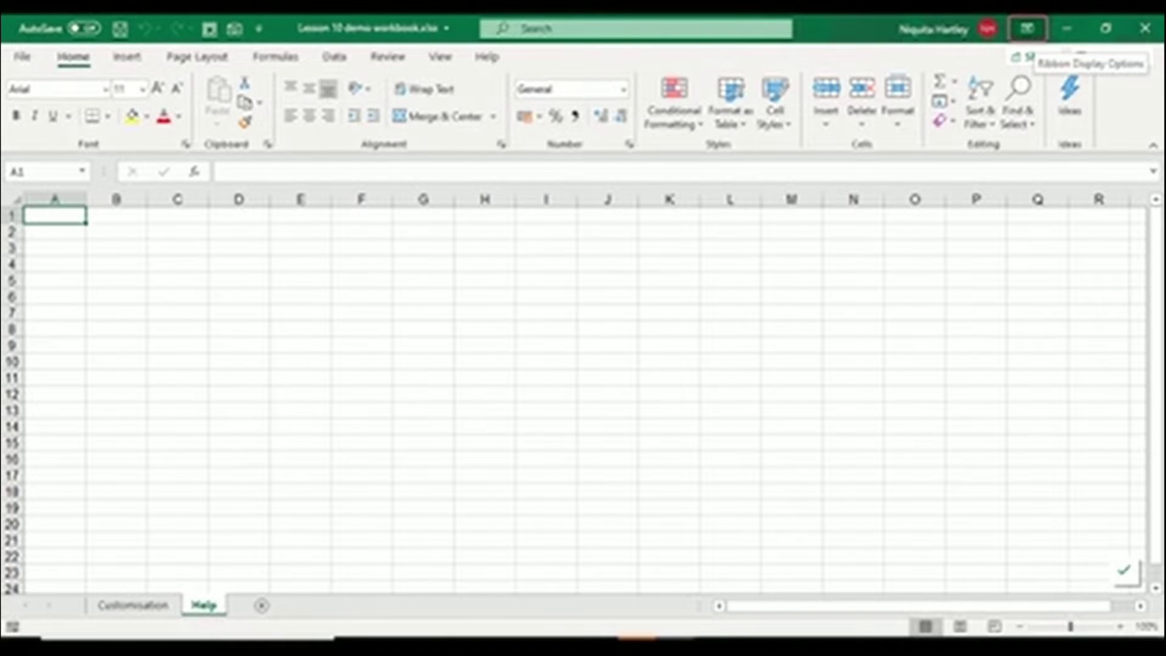
Set the ribbon to auto-hide and temporarily reveal it over the sheet.
click(1027, 28)
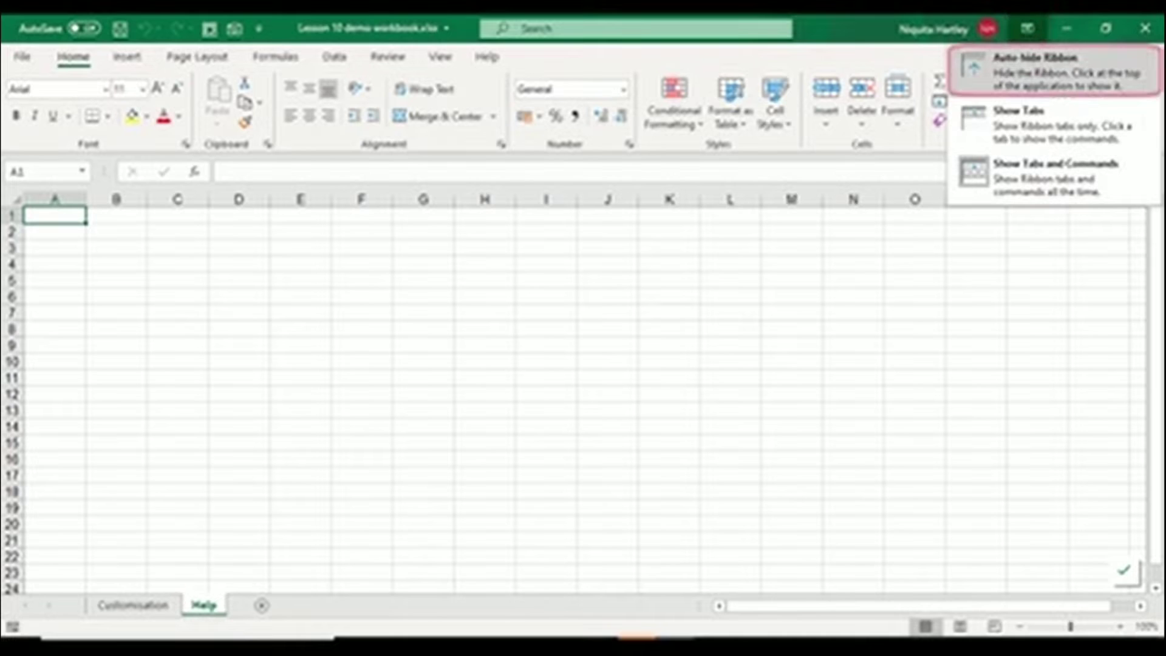
click(1045, 70)
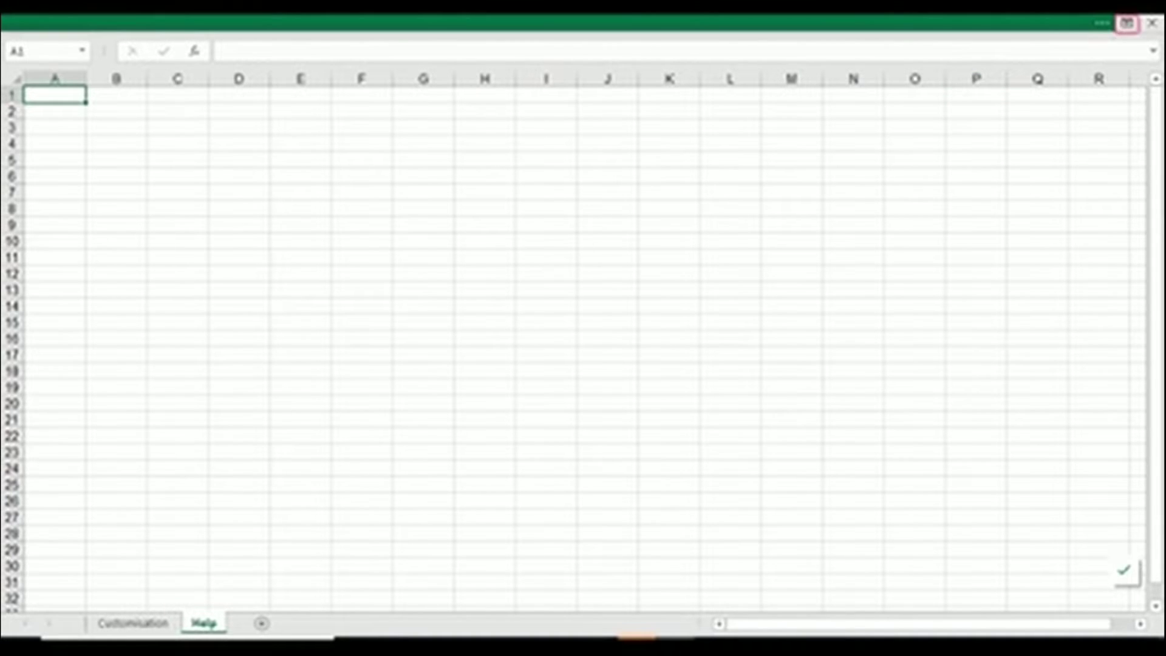
click(1102, 23)
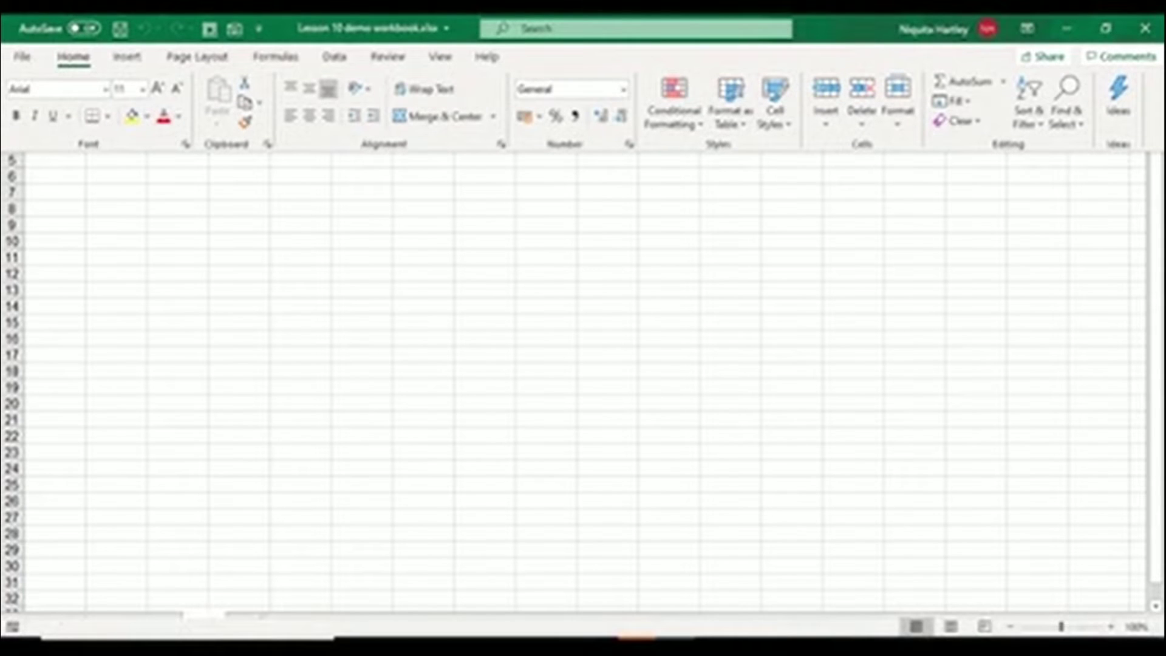
Set the ribbon to show tabs only and temporarily reveal the View commands.
click(1027, 28)
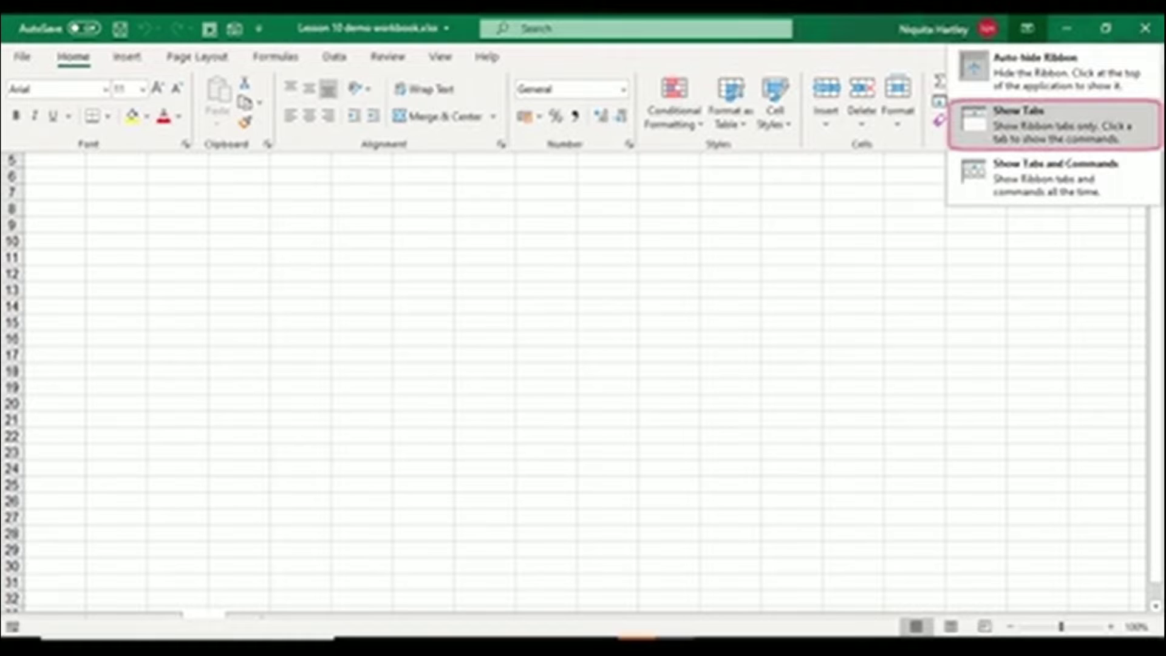
click(1037, 118)
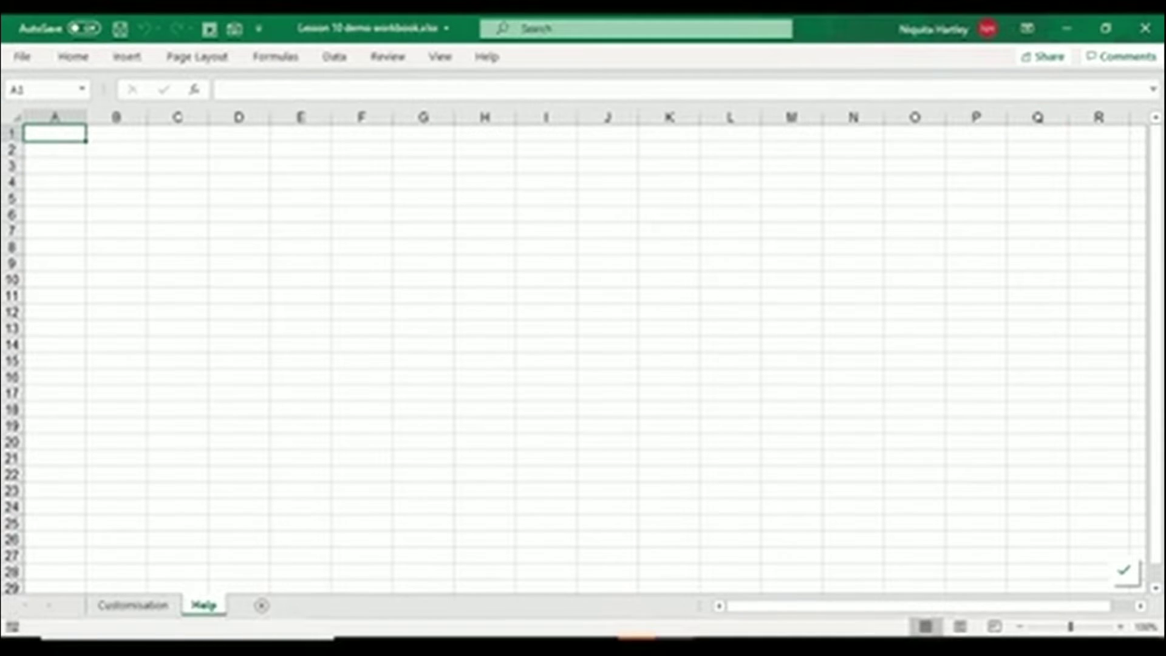
click(441, 56)
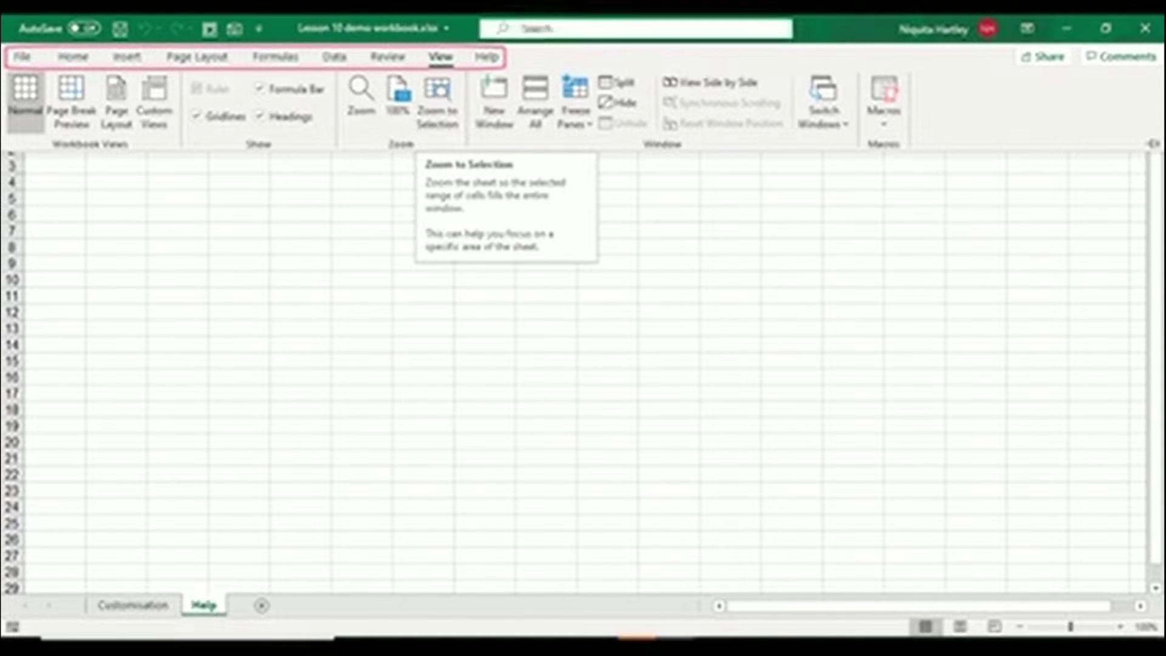
Set the ribbon to show tabs and commands permanently, and toggle it collapsed and expanded again.
click(1027, 29)
click(1055, 177)
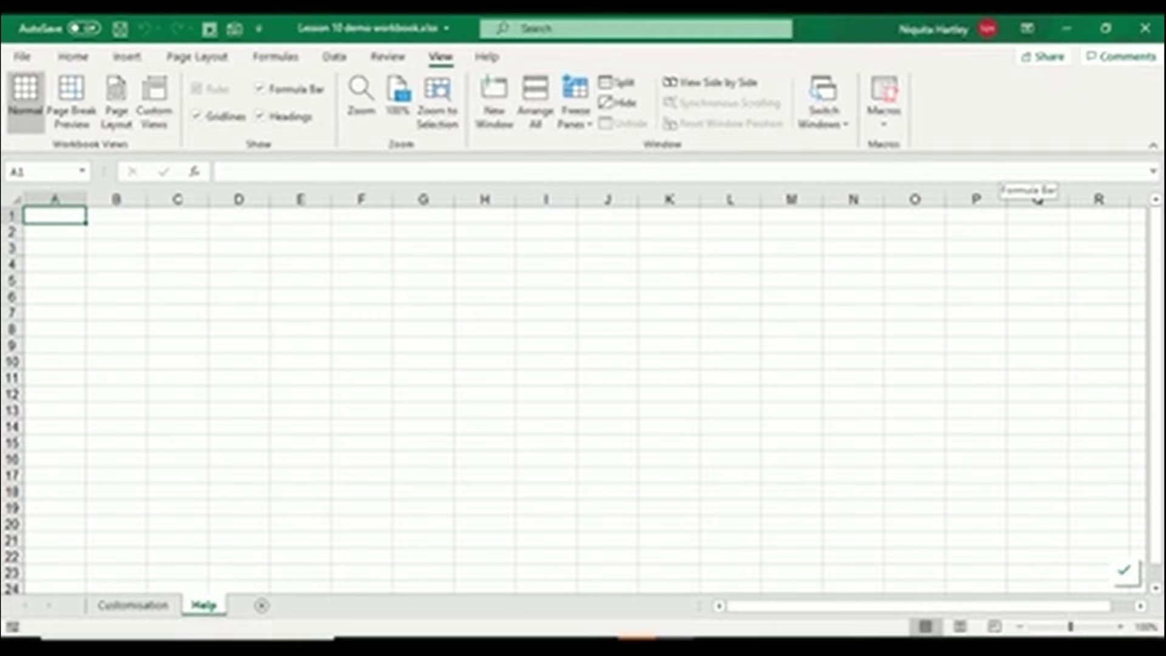
key(ctrl+F1)
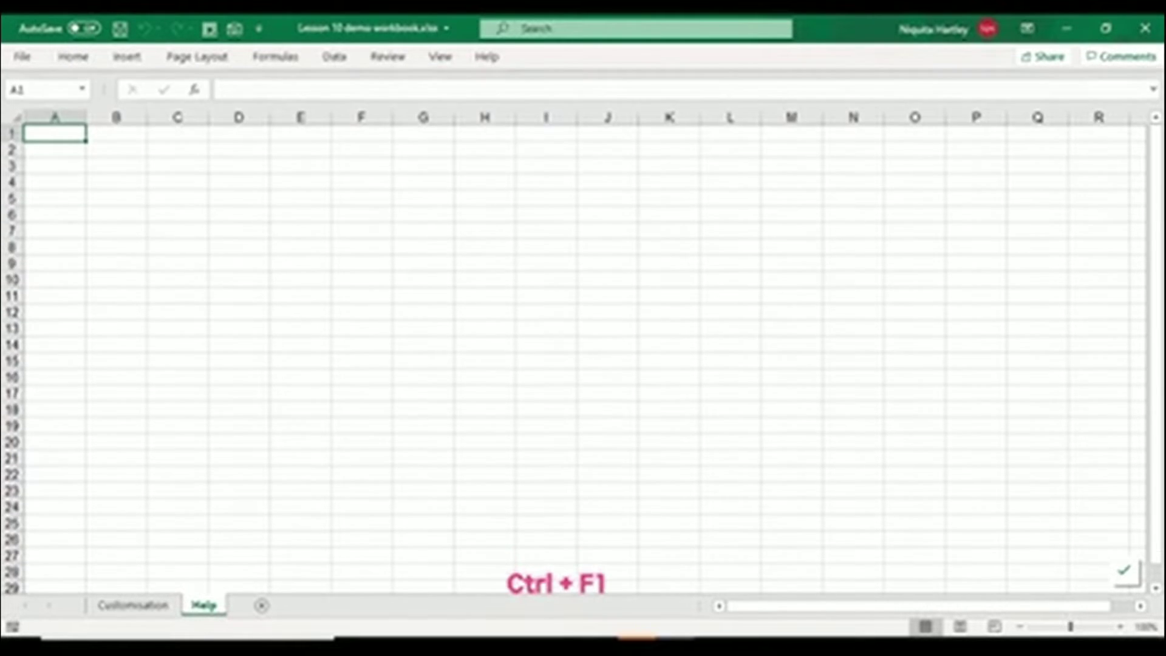
key(ctrl+F1)
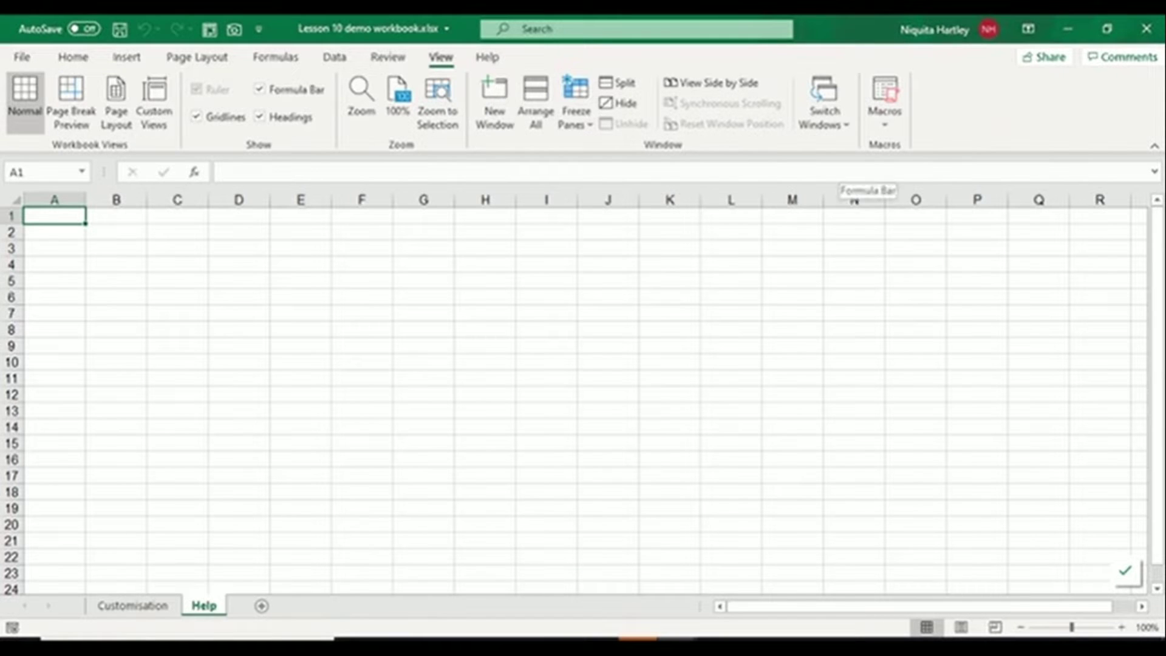
Expand the formula bar to several lines and shrink it back to a single line.
click(841, 173)
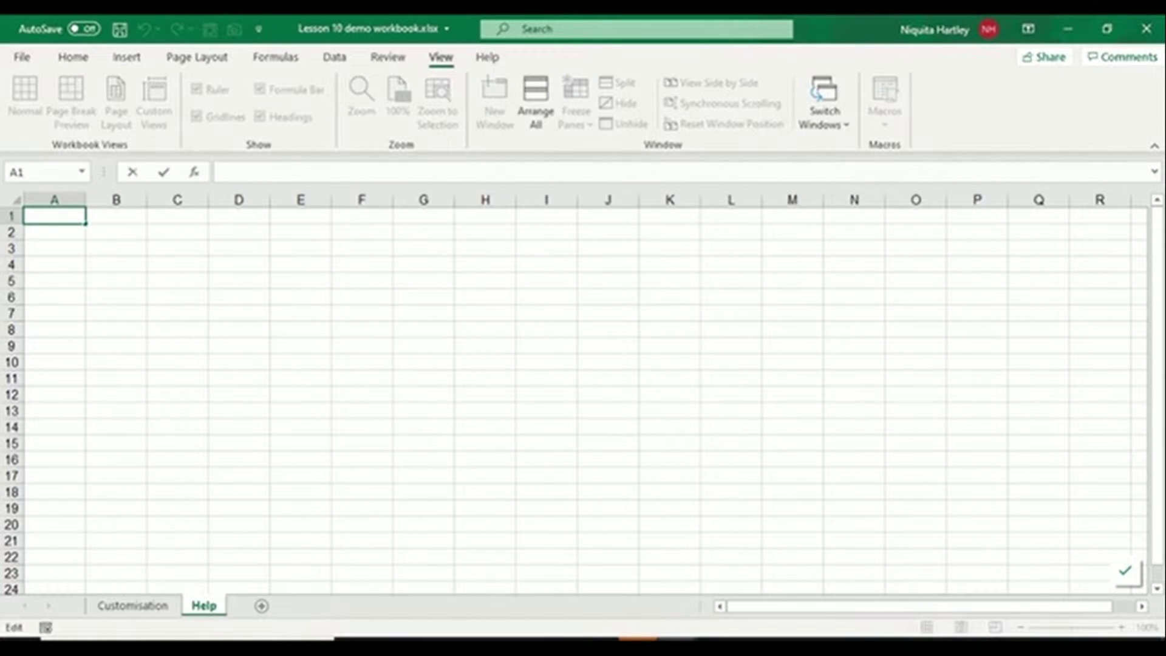
key(ctrl+shift+u)
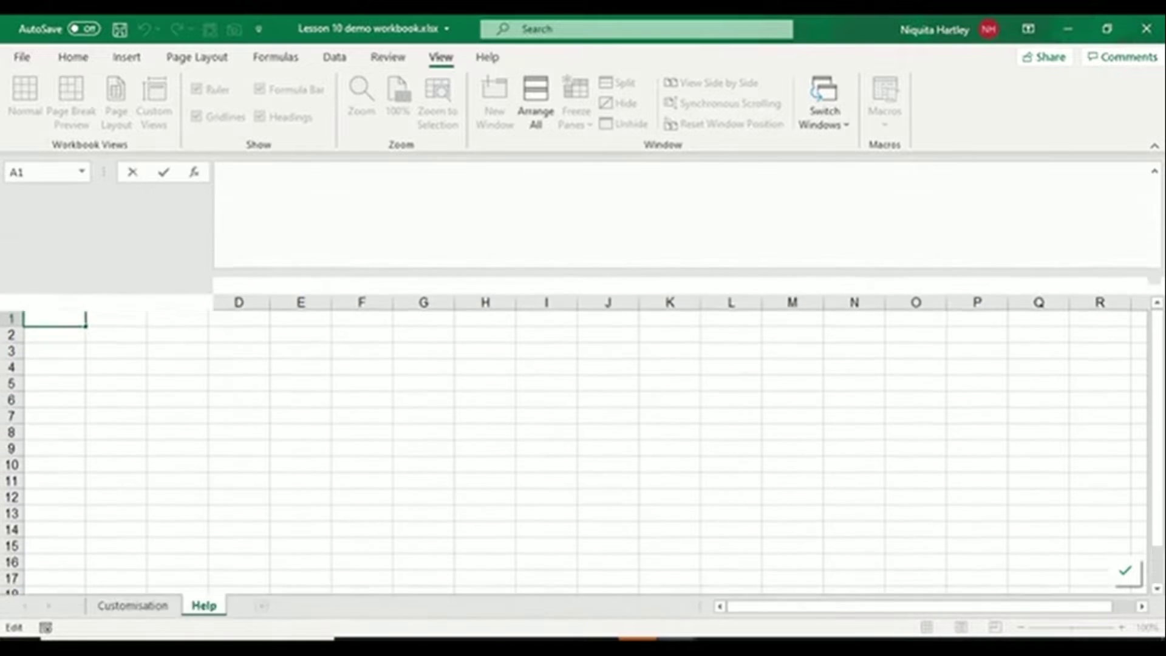
drag(841, 373, 841, 188)
In the general Excel options, set the default font for new workbooks to Arial, size 10.
click(22, 57)
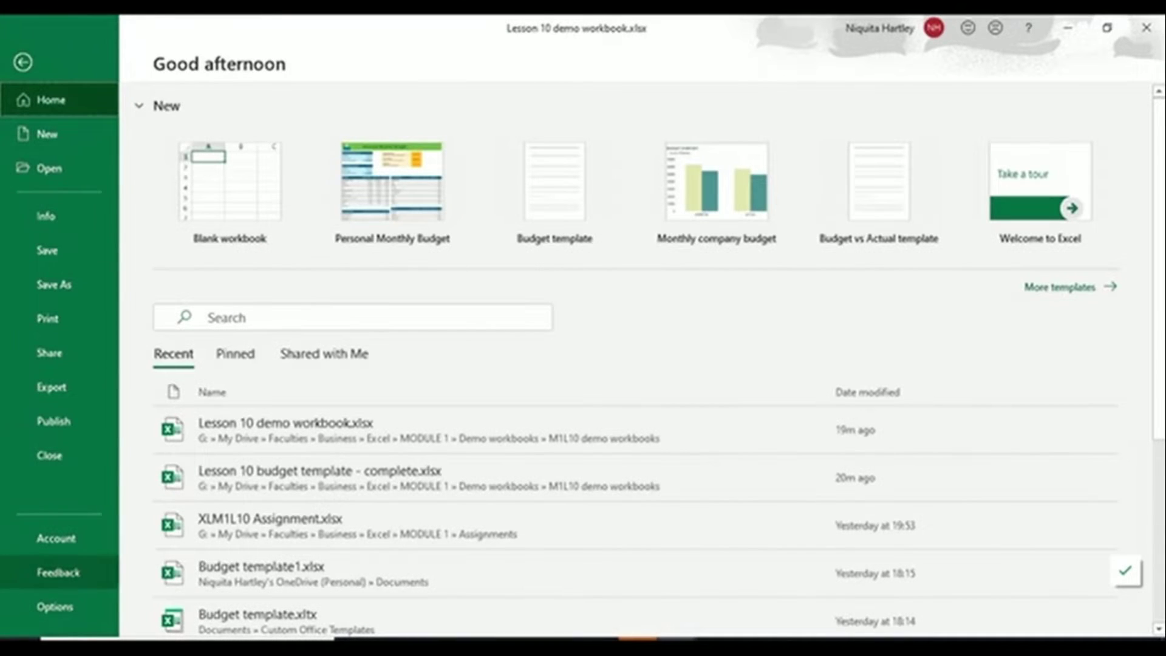
click(54, 607)
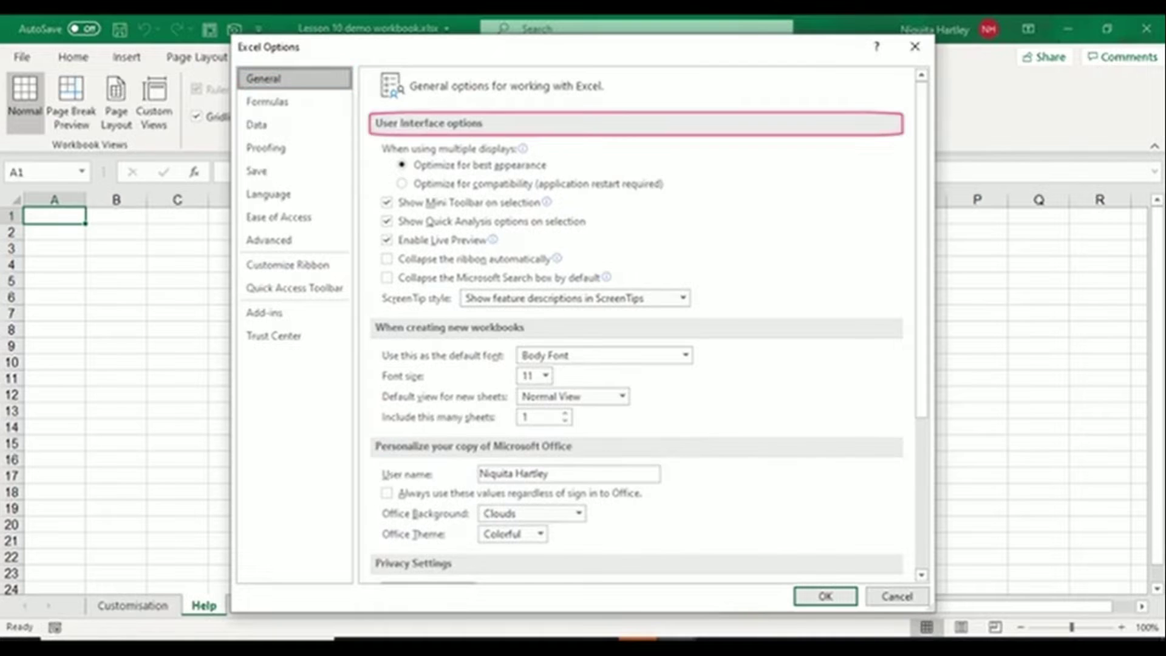
mouse_move(423, 260)
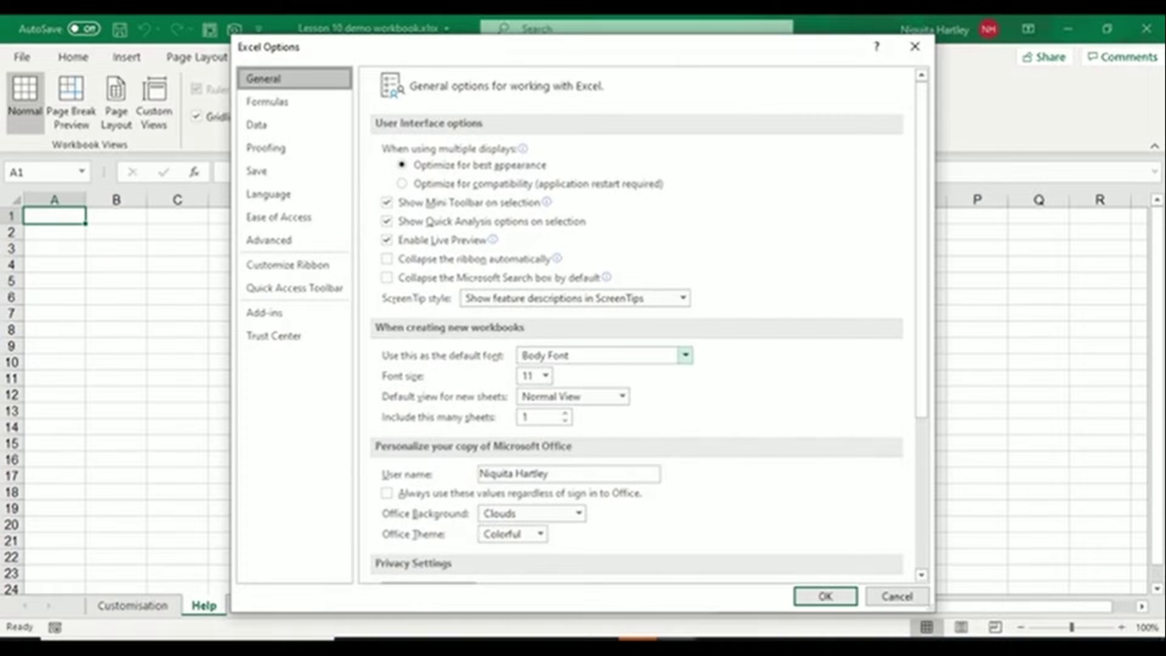
click(685, 356)
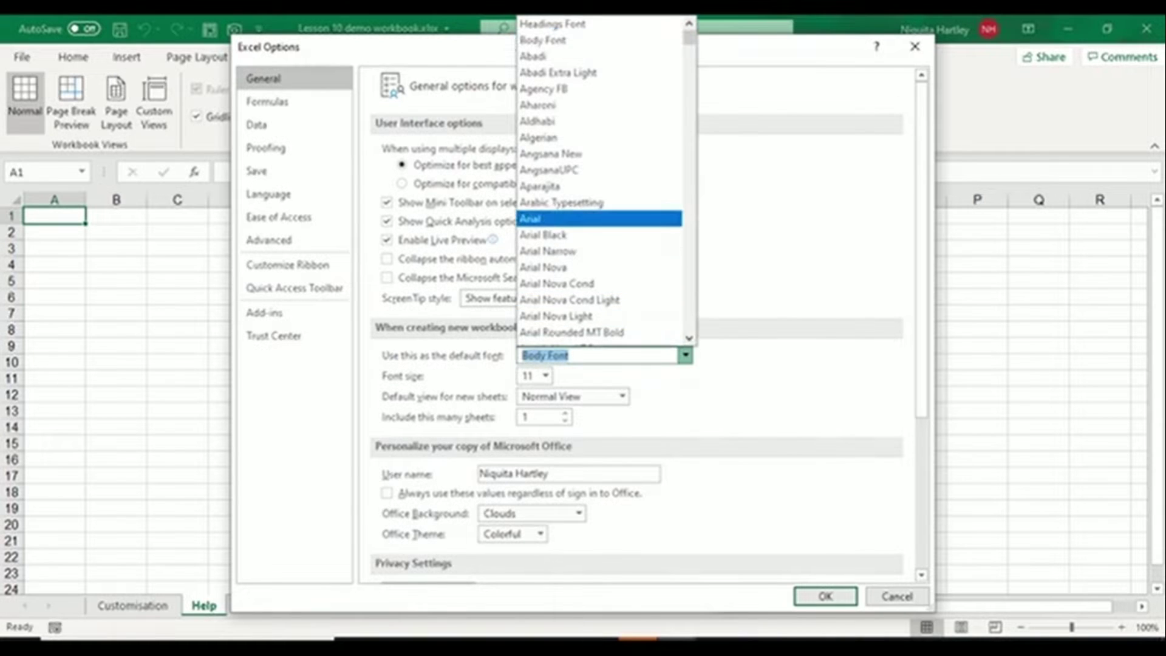
click(535, 218)
click(546, 375)
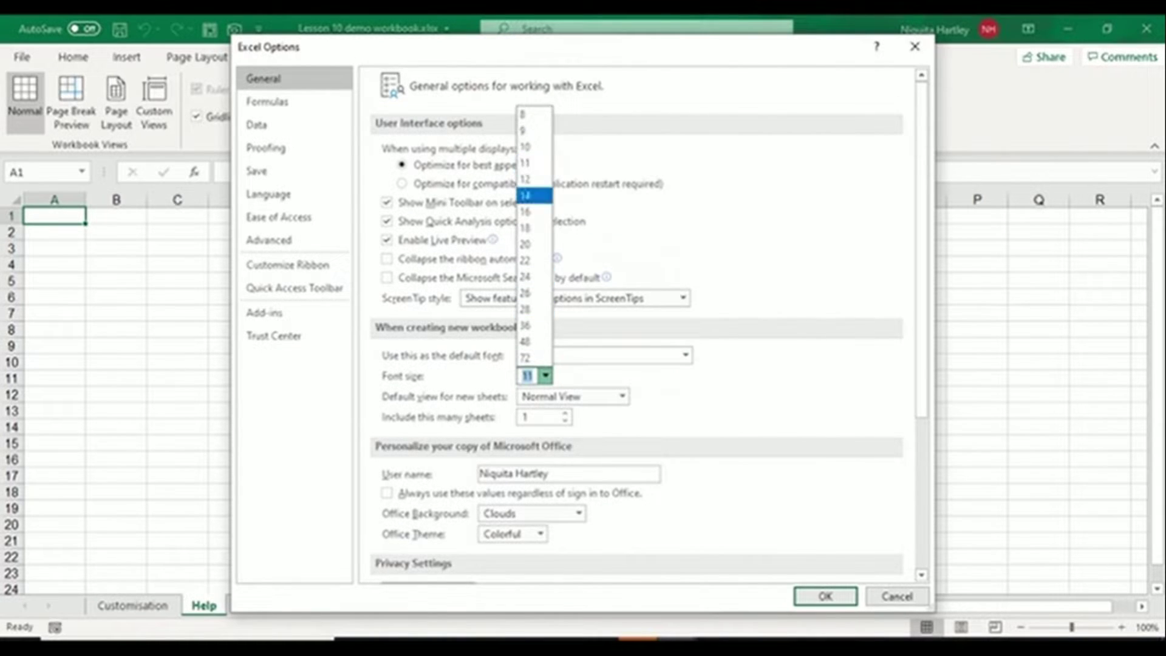
click(529, 147)
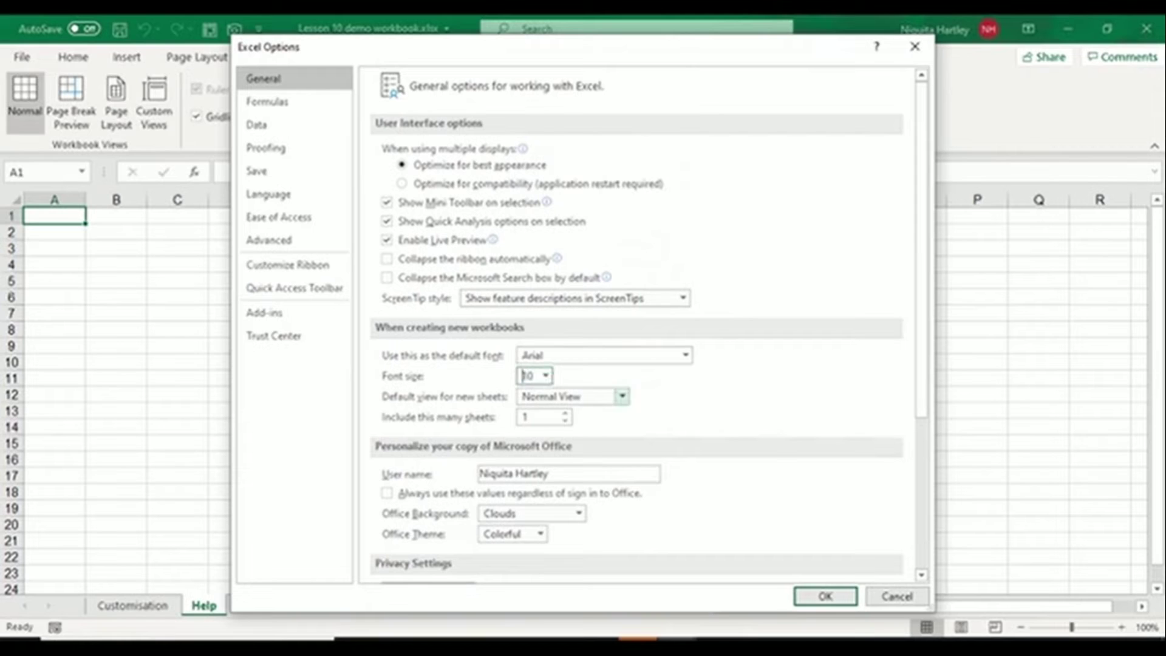
Set new sheets to open in Page Layout View with 3 sheets per new workbook, and apply the options.
click(622, 396)
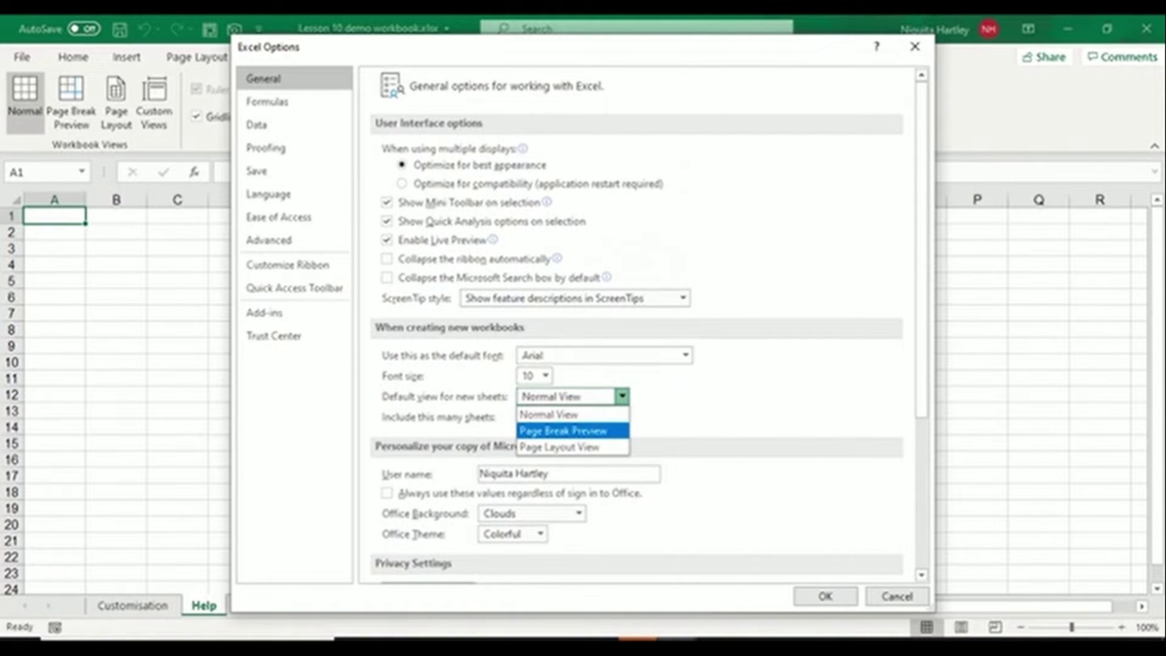
click(559, 447)
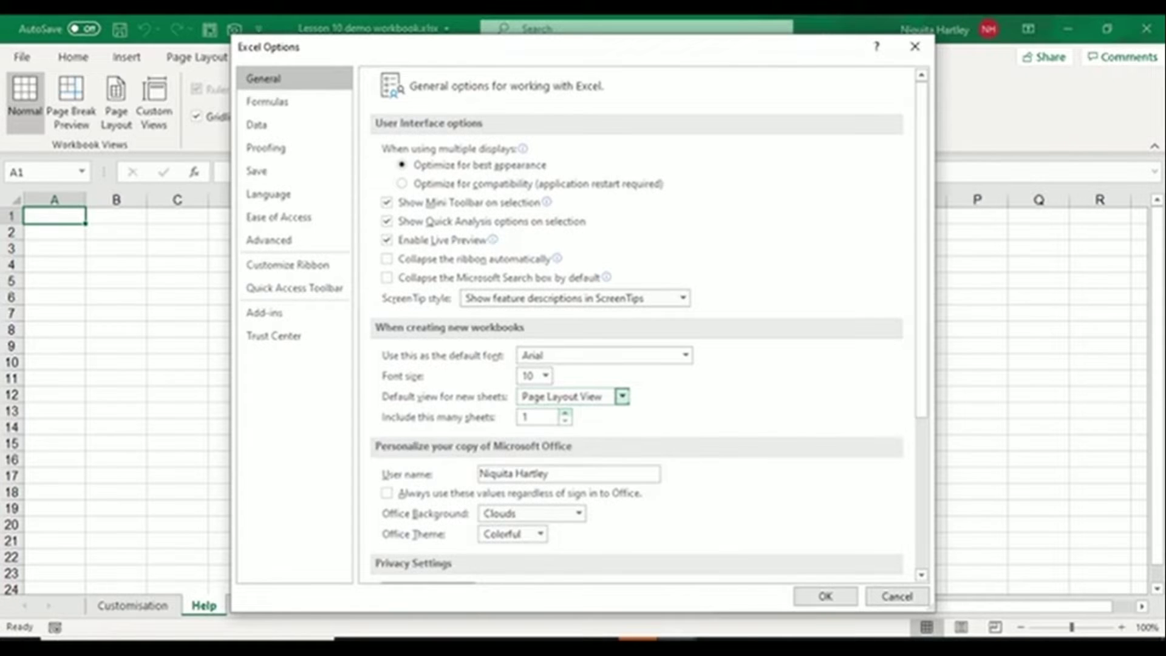
key(Tab)
key(Return)
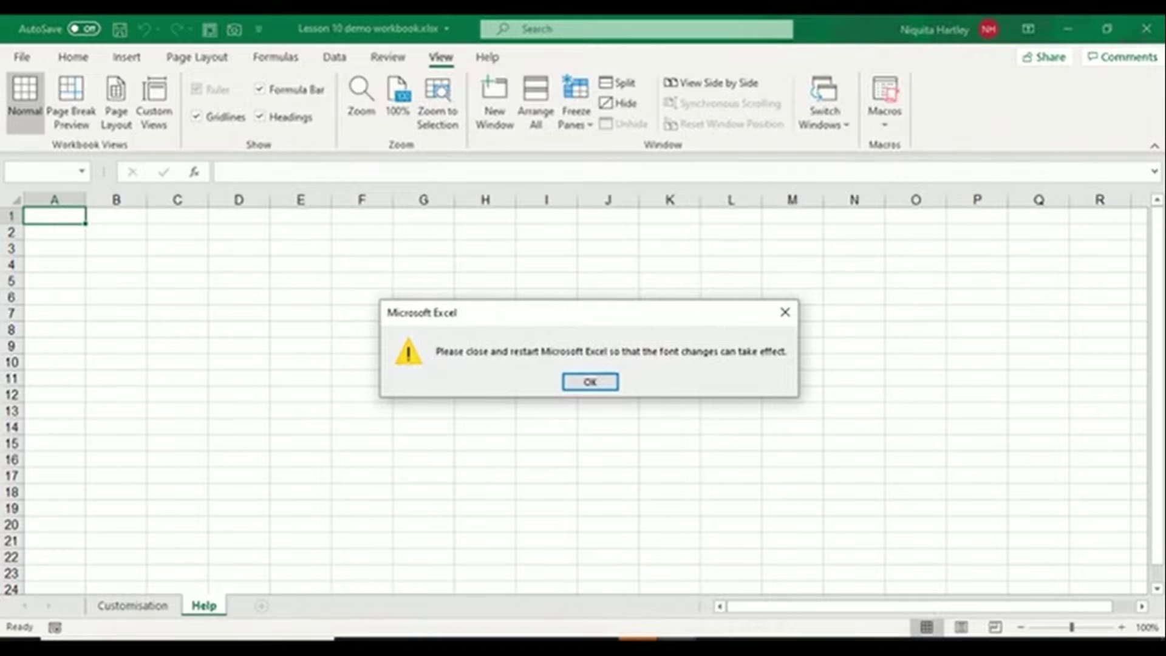
click(590, 382)
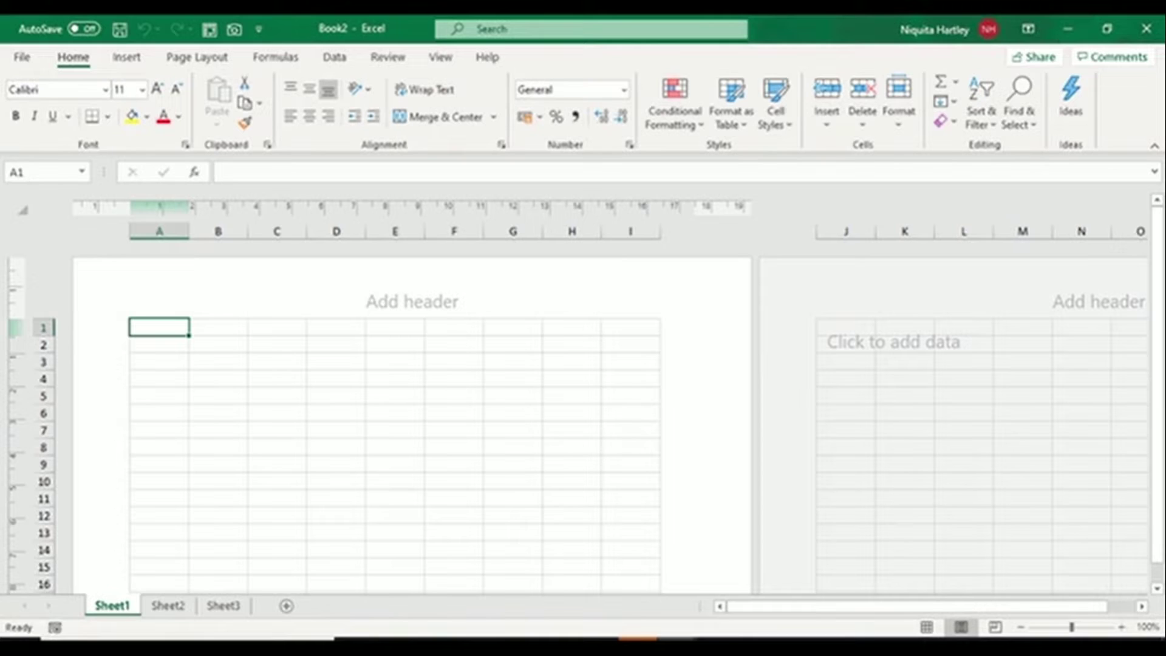
Create a new blank workbook with the changed default settings.
key(ctrl+n)
key(ctrl+n)
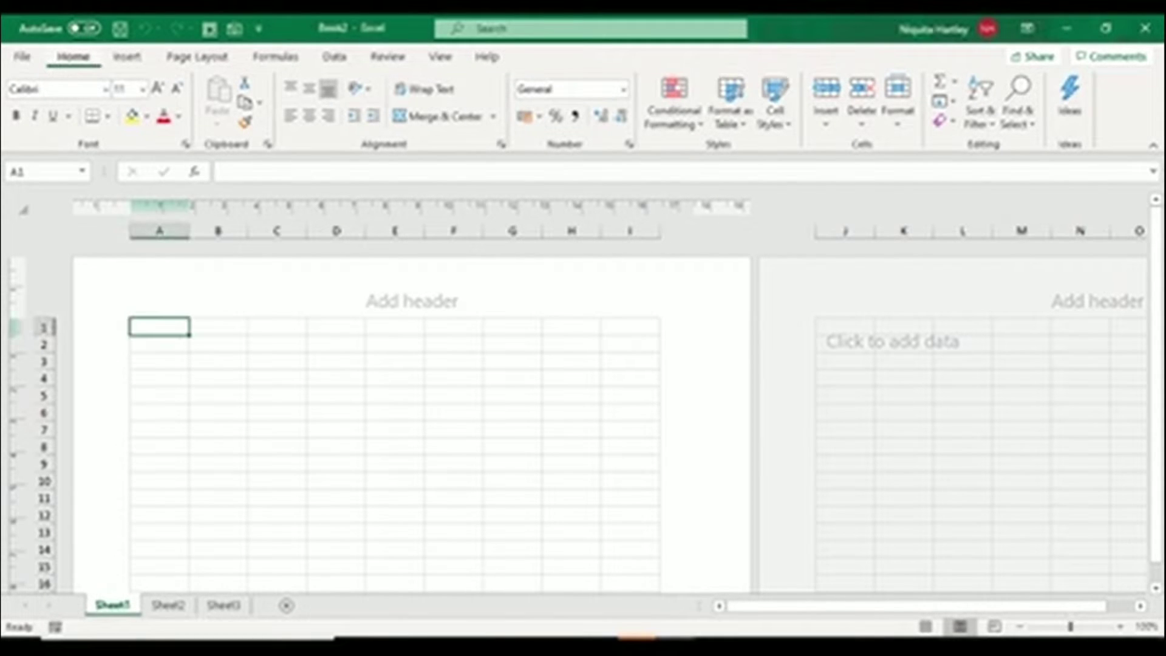
Hide the Home tab through the ribbon customization options and show it again.
right_click(78, 58)
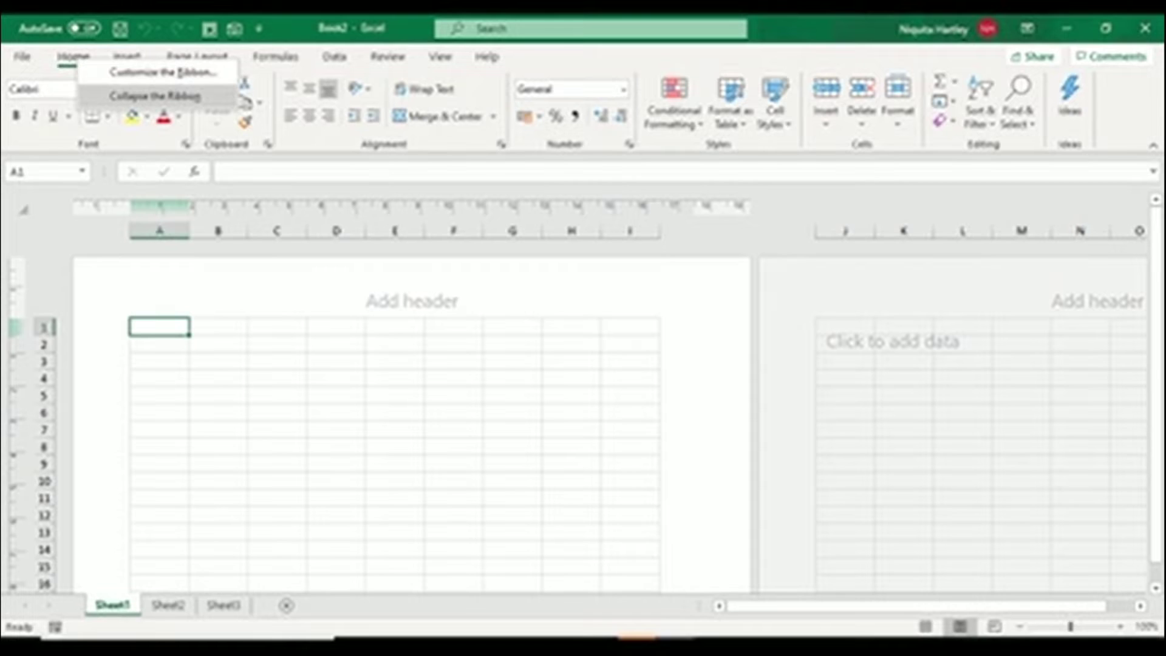
click(163, 72)
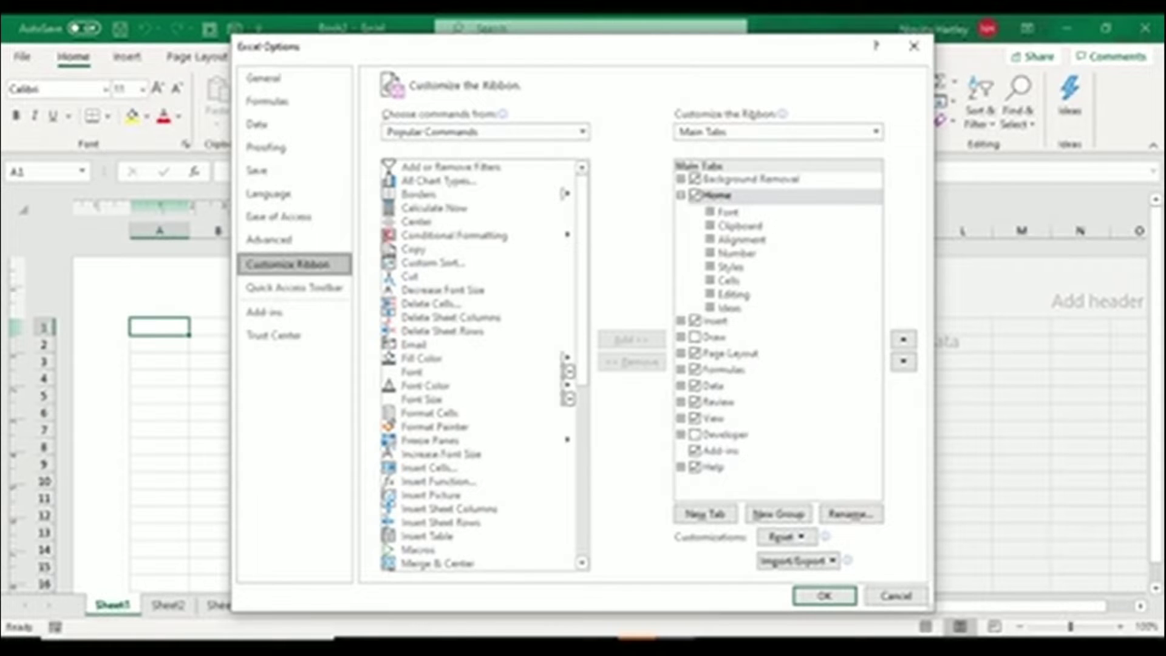
click(694, 195)
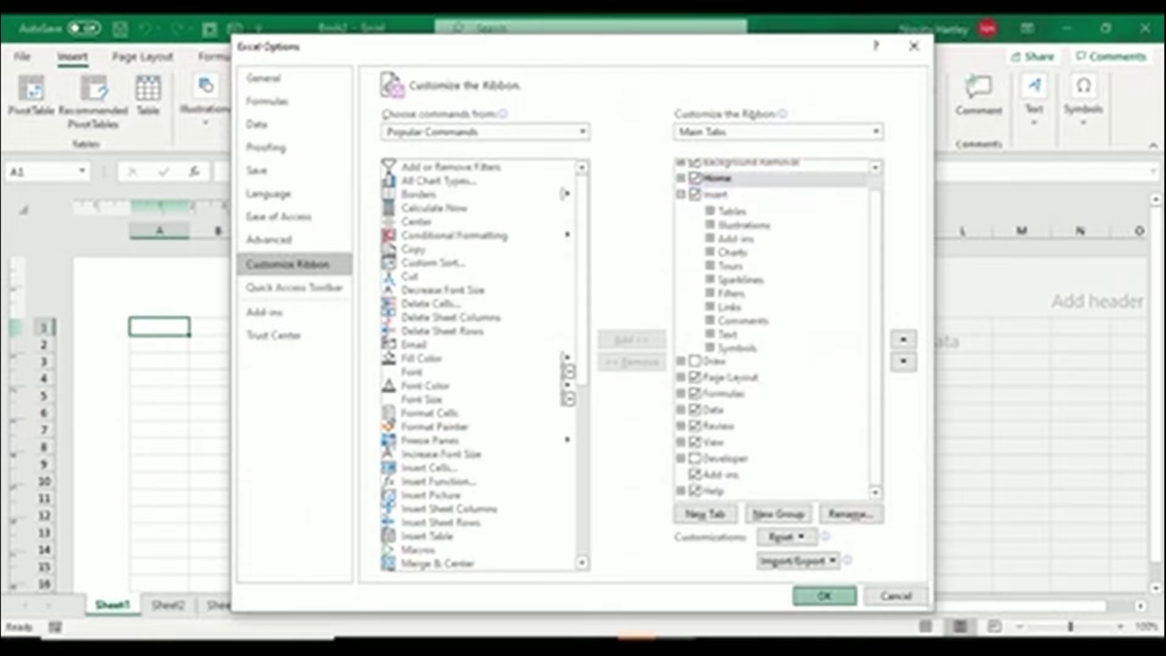
click(824, 596)
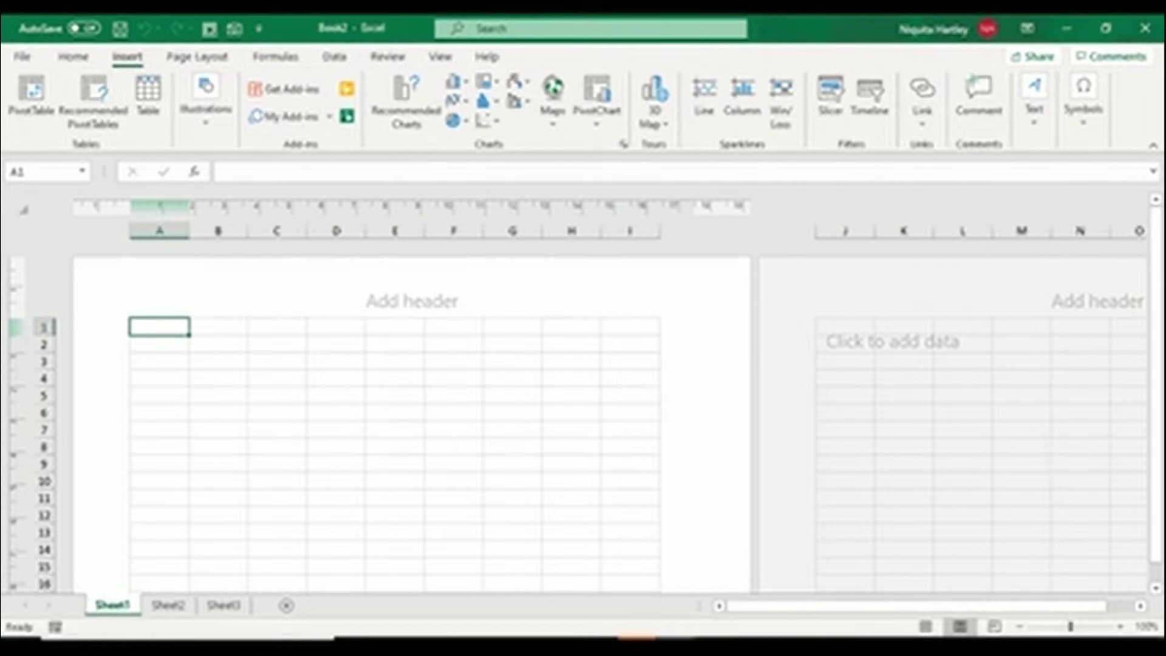
Add a new custom tab after Insert in the ribbon customization and rename it Shortcuts.
right_click(81, 54)
click(143, 67)
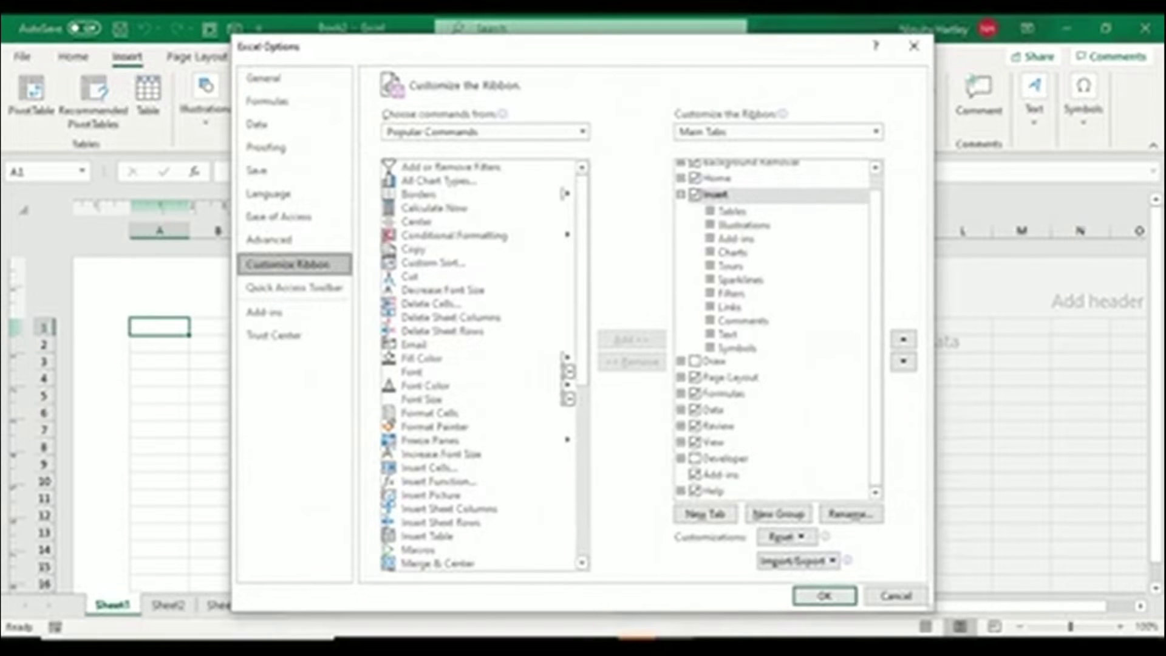
click(681, 179)
click(705, 514)
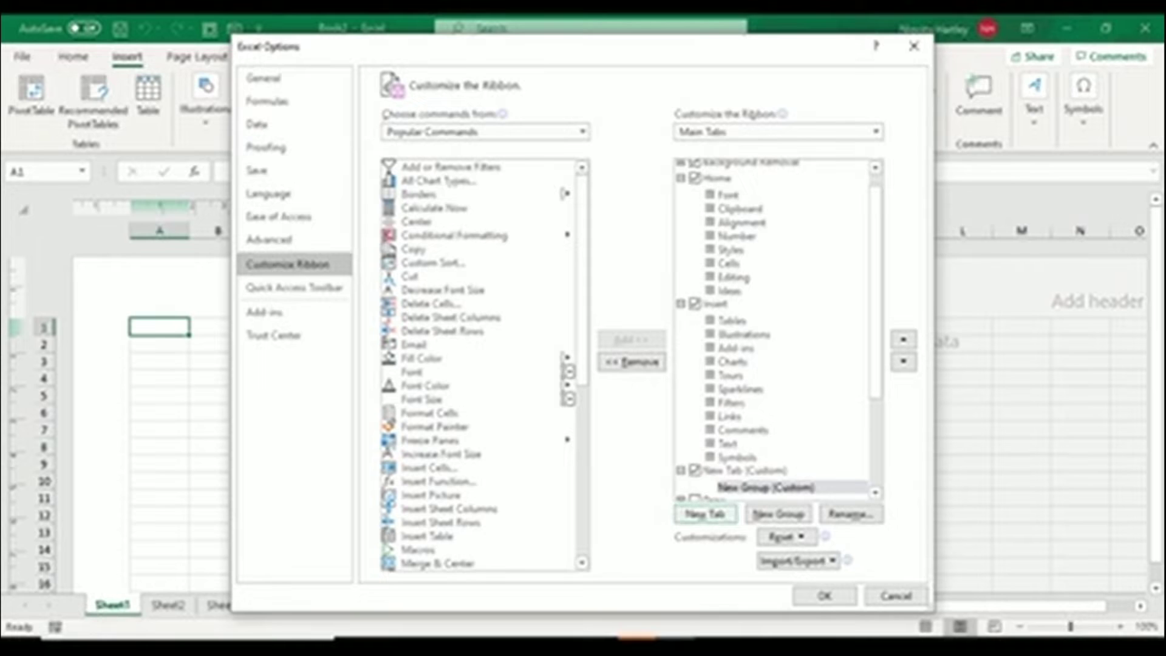
click(744, 470)
click(851, 514)
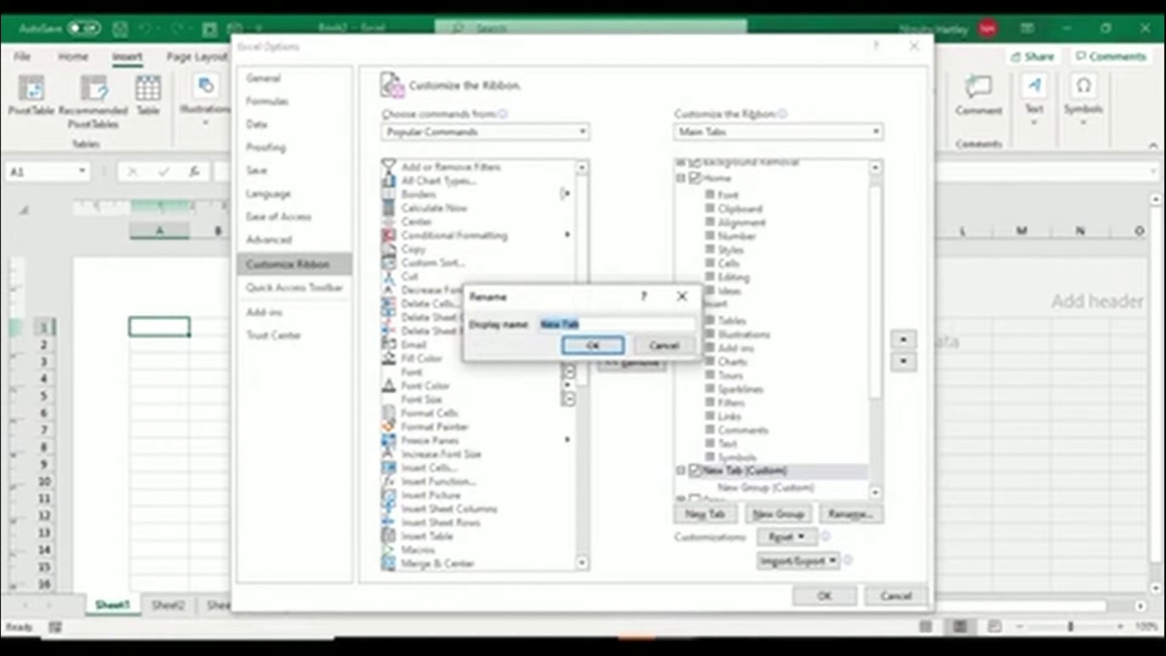
text(Shortcuts)
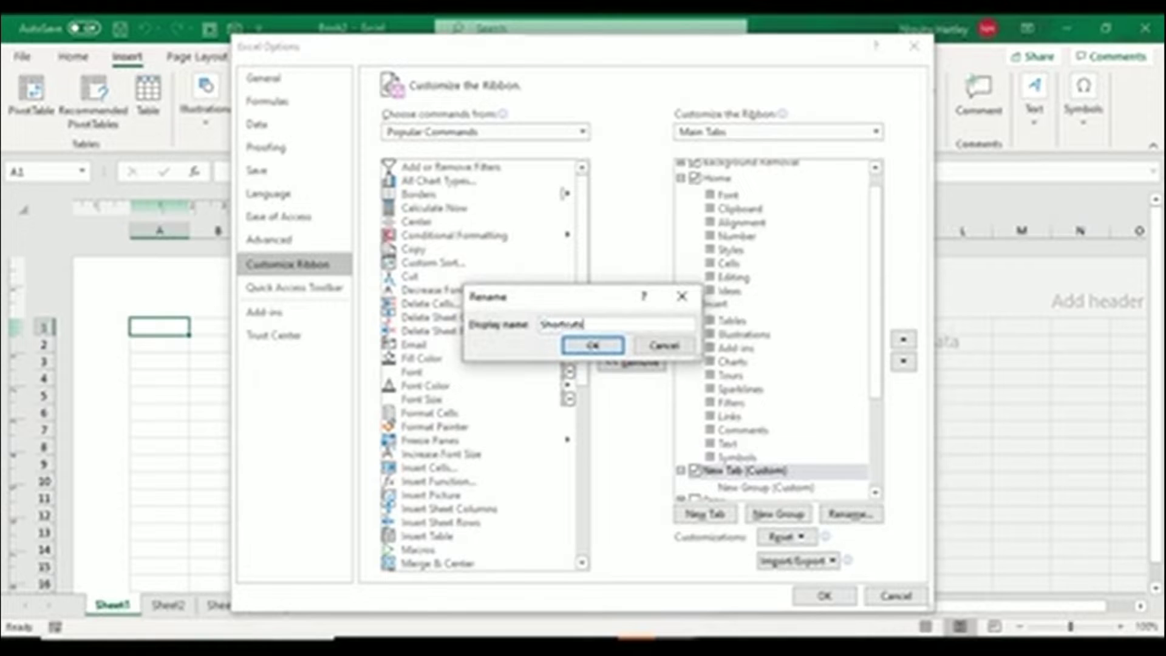
click(594, 346)
Add Conditional Formatting, Copy and Cut to the new group of the Shortcuts tab, apply the customization and display that tab.
click(766, 487)
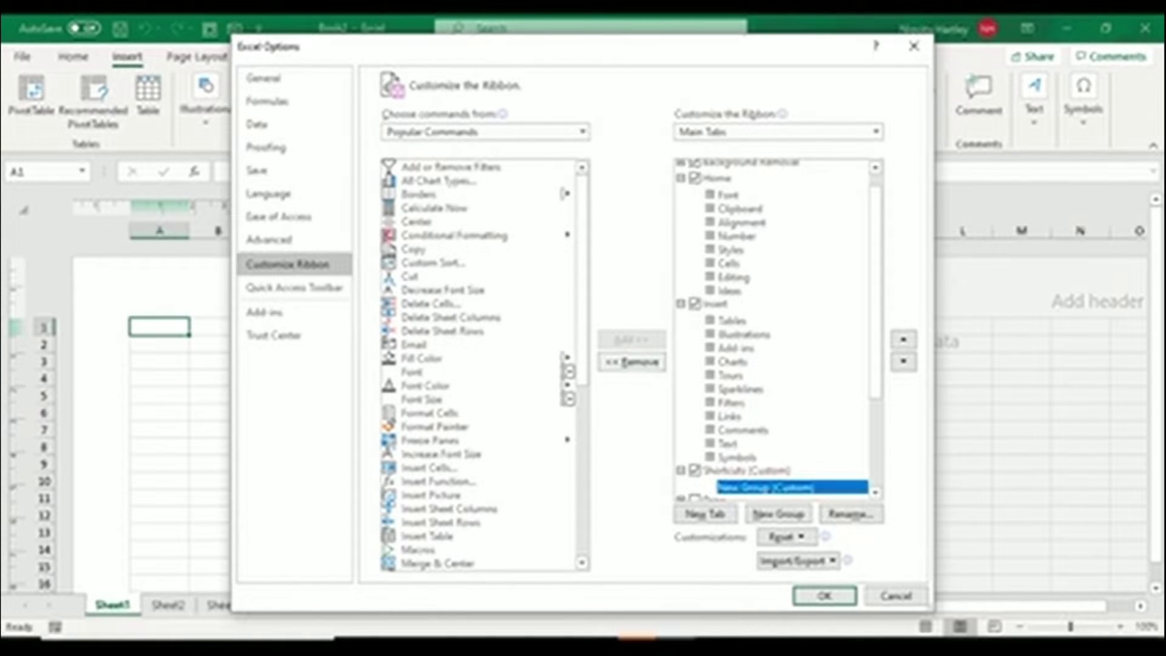
click(454, 236)
click(632, 339)
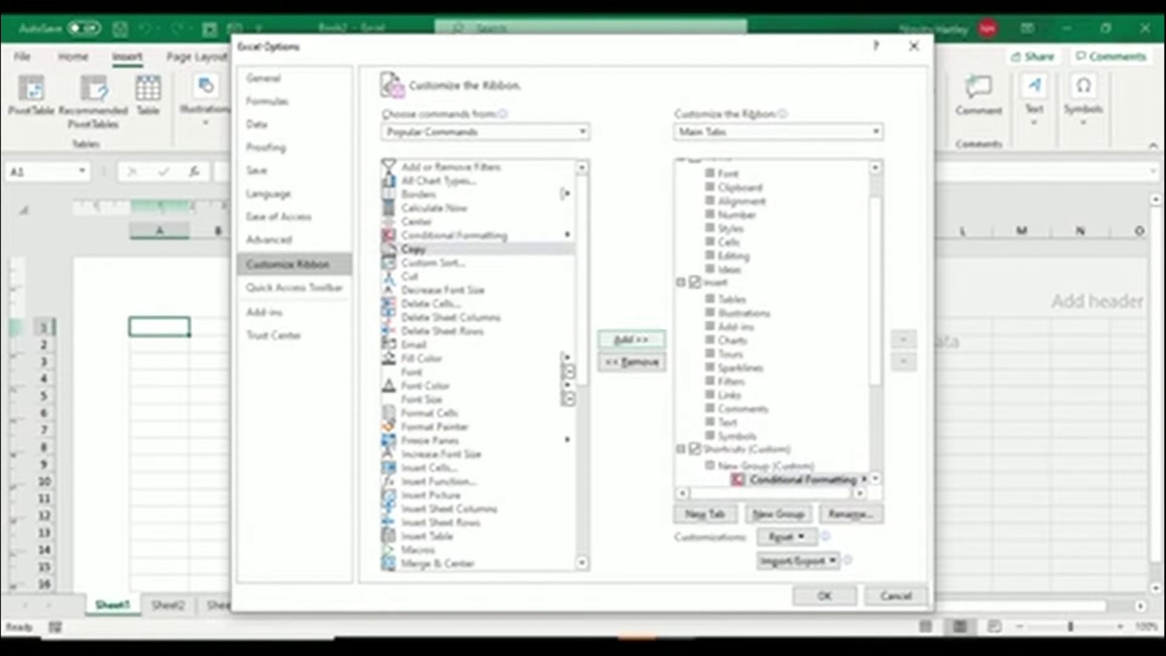
click(631, 339)
click(449, 276)
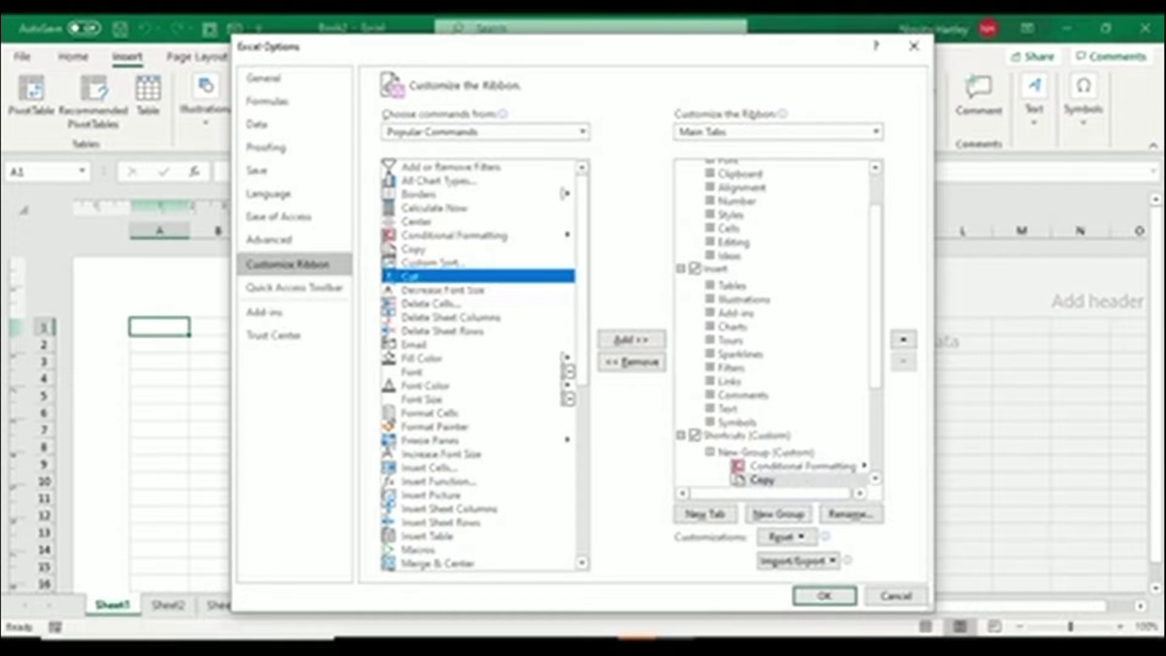
click(632, 340)
click(824, 596)
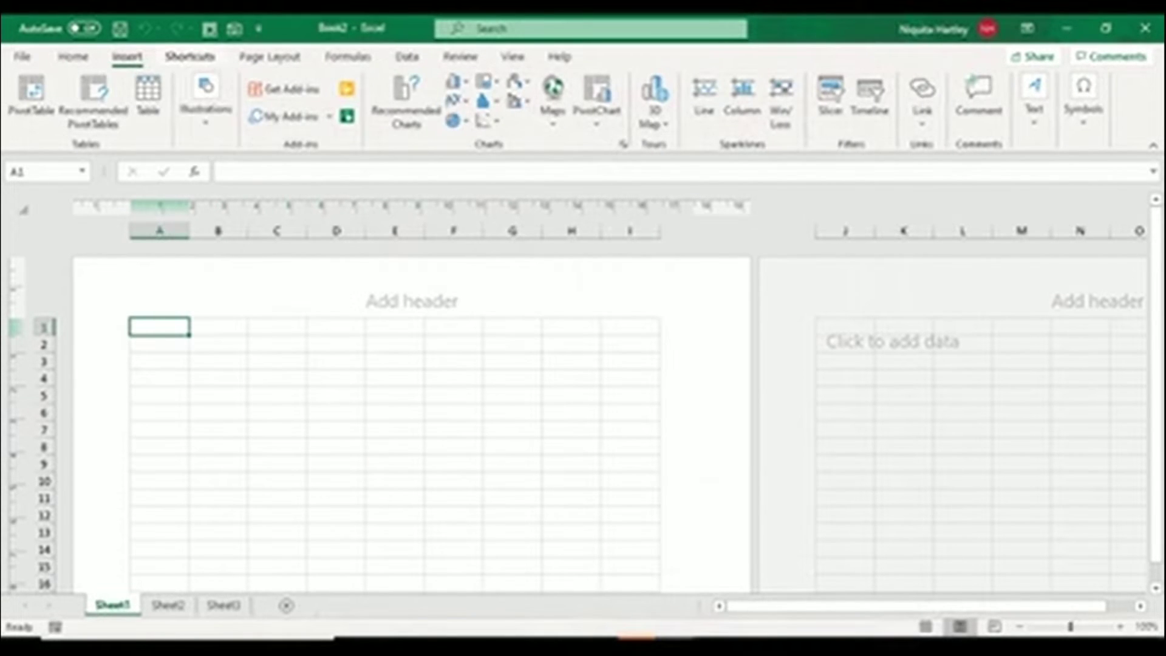
click(190, 57)
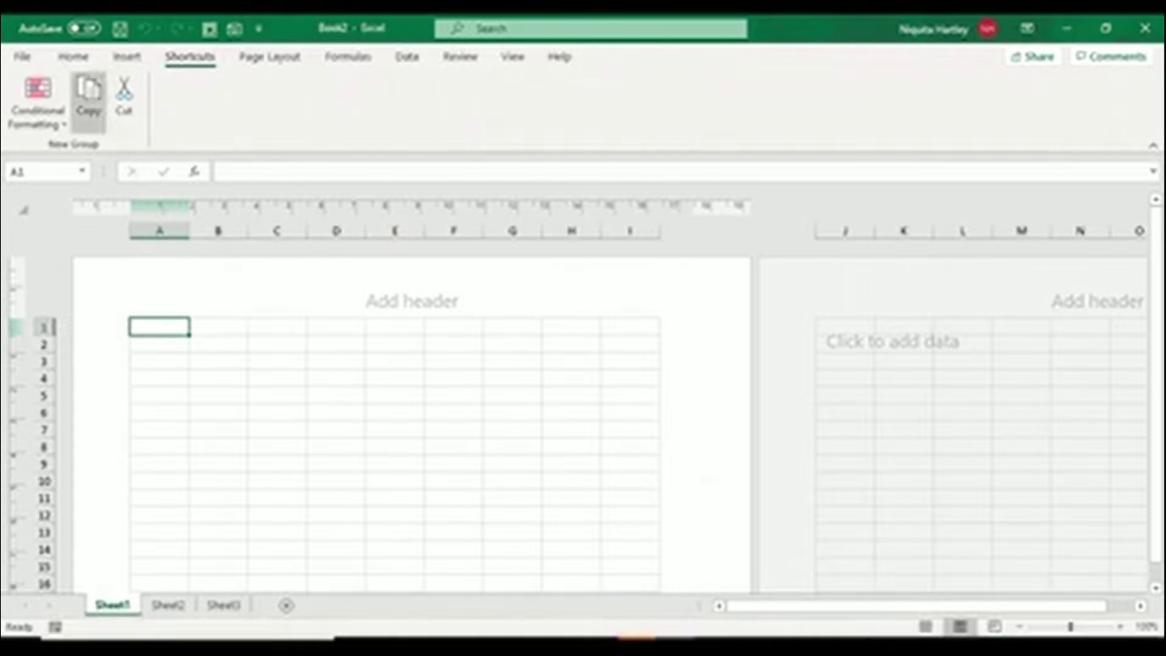
Return to the Home tools and add the New command to the Quick Access Toolbar.
click(73, 57)
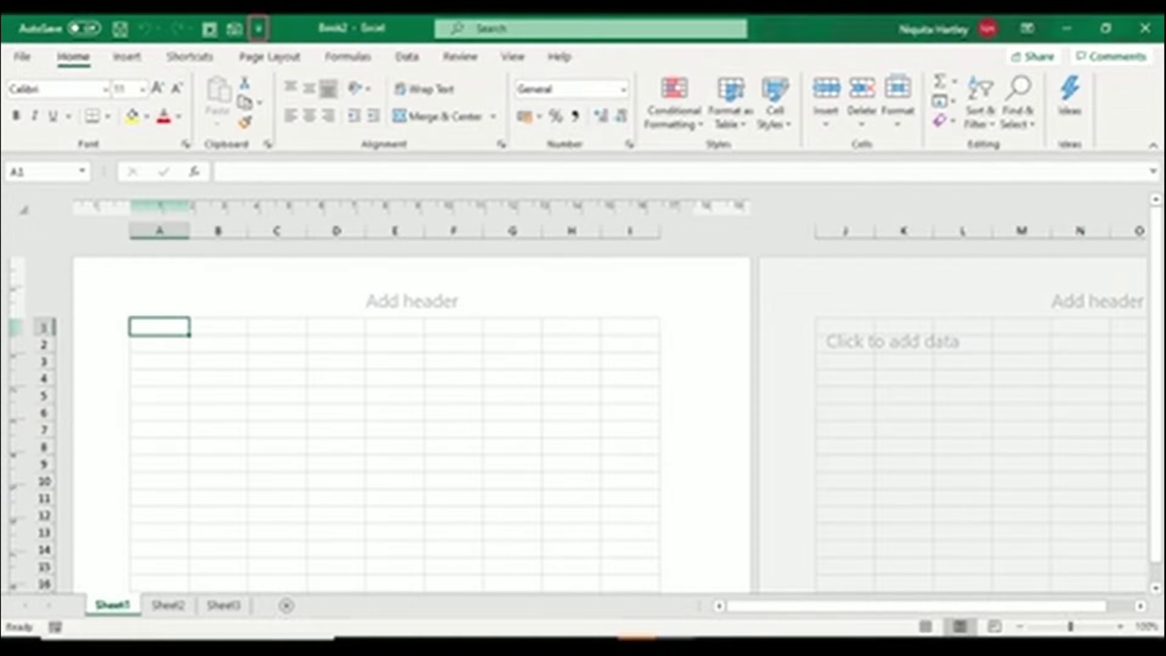
click(258, 28)
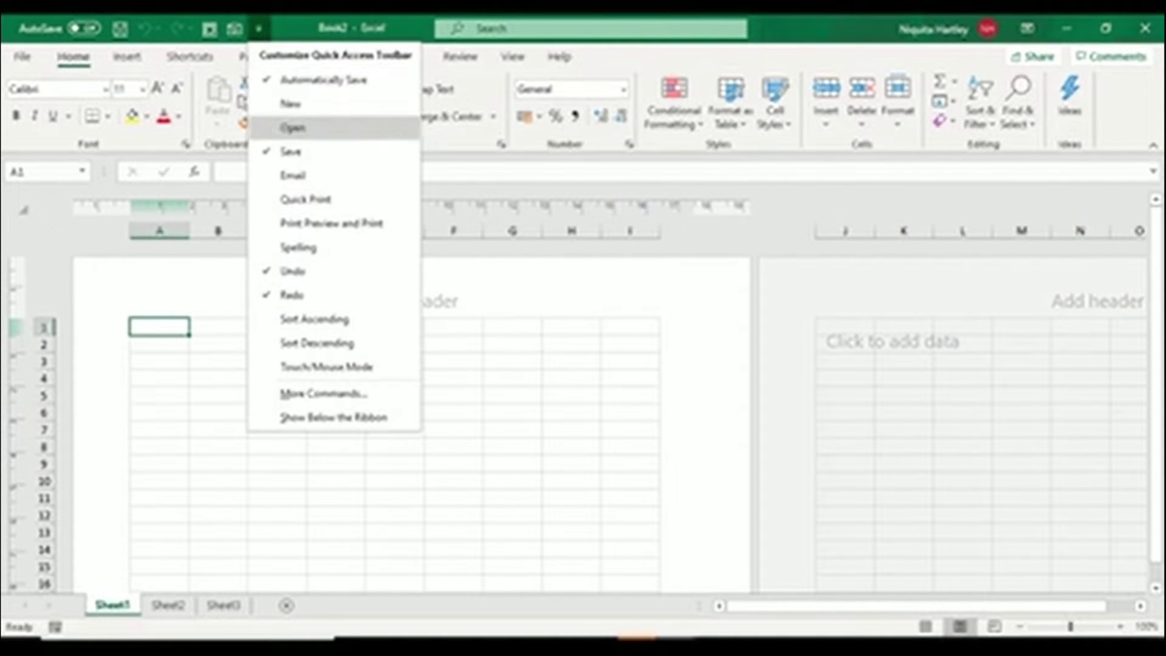
click(290, 103)
Show the Quick Access Toolbar below the ribbon and move it back above the ribbon.
click(283, 27)
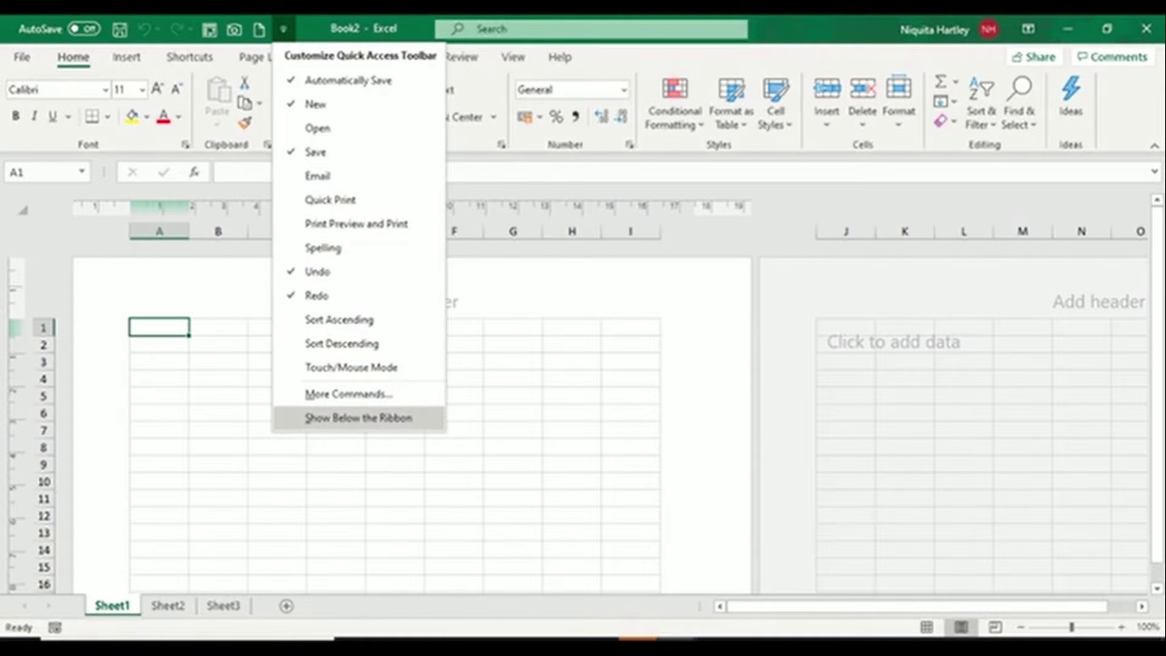
click(359, 418)
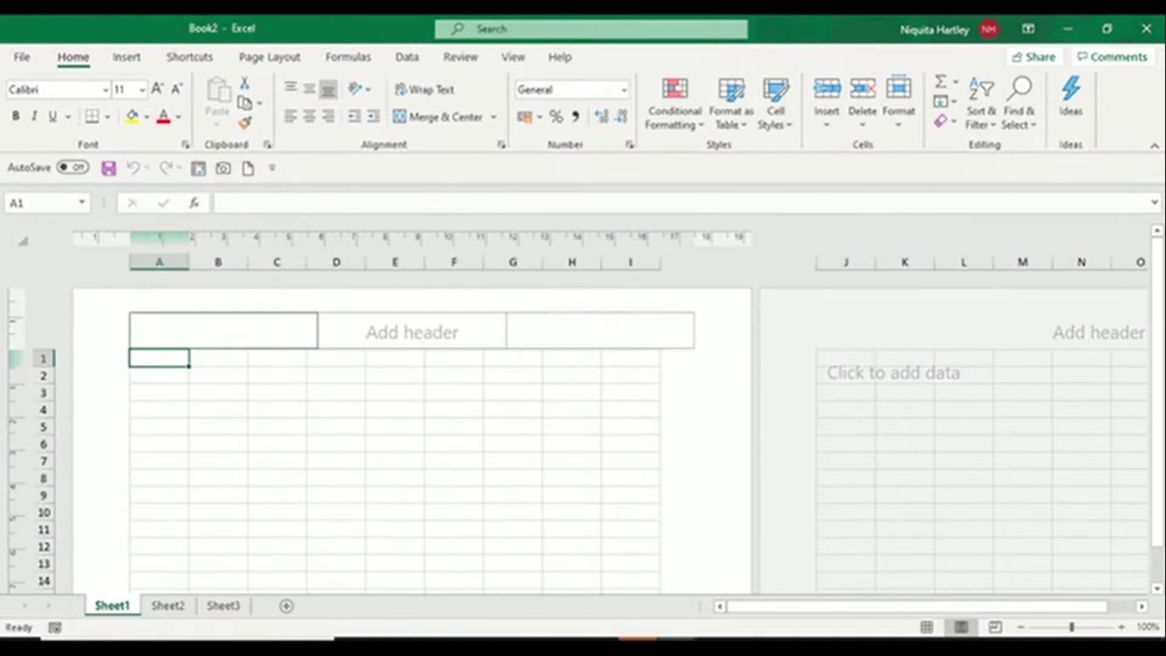
click(272, 168)
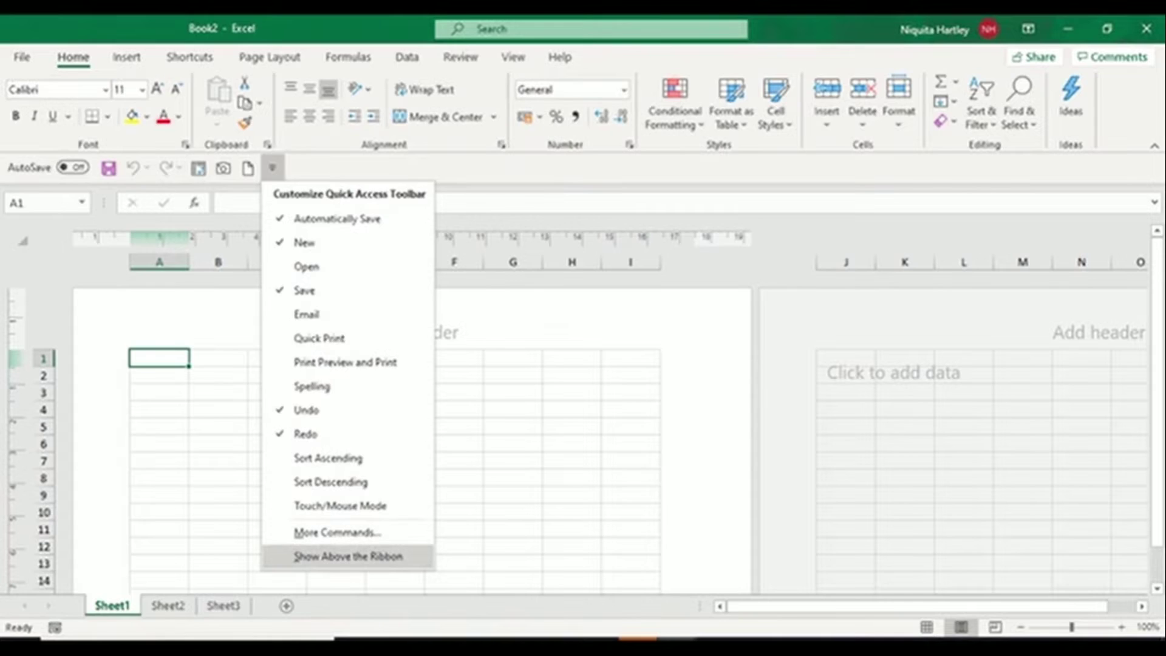
click(348, 554)
Add the New PivotTable Style command from the PivotTable Tools | Design Tab commands to the Quick Access Toolbar and apply the customization.
click(283, 29)
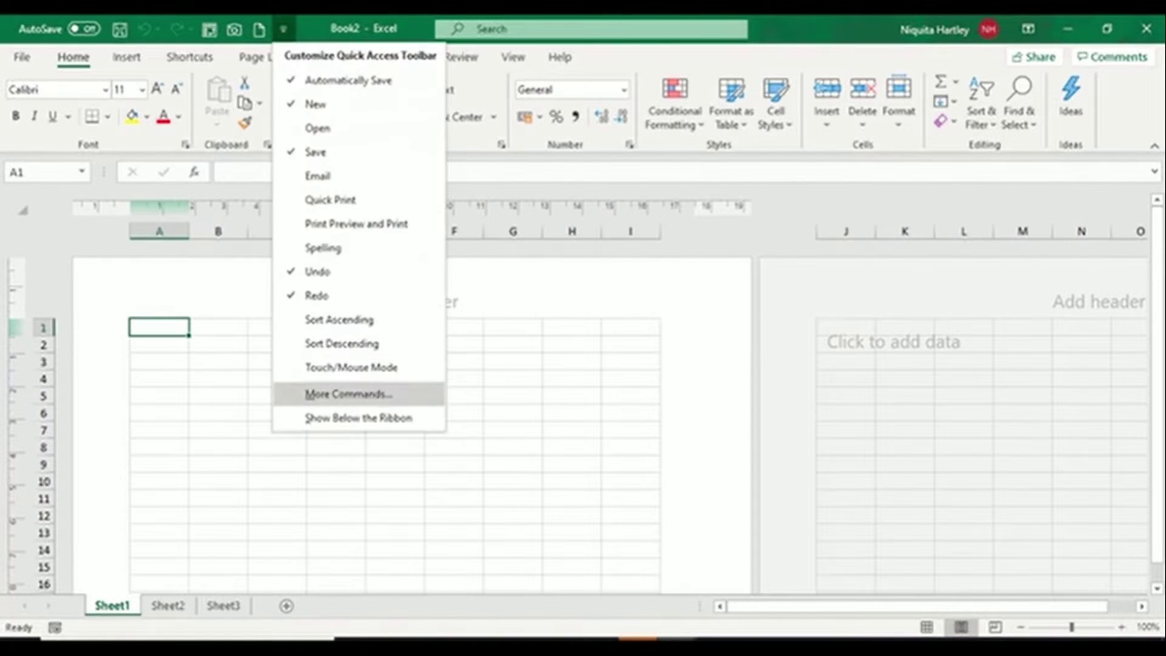
click(351, 393)
scroll(486, 343, down, 10)
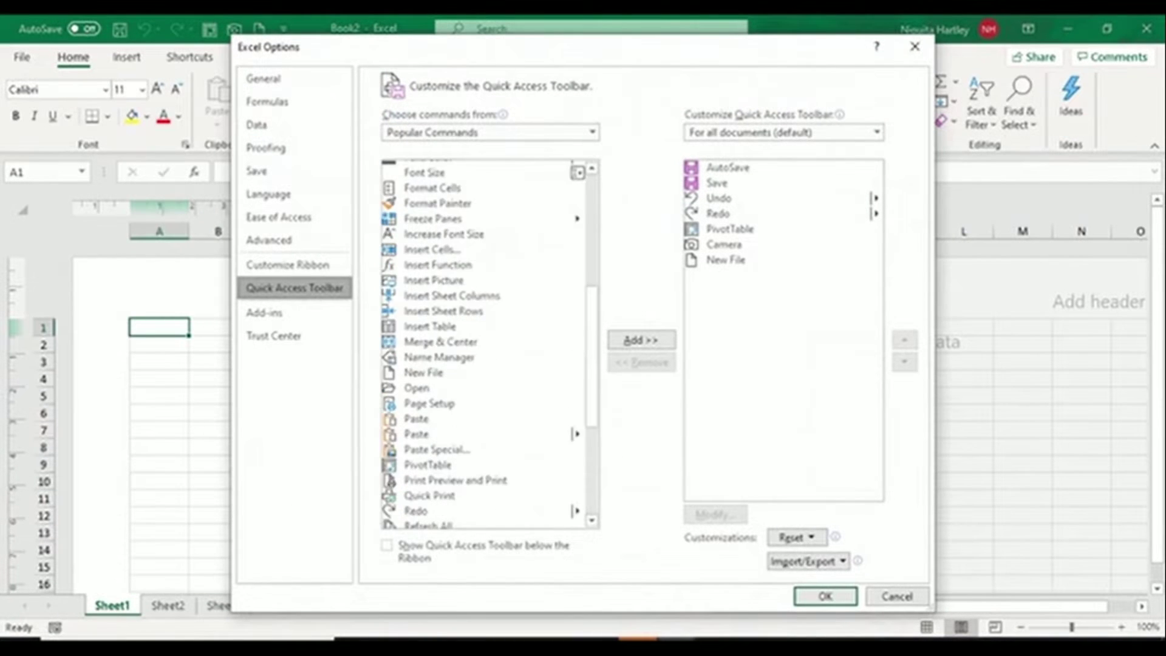
scroll(486, 343, down, 1)
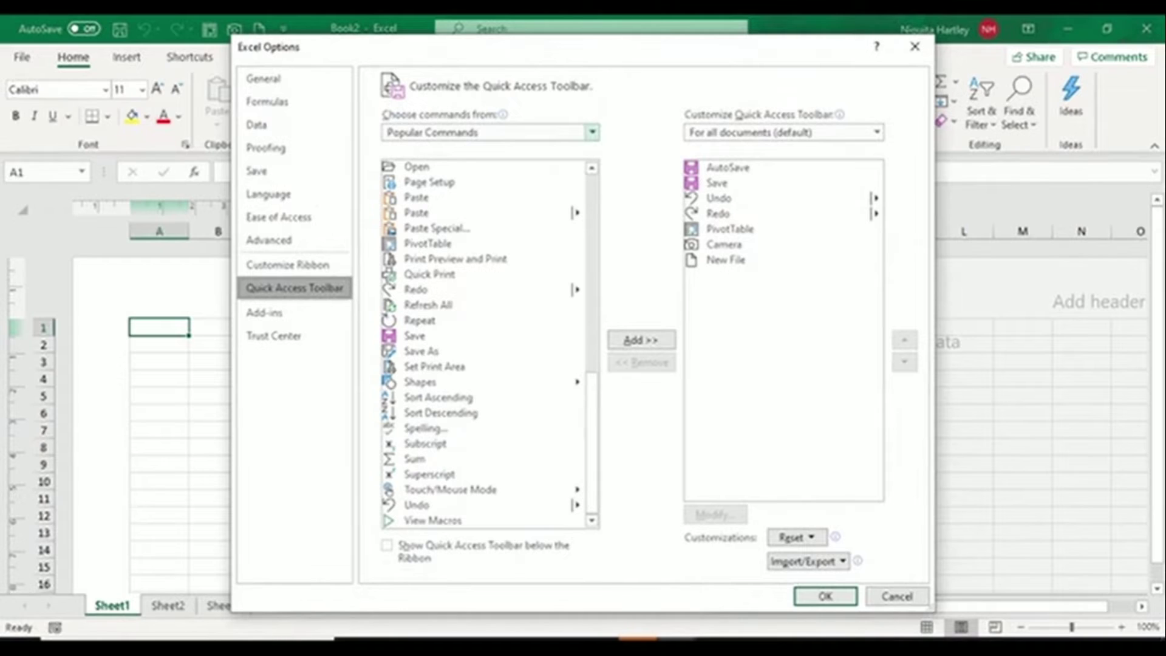
click(592, 132)
scroll(486, 337, down, 6)
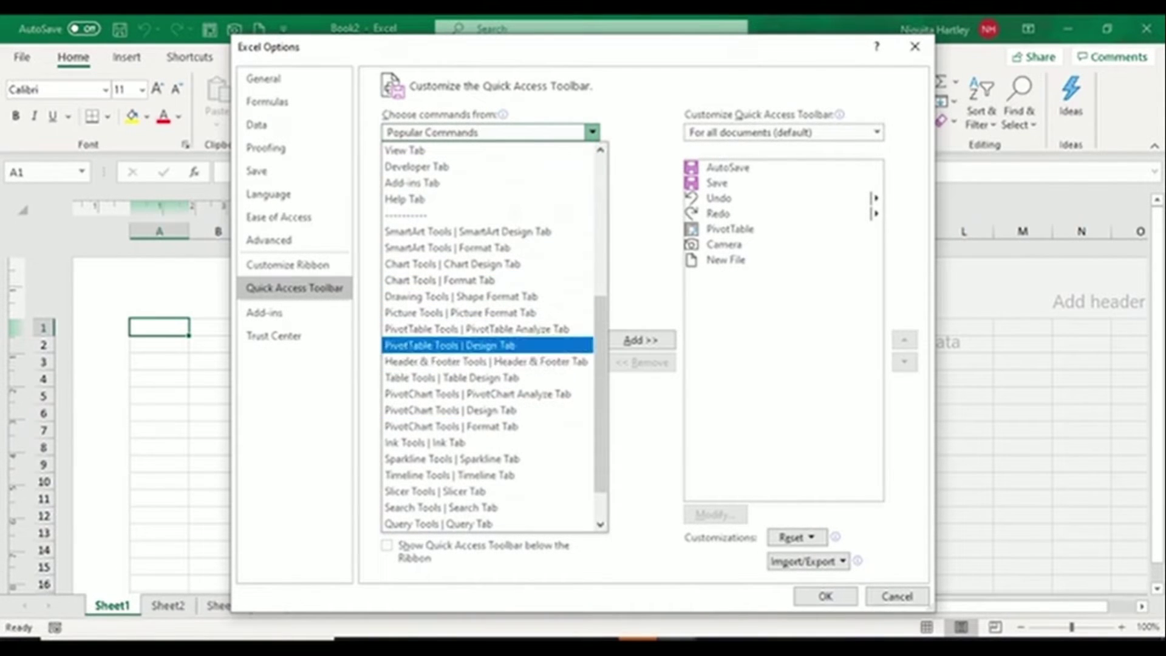
click(486, 345)
scroll(486, 340, down, 1)
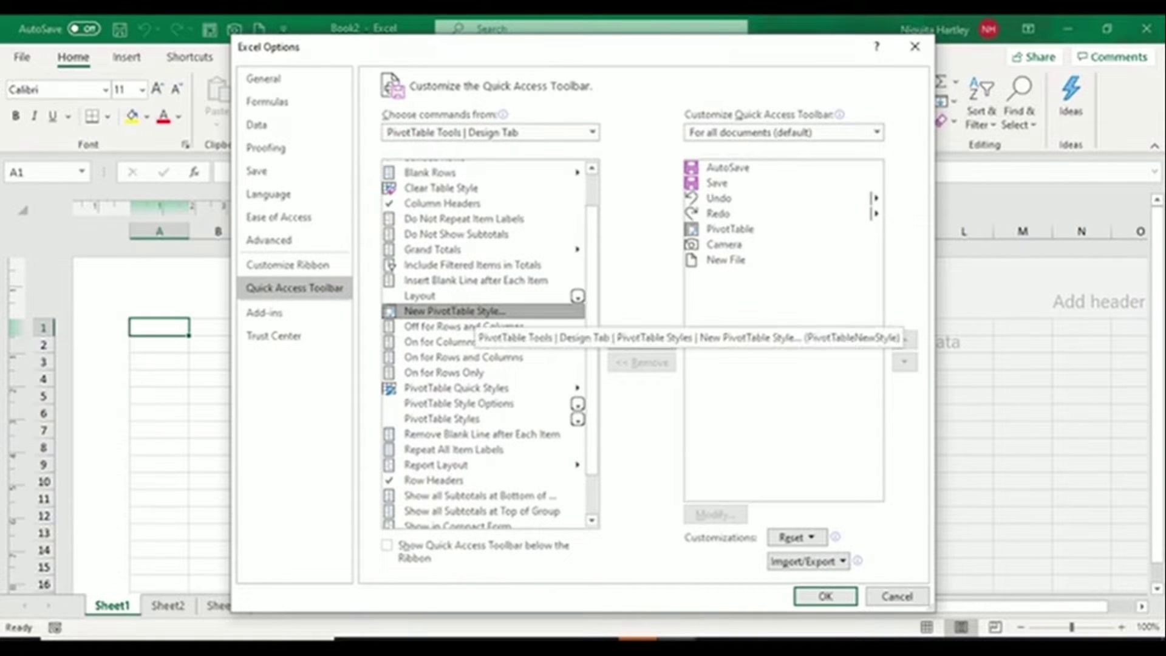
click(641, 339)
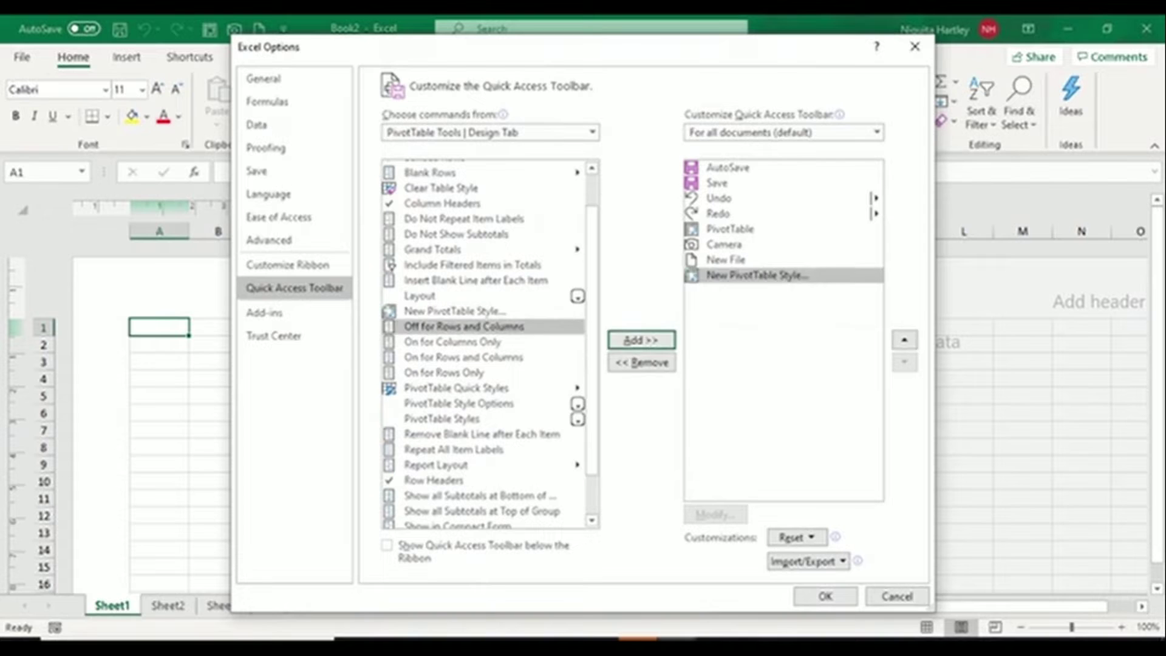
click(825, 596)
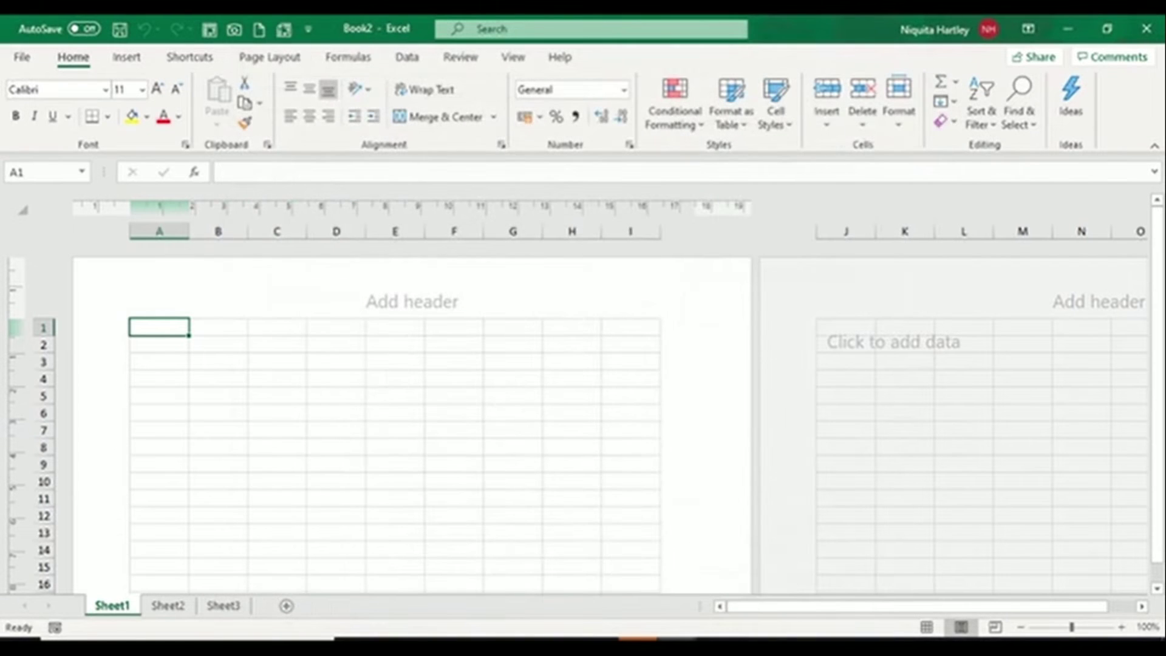
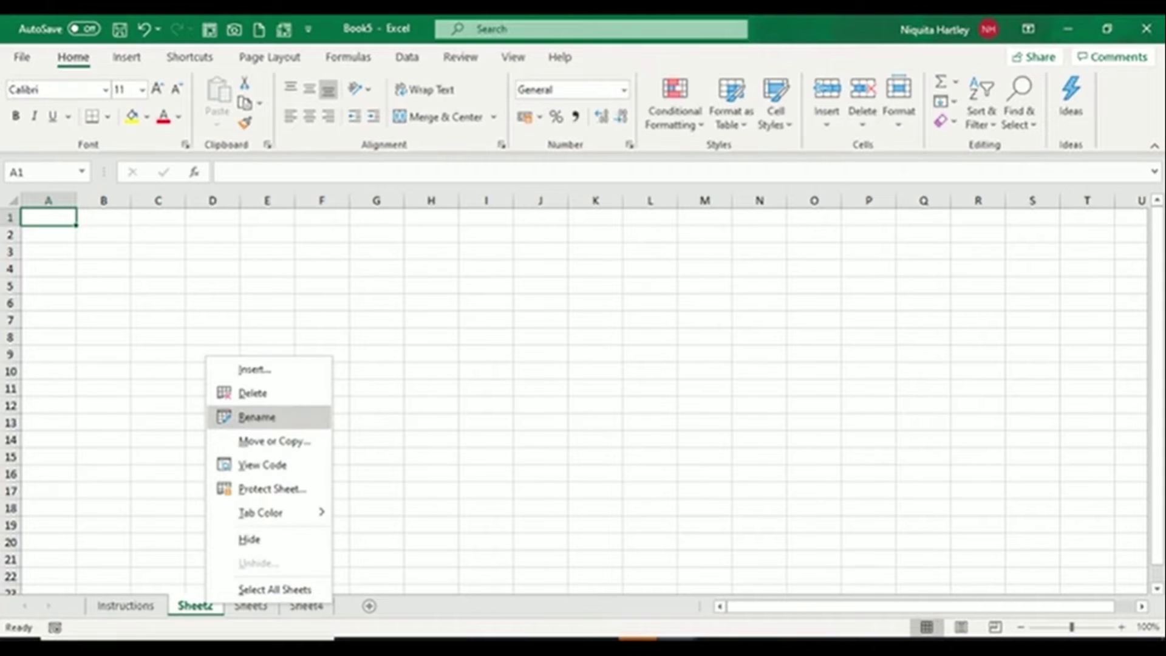
Rename Sheet2 as Summary and Sheet3 as Budget.
text(Summary)
click(265, 606)
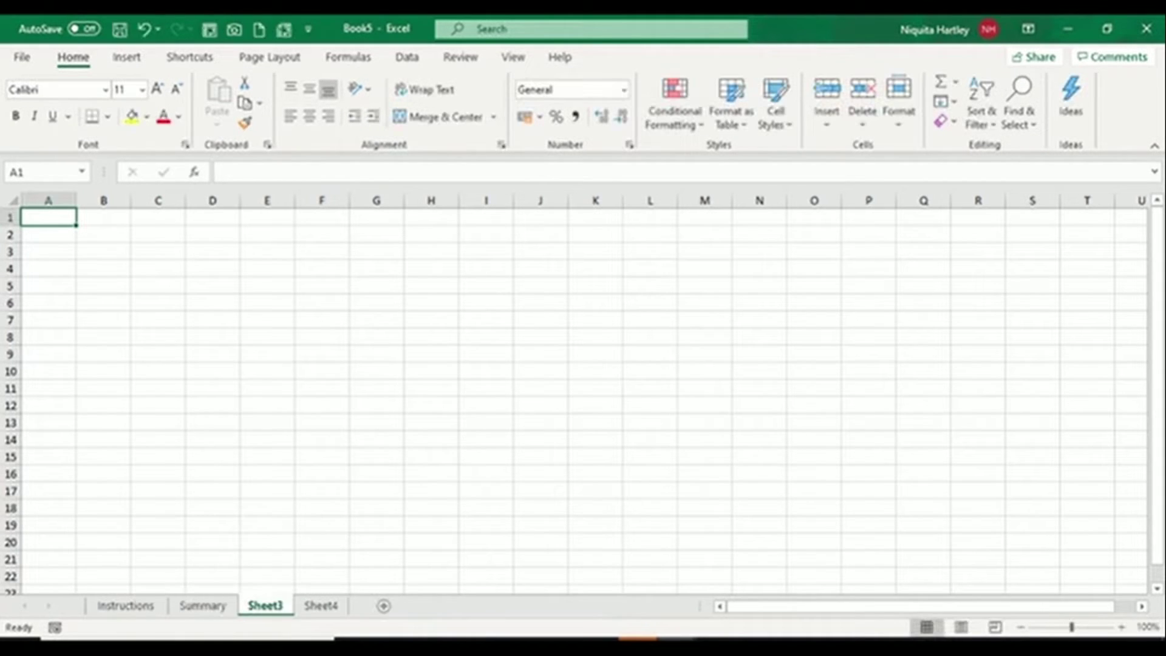
right_click(266, 606)
click(319, 418)
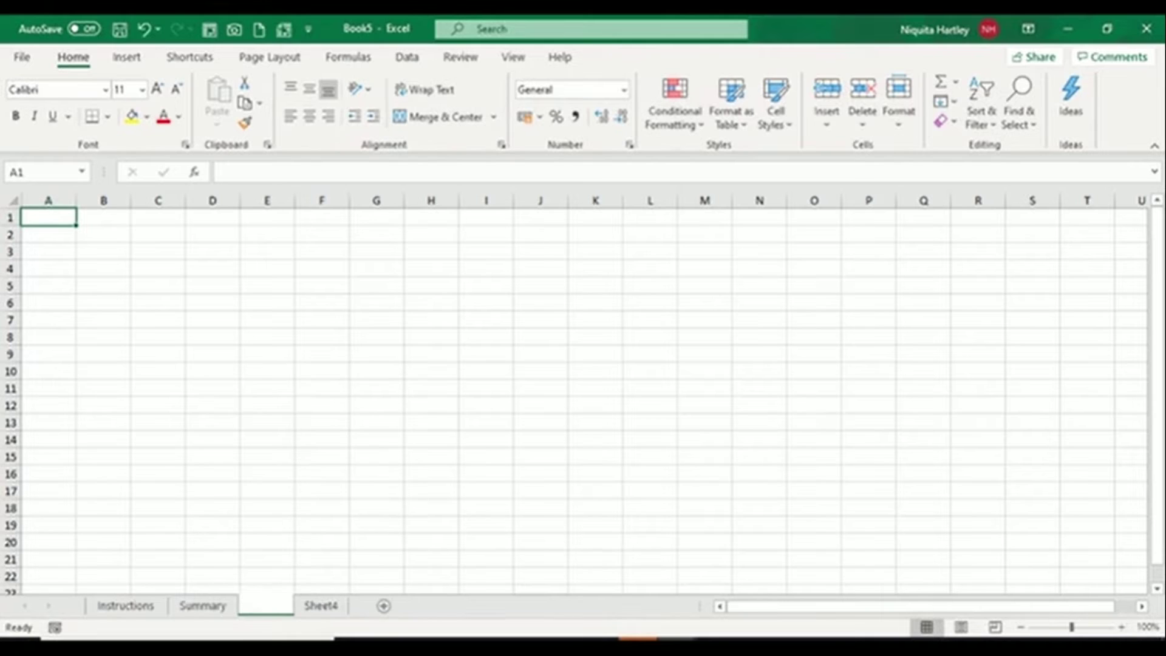
text(Budget)
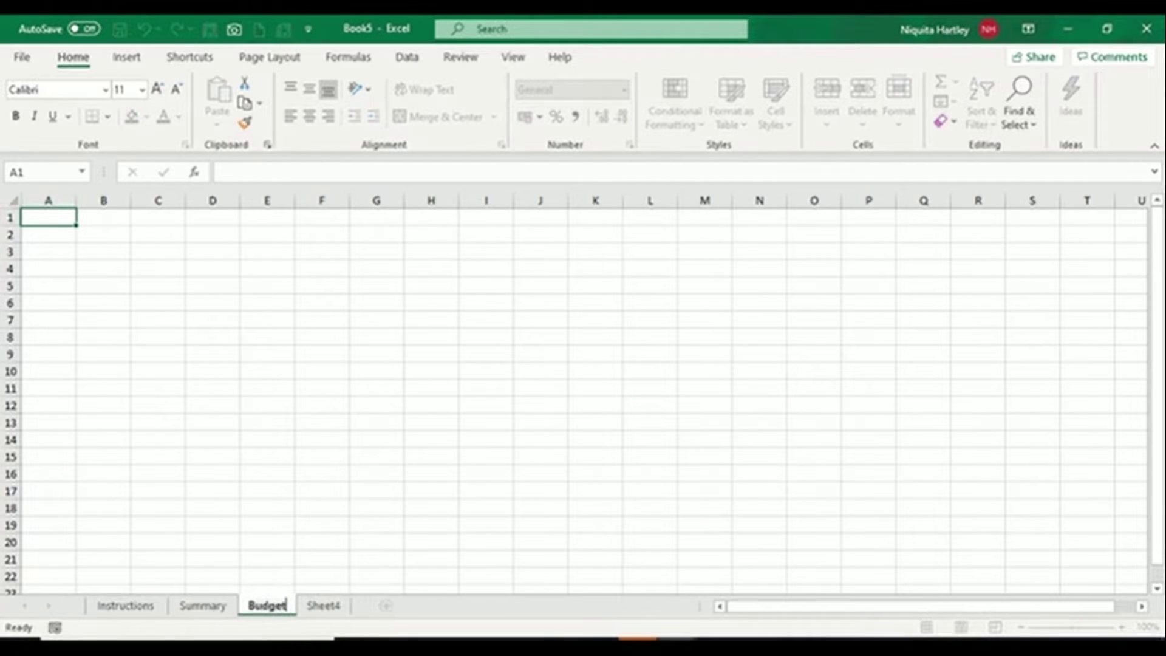
Rename Sheet4 as Additional.
click(323, 606)
right_click(322, 606)
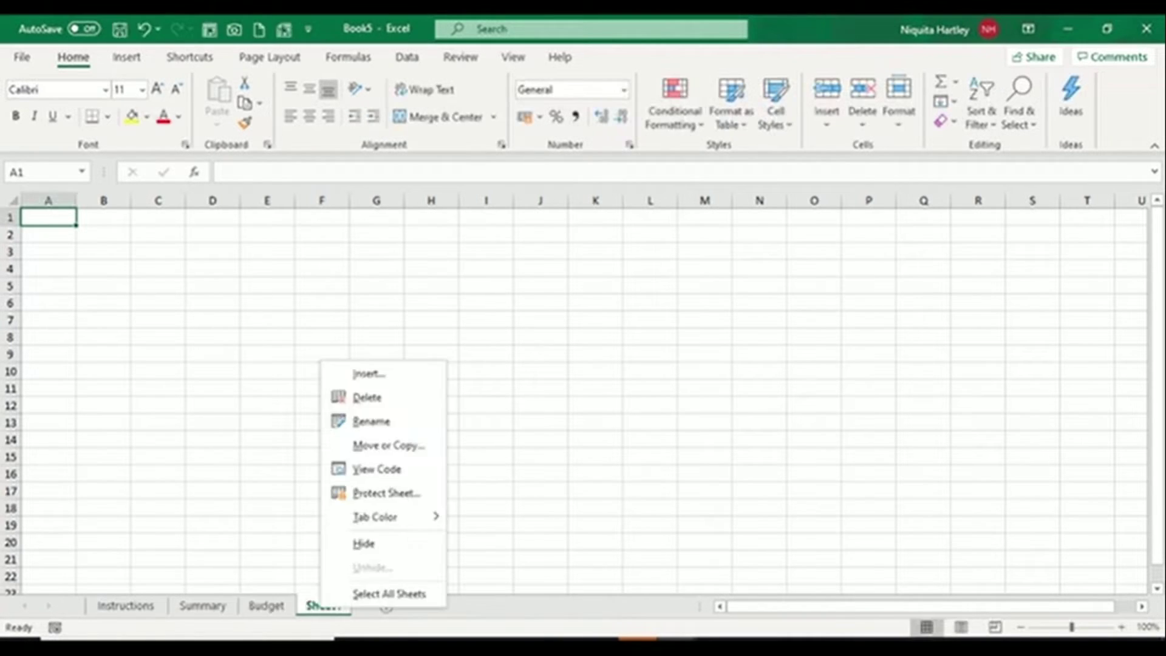
click(371, 420)
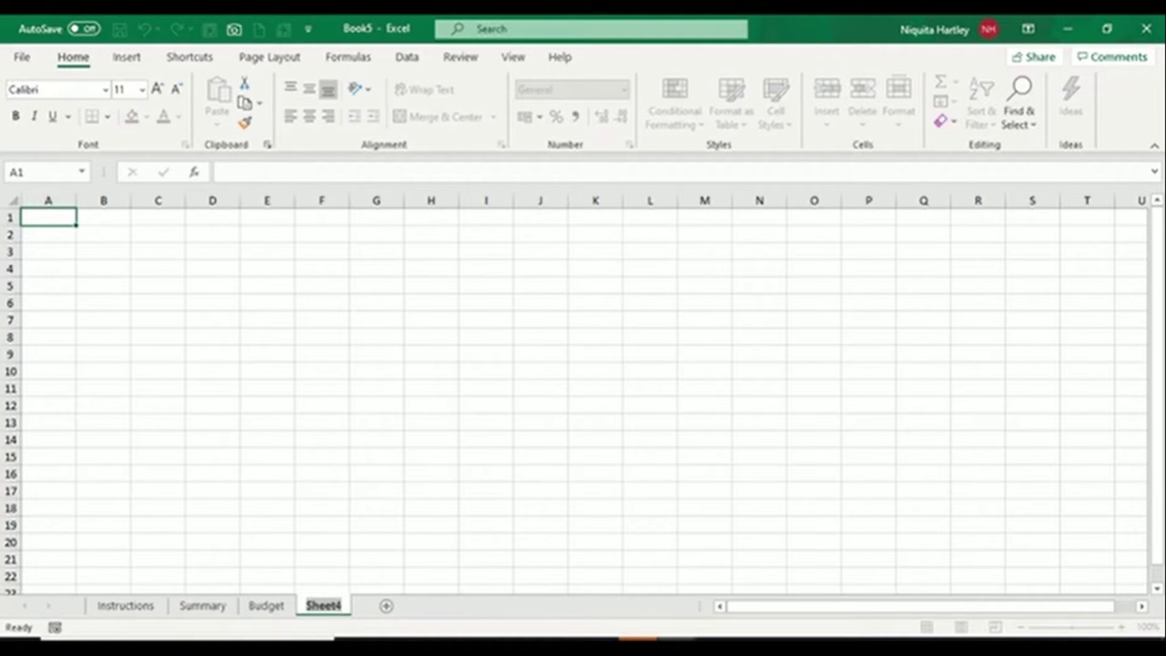
text(Additional)
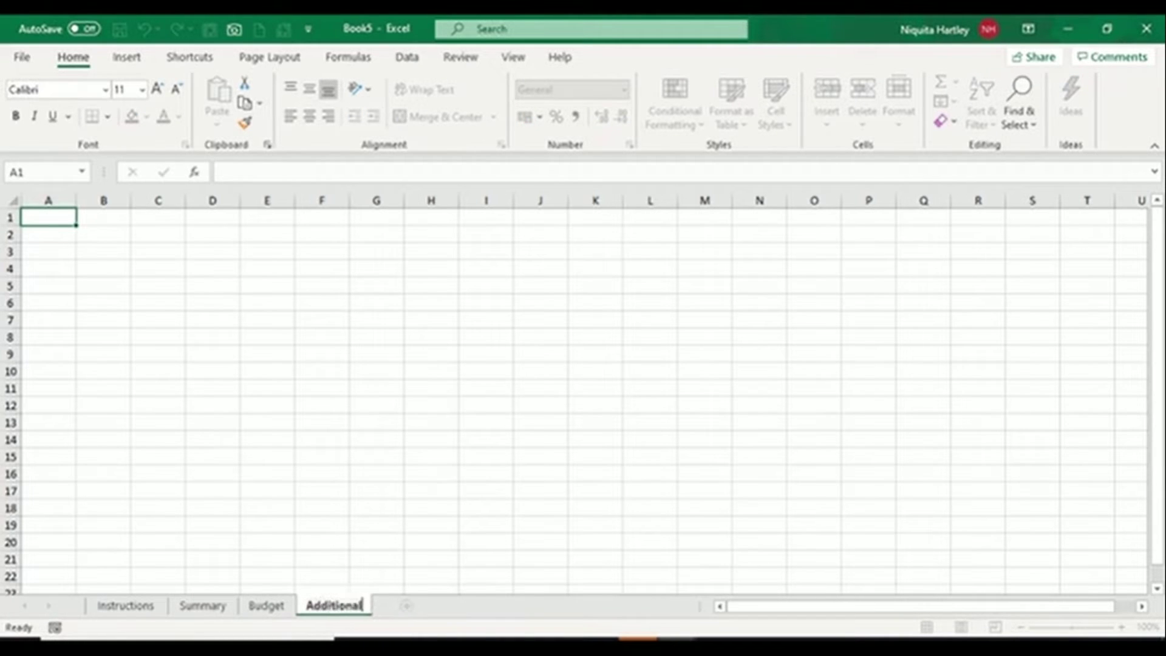
key(Return)
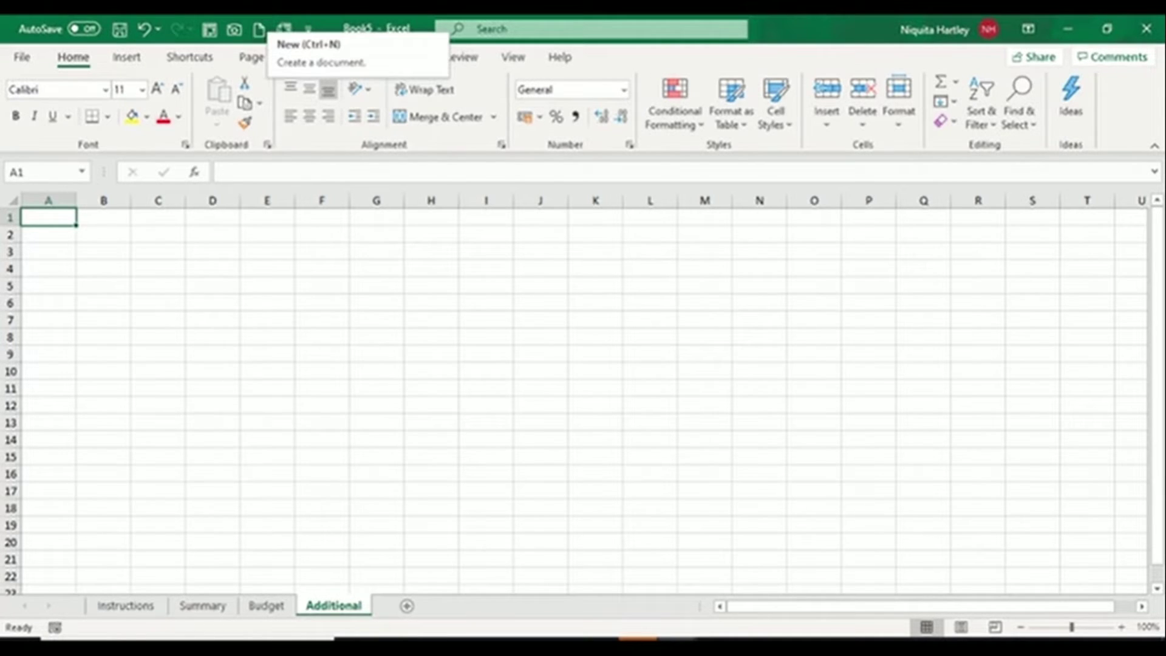
Insert a Vertical Chevron List SmartArt graphic from the Process category on the Additional sheet.
click(126, 57)
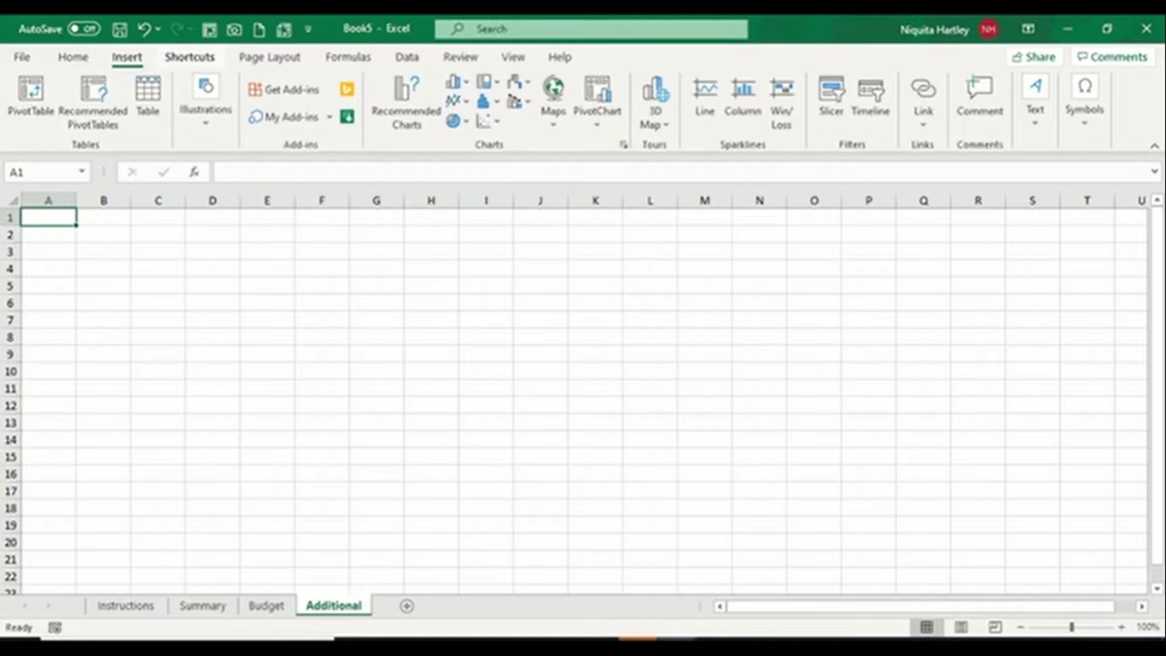
click(206, 100)
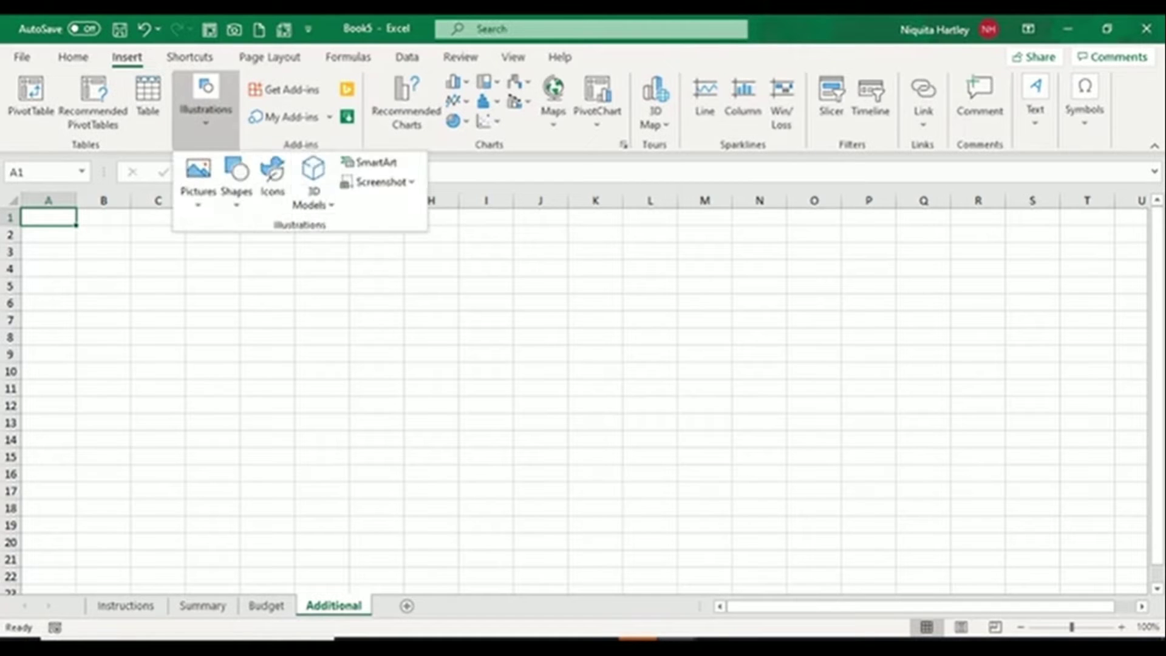
click(371, 163)
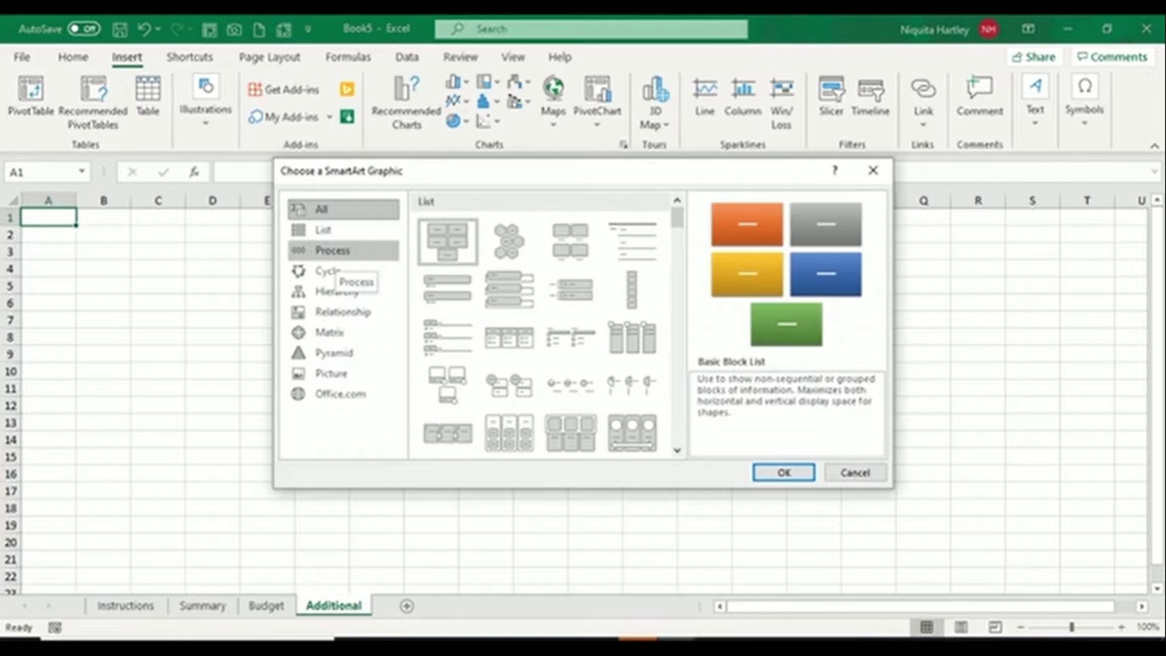
click(335, 251)
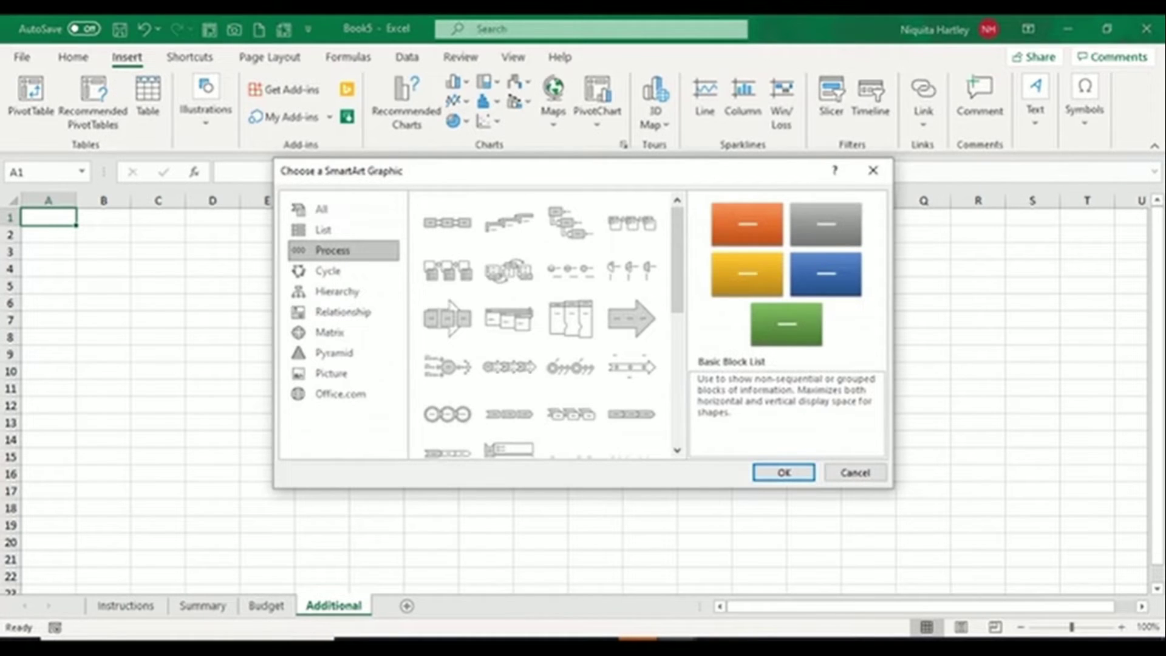
scroll(509, 283, down, 3)
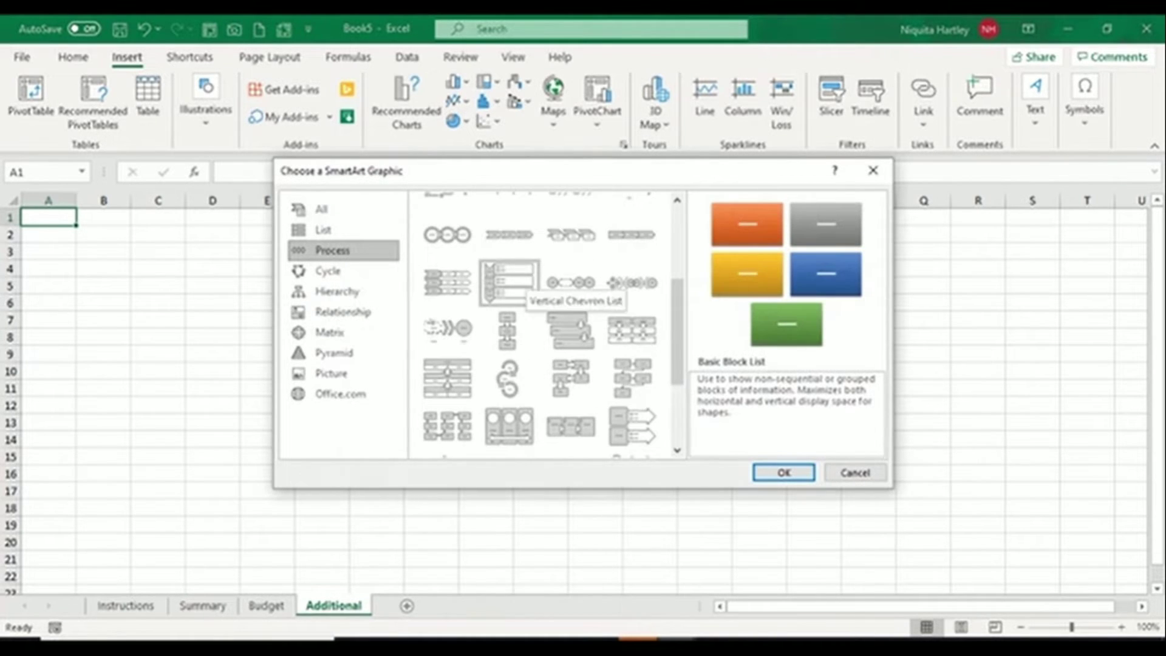
click(510, 283)
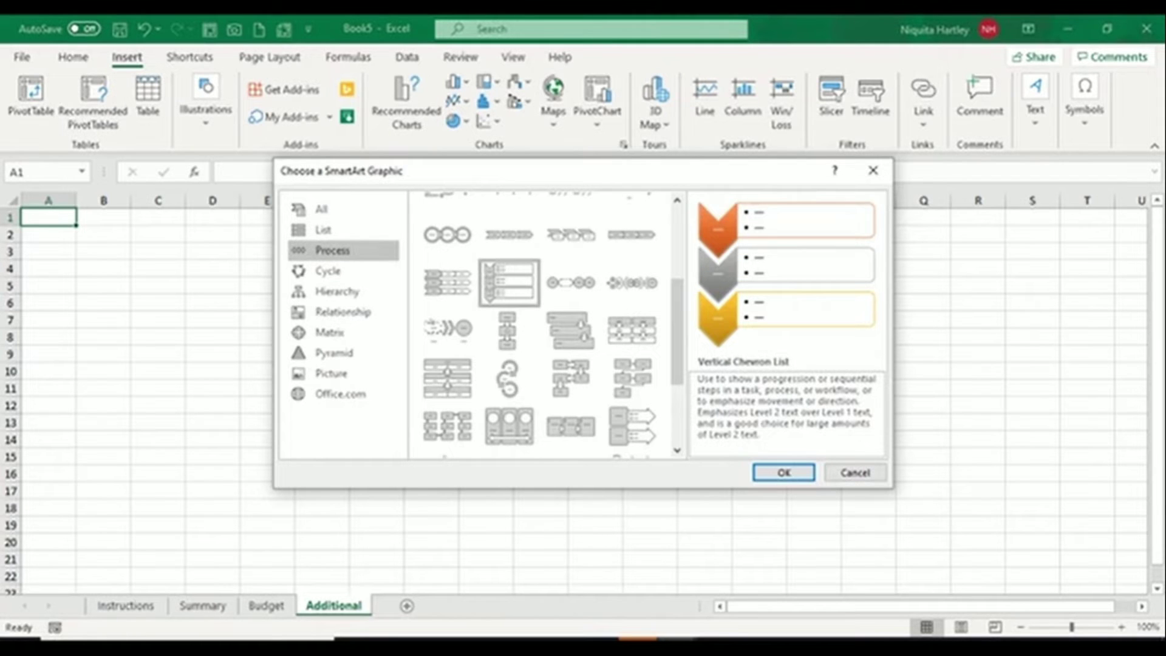
click(784, 473)
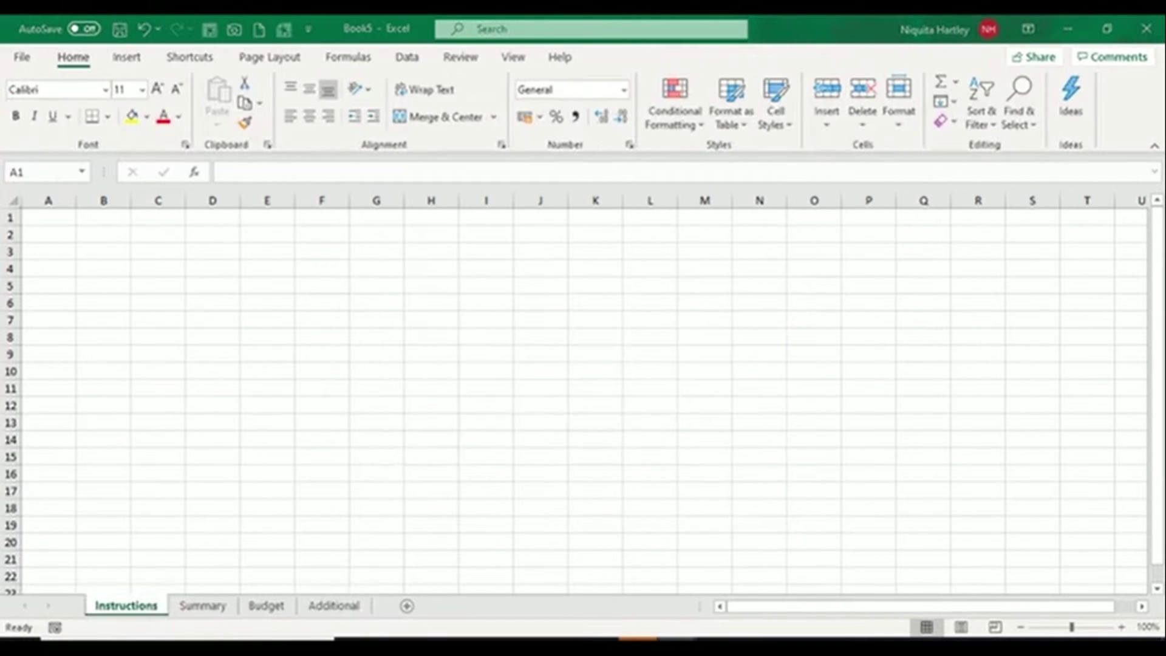
Paste the prepared SmartArt diagram with the Summary, Budget and Additional data instructions at cell B4 of the Instructions sheet.
click(103, 251)
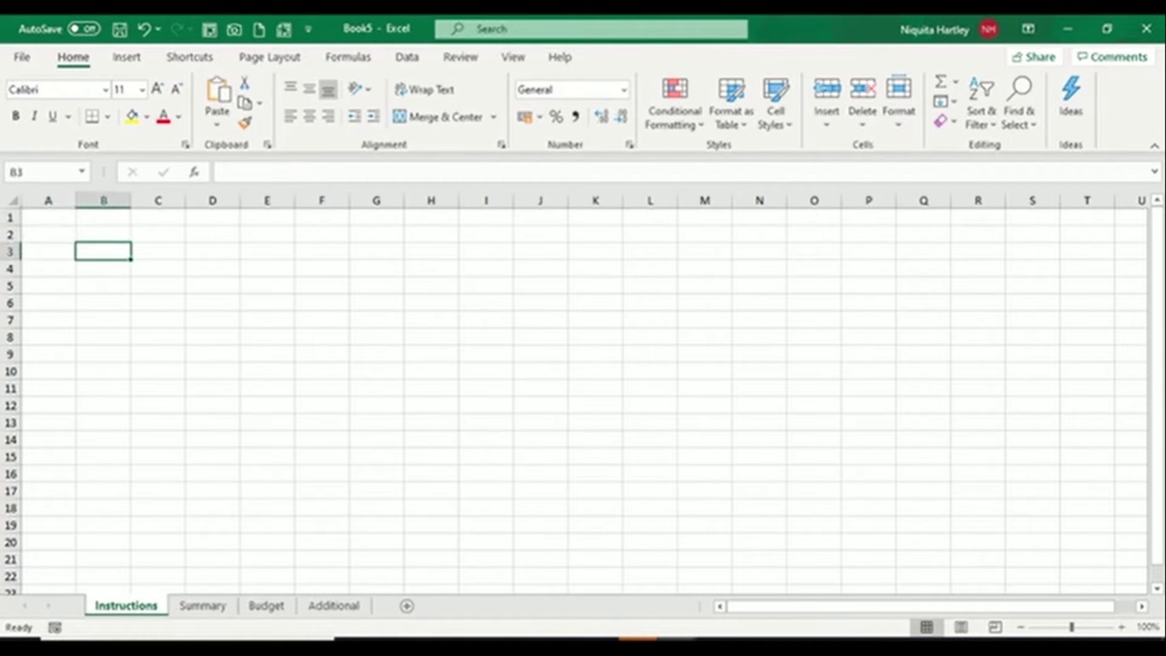
click(104, 269)
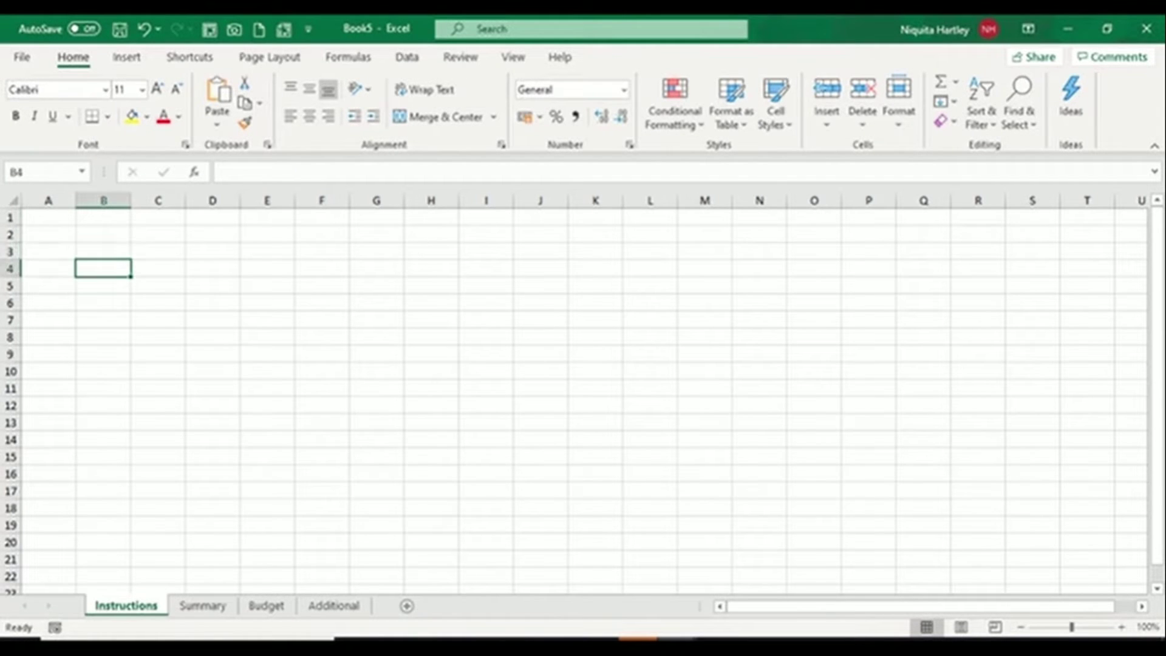
key(ctrl+v)
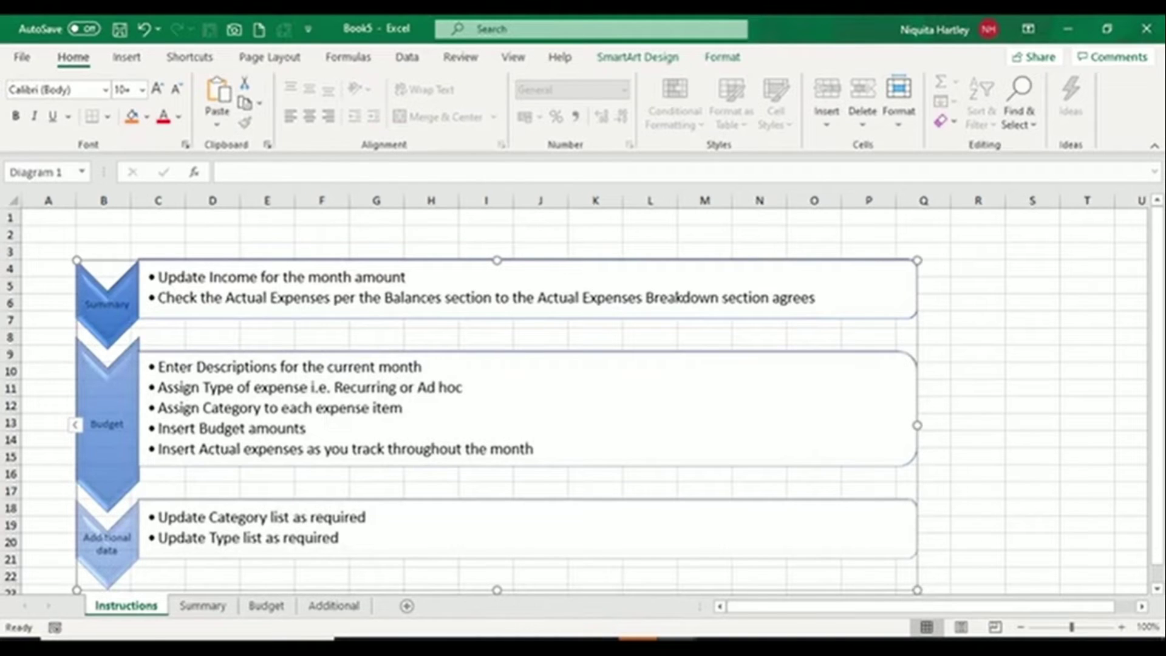
click(121, 304)
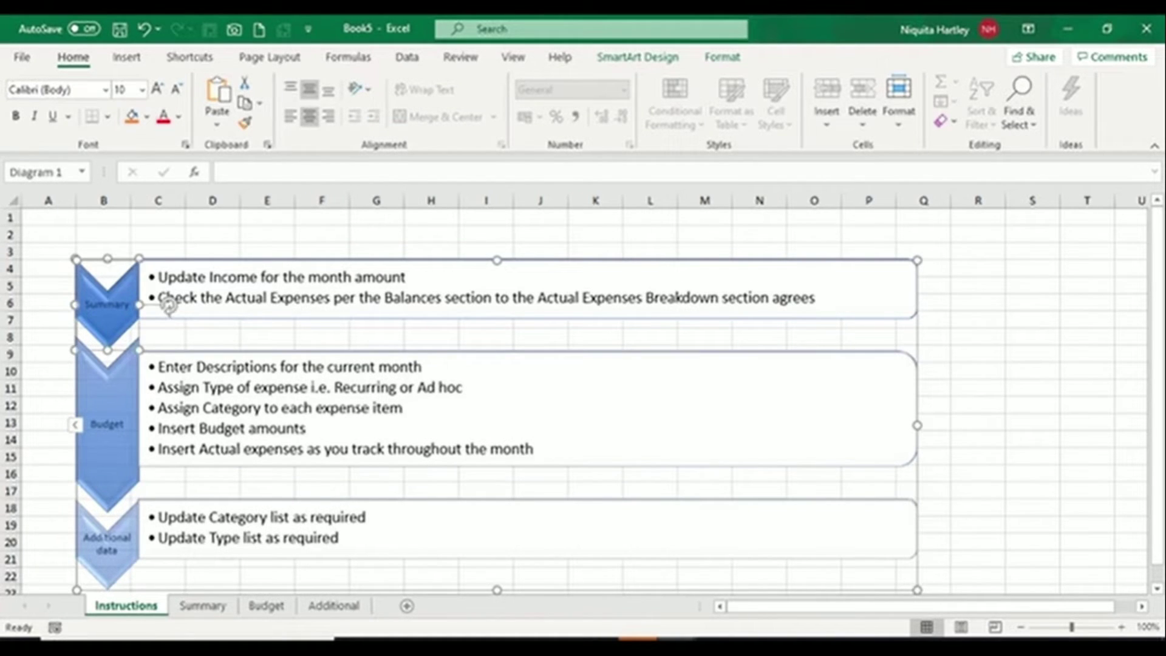
click(107, 437)
click(169, 543)
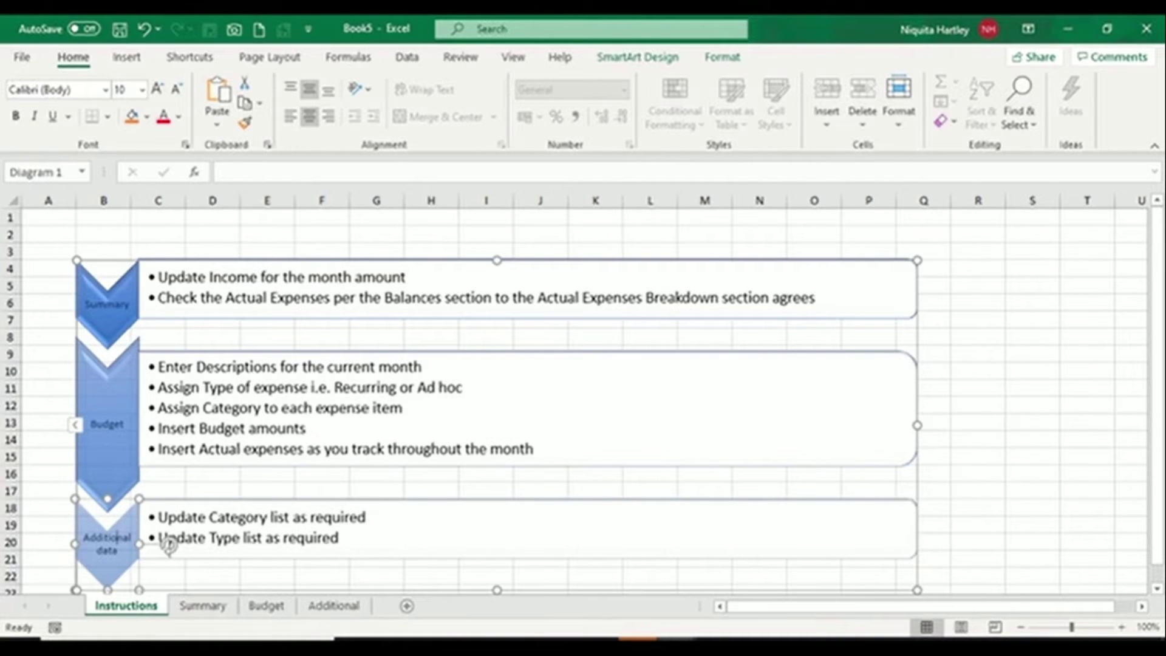
key(Escape)
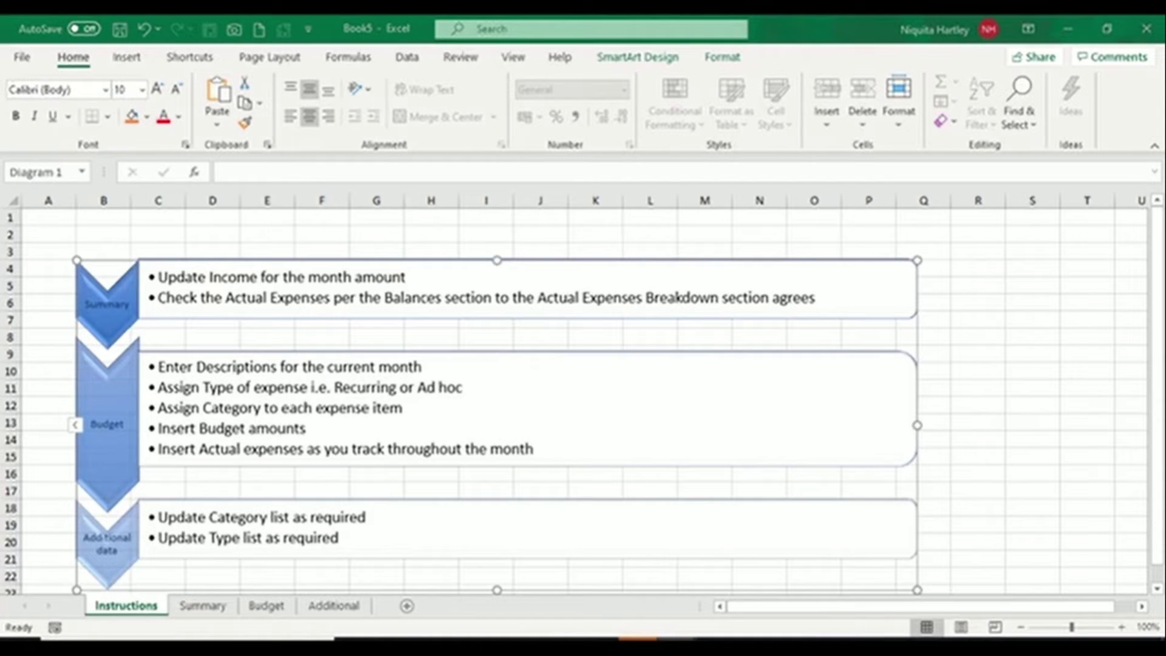
Copy the prepared heading "Instructions to complete this budget template:" into cell B2 of the Instructions sheet, above the diagram.
key(ctrl+c)
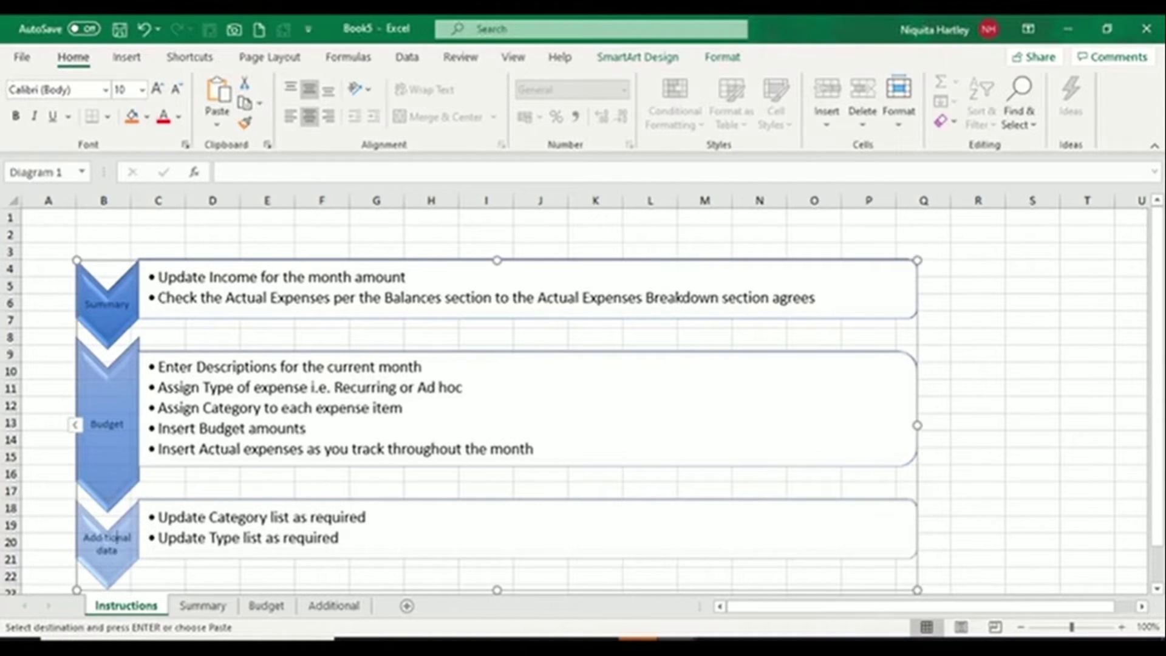
click(103, 234)
key(ctrl+v)
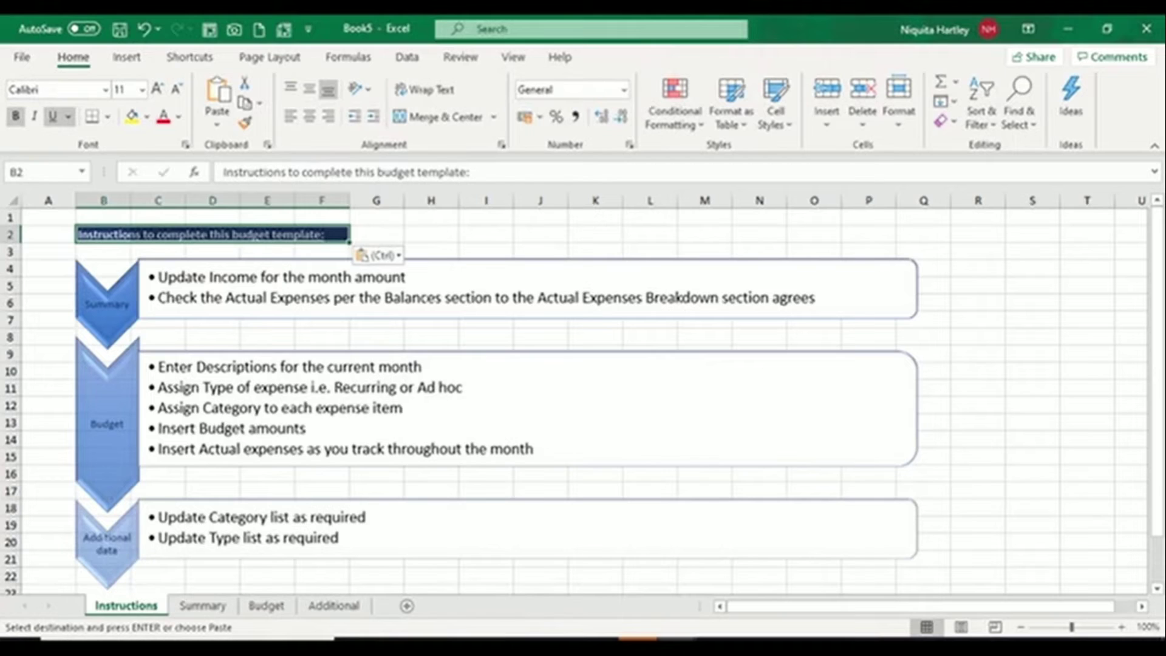
Copy the prepared heading row, running from Type to Cost overview, into the Budget sheet starting at cell B10.
click(103, 217)
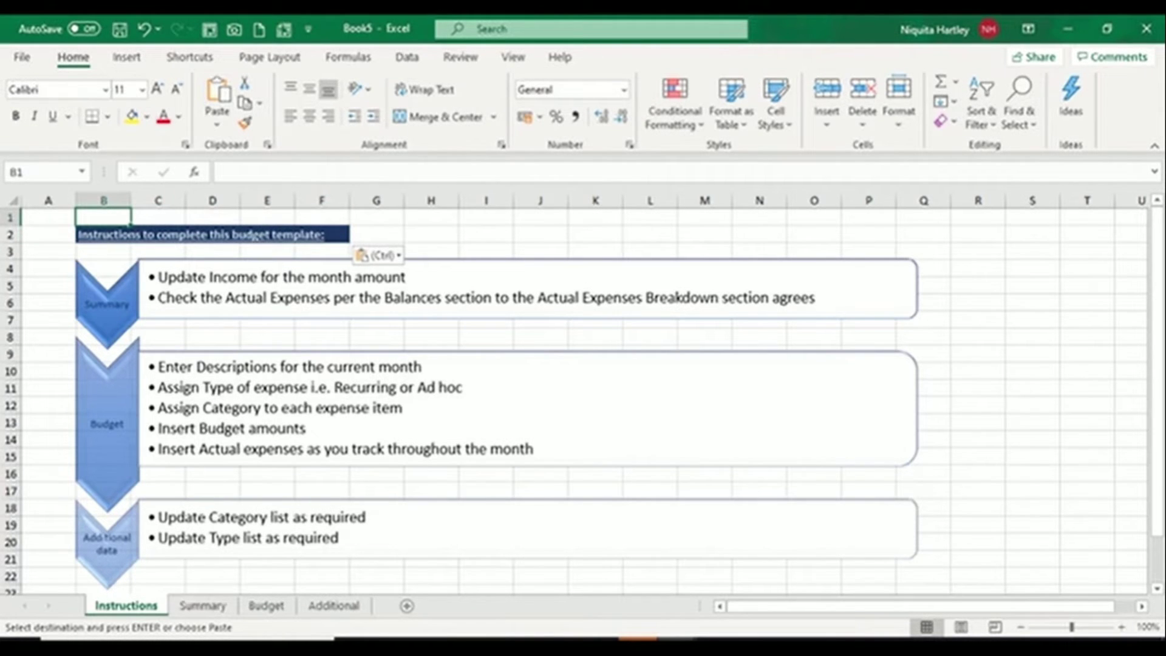
click(266, 606)
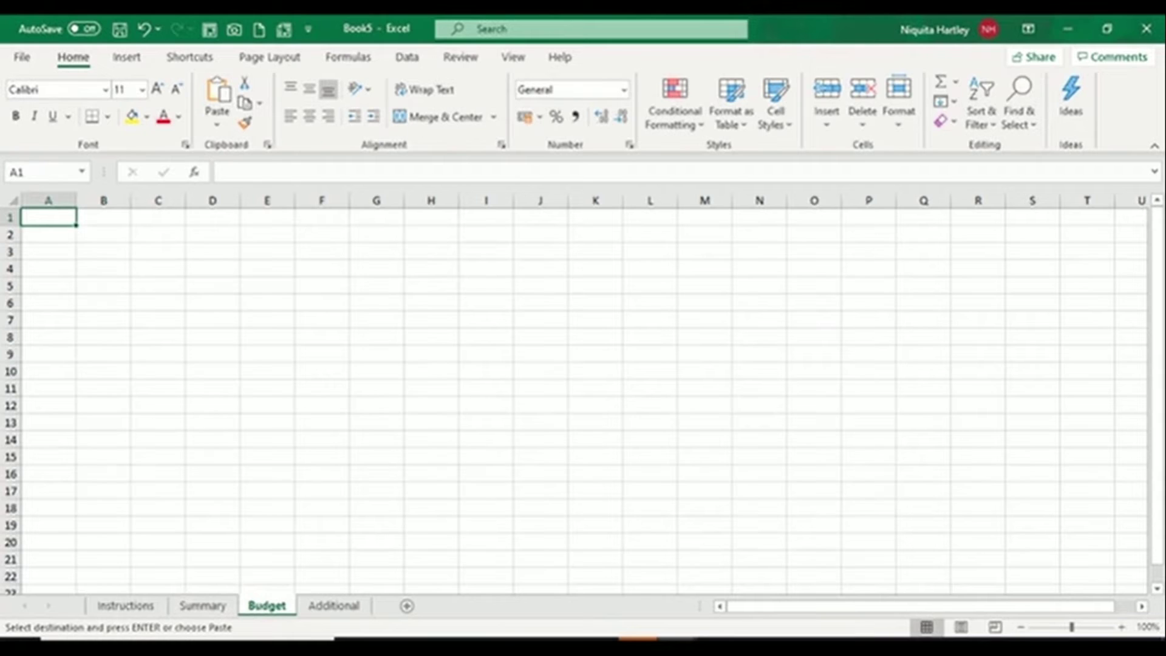
key(alt+Tab)
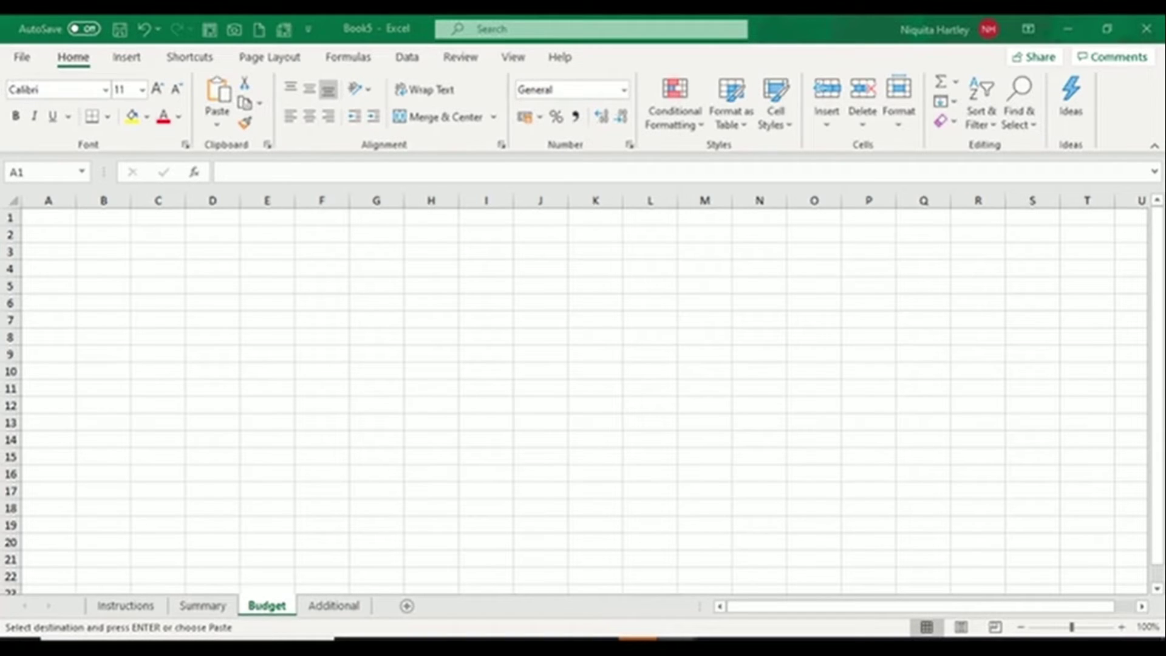
key(alt+Tab)
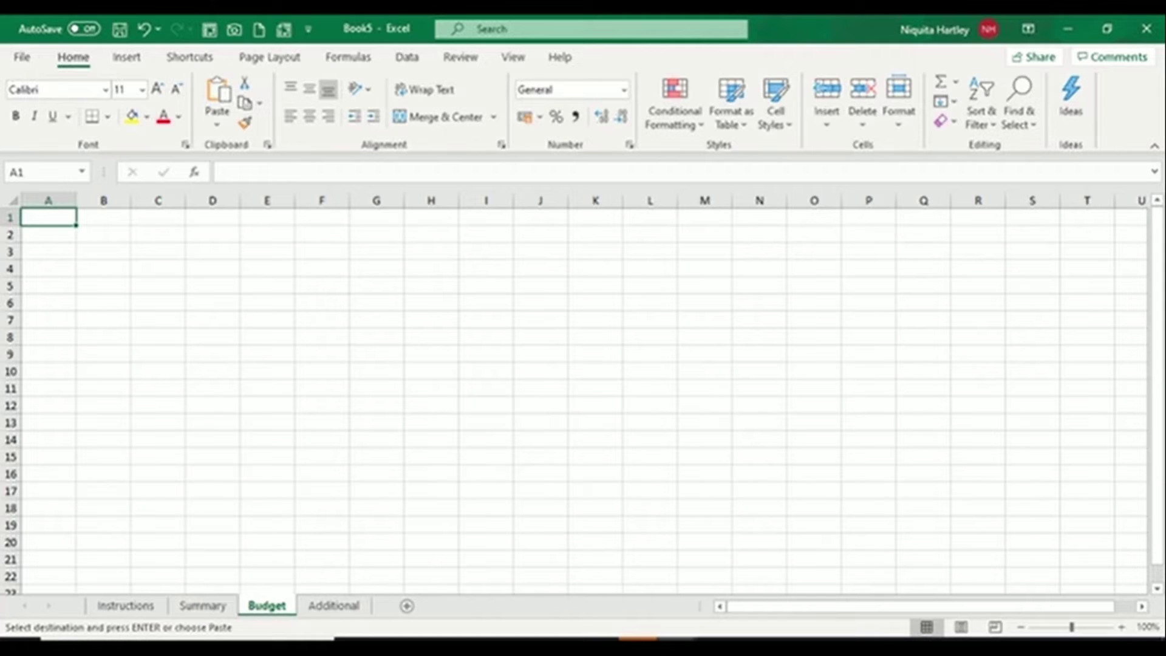
click(104, 372)
key(ctrl+v)
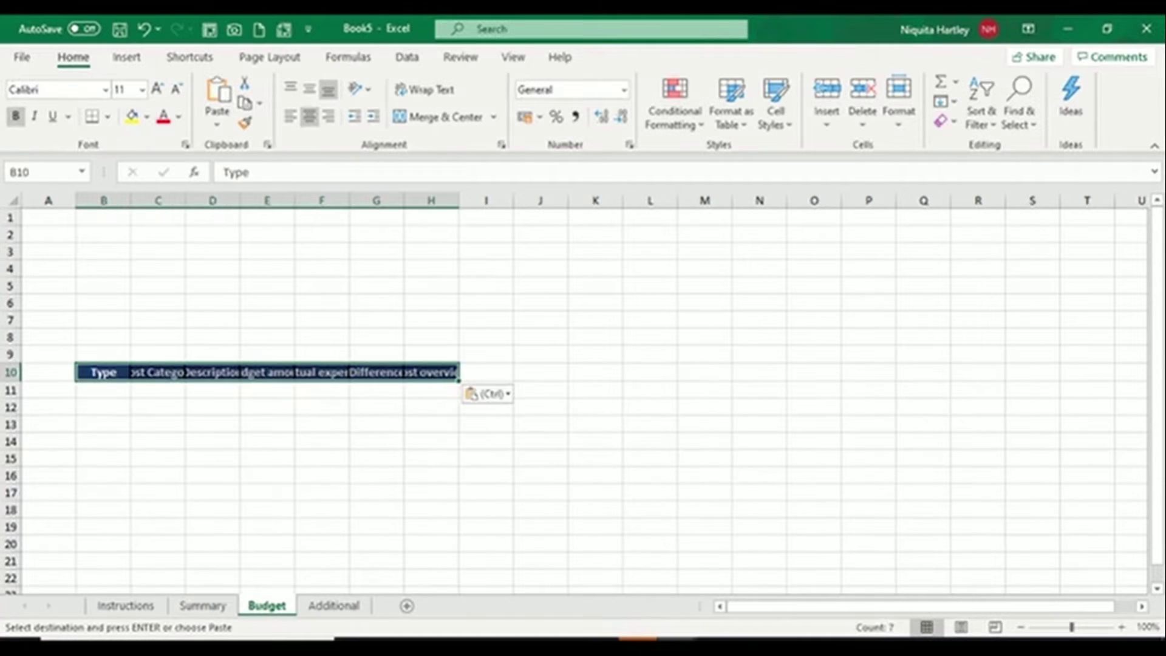
AutoFit the widths of columns B to H on the Budget sheet to their headings.
drag(103, 201, 431, 201)
double_click(458, 200)
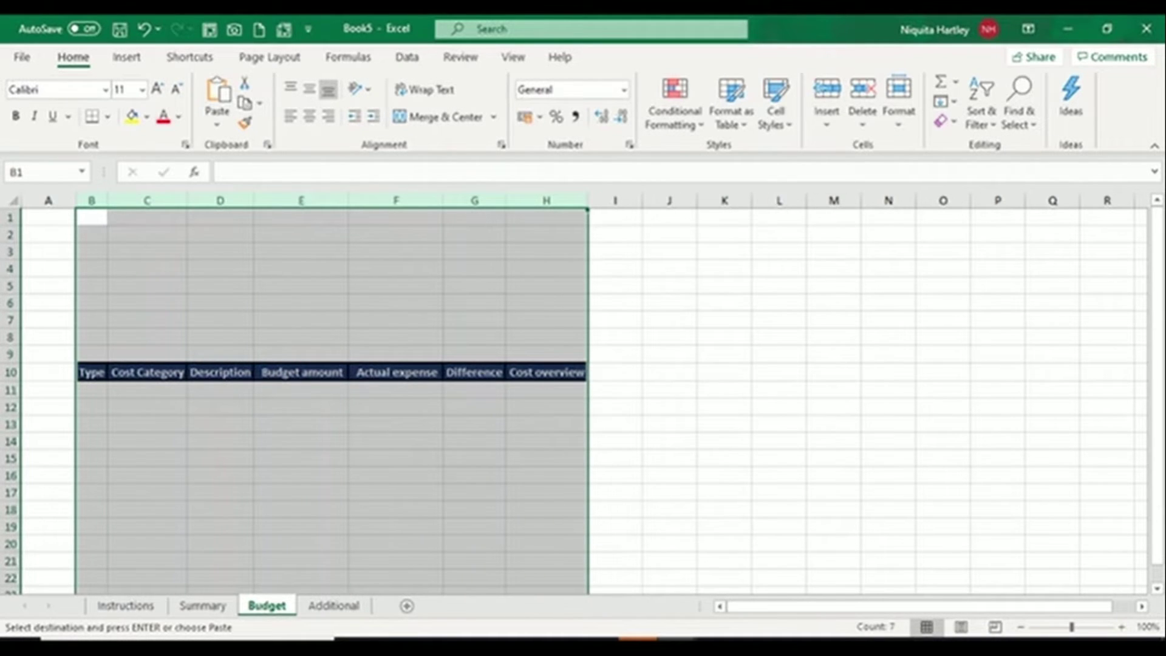
click(147, 407)
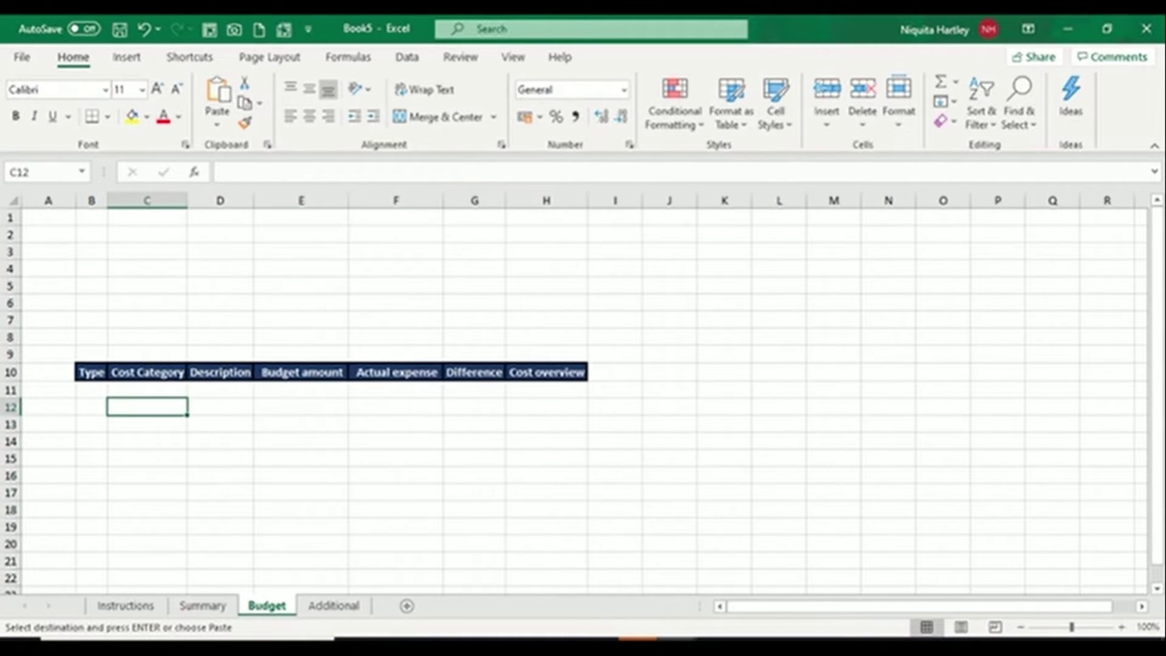
Go through the cells in row 11 beneath each Budget heading, from Type across to Cost overview, to review each column's purpose.
key(Left)
key(Up)
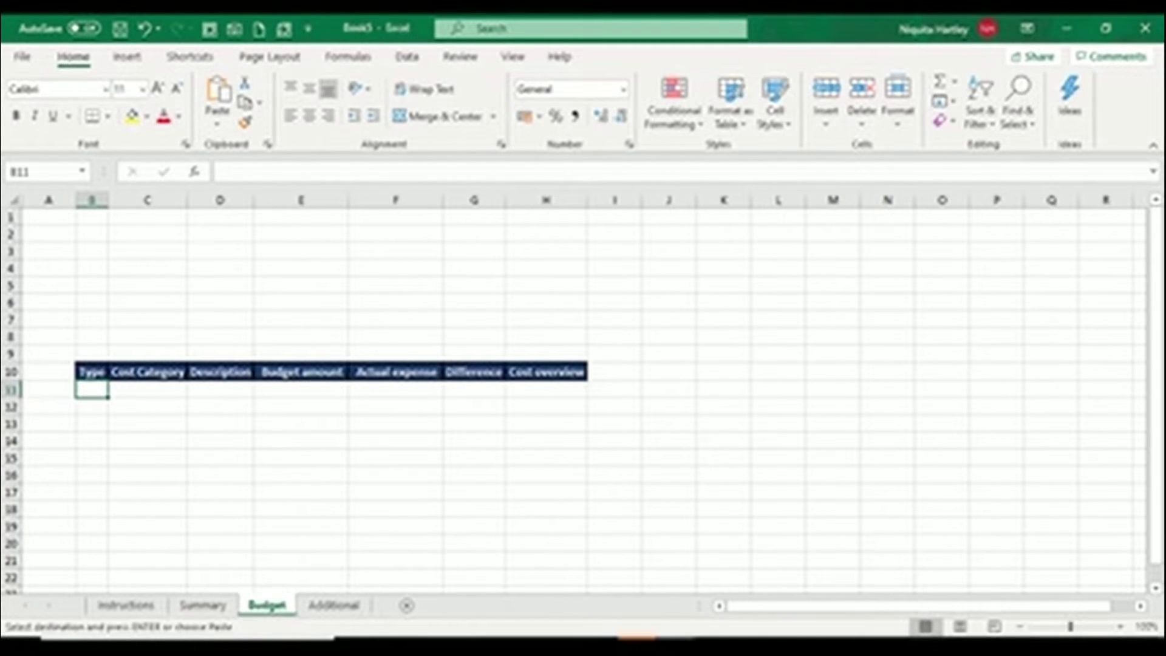
key(Down)
key(Up)
key(Right)
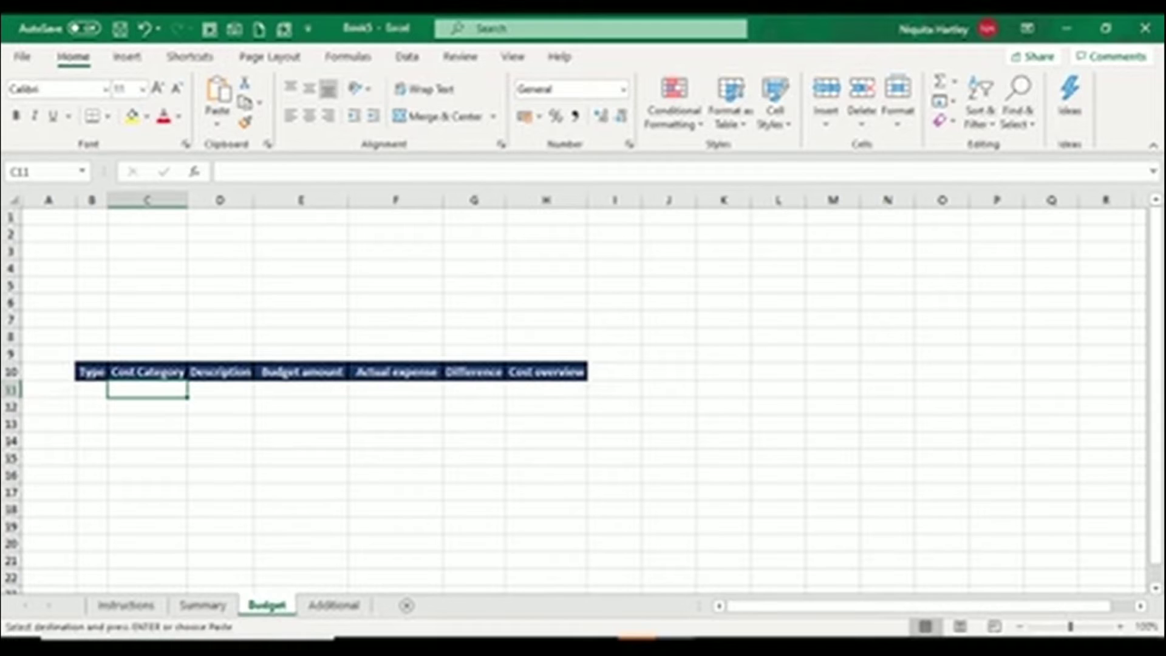
click(220, 390)
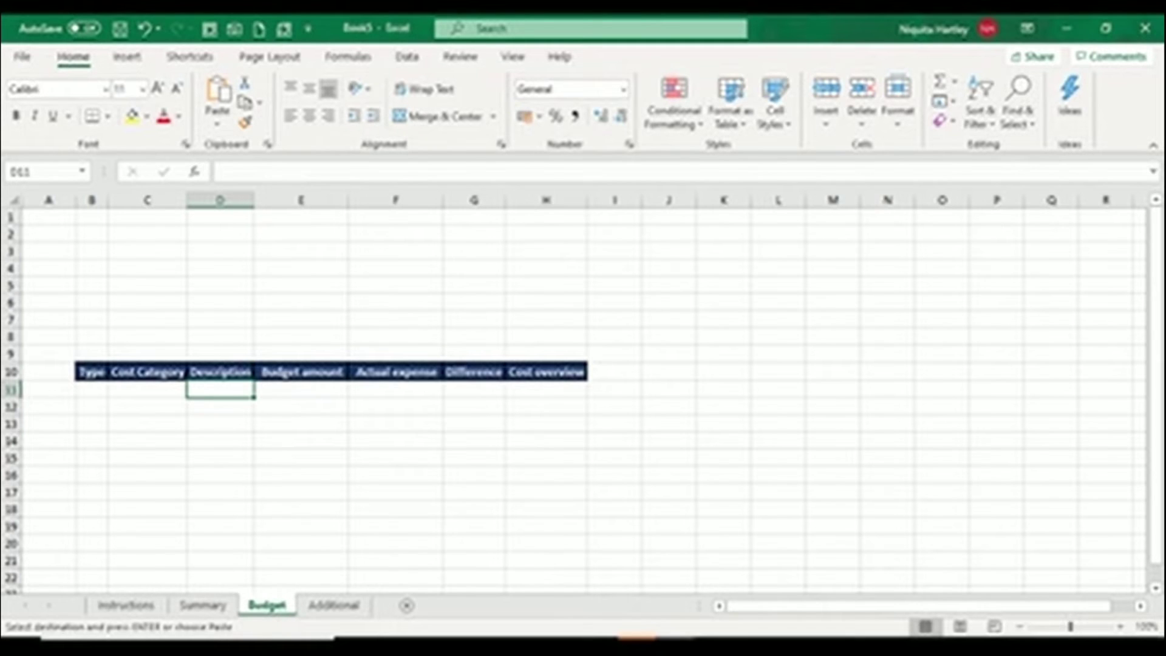
click(301, 389)
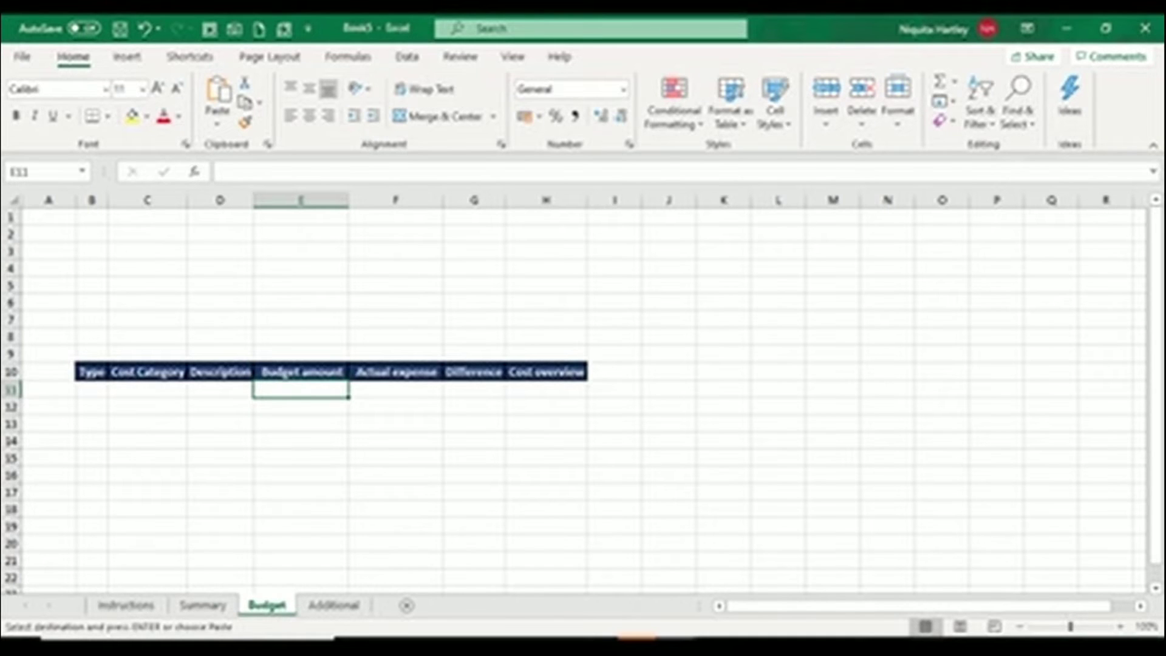
click(395, 389)
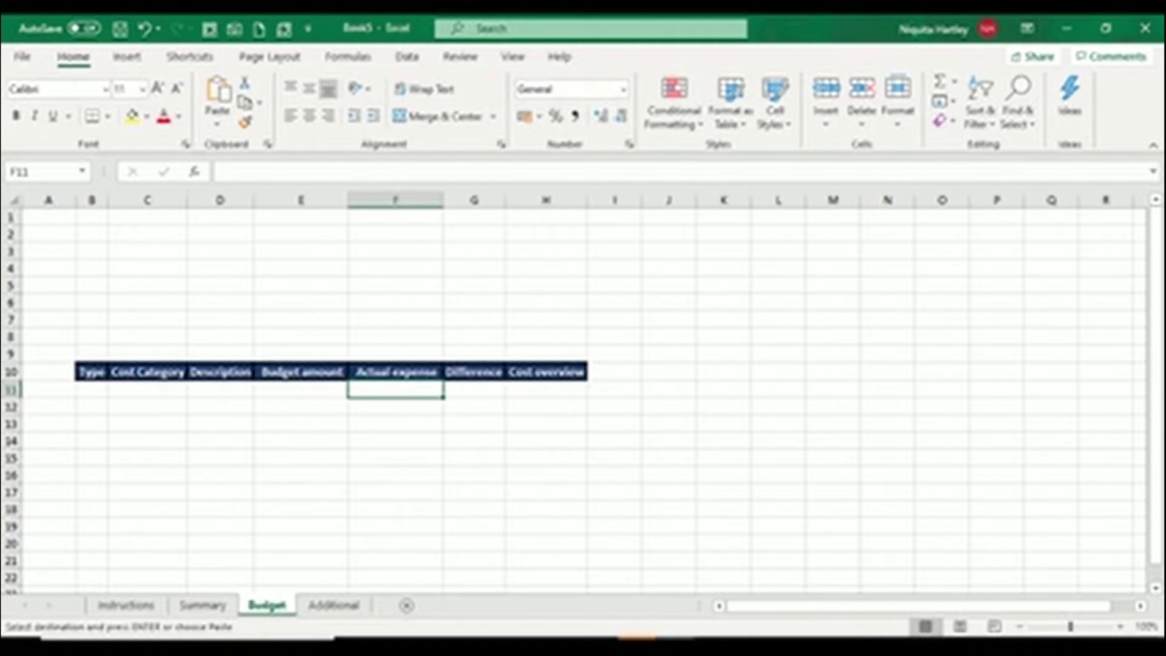
click(474, 389)
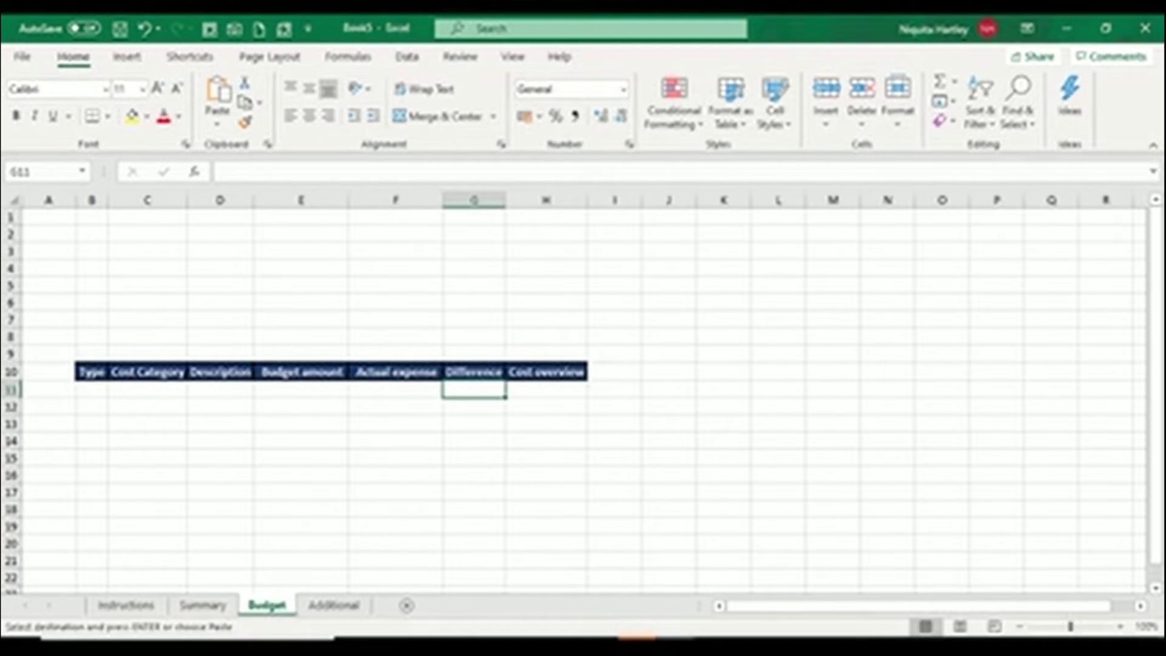
click(546, 389)
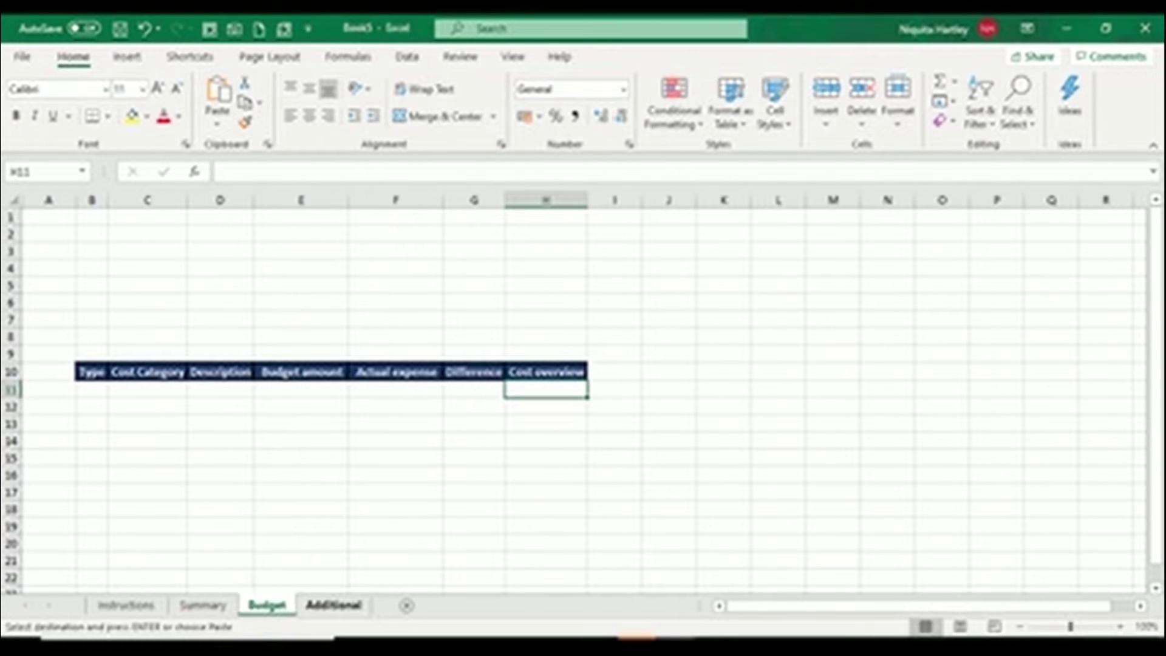
Copy the prepared Category List into the Additional sheet starting at cell B6 and AutoFit column B.
click(333, 605)
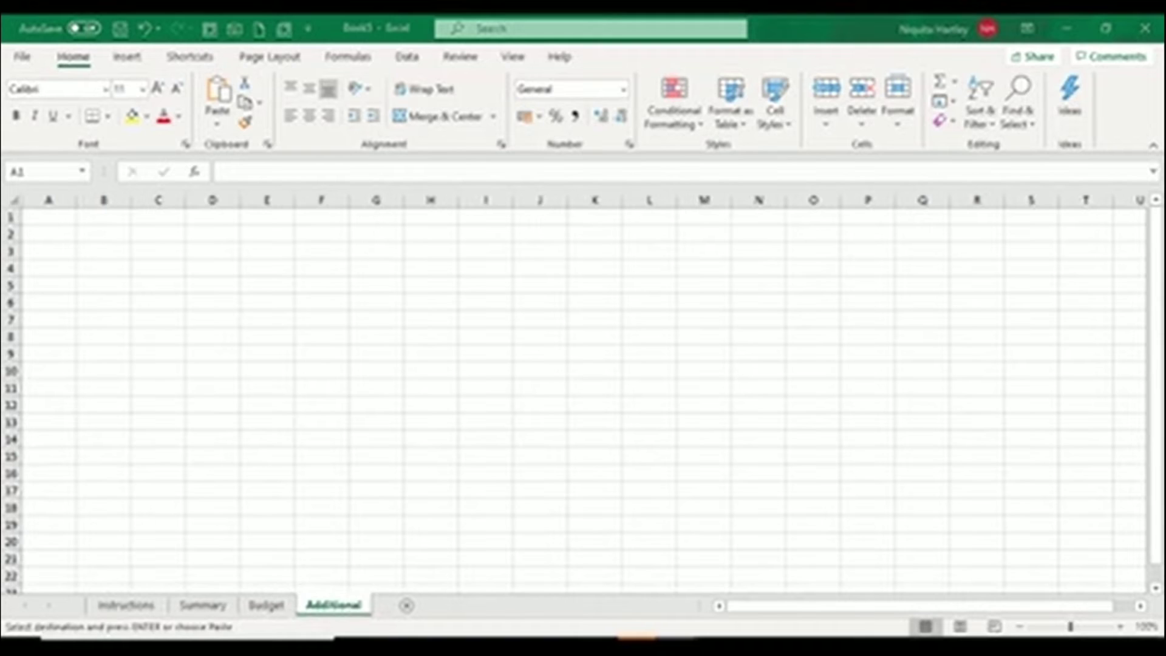
key(Escape)
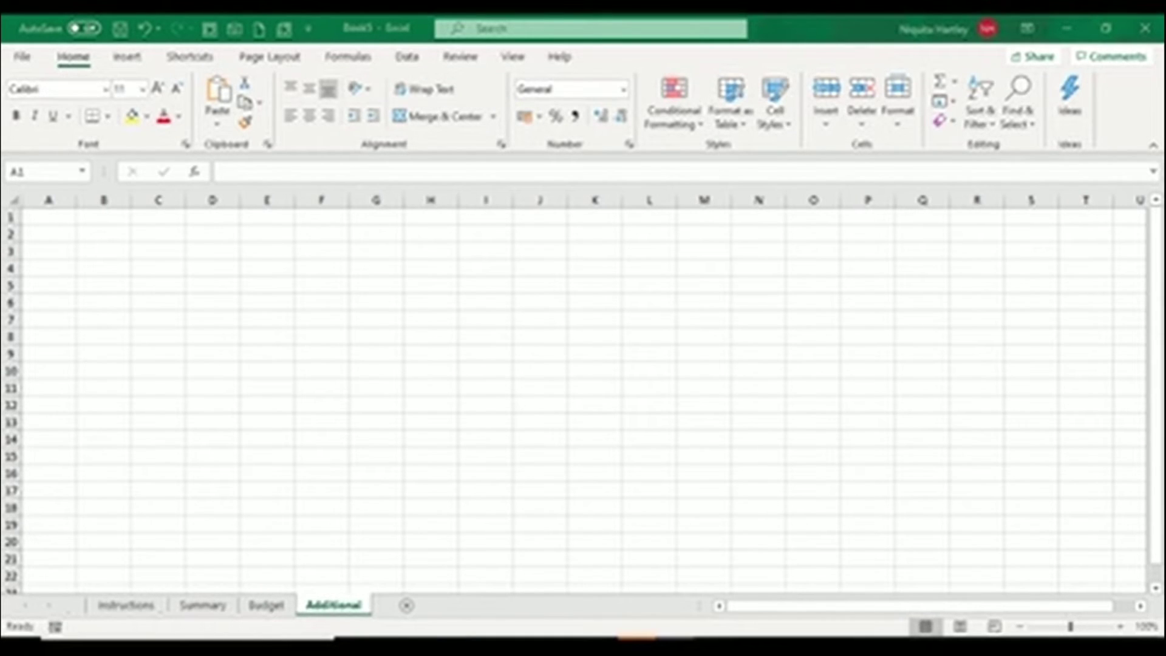
key(ctrl+c)
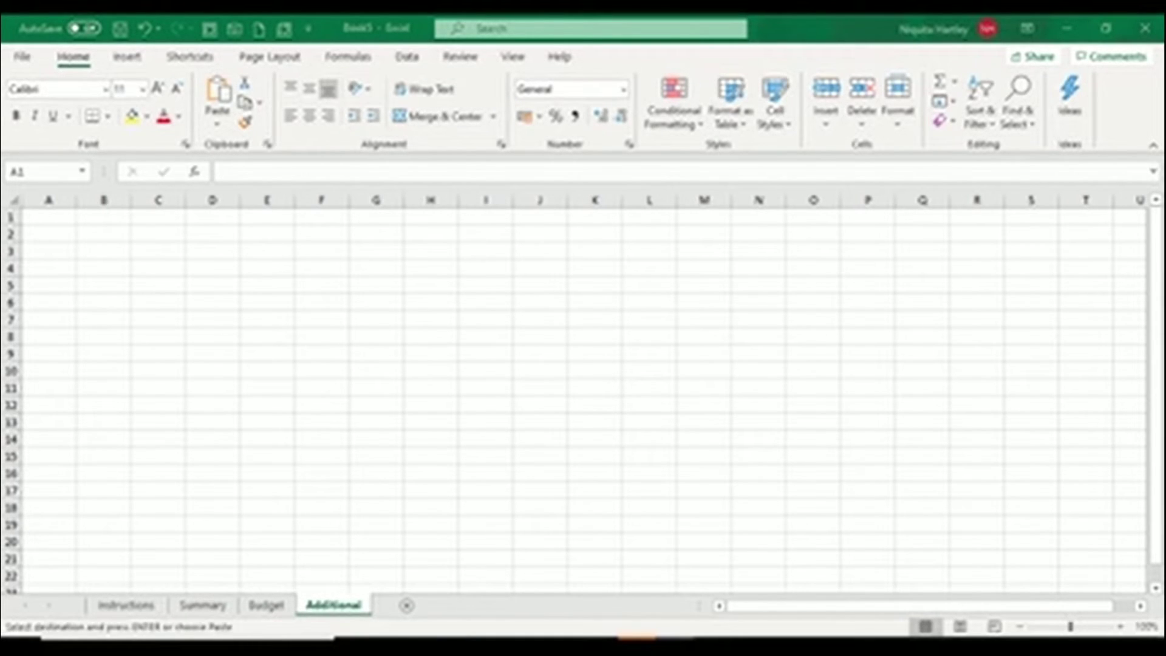
click(48, 217)
click(103, 301)
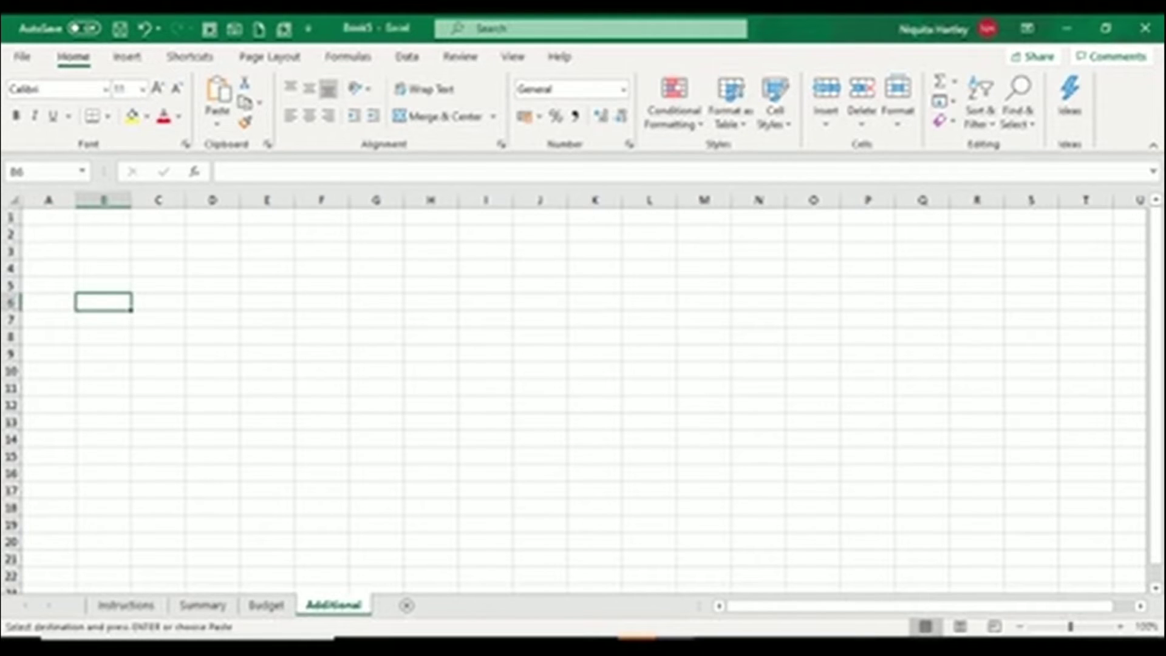
key(ctrl+v)
double_click(131, 201)
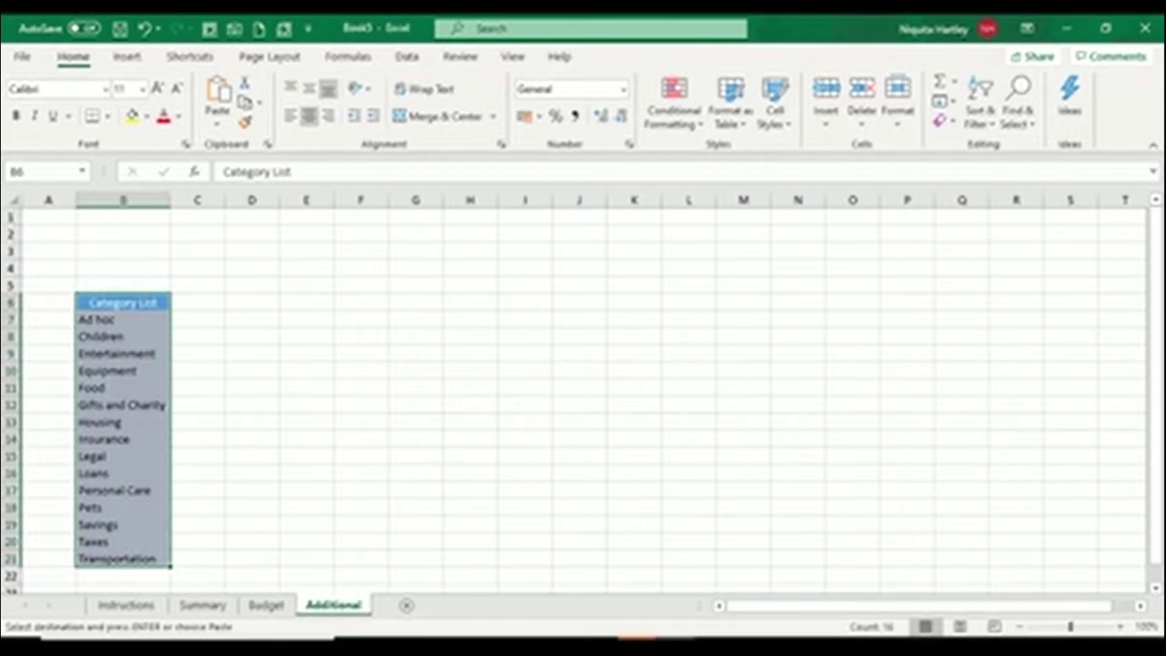
Copy the prepared Months list, January to December, into the Additional sheet starting at cell D6 and widen column D to fit.
key(alt+Tab)
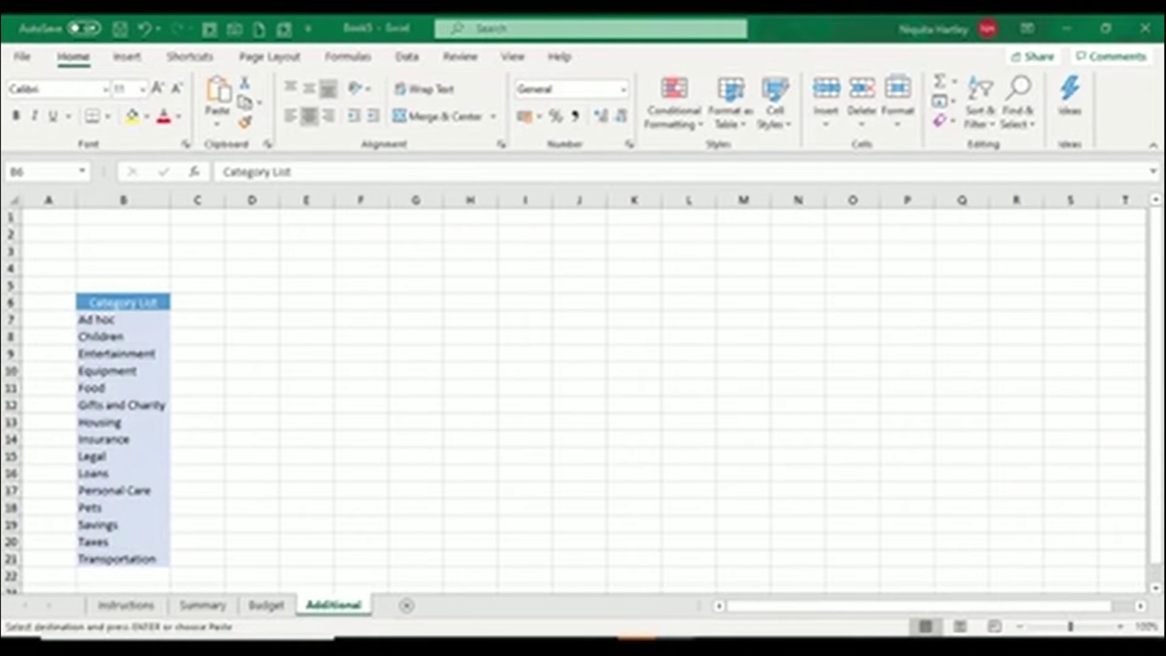
key(alt+Tab)
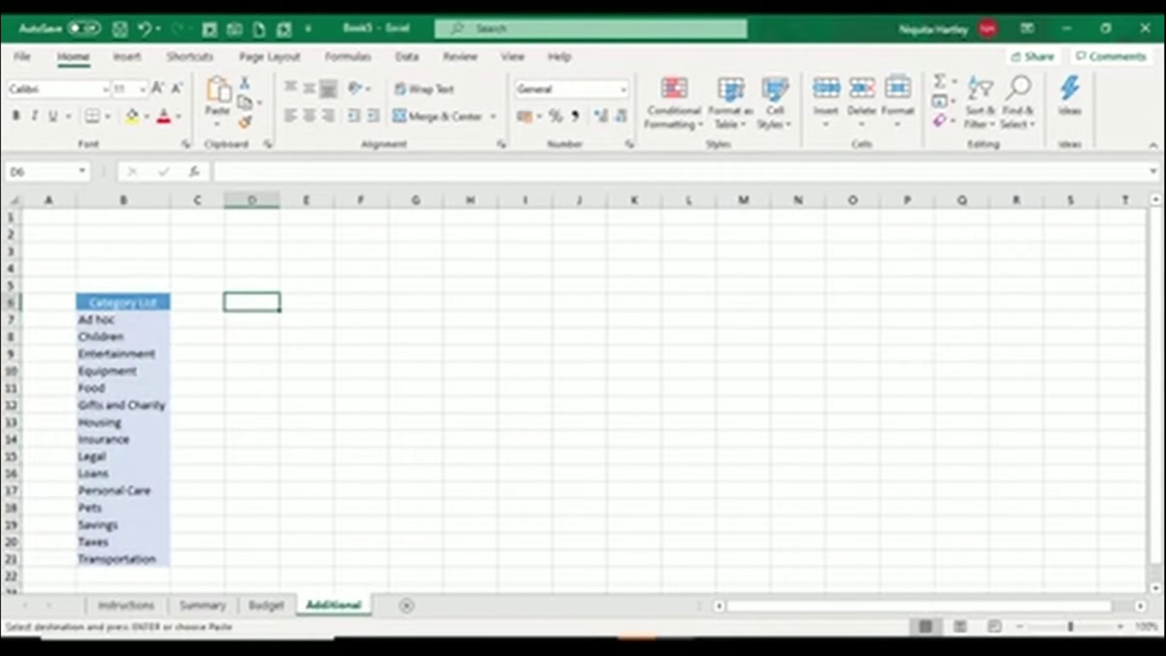
key(ctrl+v)
drag(279, 200, 290, 200)
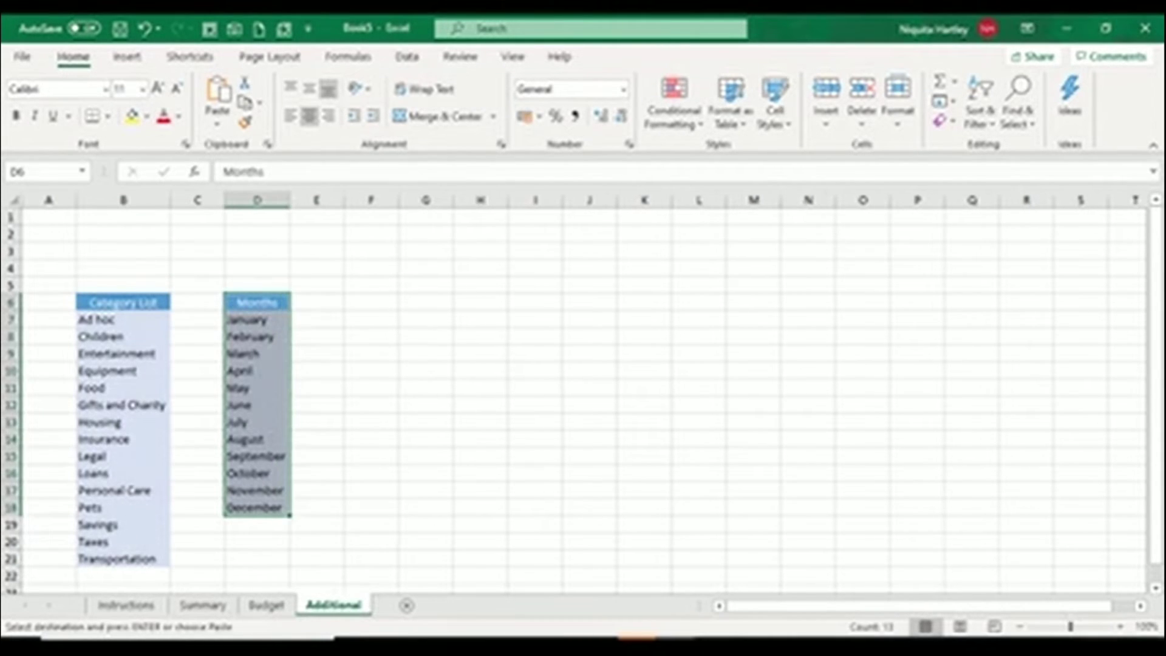
Copy the prepared Types list with Ad hoc and Recurring into the Additional sheet starting at cell F6.
key(alt+Tab)
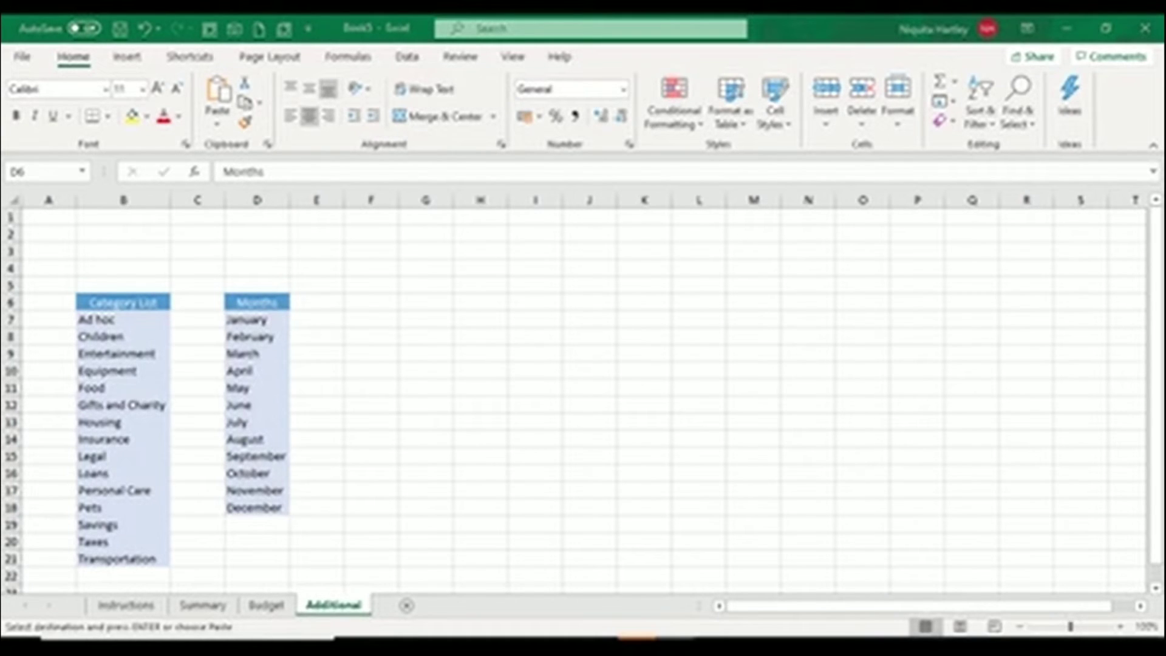
key(alt+Tab)
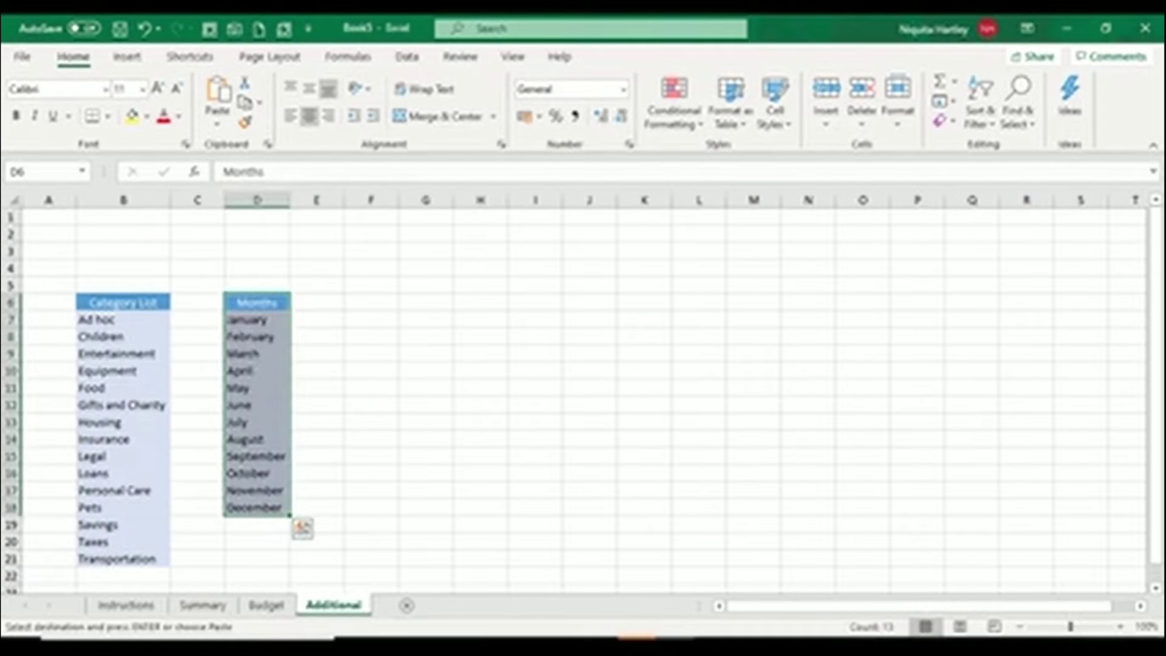
click(371, 301)
key(ctrl+v)
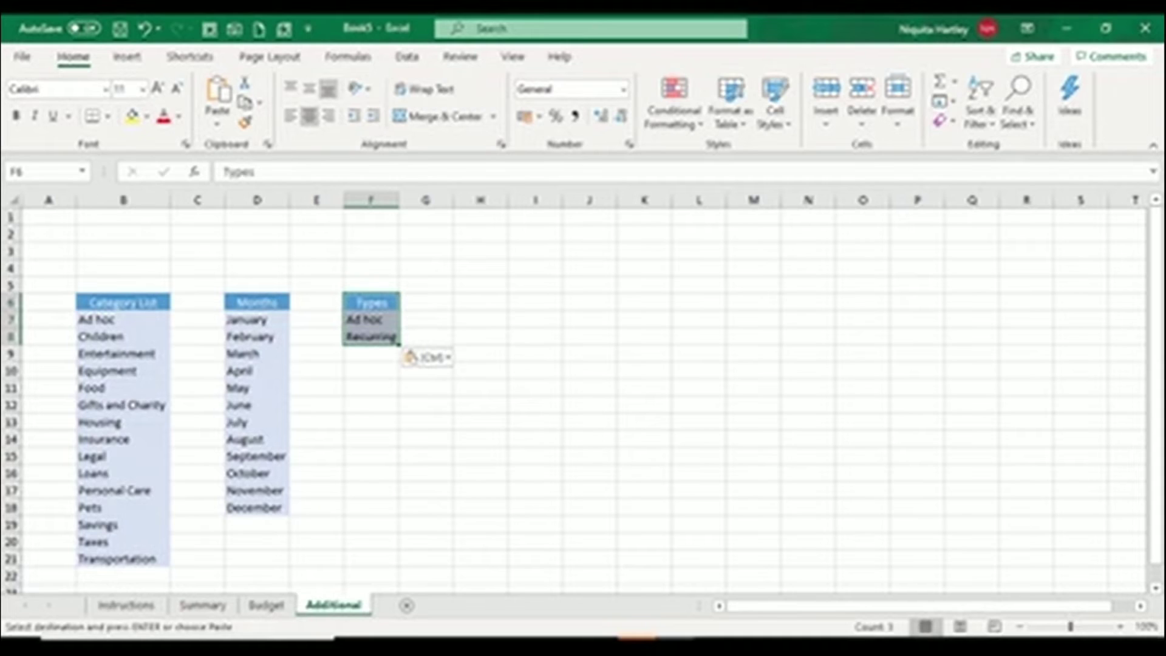
click(371, 336)
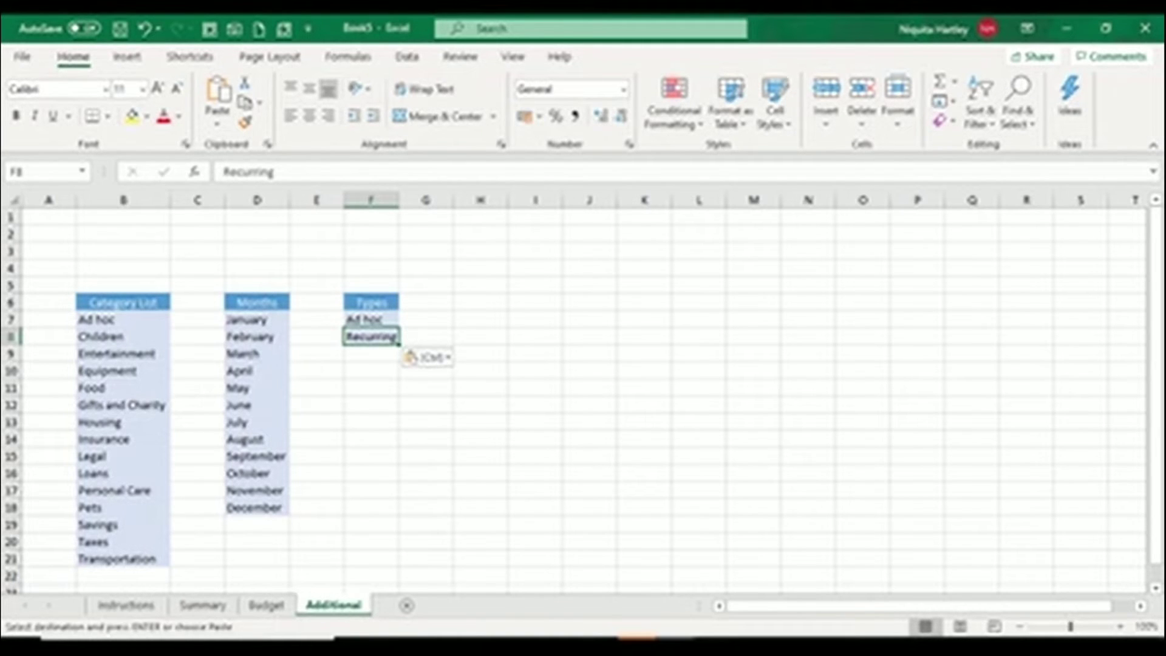
Begin a data validation rule for cell B11 under the Type heading on the Budget sheet, allowing a List.
key(ctrl+Page_Up)
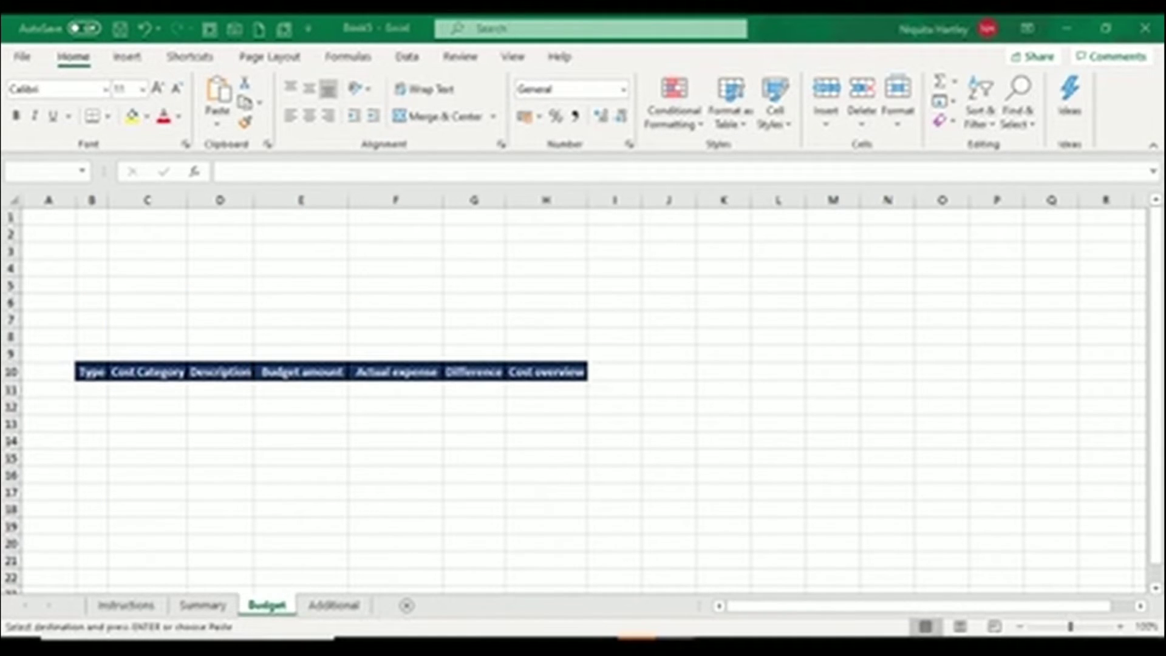
click(92, 389)
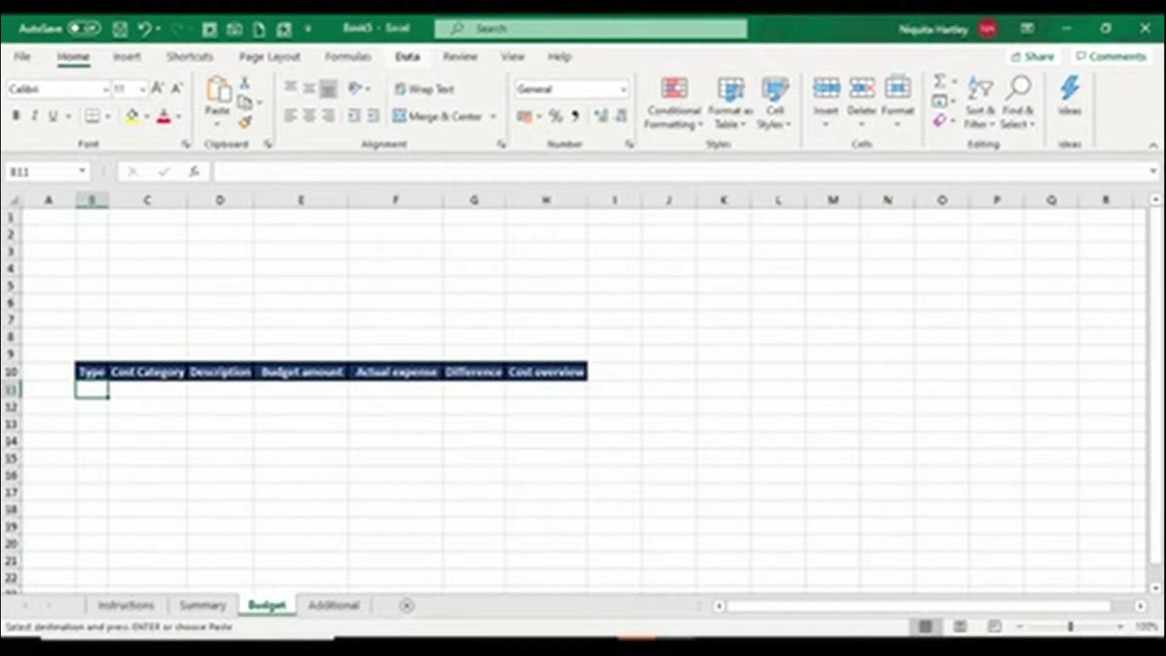
click(407, 57)
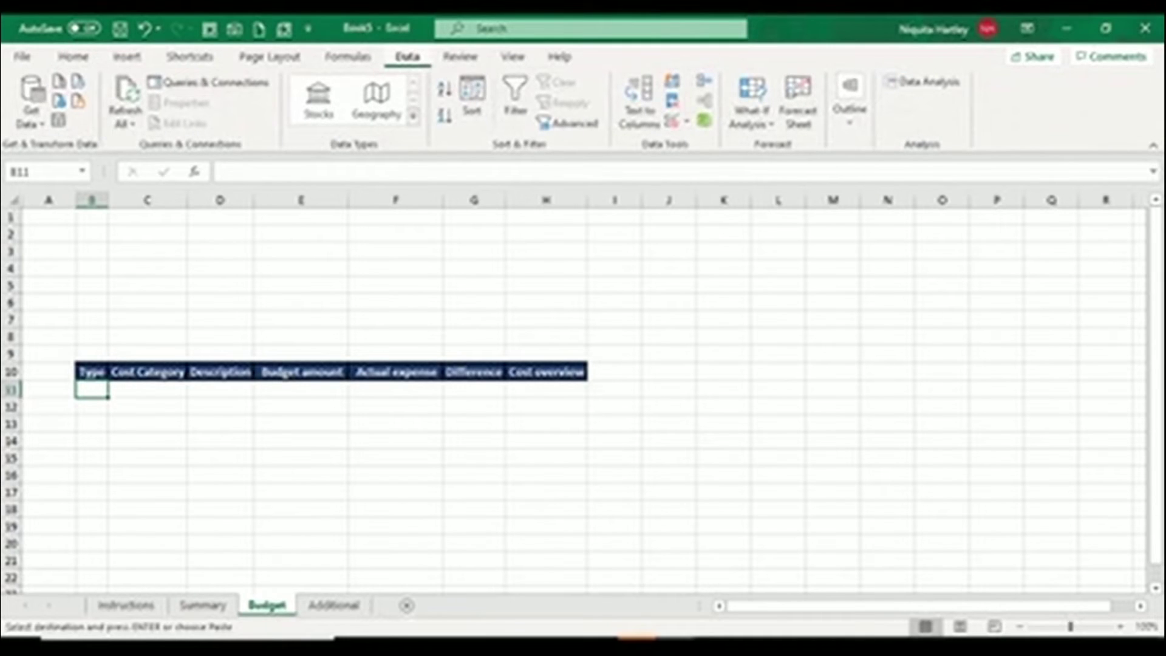
click(685, 120)
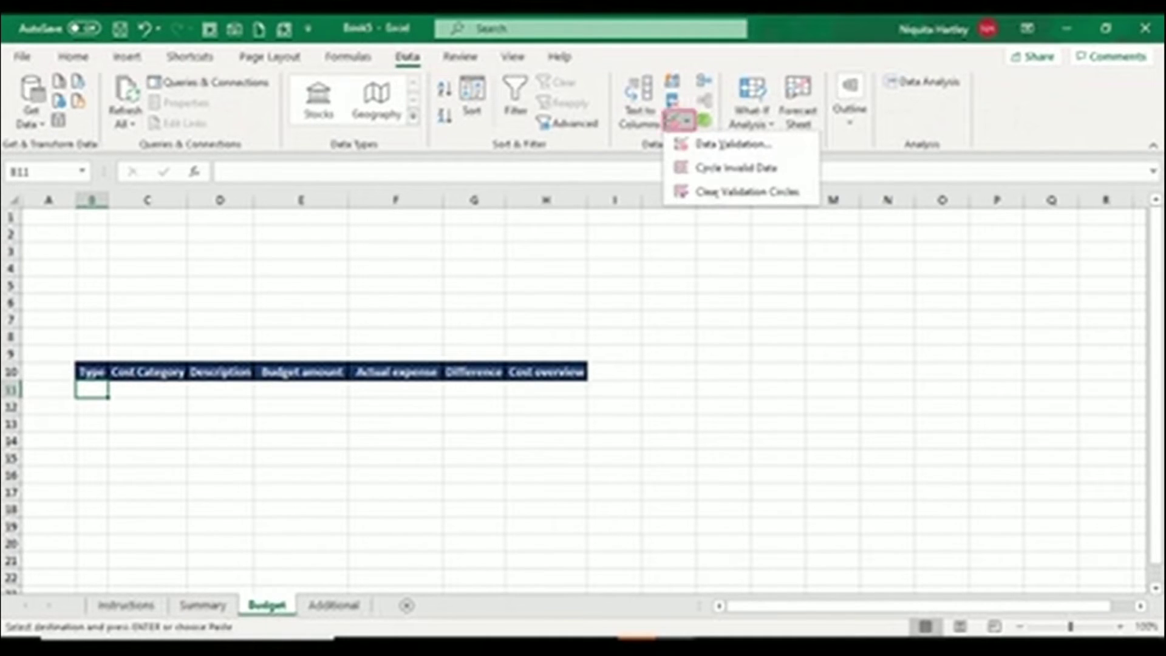
click(732, 144)
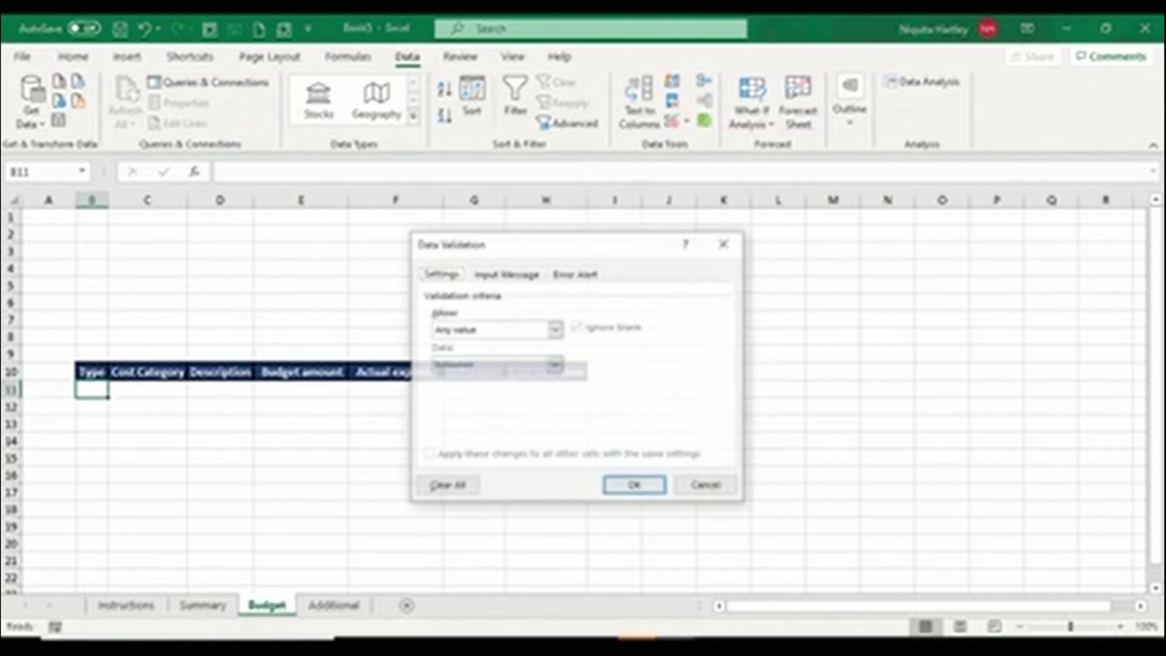
click(554, 329)
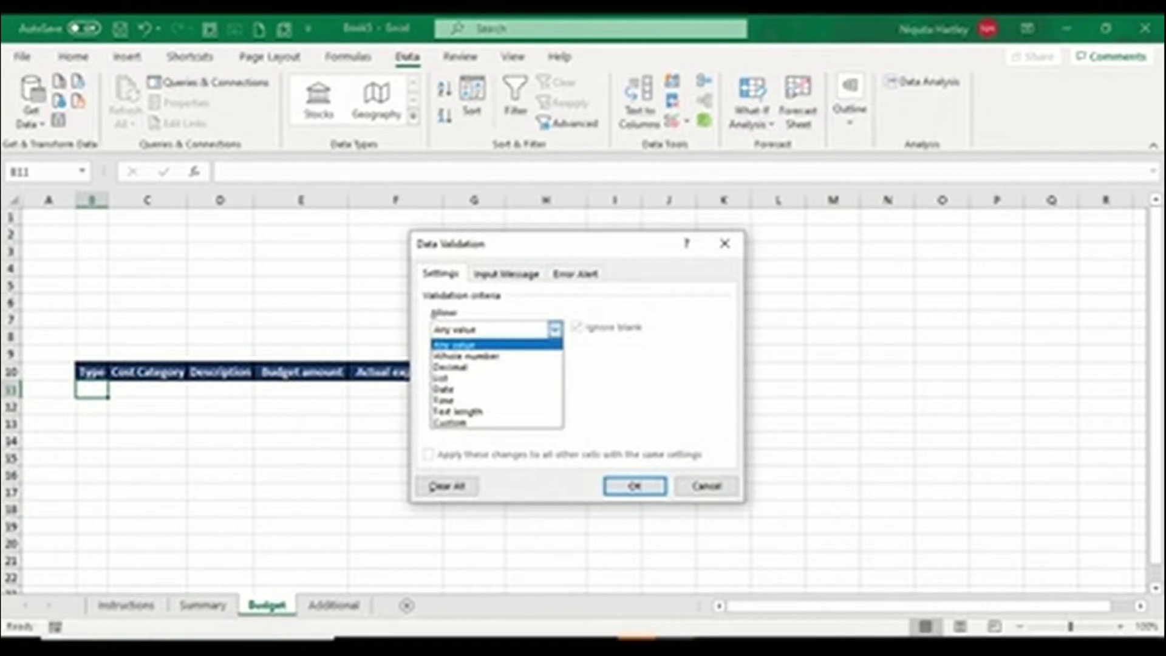
click(462, 378)
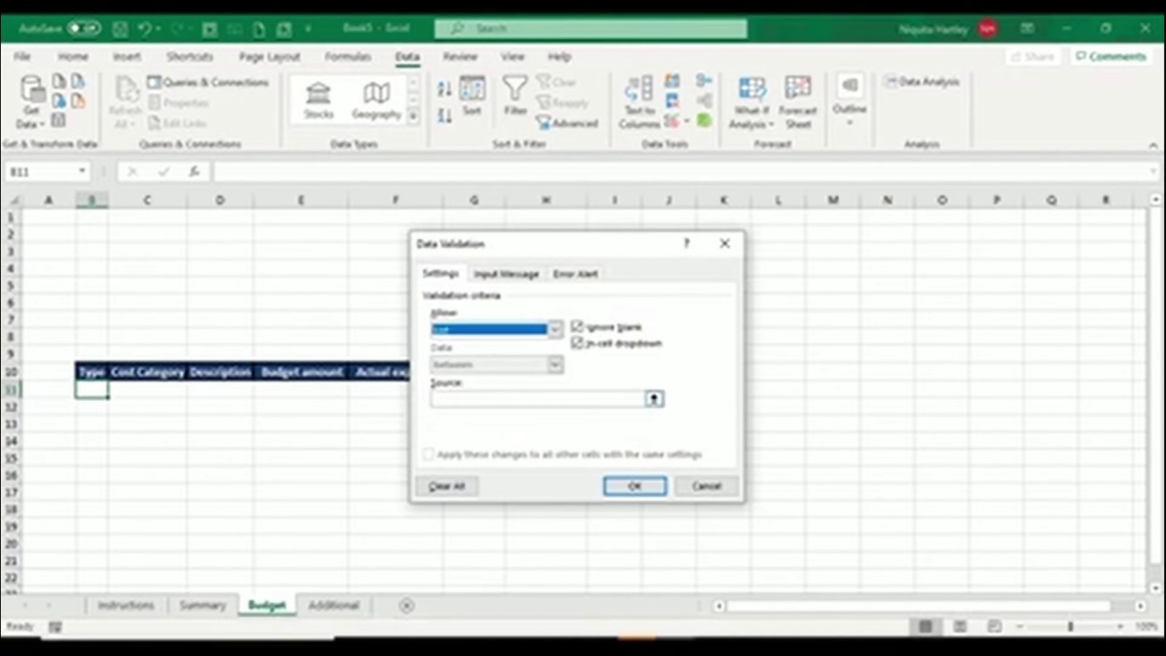
Set the Type list validation's source to Ad hoc and Recurring in F7:F8 of the Additional sheet and apply the rule.
click(654, 398)
click(333, 605)
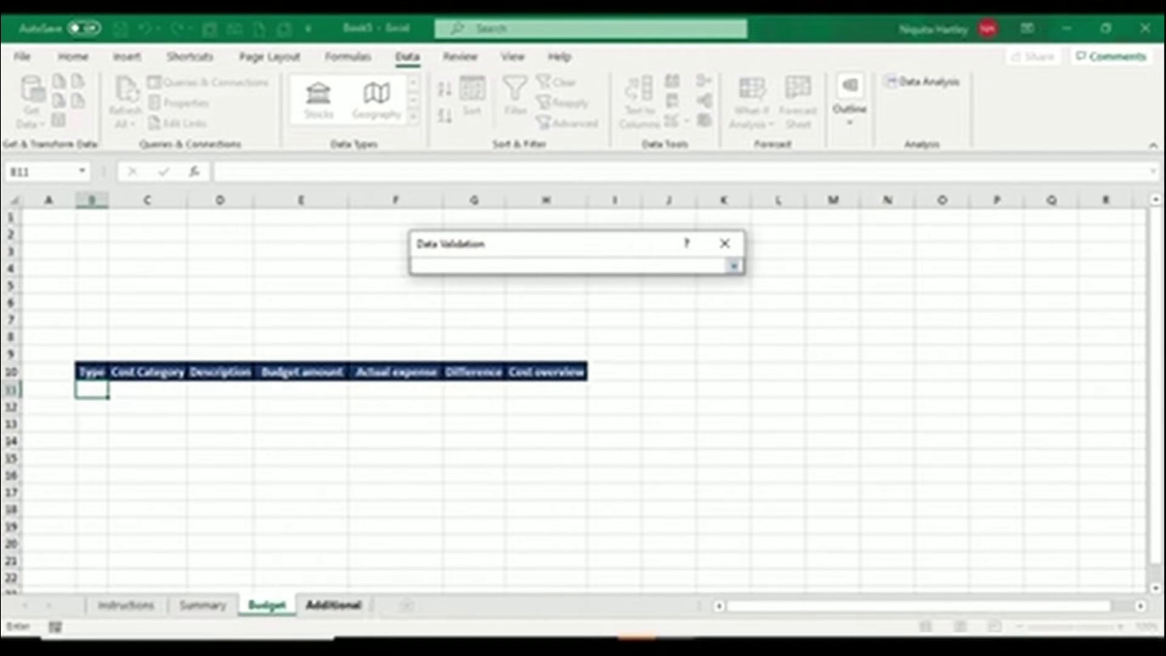
click(371, 320)
key(ctrl+shift+Down)
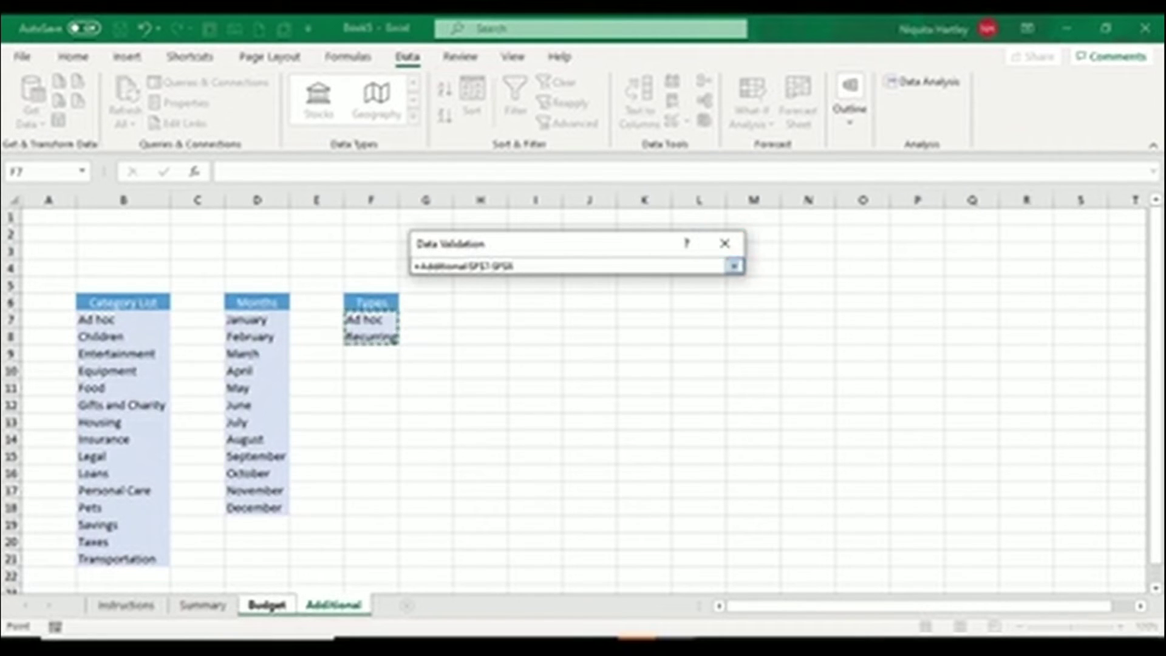
key(Return)
key(Return)
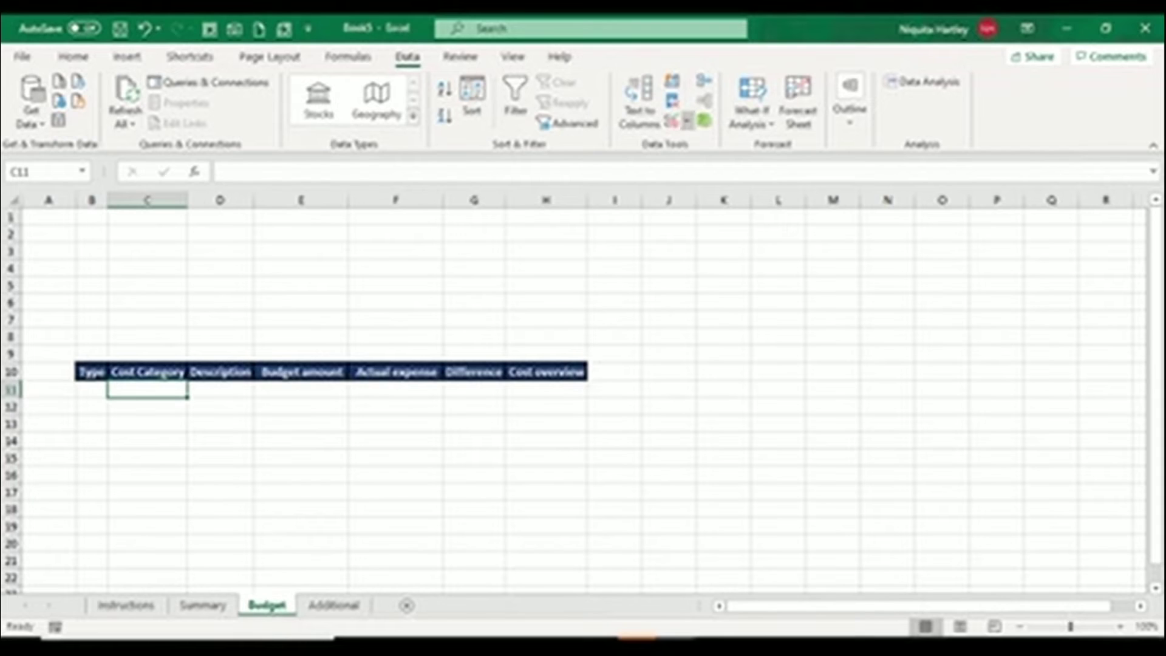
Add a List validation to C11 under Cost Category, sourced from the category entries in B7:B21 of the Additional sheet.
click(687, 121)
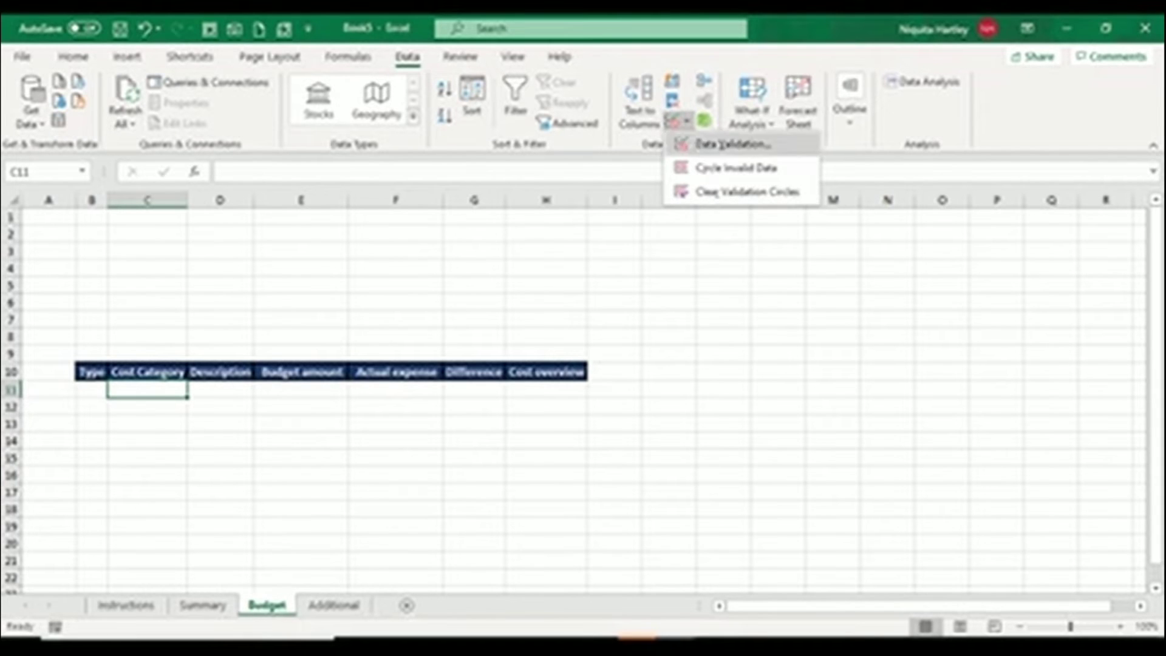
click(731, 144)
click(554, 329)
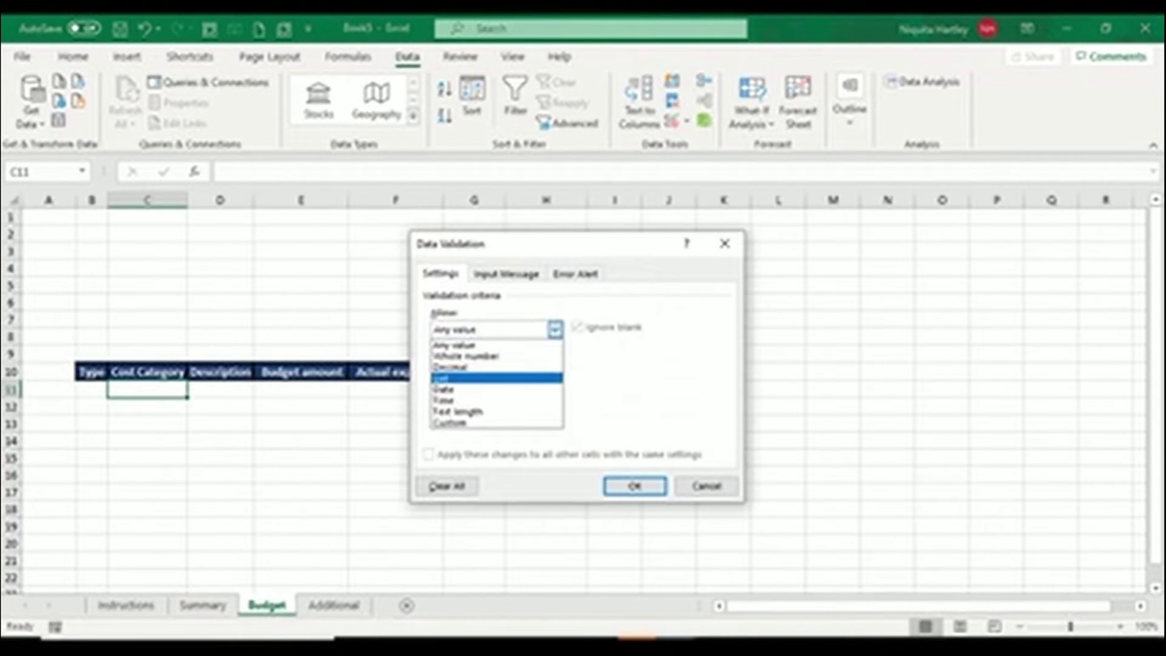
click(455, 381)
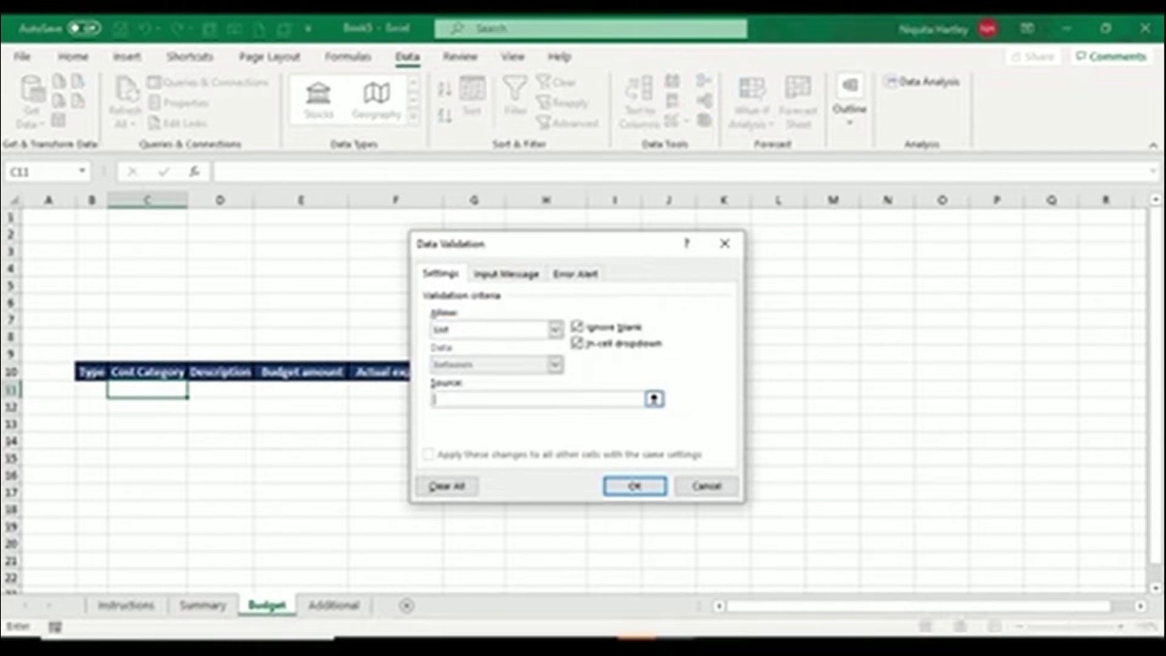
click(654, 398)
click(334, 605)
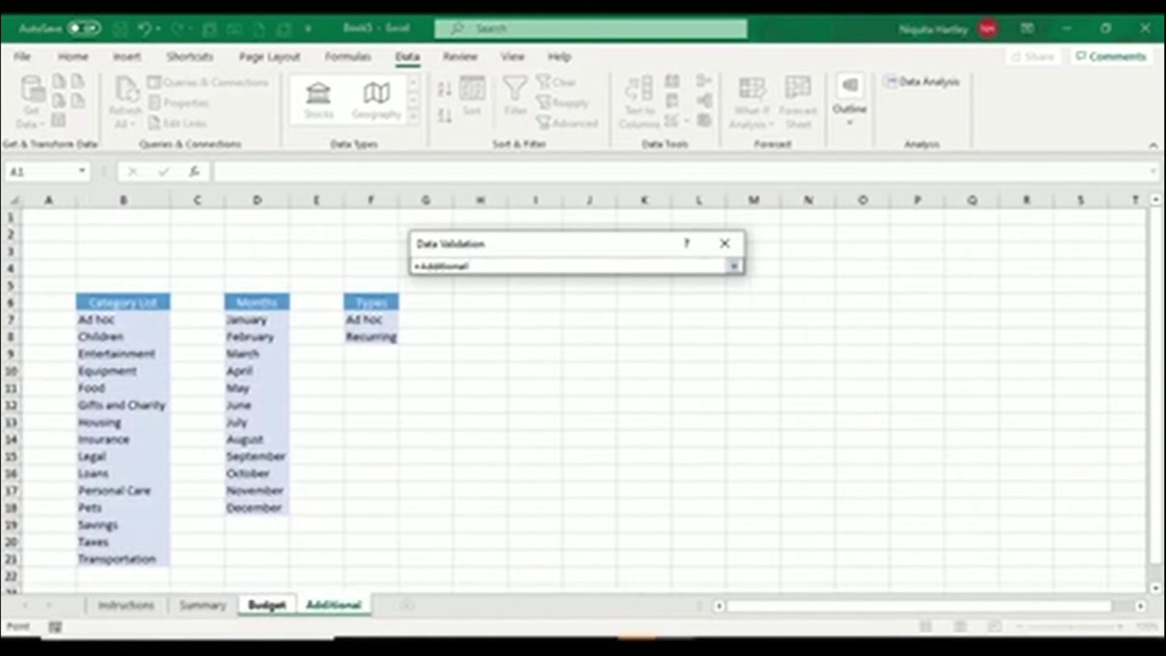
click(257, 319)
drag(124, 320, 123, 559)
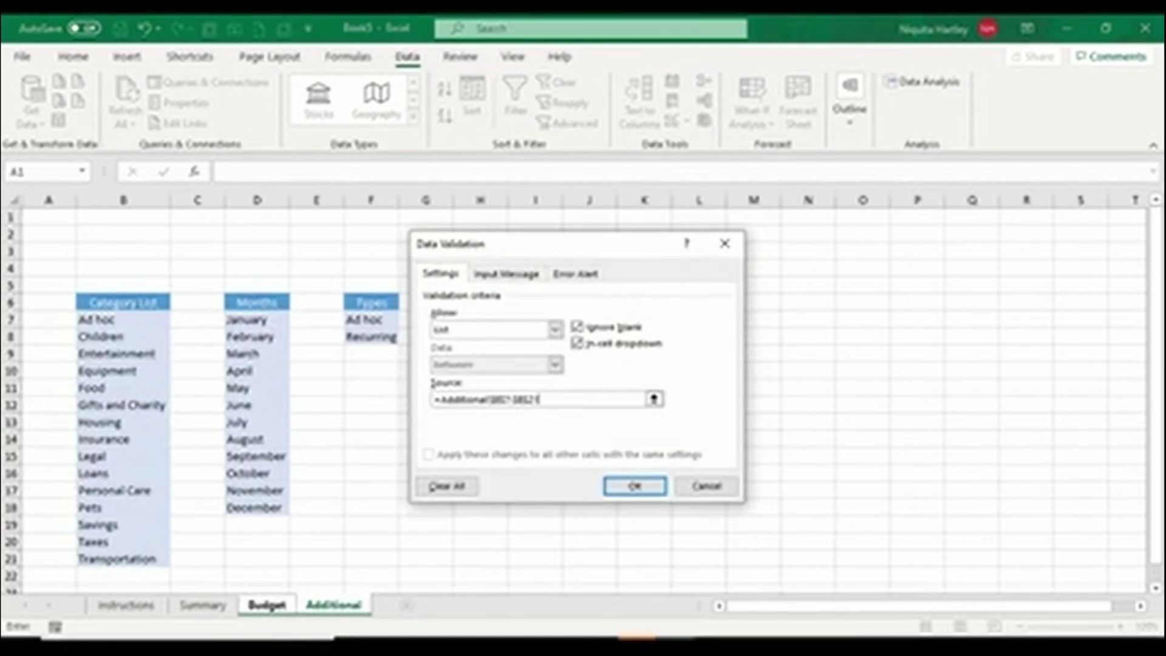
click(633, 484)
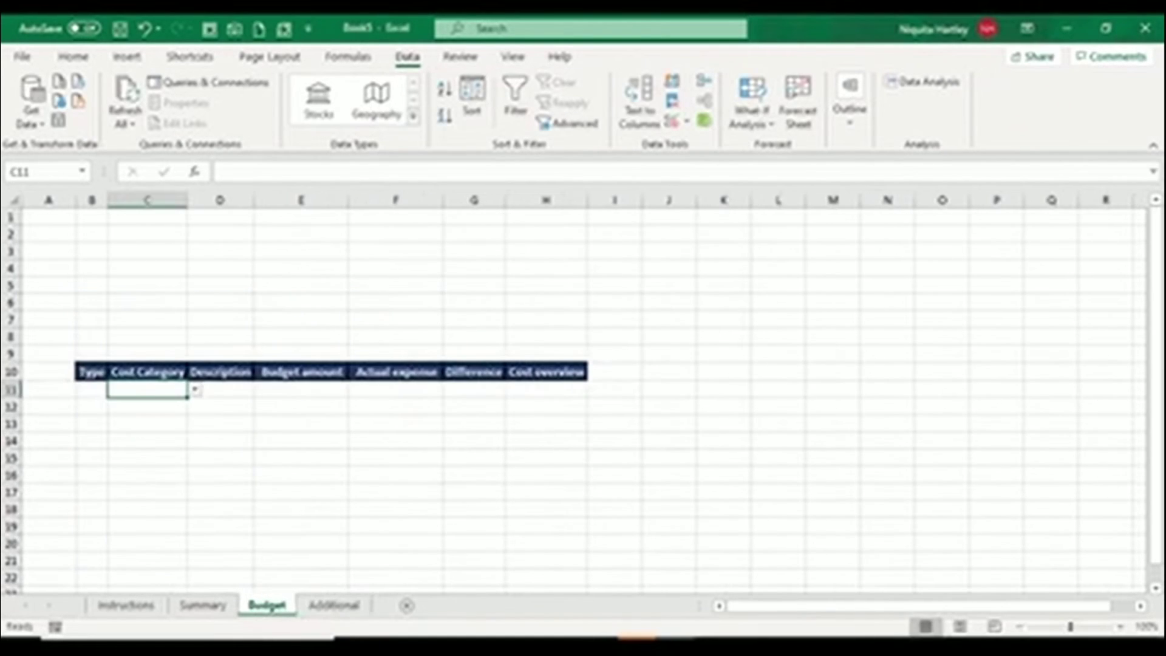
Format E11:G11, from Budget amount to Difference, with the dollar Accounting number format.
click(220, 389)
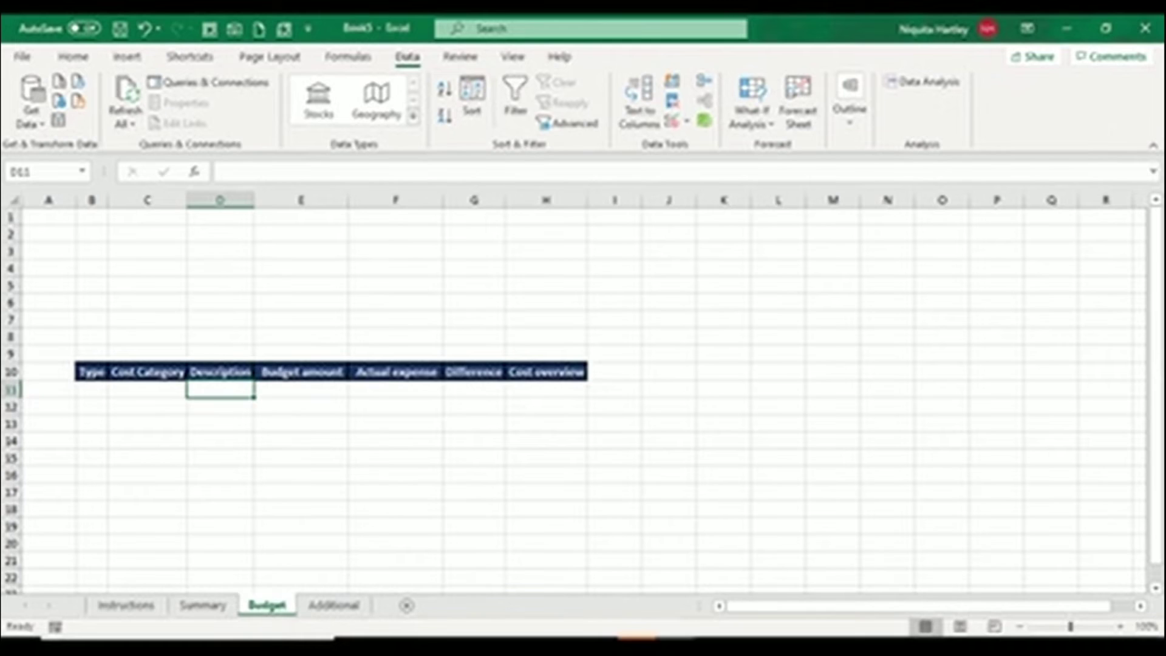
click(300, 389)
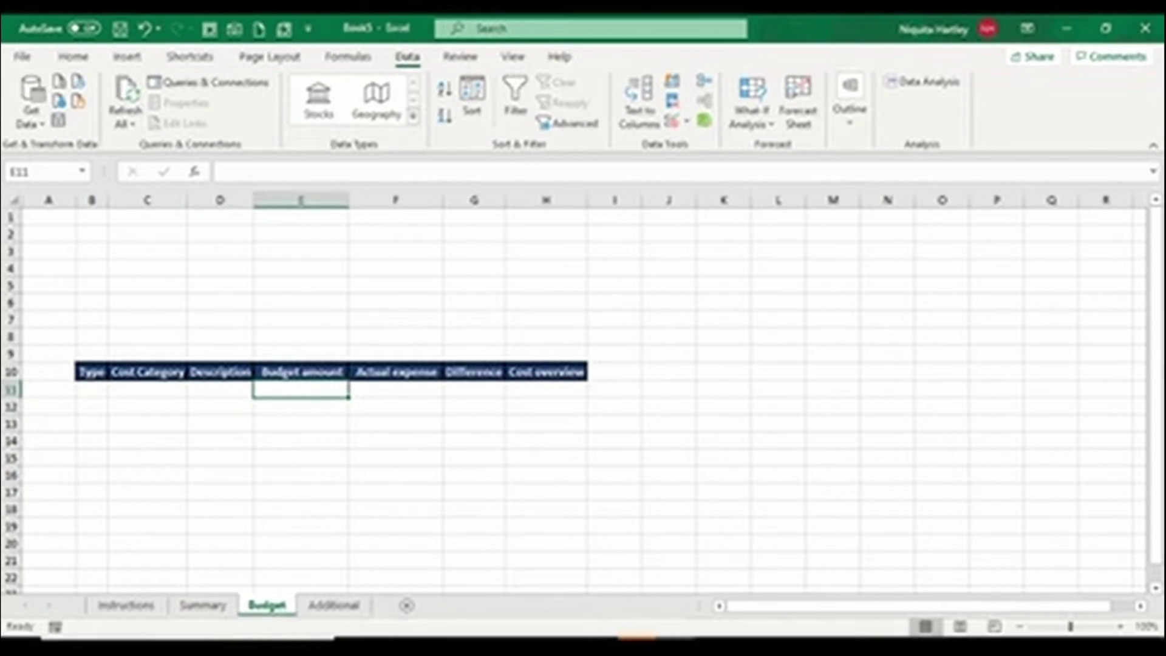
key(shift+Right)
key(shift+Right)
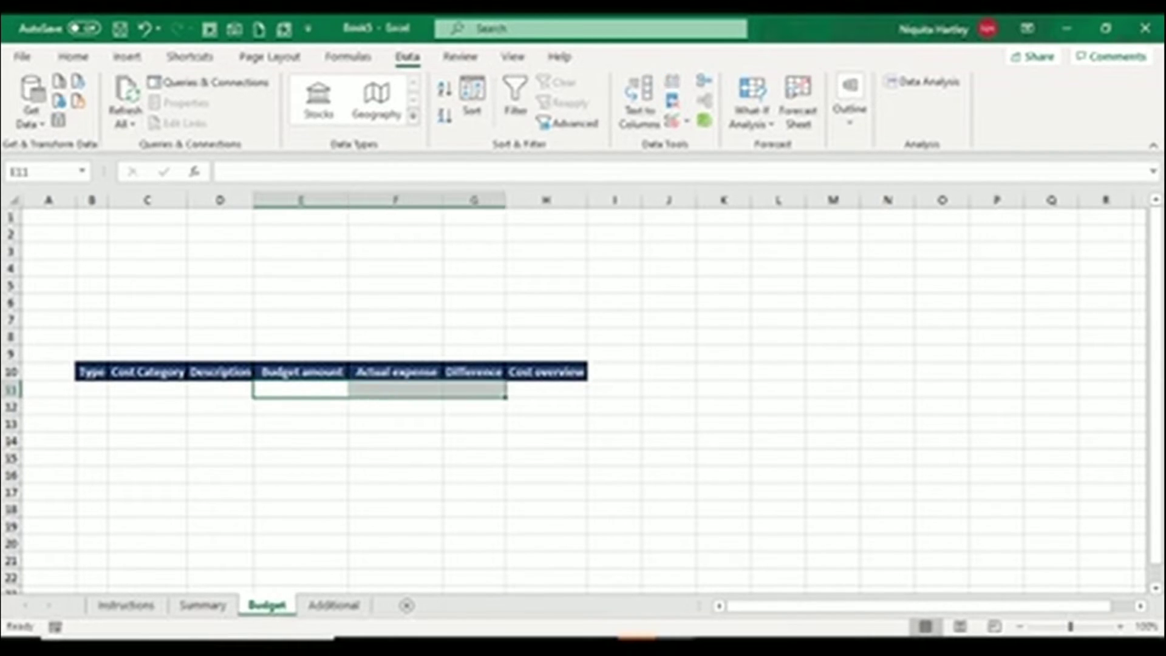
click(73, 57)
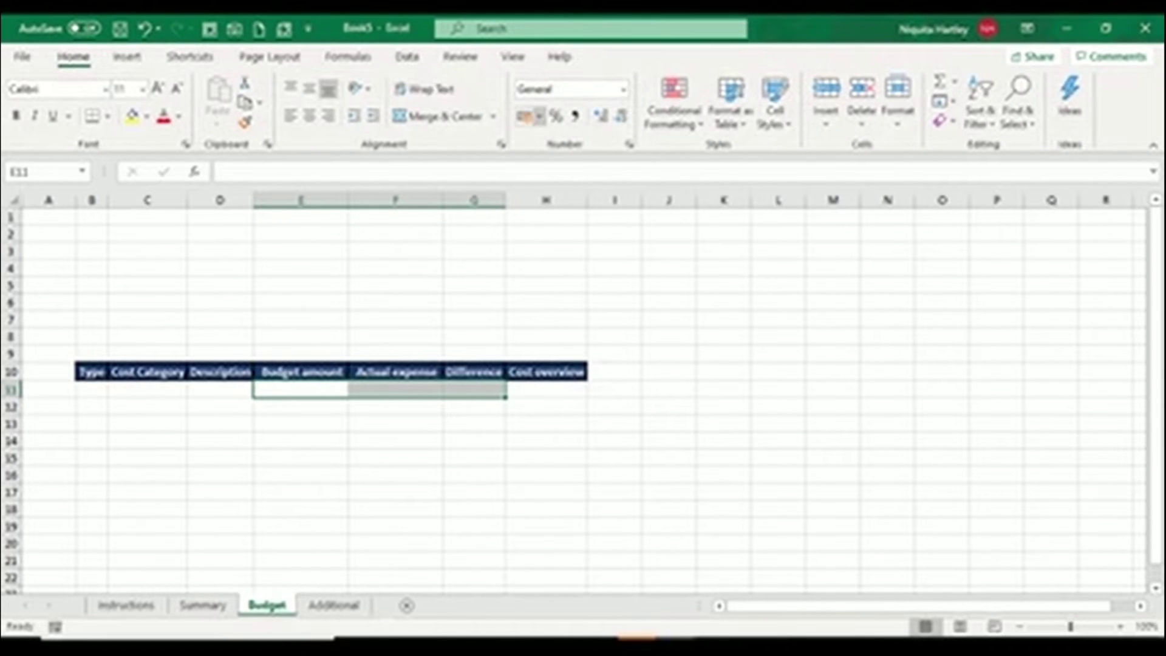
click(540, 116)
click(604, 162)
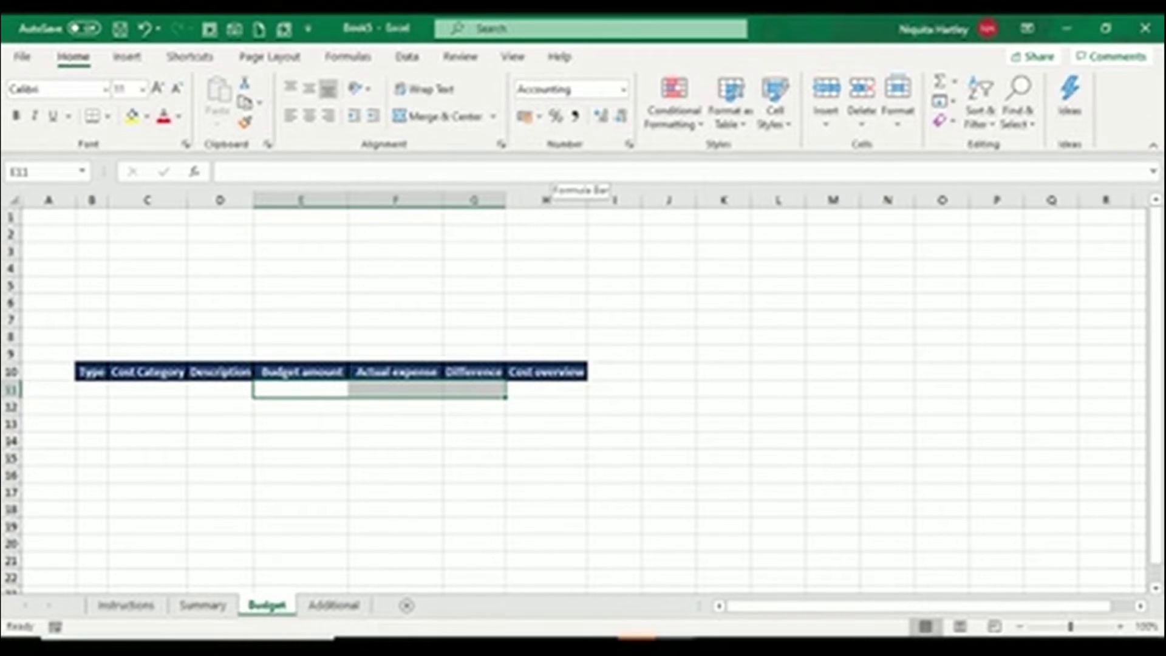
Enter the formula =E11-F11 in G11 to subtract the actual expense from the budget amount.
key(Right)
key(Right)
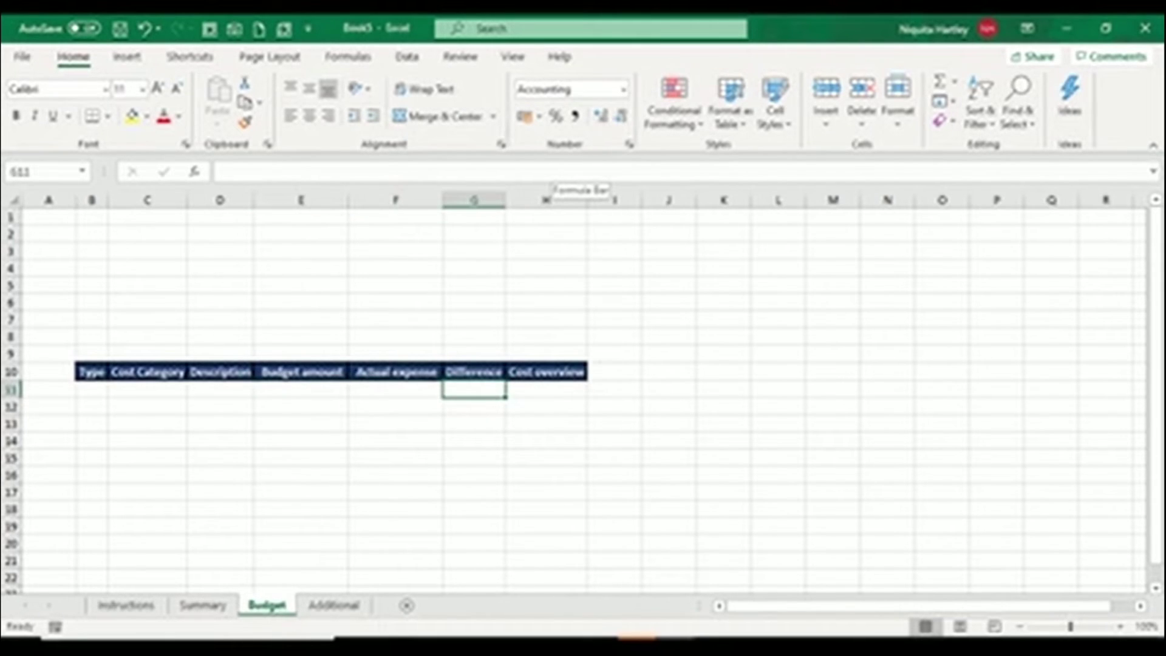
text(=)
key(Left)
key(Left)
text(-)
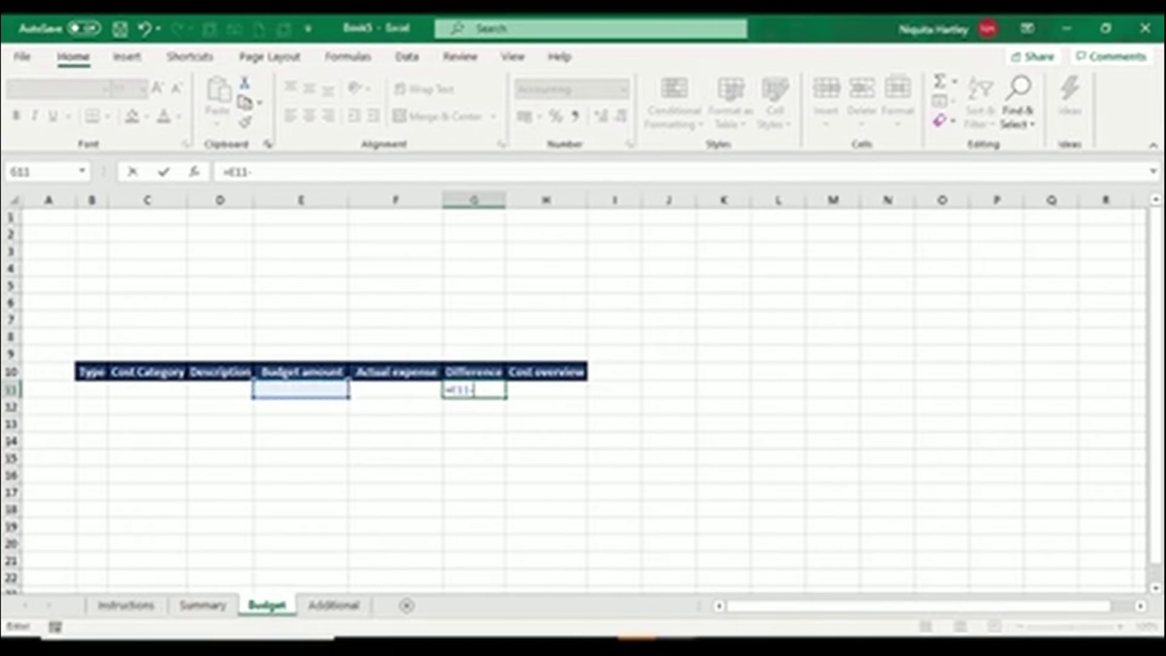
key(Left)
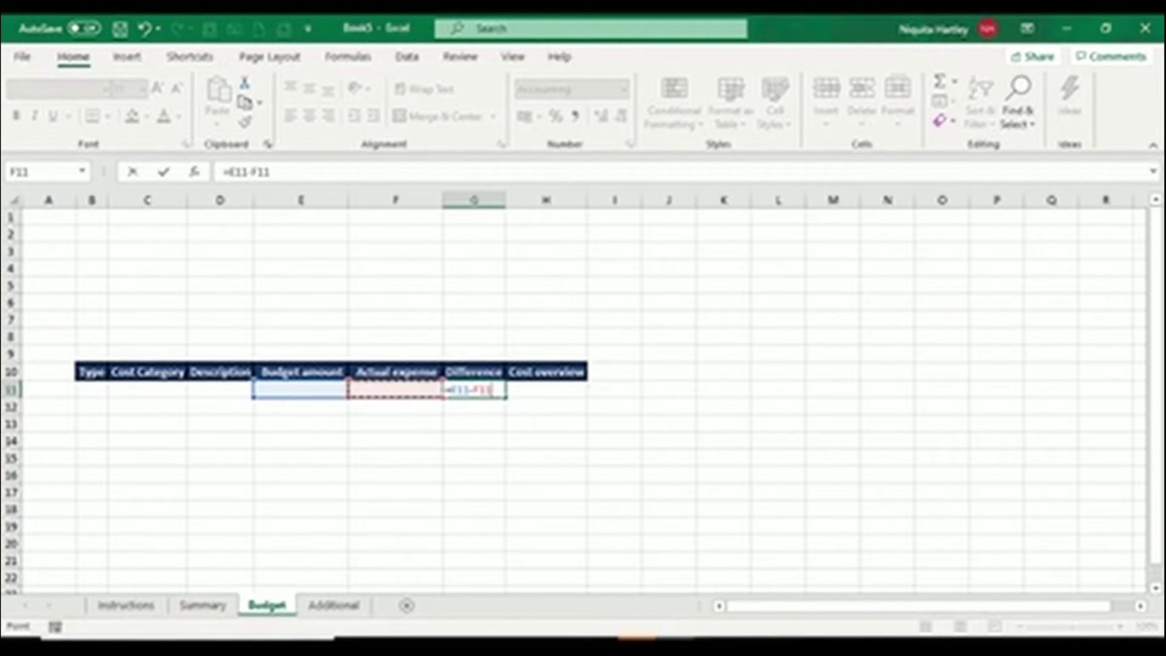
key(Return)
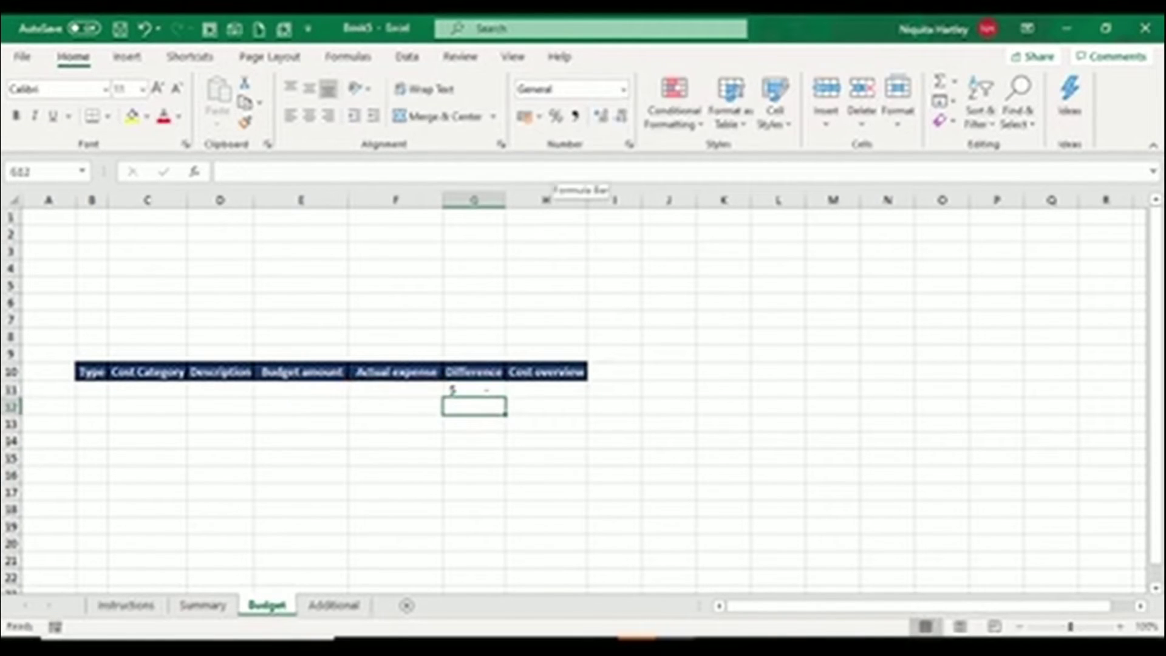
Apply the blue gradient-fill data bar conditional formatting to H11 under Cost overview.
key(Up)
key(Right)
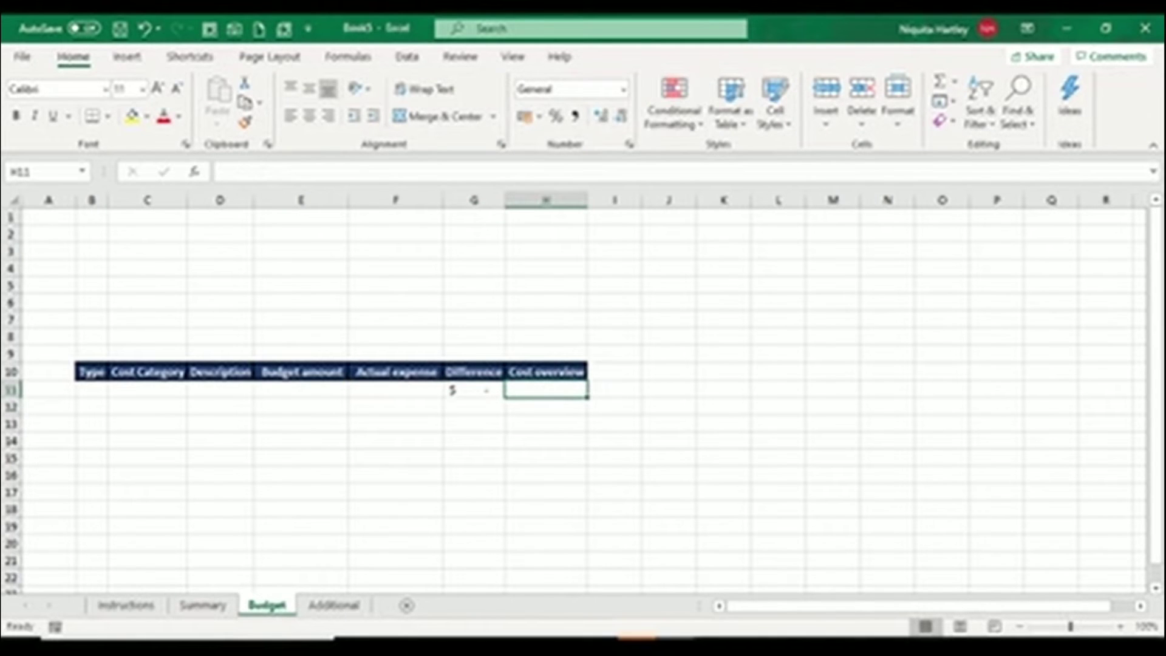
click(675, 103)
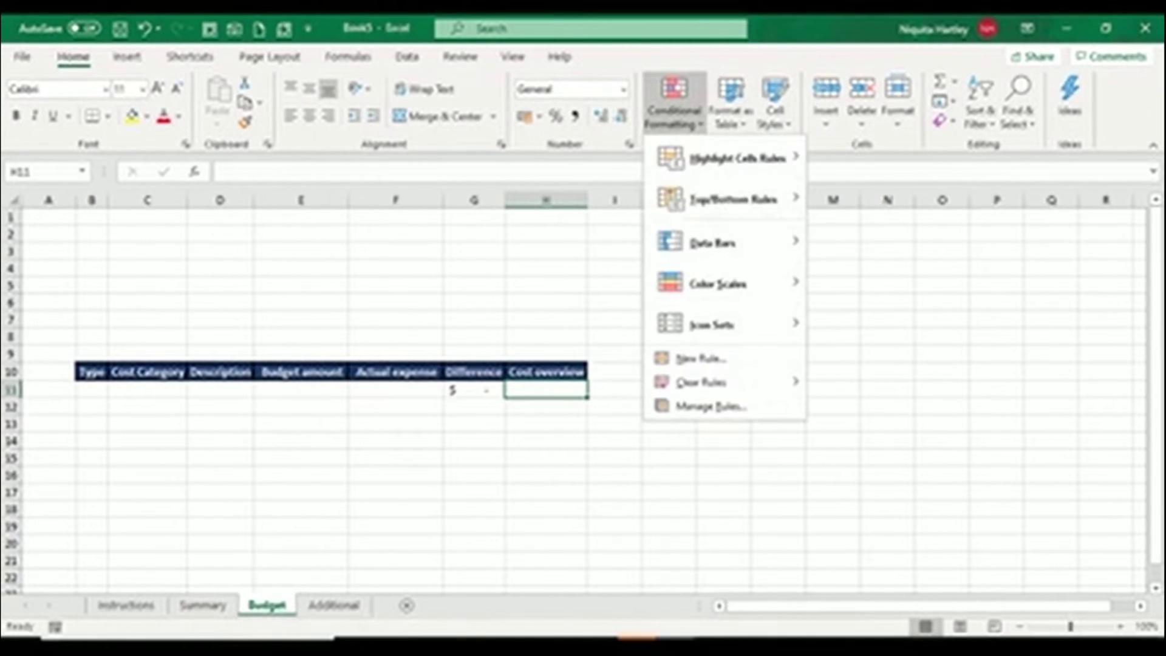
mouse_move(722, 242)
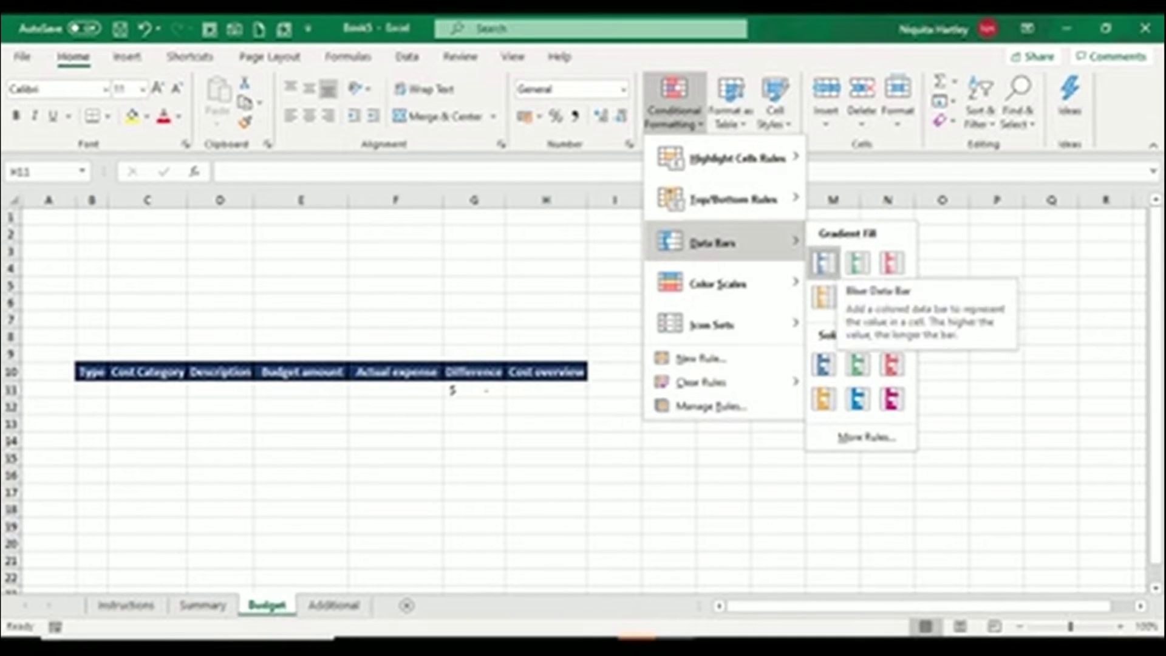
click(824, 262)
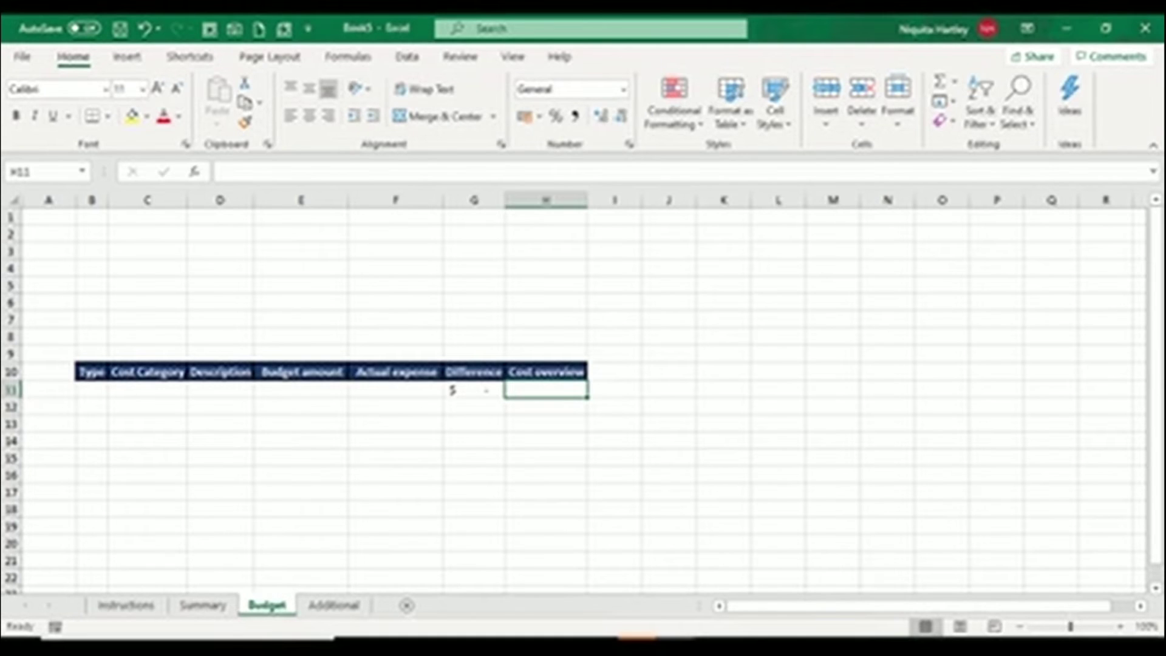
Convert B10:H11 into a table with headers and apply the light blue table style with banded rows.
click(91, 390)
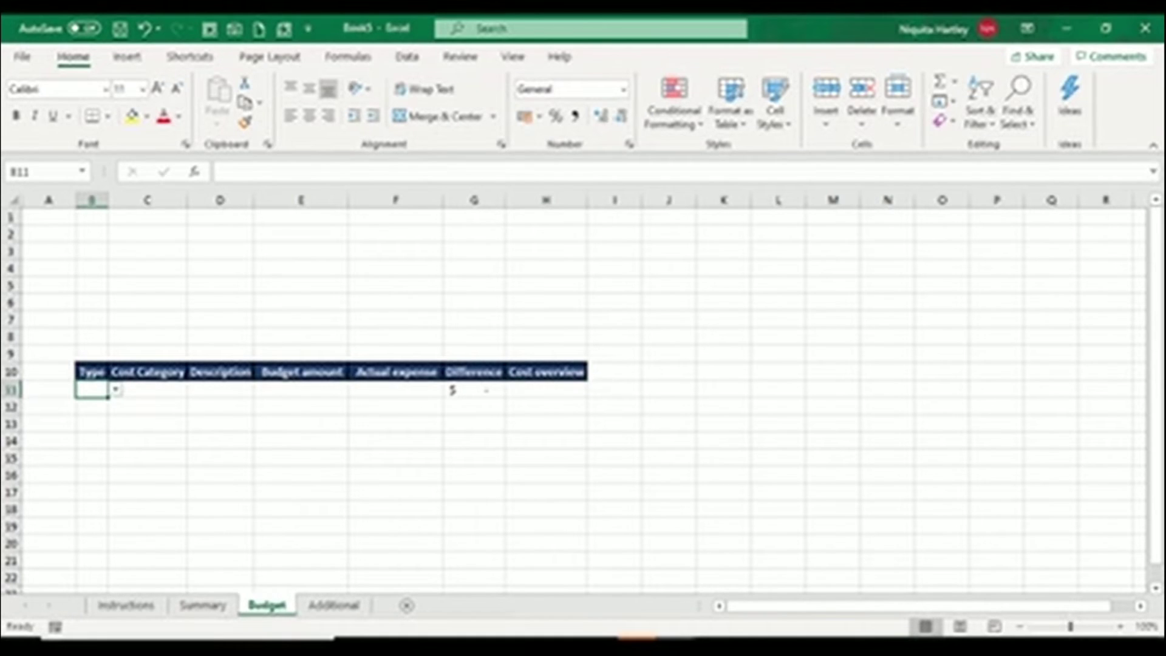
key(ctrl+shift+Up)
key(ctrl+shift+Right)
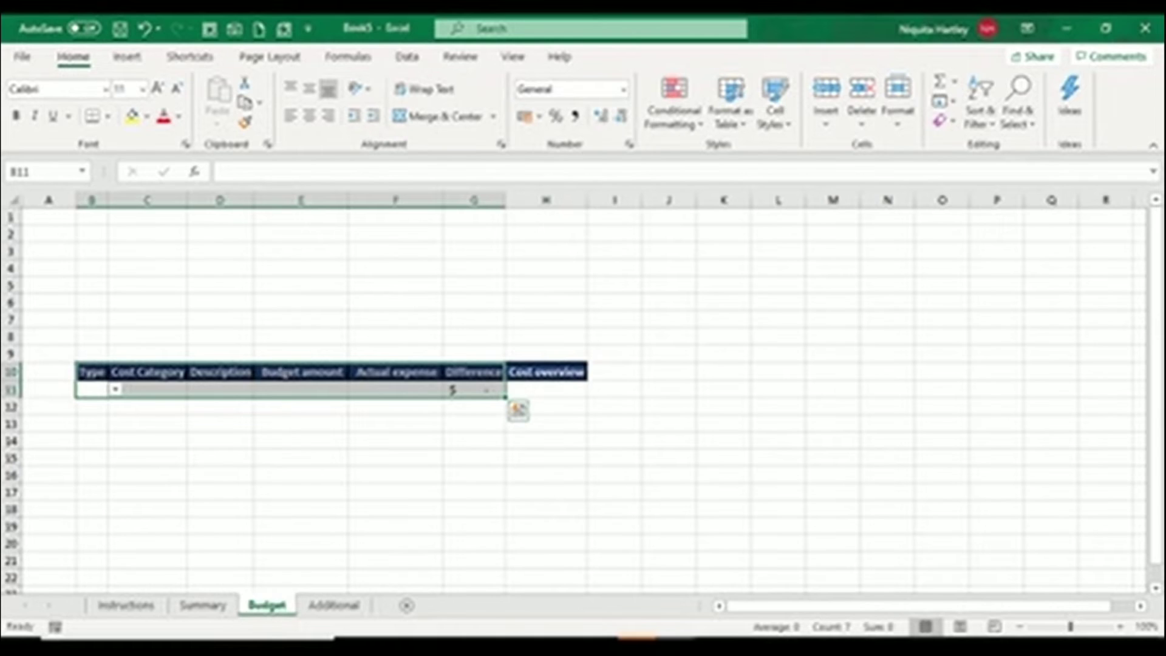
key(ctrl+shift+Right)
key(Home)
drag(546, 390, 92, 372)
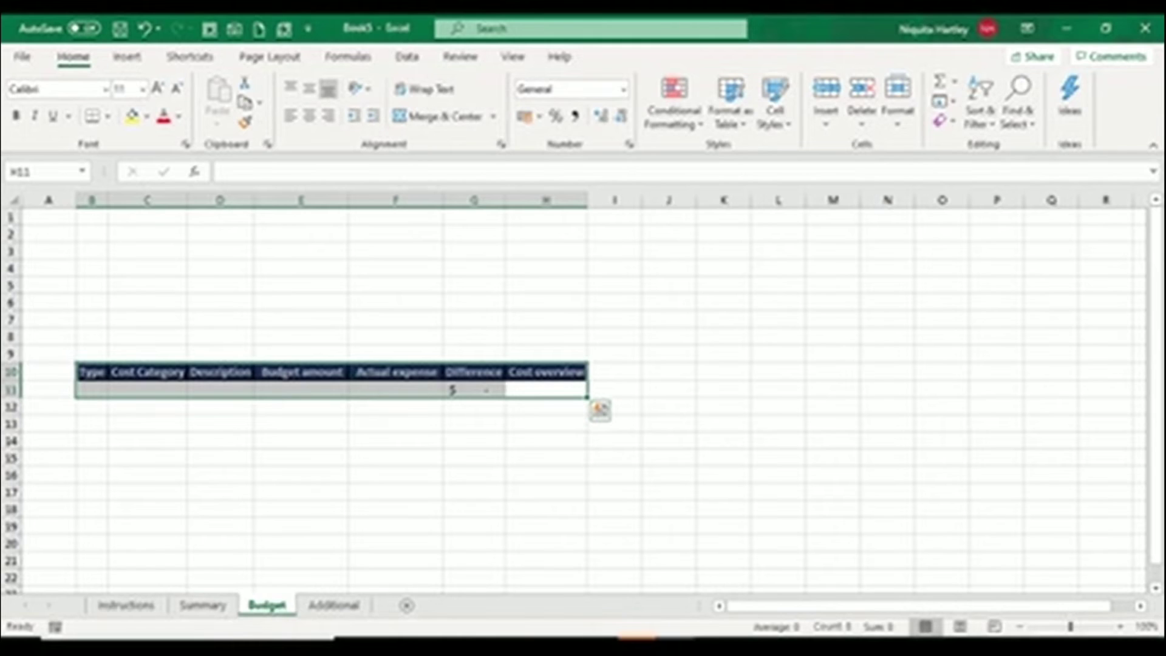
key(ctrl+t)
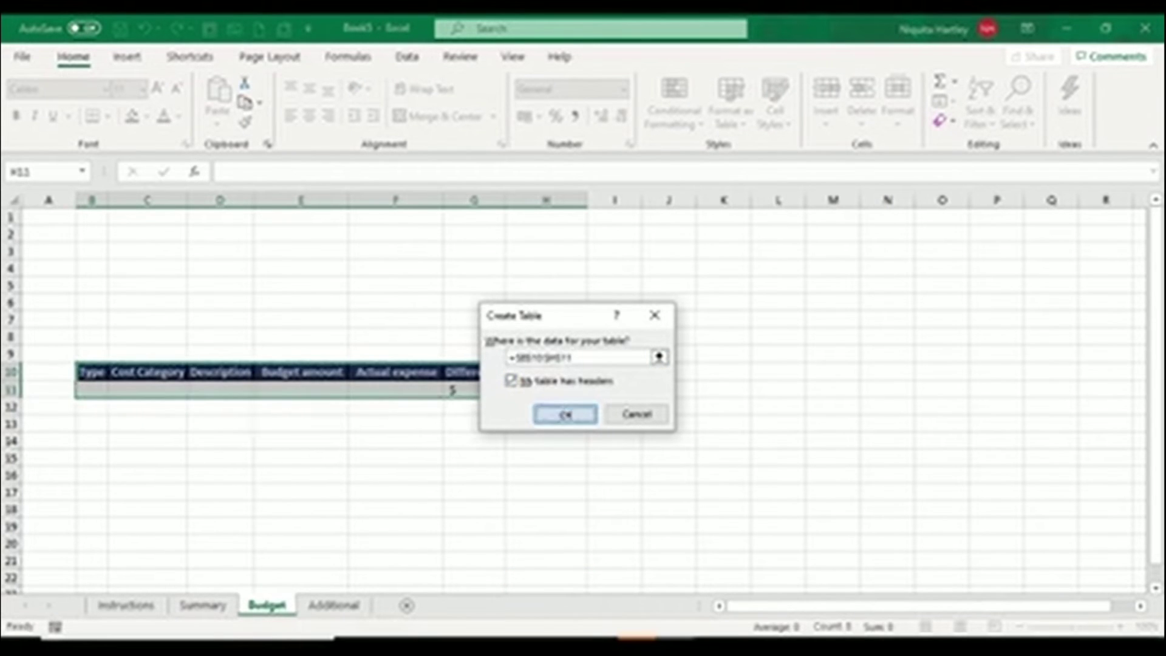
key(Return)
click(907, 100)
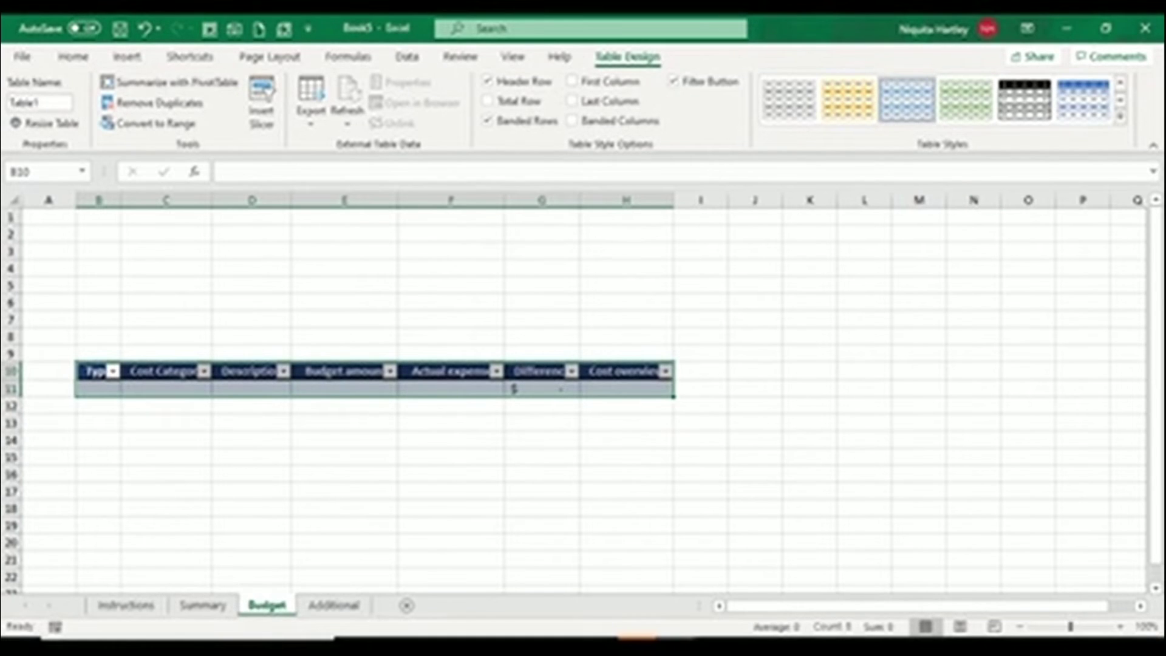
Check the dropdown choices offered in the Type cell B11 and the Cost Category cell C11.
click(99, 389)
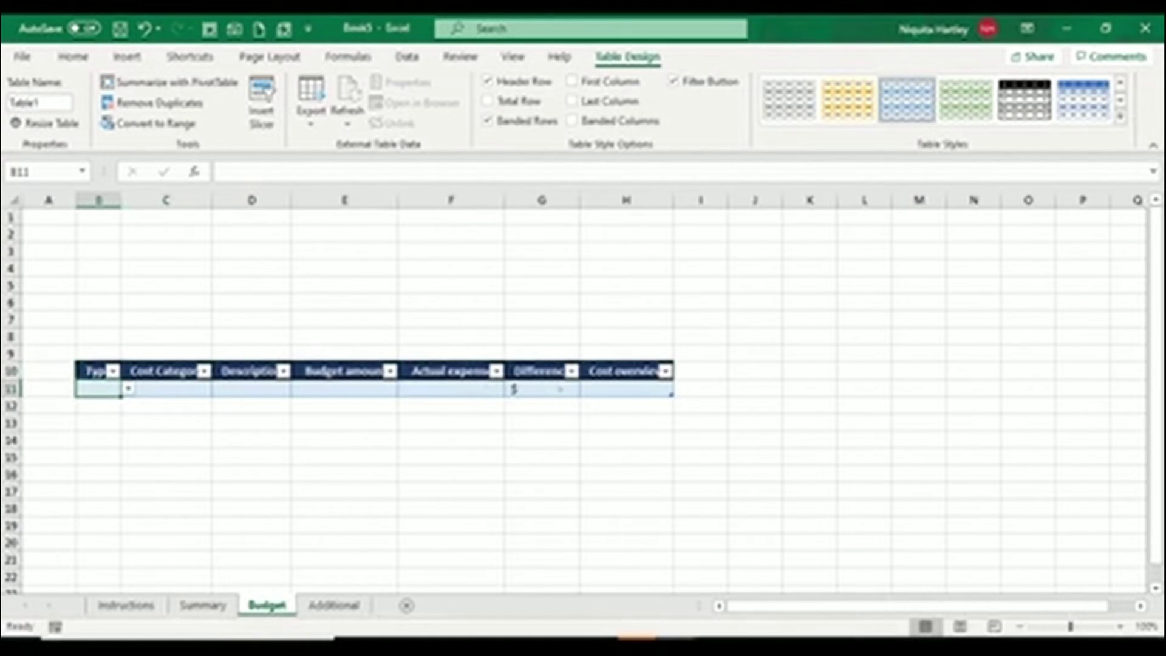
click(128, 389)
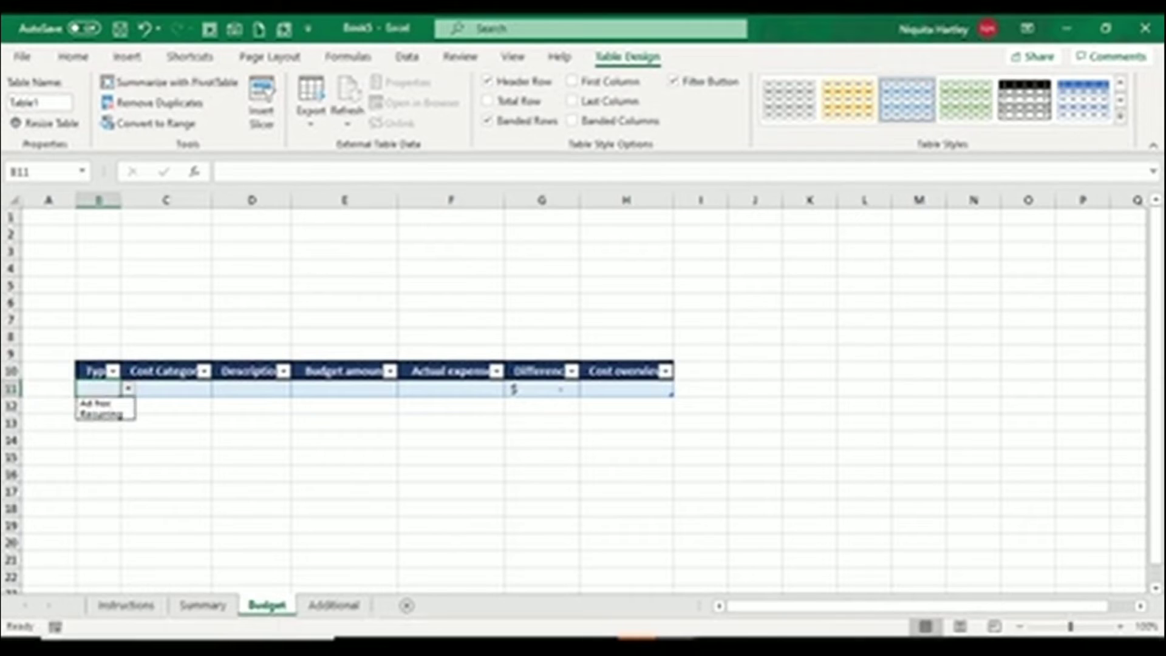
click(128, 388)
click(165, 389)
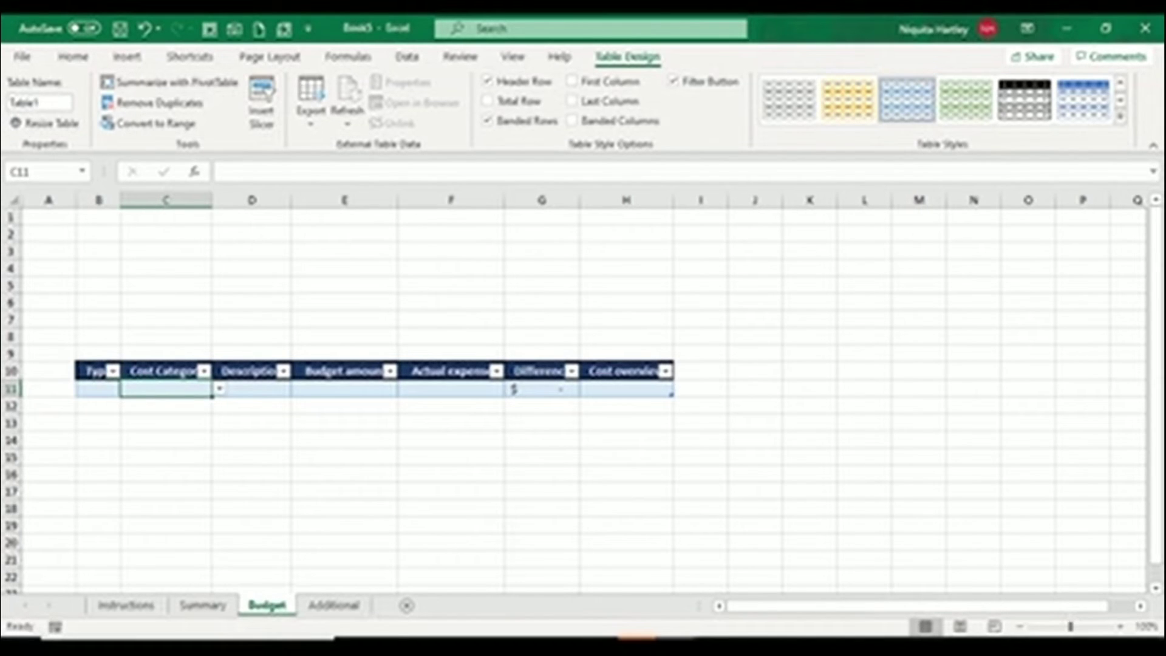
click(219, 389)
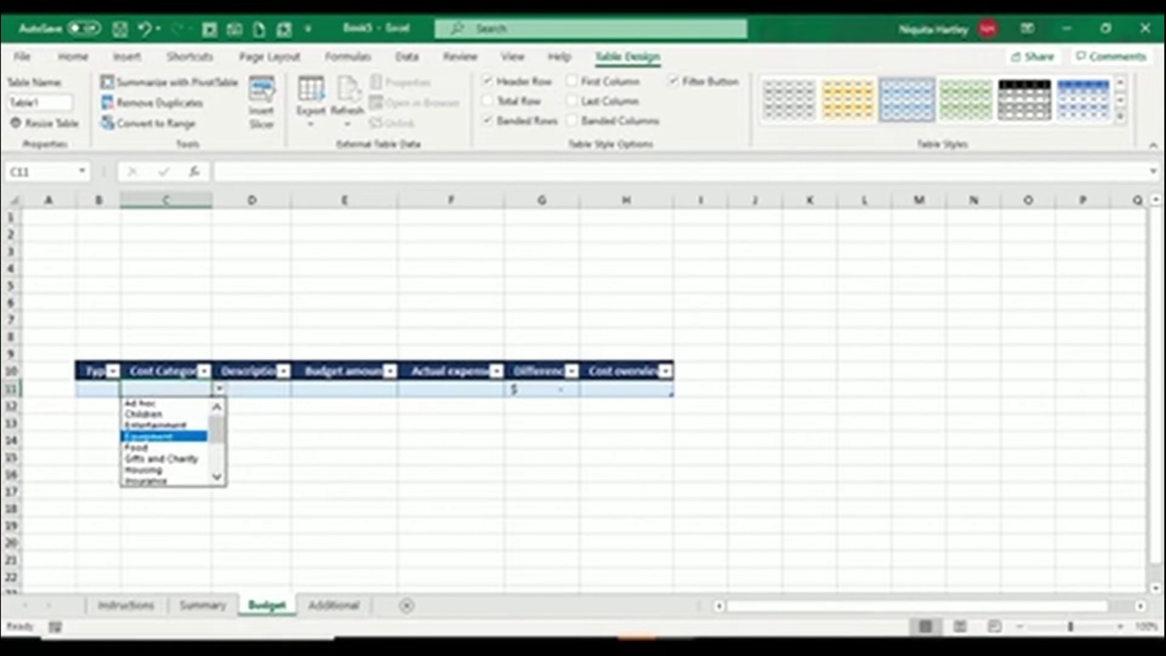
scroll(164, 442, down, 3)
scroll(164, 443, up, 2)
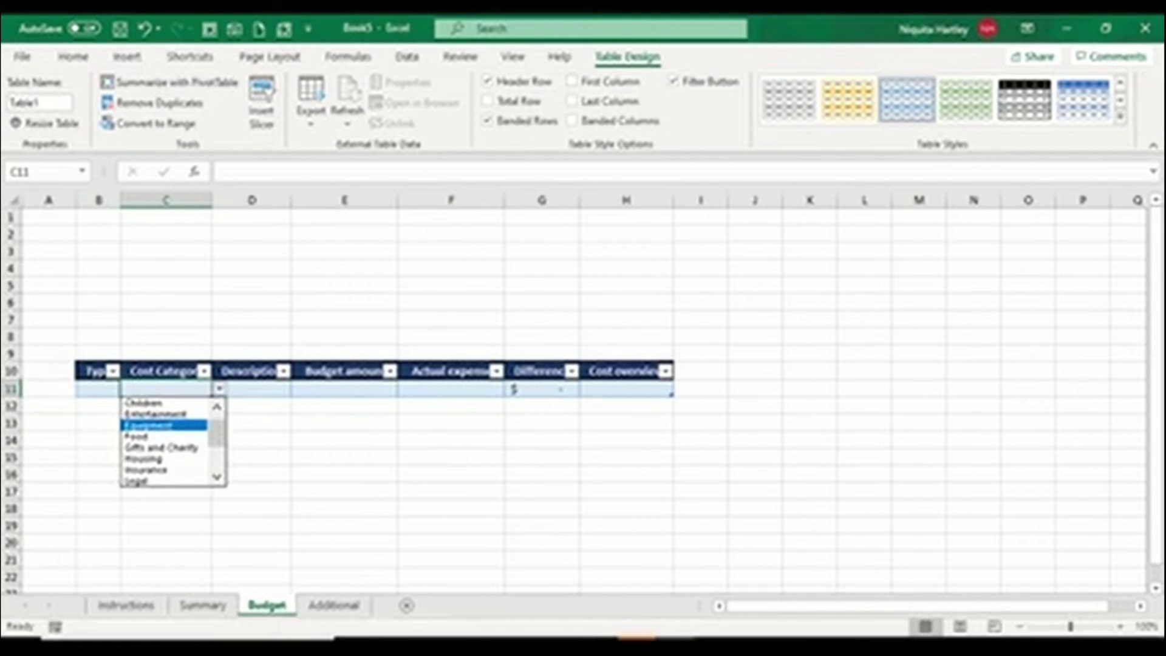
key(Escape)
Enter the description Apples in D12, directly beneath the budget table's last row, to extend the table by one row.
click(251, 406)
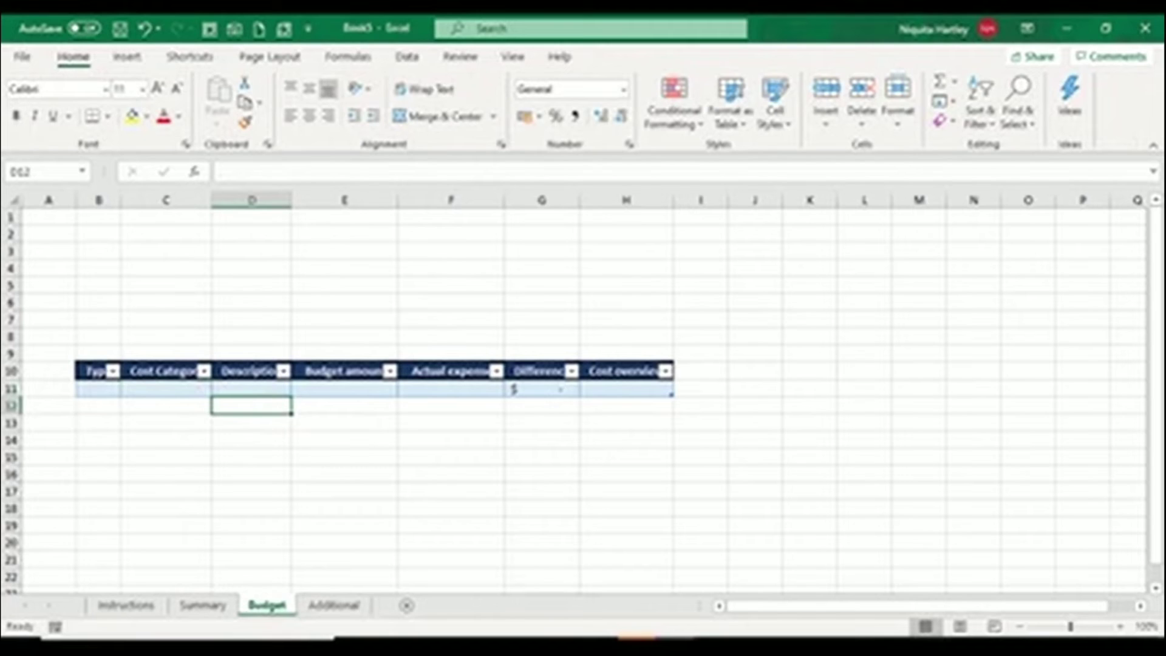
text(Appl)
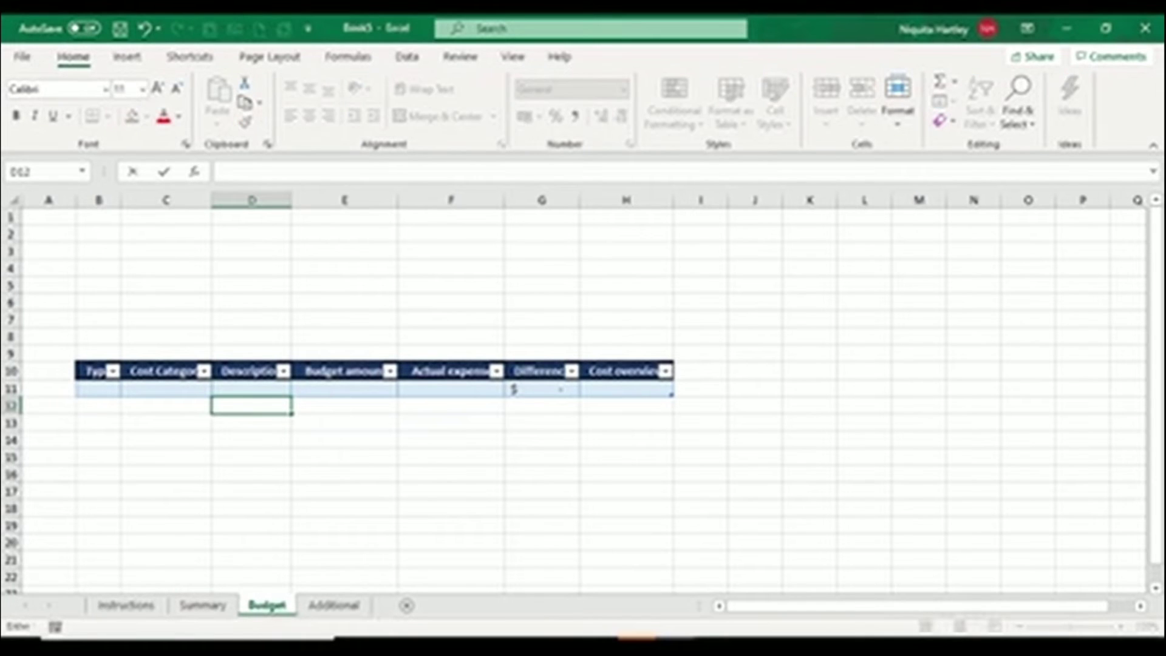
text(es)
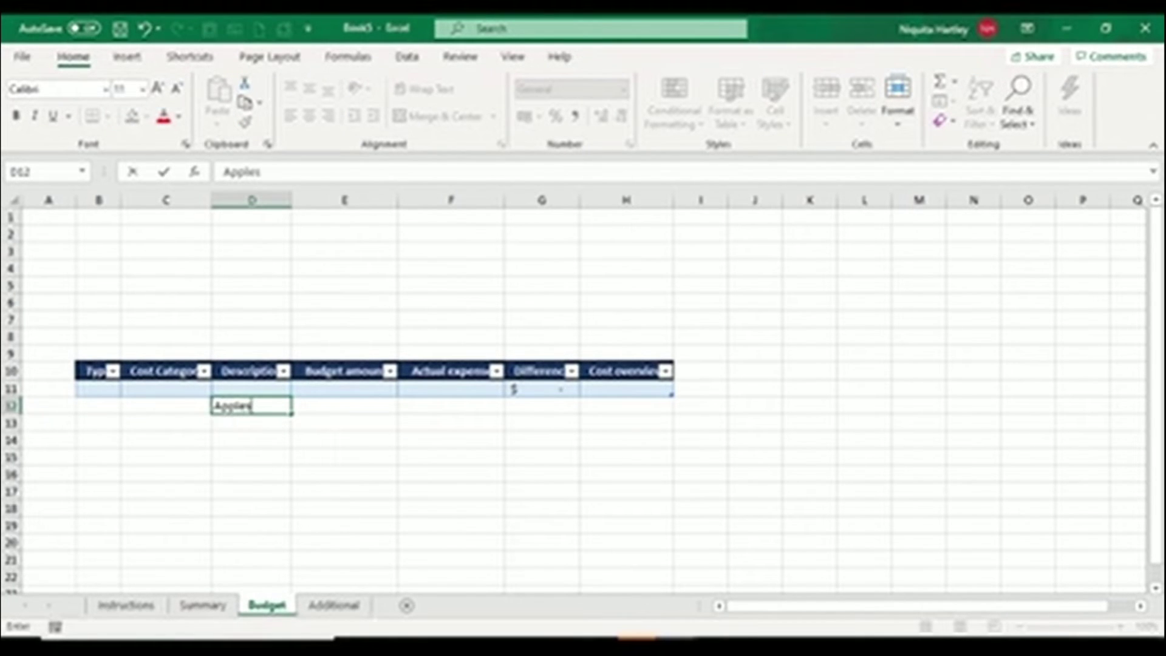
key(Return)
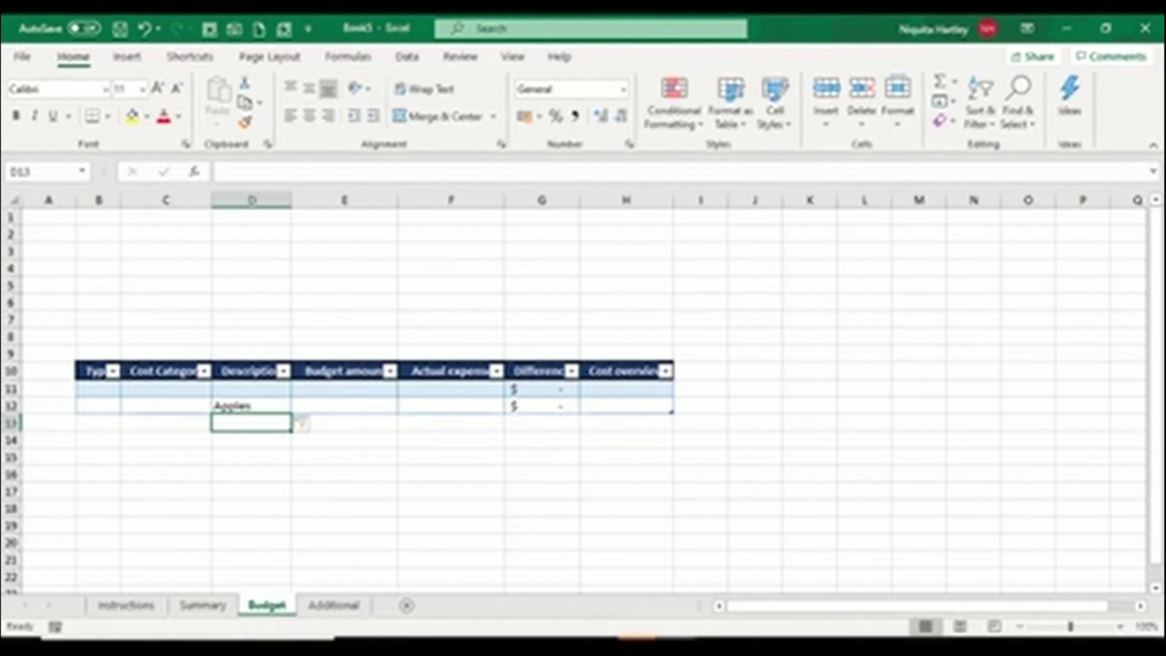
key(Up)
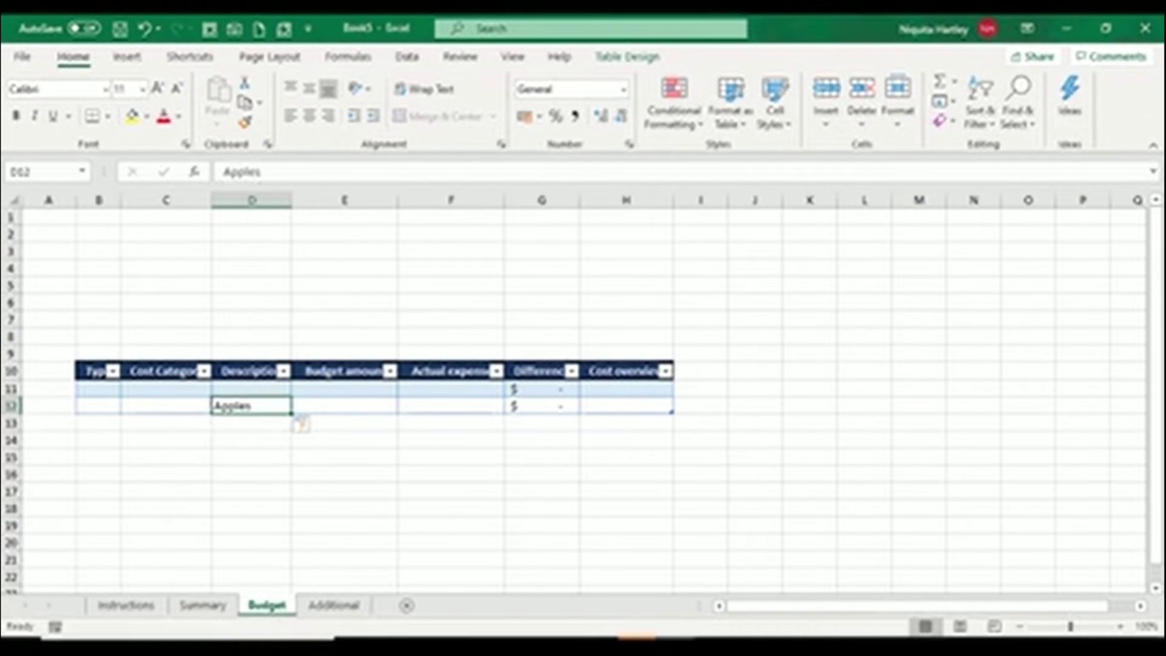
Check across row 12 that the new table row carries the formatting and the Type and Cost Category dropdown choices.
key(Left)
key(Left)
key(Right)
key(Right)
key(Right)
key(Right)
key(Right)
key(Right)
key(Left)
key(Left)
key(Left)
key(Left)
key(Left)
key(Left)
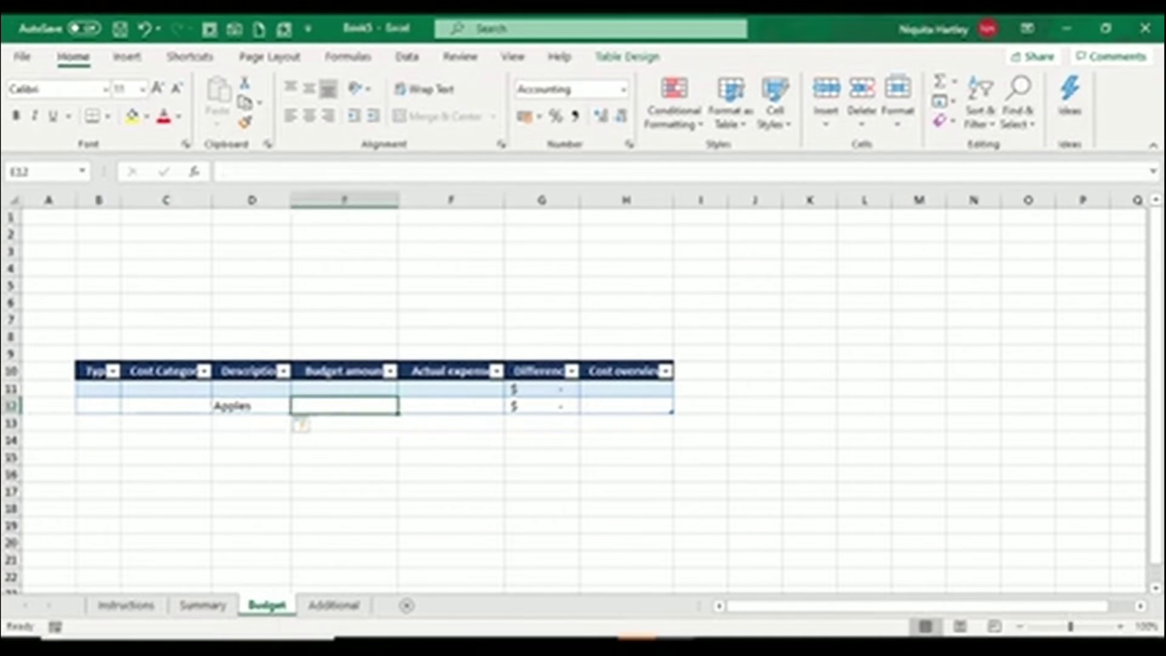
key(alt+Down)
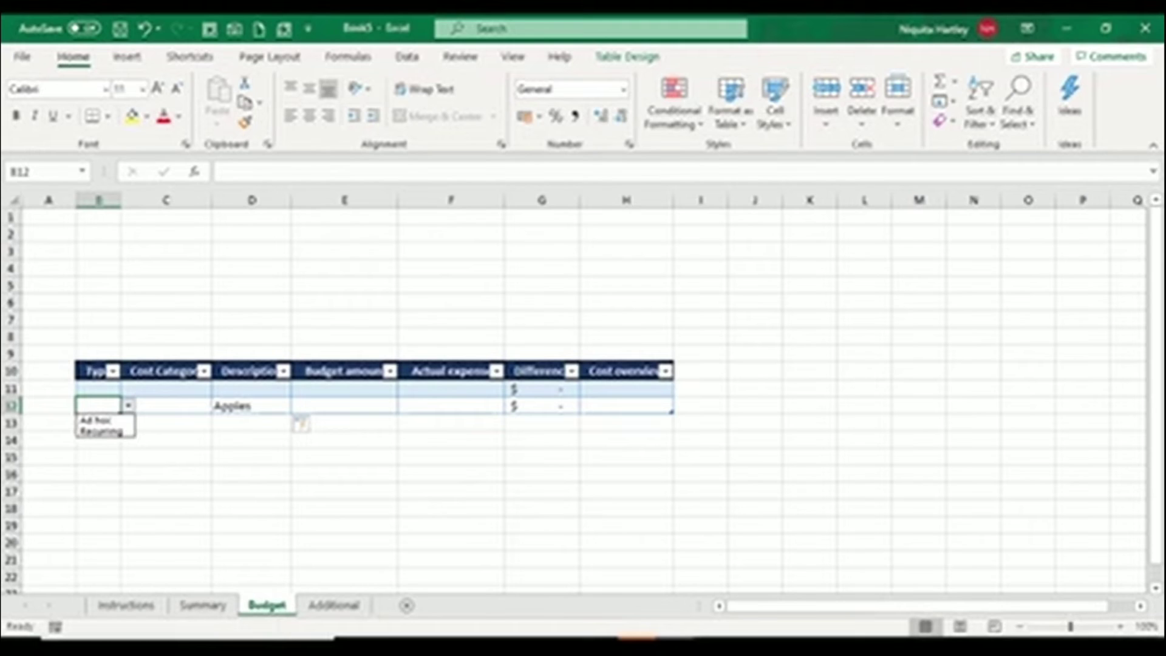
key(Escape)
key(Right)
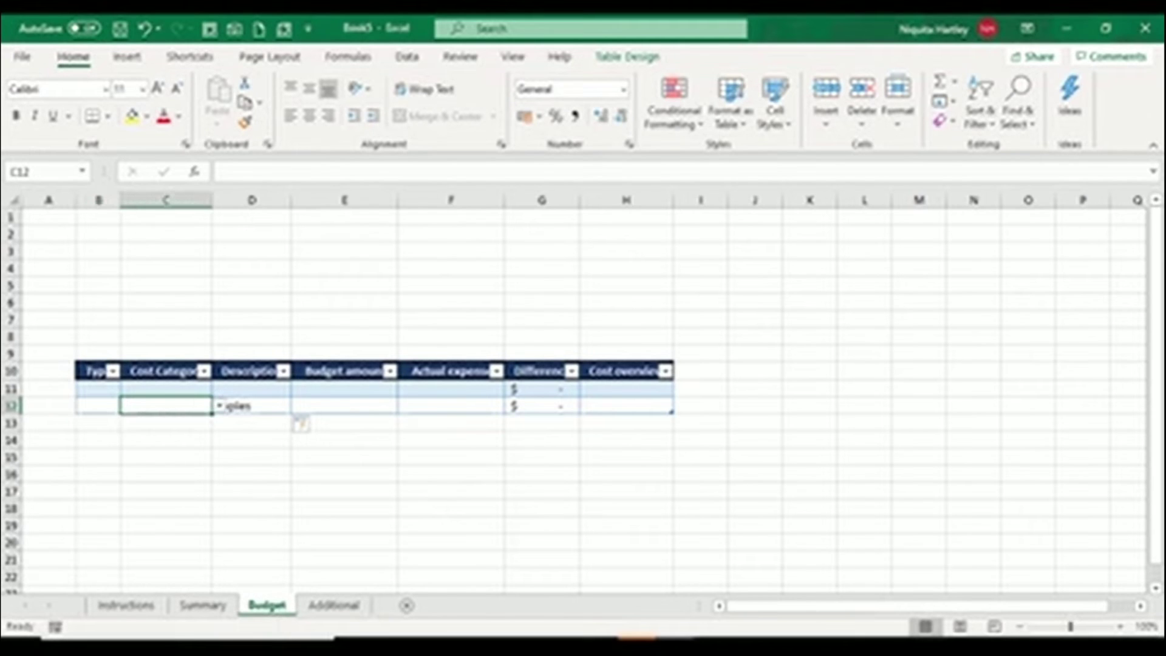
key(alt+Down)
key(Escape)
Inspect the difference formula in G12 and undo the Apples entry in D12.
click(542, 406)
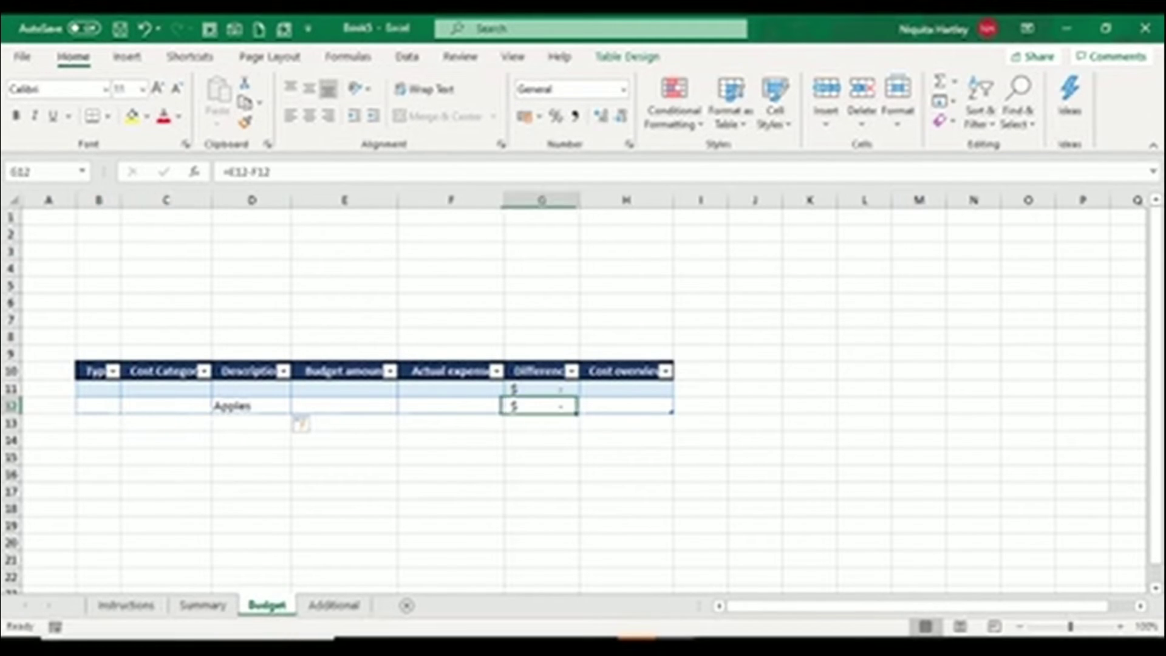
key(ctrl+z)
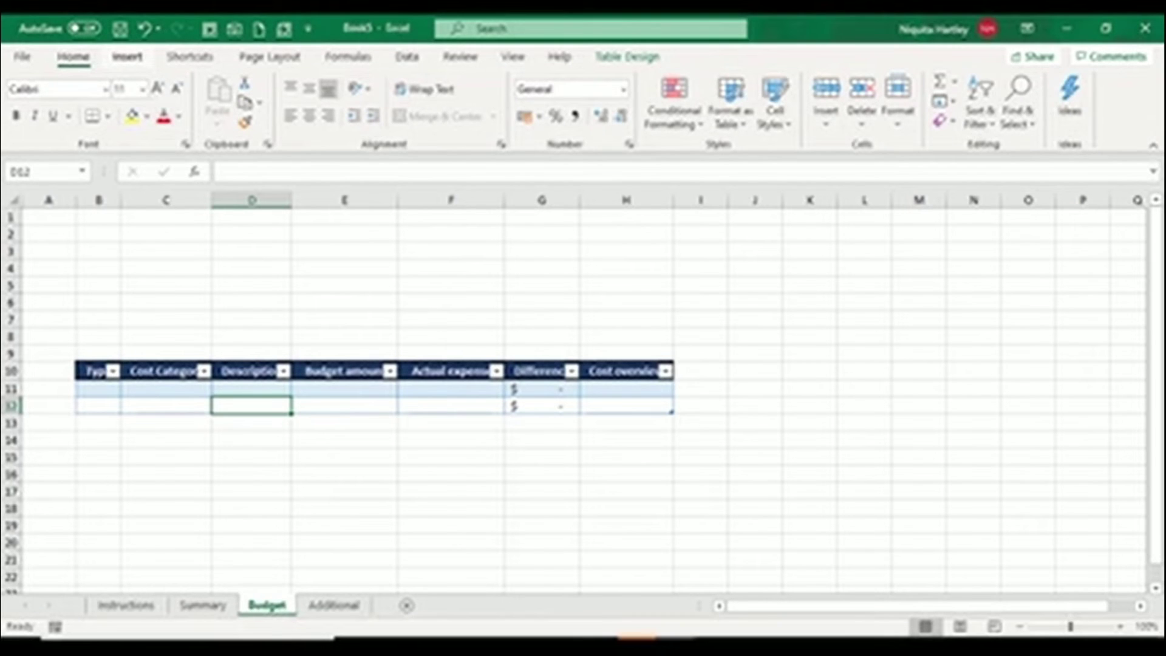
Insert slicers for the Type and Cost Category columns of the budget table.
click(127, 57)
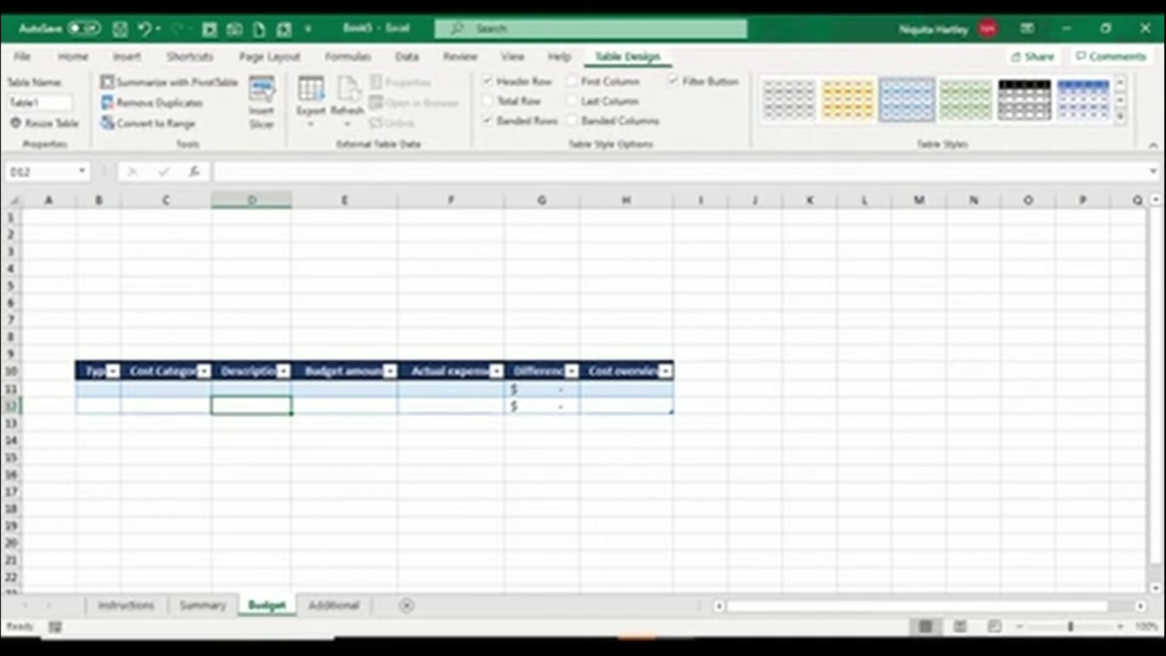
click(261, 100)
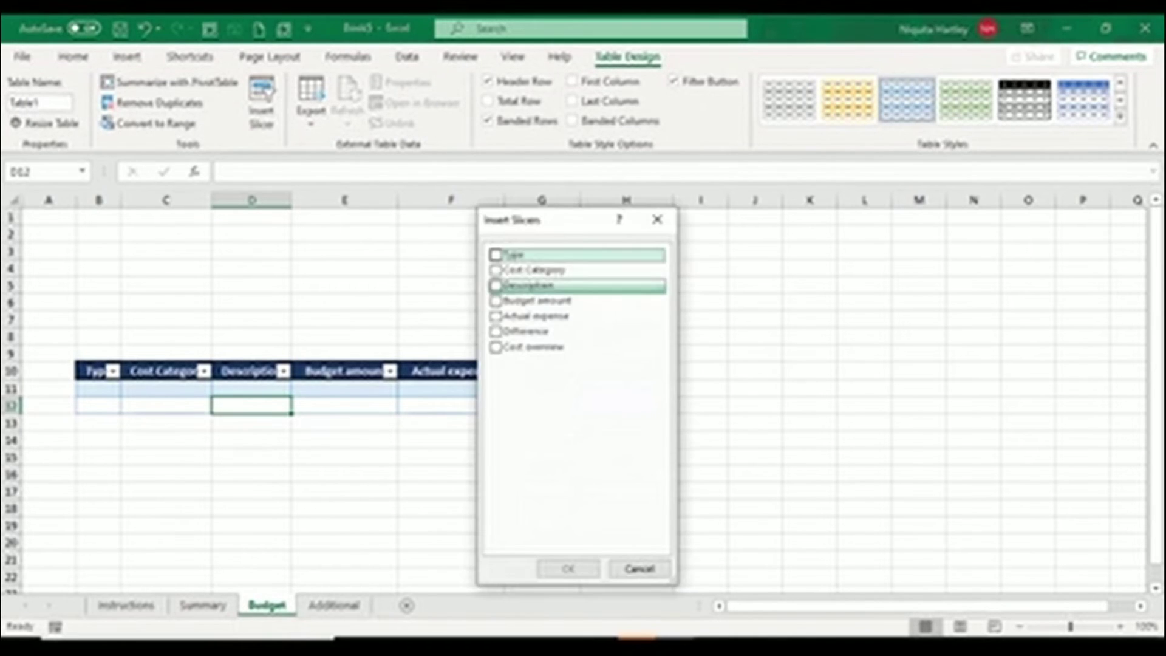
key(space)
key(Down)
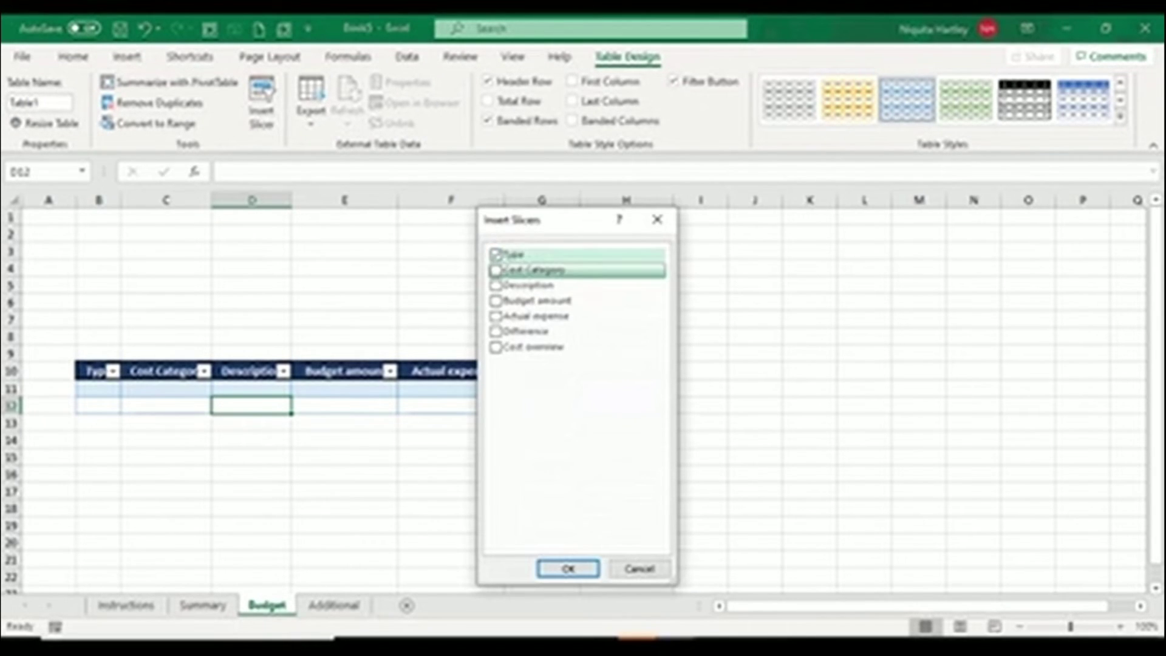
key(space)
key(Tab)
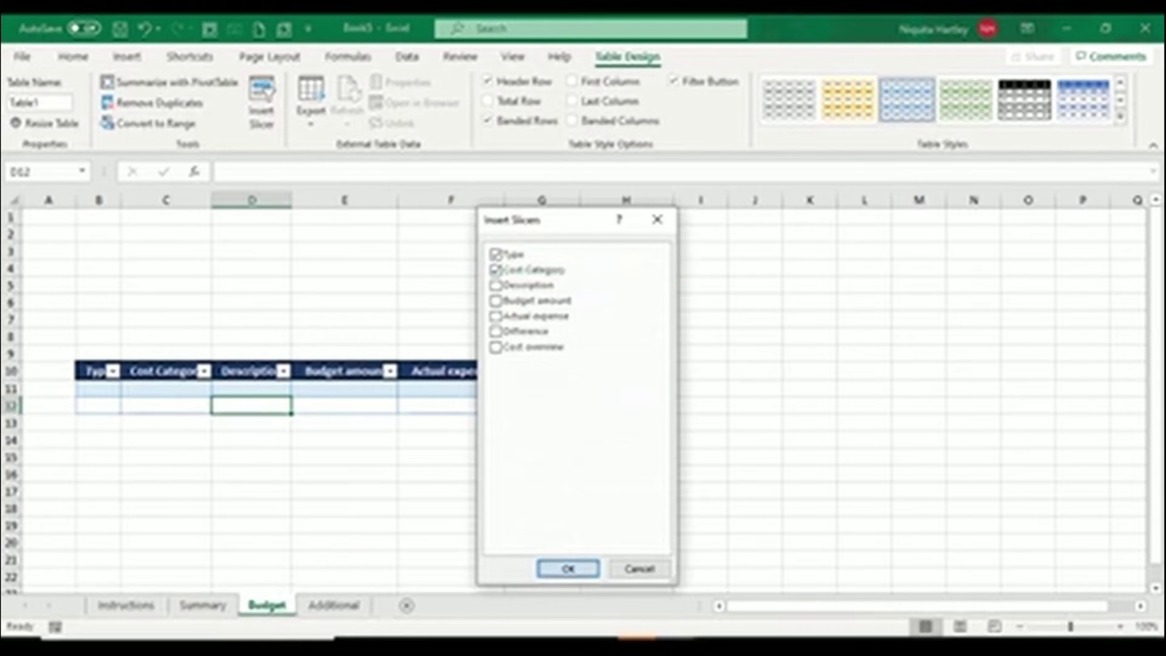
key(Return)
Place the Cost Category slicer across columns B to F with the Type slicer beside it, both shortened to fit rows 3 to 8.
drag(577, 428, 119, 358)
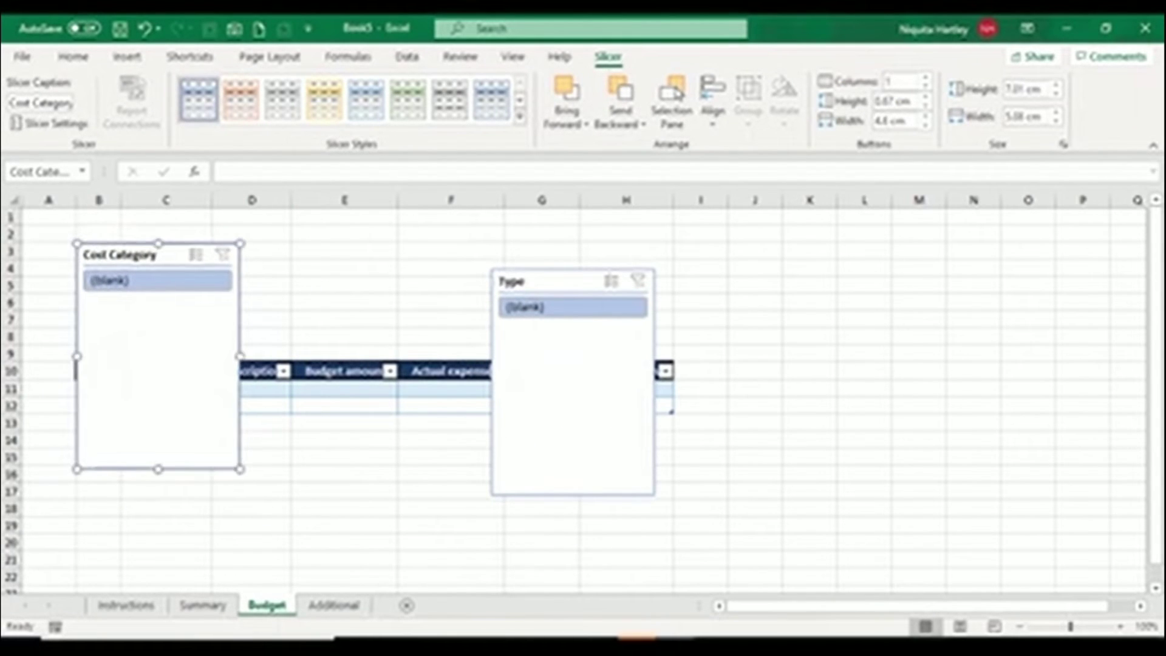
drag(240, 357, 493, 357)
drag(285, 469, 285, 345)
drag(559, 282, 571, 255)
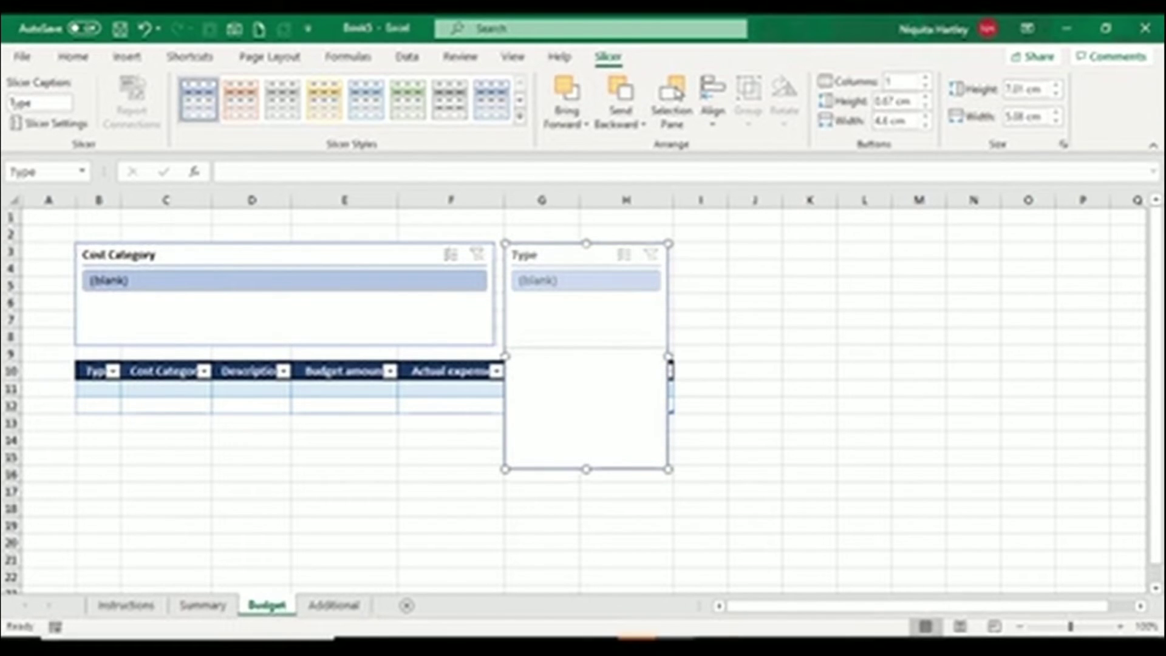
drag(586, 469, 586, 344)
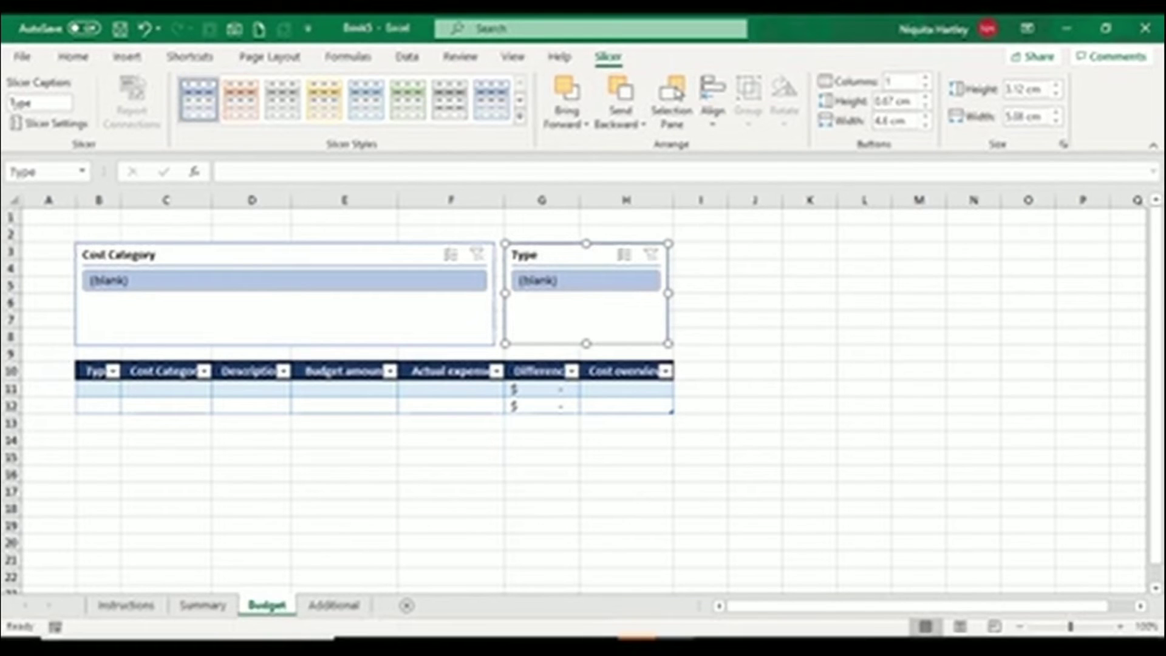
Choose Recurring as the type in B11 and Ad hoc in B12, and select the Type slicer.
click(98, 389)
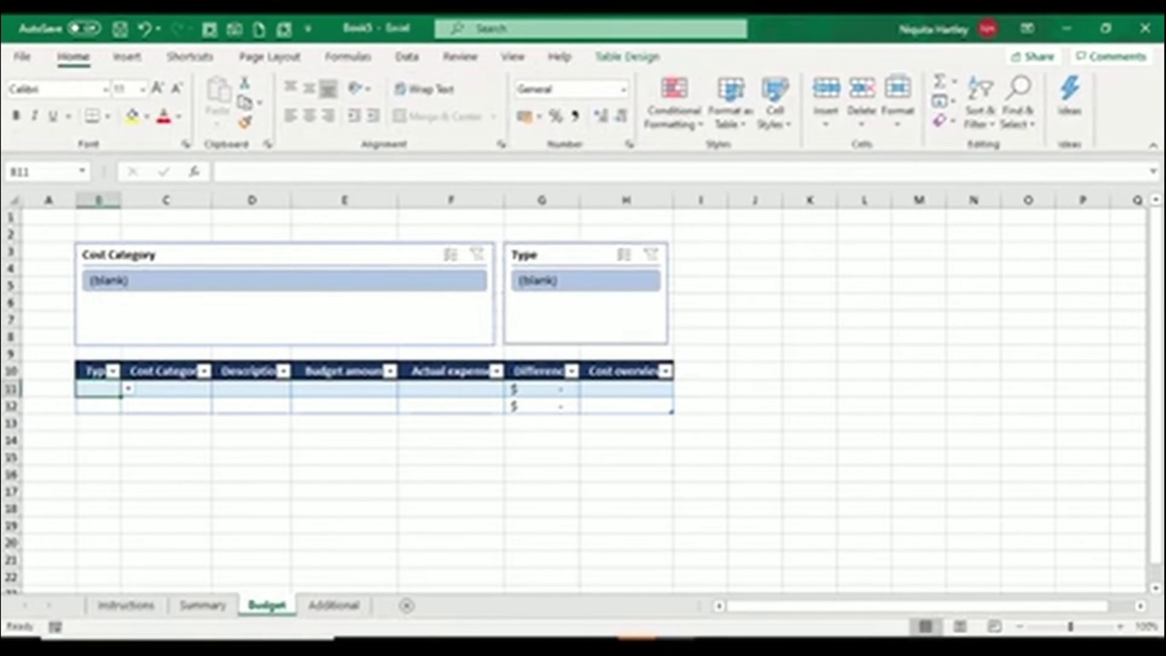
click(128, 389)
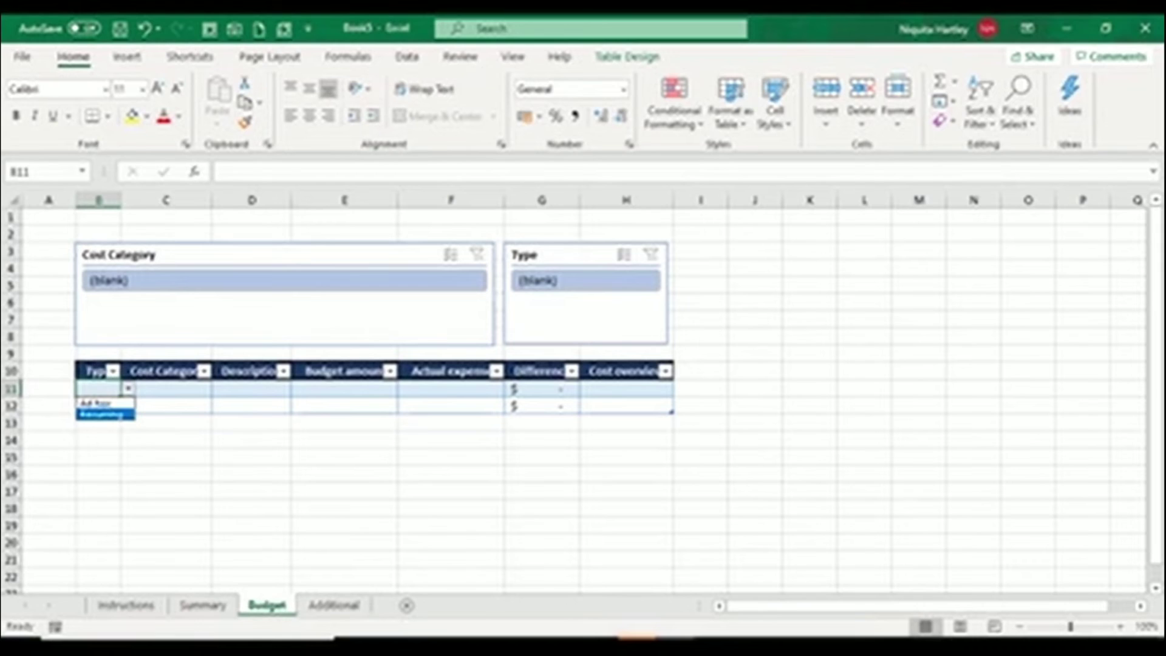
key(Return)
click(98, 406)
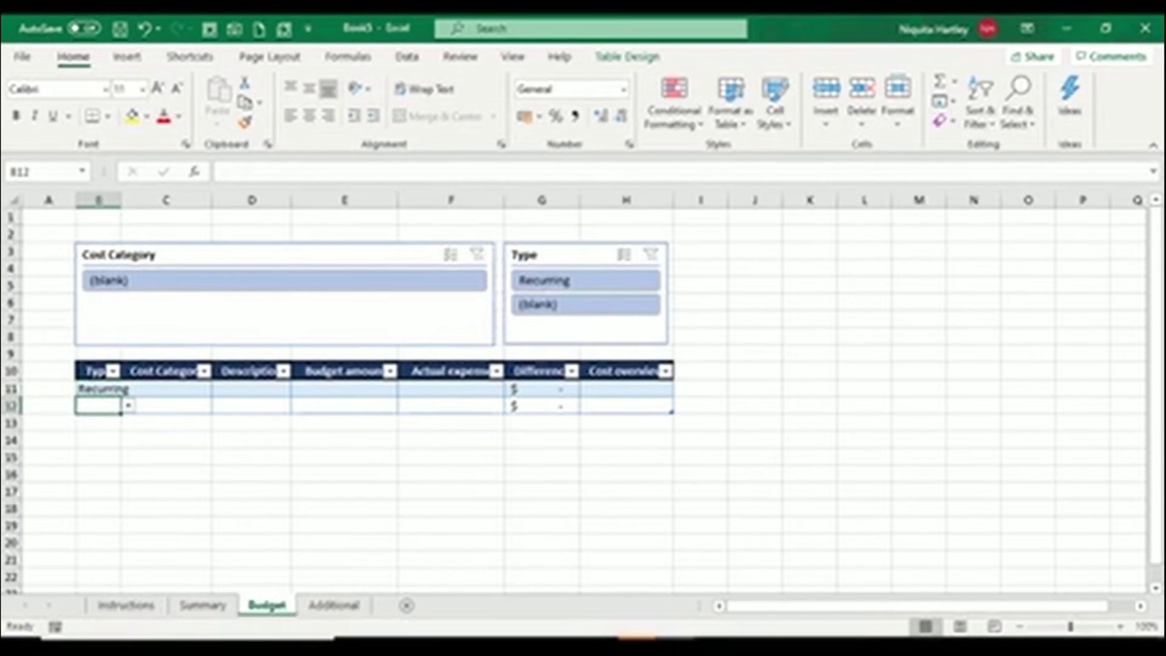
click(129, 406)
key(Return)
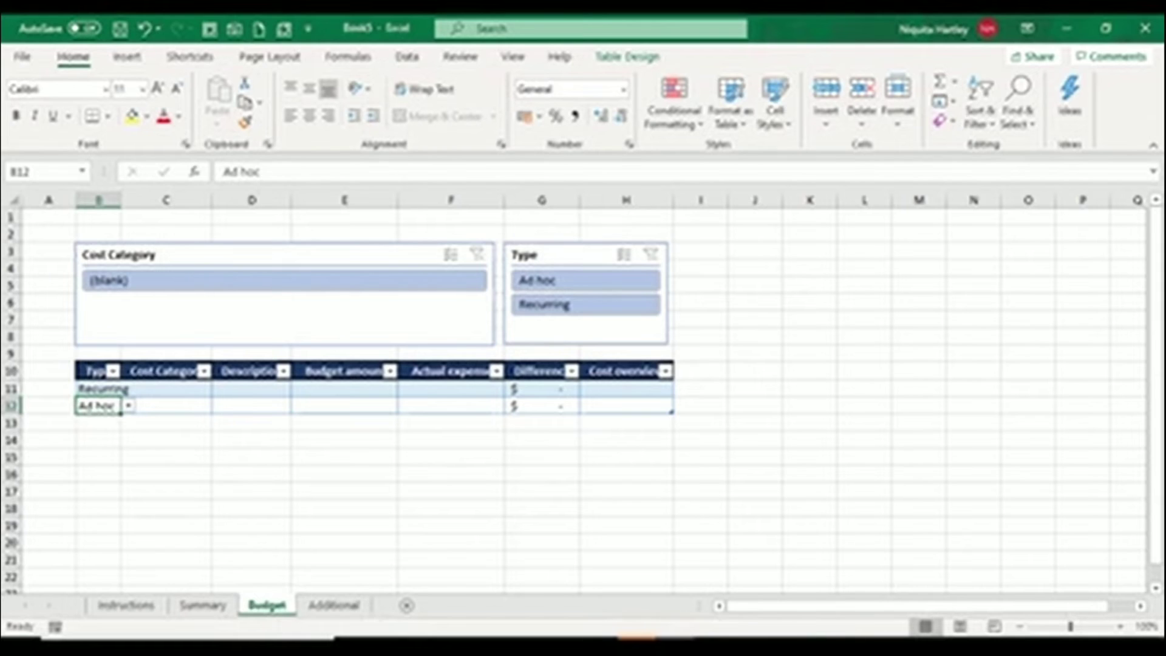
click(574, 255)
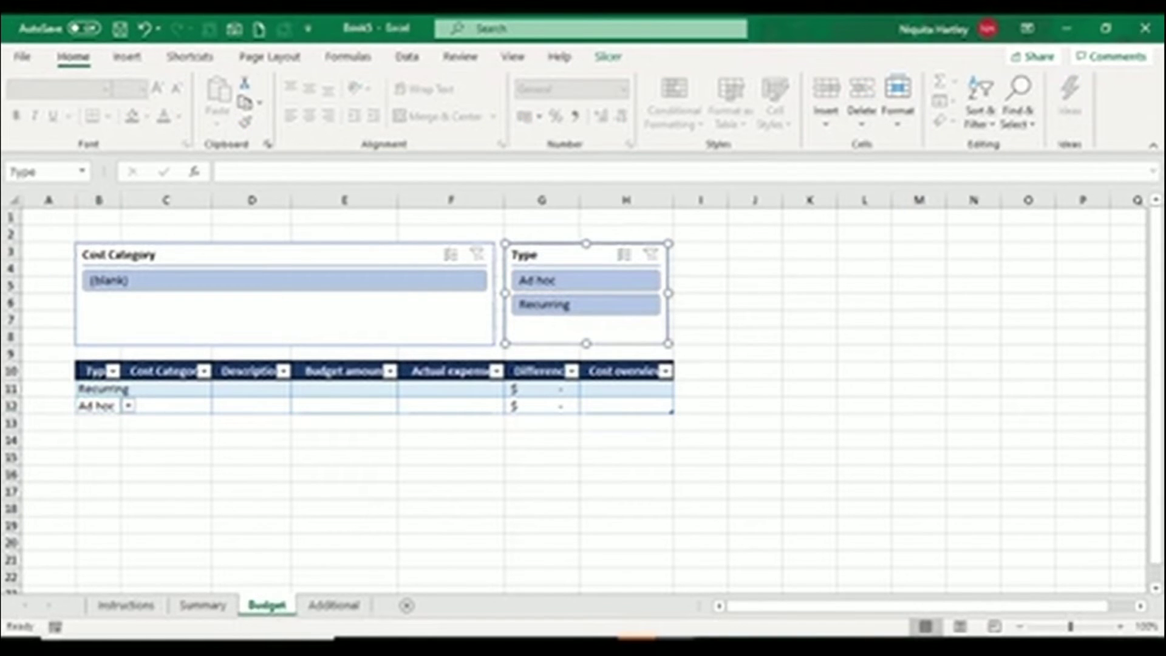
Choose Entertainment as the cost category in C11 and Gifts and Charity in C12, and autofit column B to its contents.
click(125, 389)
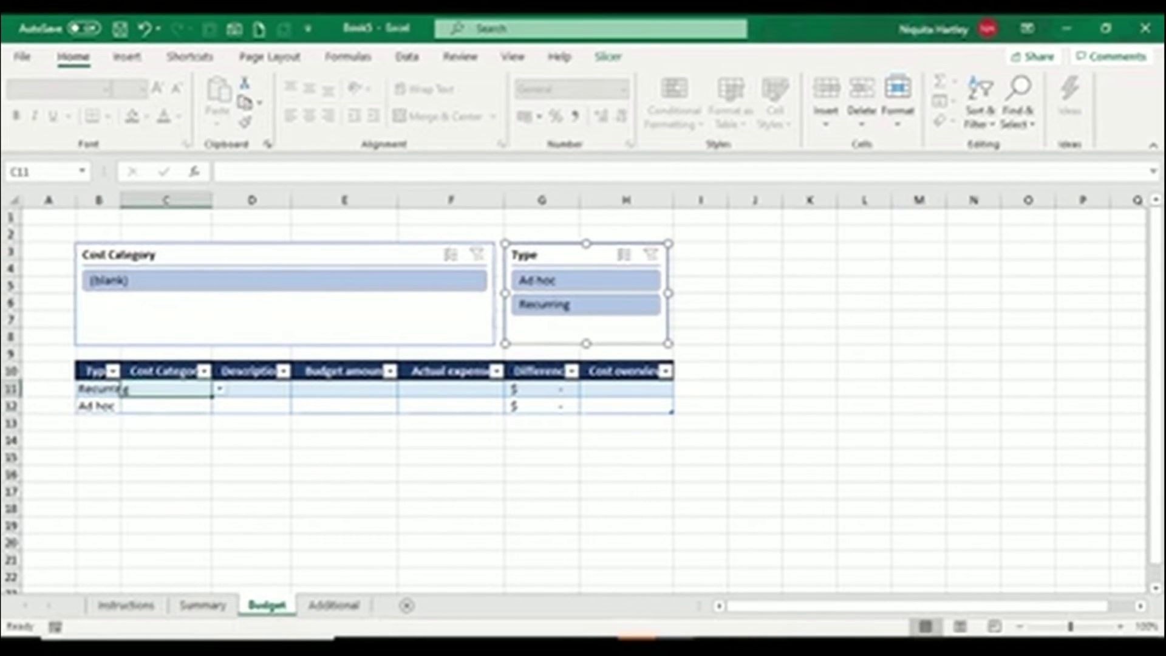
key(alt+Down)
key(Down)
key(Down)
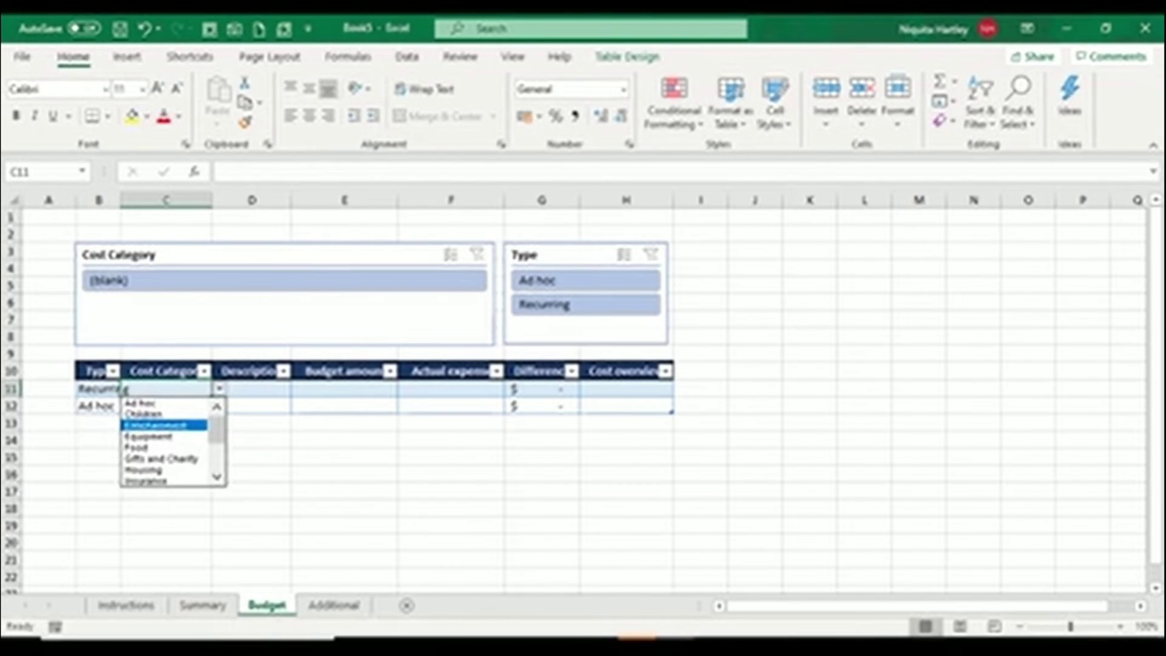
key(Return)
click(166, 406)
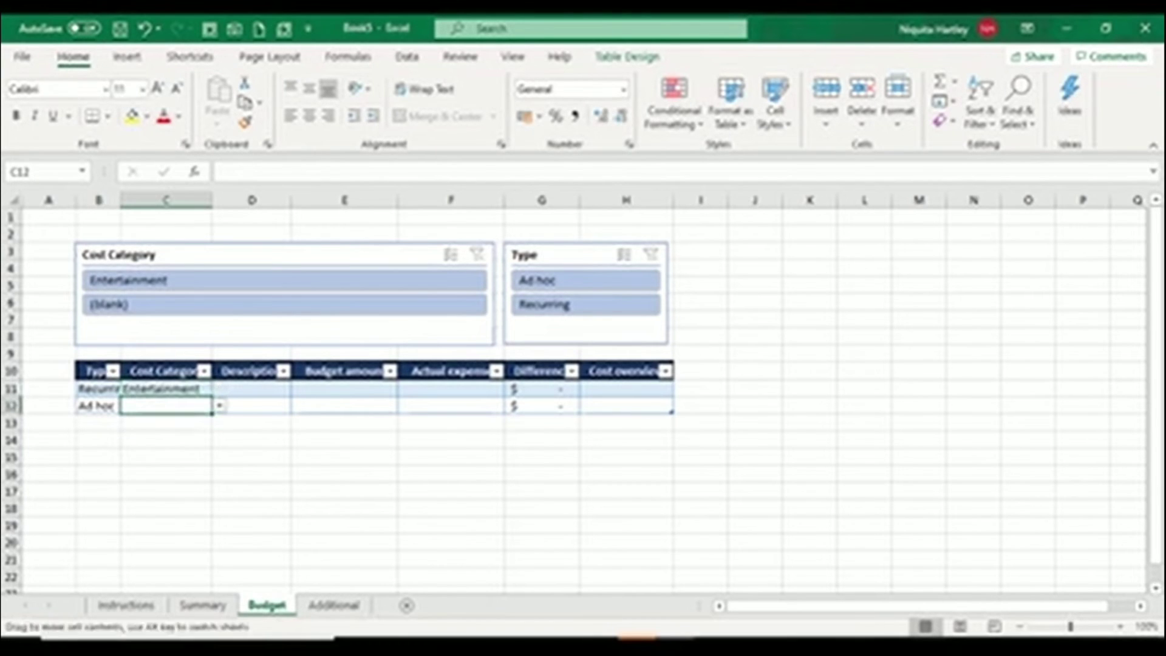
key(alt+Down)
key(Return)
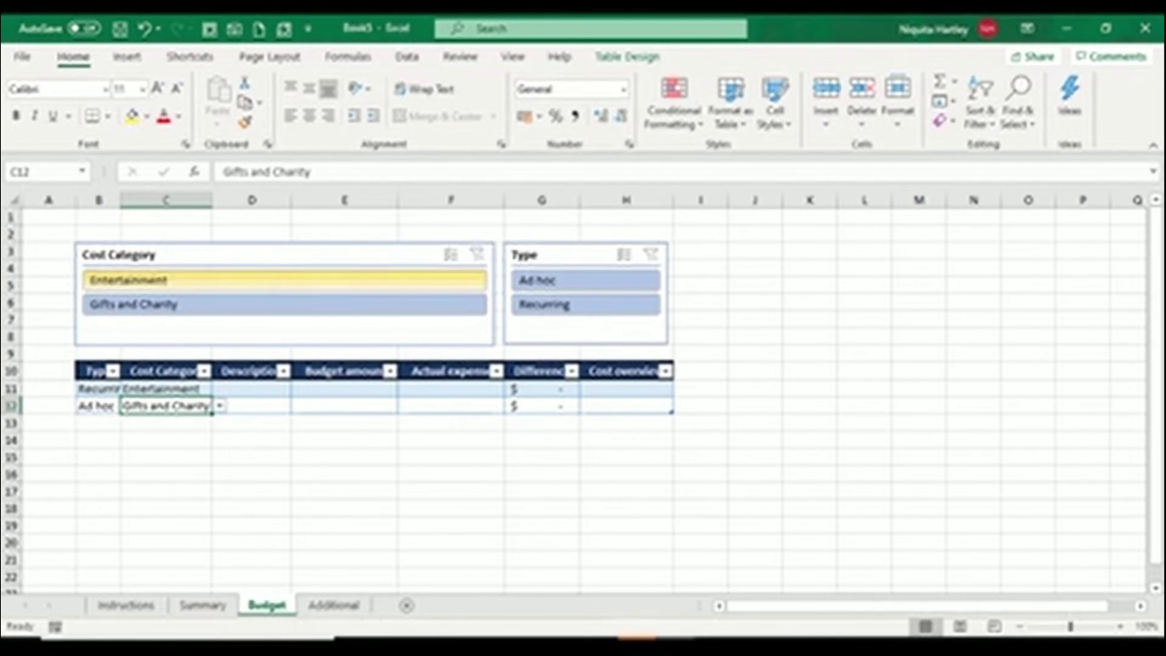
double_click(120, 200)
click(266, 559)
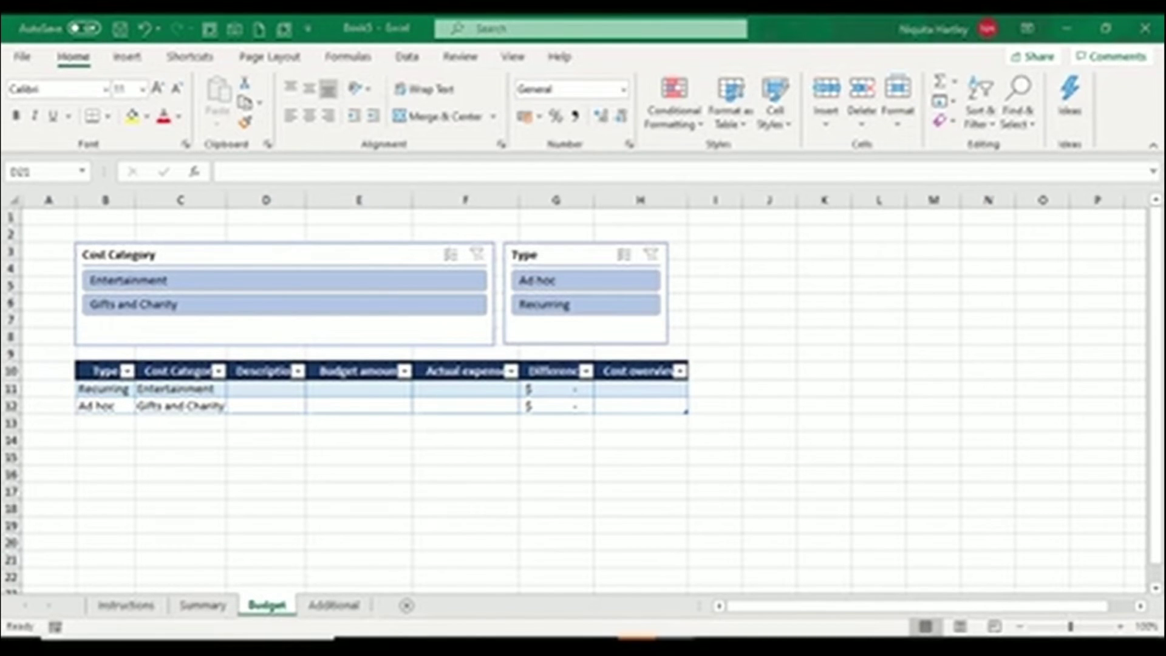
Place the formatted Current Month: label with January below it in I6:I7, and widen column I to fit the label.
click(715, 303)
text(Current Month: January)
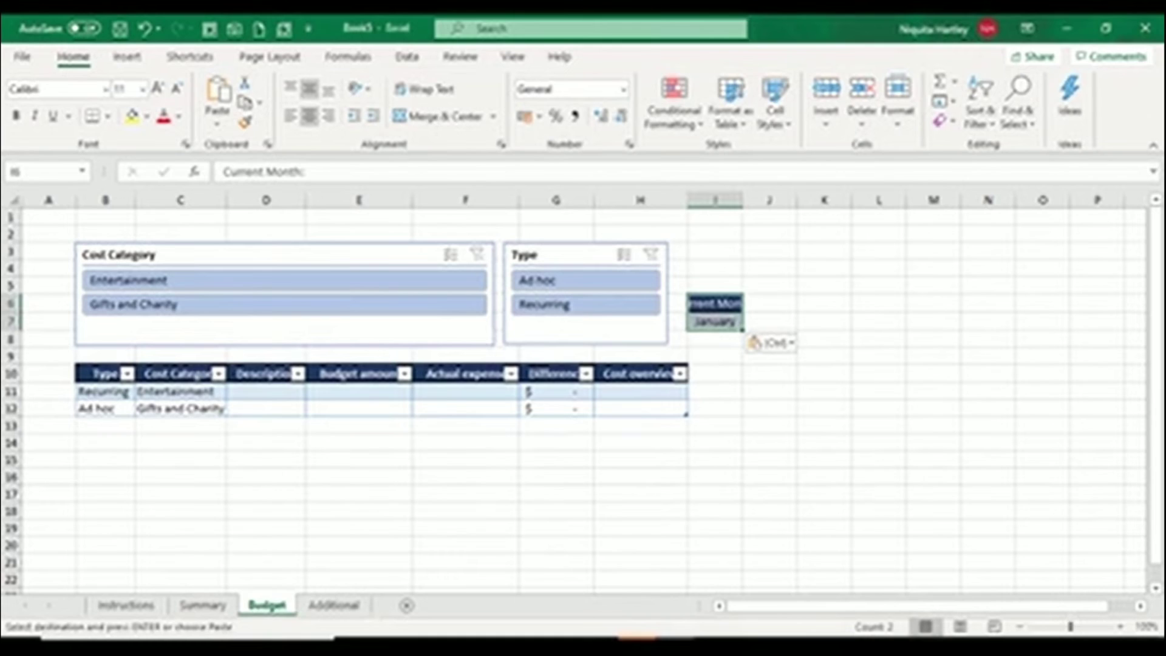
drag(742, 201, 776, 201)
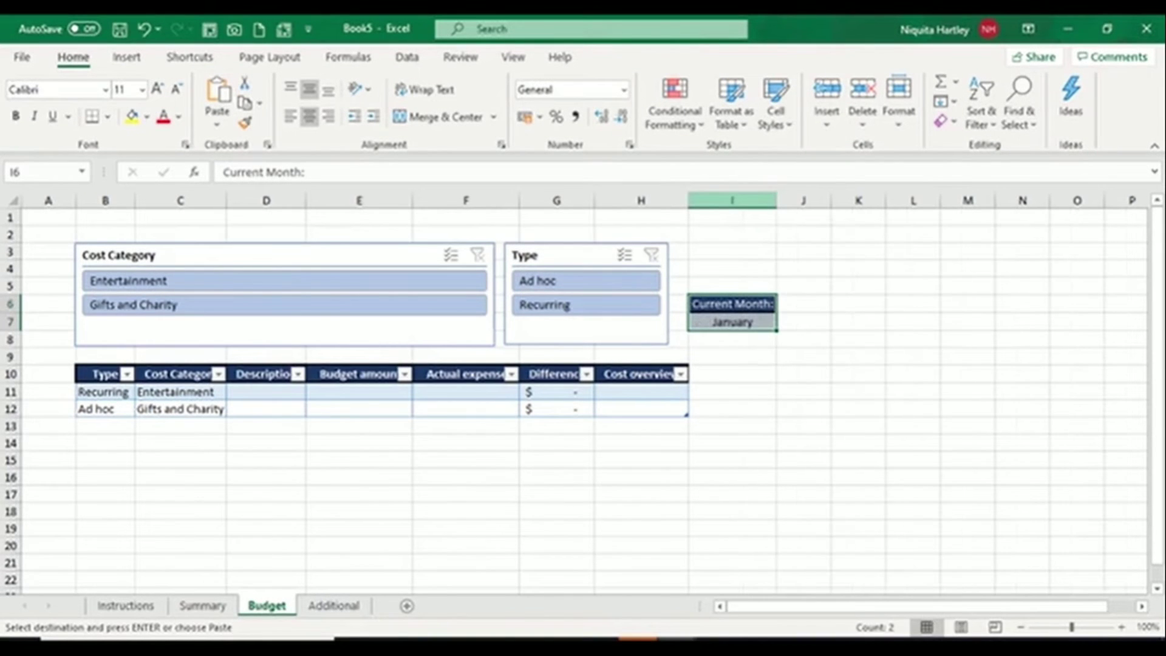
Apply list data validation to the month cell I7, using the months in =Additional!$D$7:$D$18 as the source.
click(732, 322)
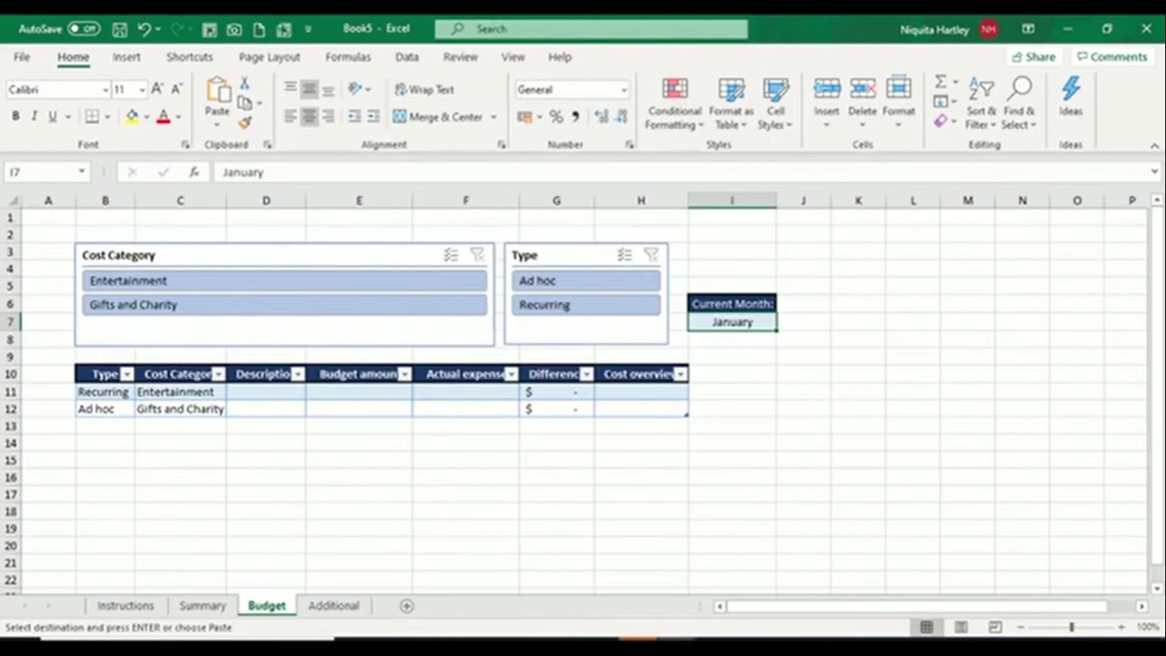
click(408, 57)
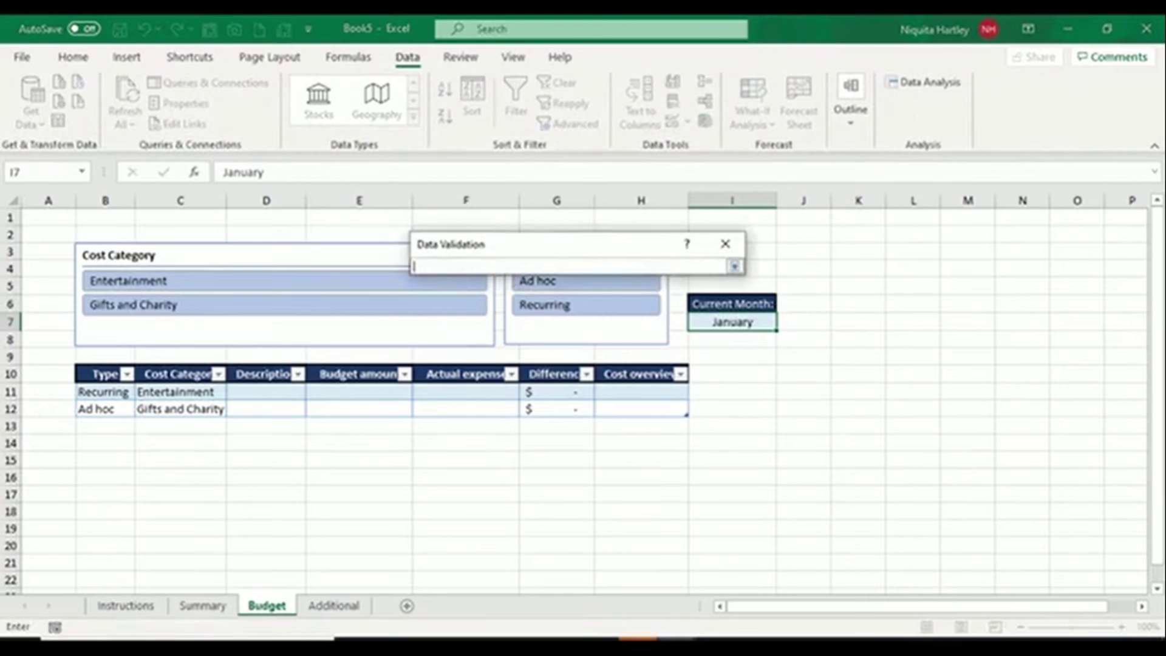
click(334, 605)
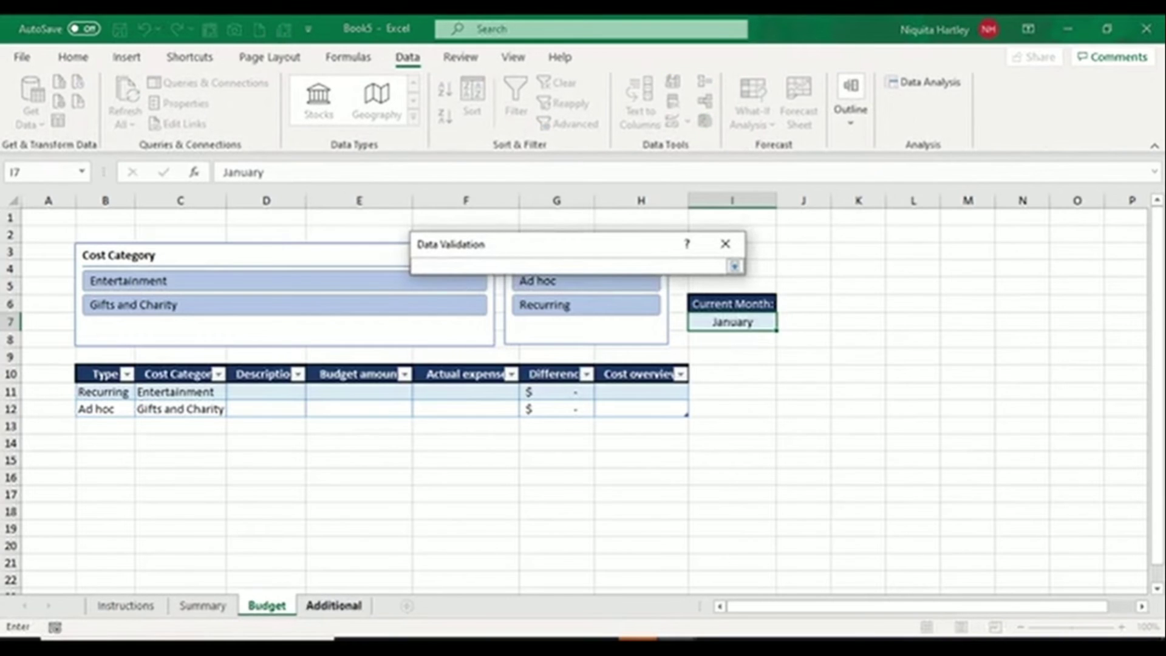
click(256, 321)
drag(256, 320, 254, 508)
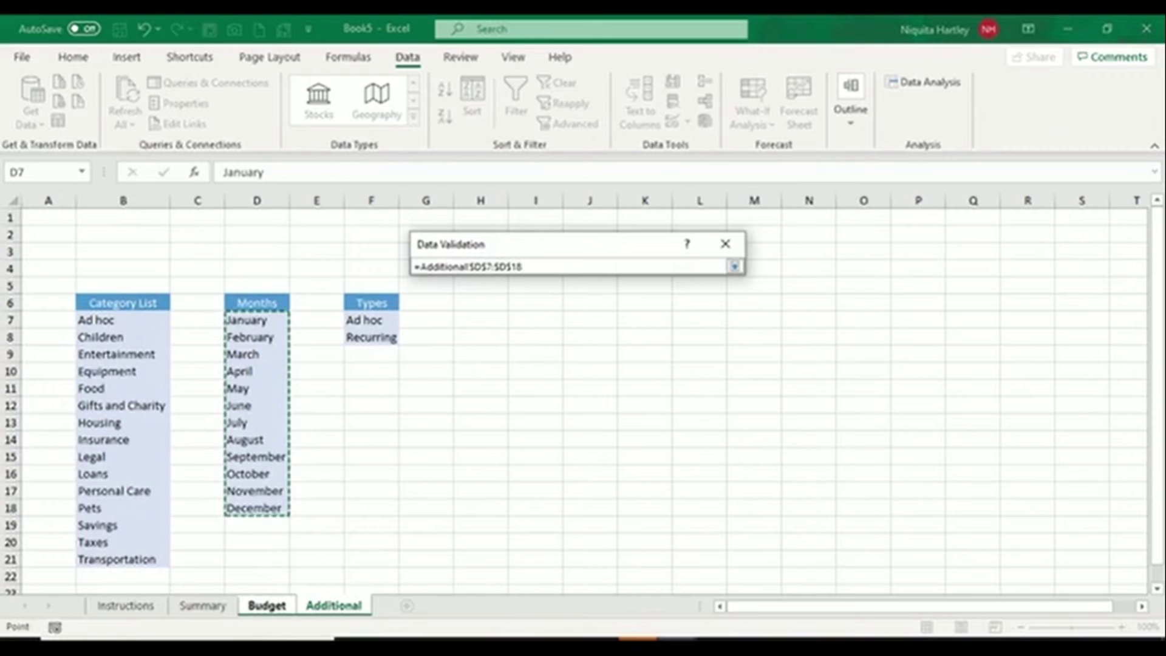
click(735, 266)
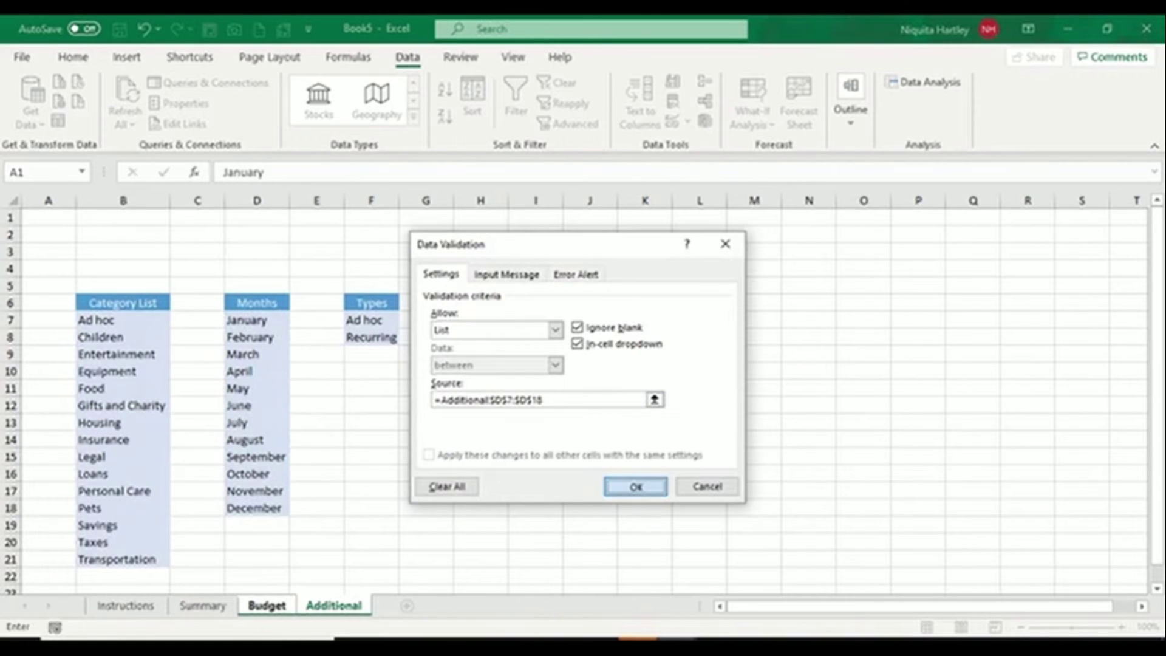
click(632, 484)
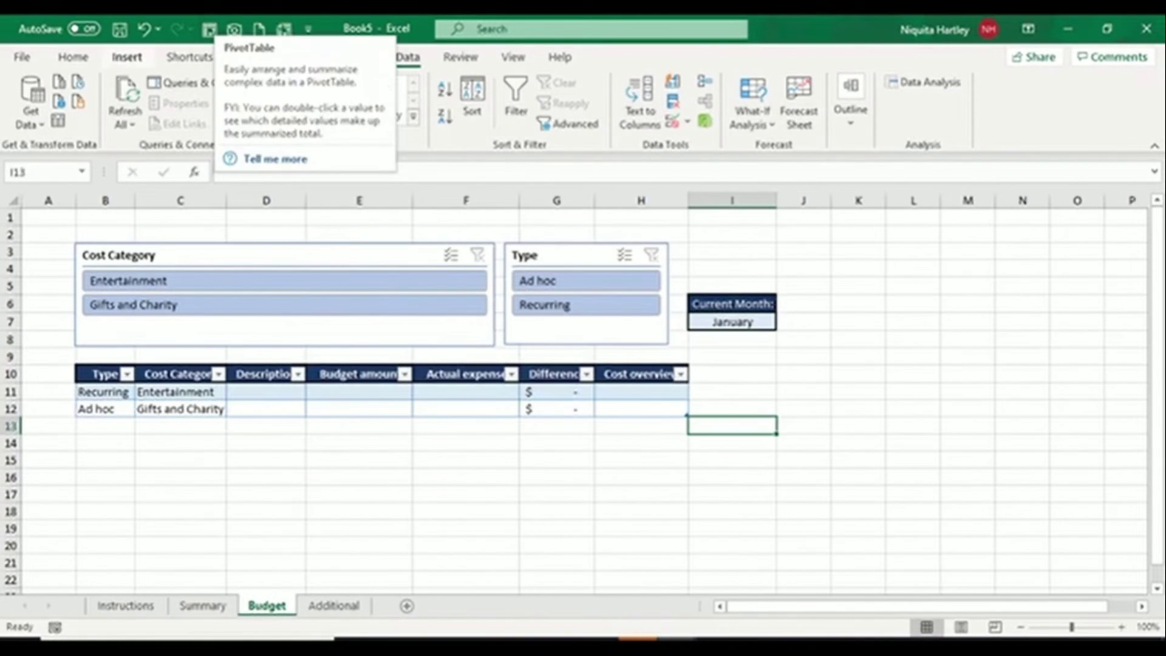
Insert the solid calendar icon from the stock icons, searching for "calendar", onto the Budget sheet.
click(126, 57)
click(206, 100)
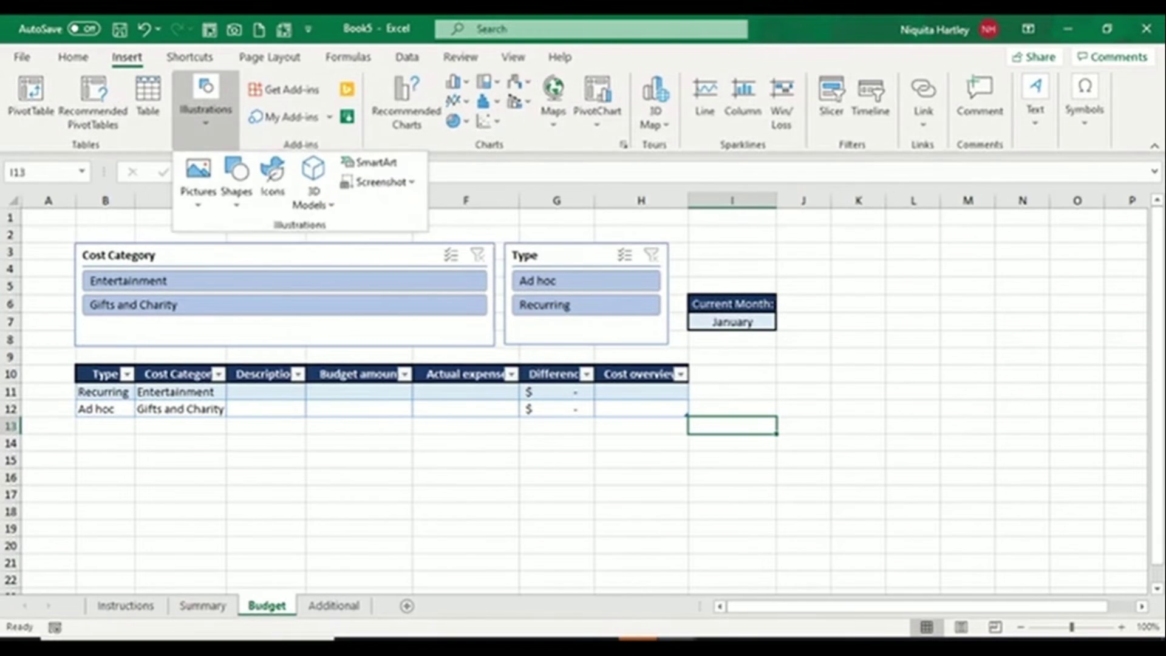
click(272, 182)
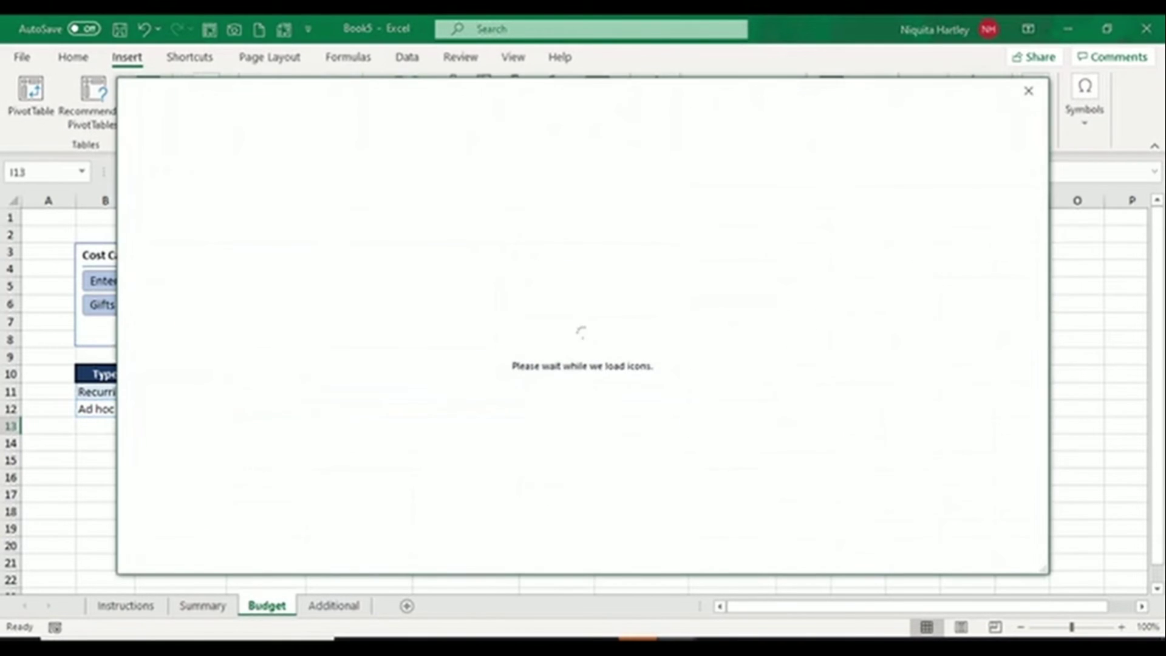
text(calendar)
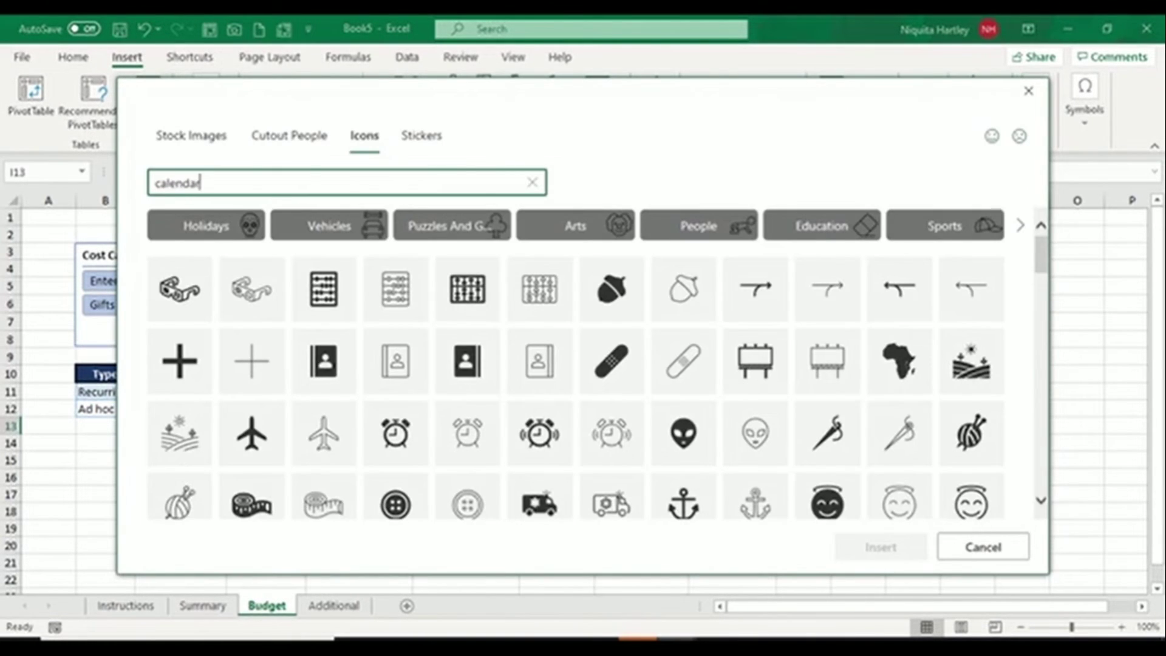
click(177, 242)
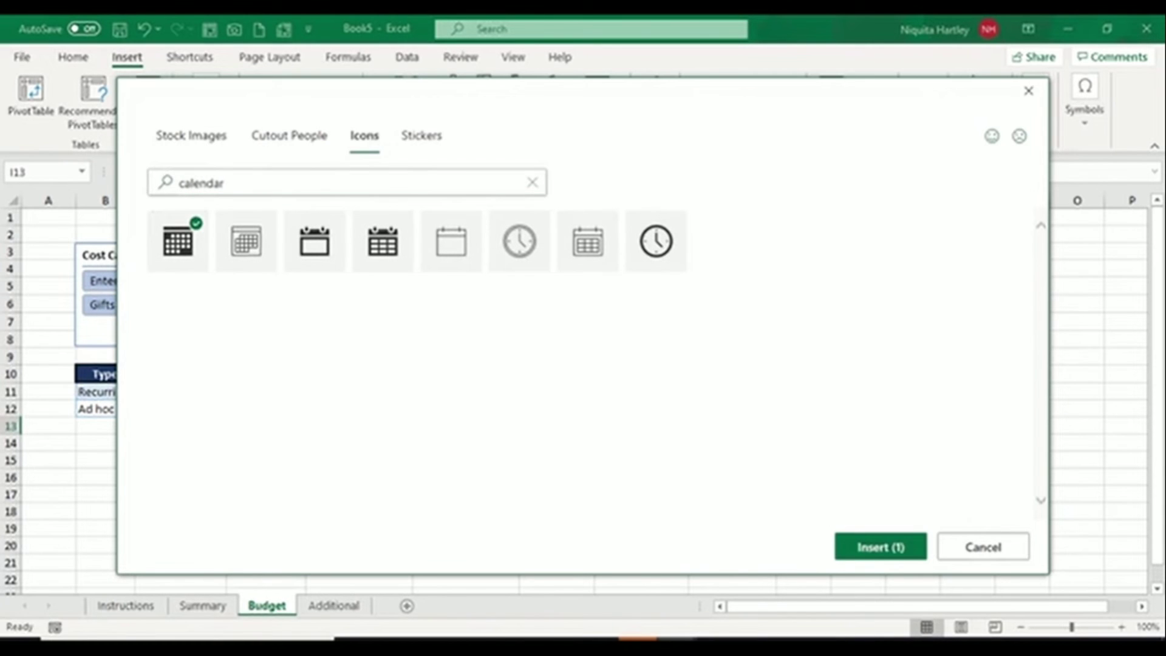
click(881, 547)
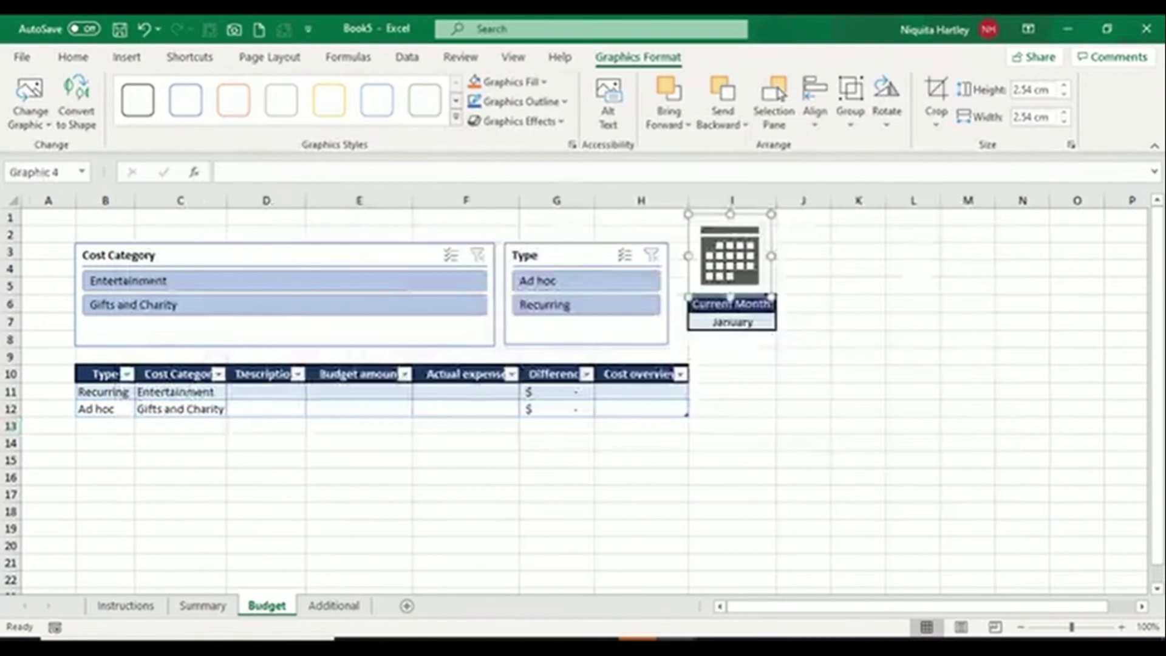
Shrink the calendar icon to about 1.67 cm square above the Current Month label and apply the light blue graphics style.
drag(772, 213, 756, 230)
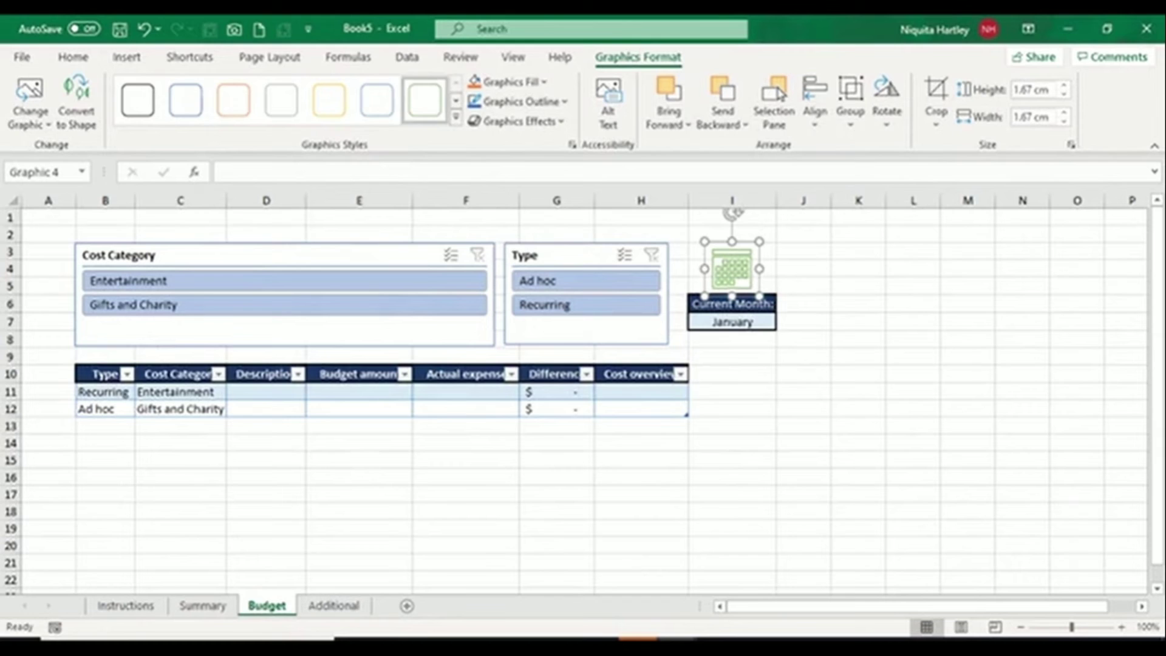
click(376, 100)
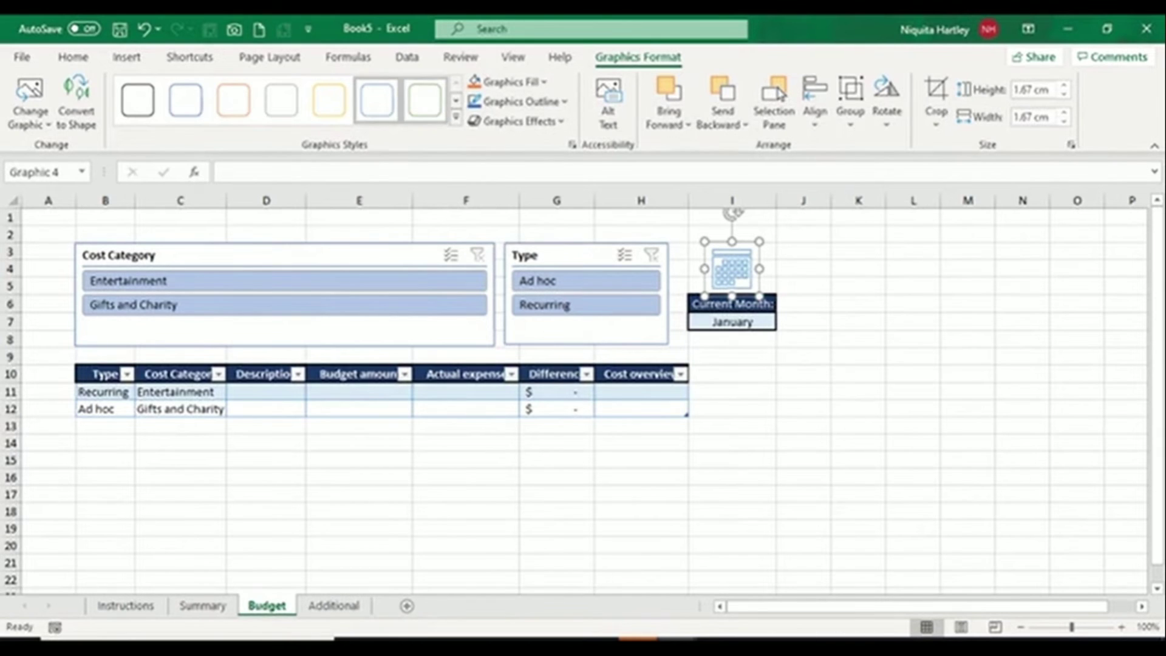
click(969, 252)
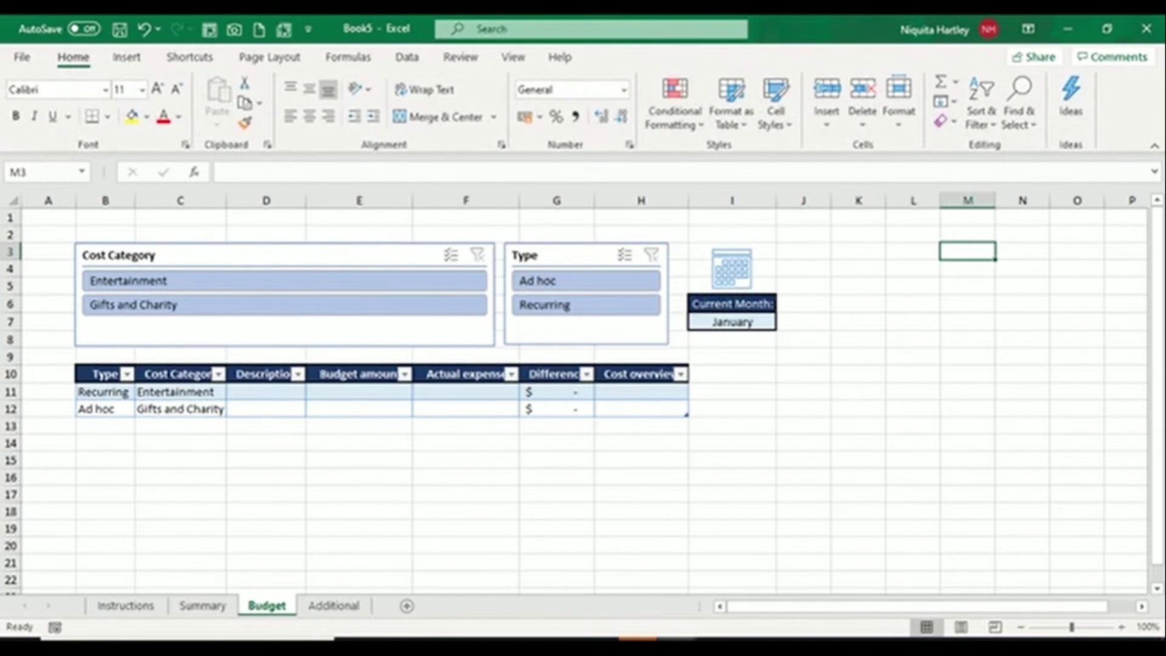
Choose June as the current month in I7 from its validation list.
click(733, 322)
click(784, 323)
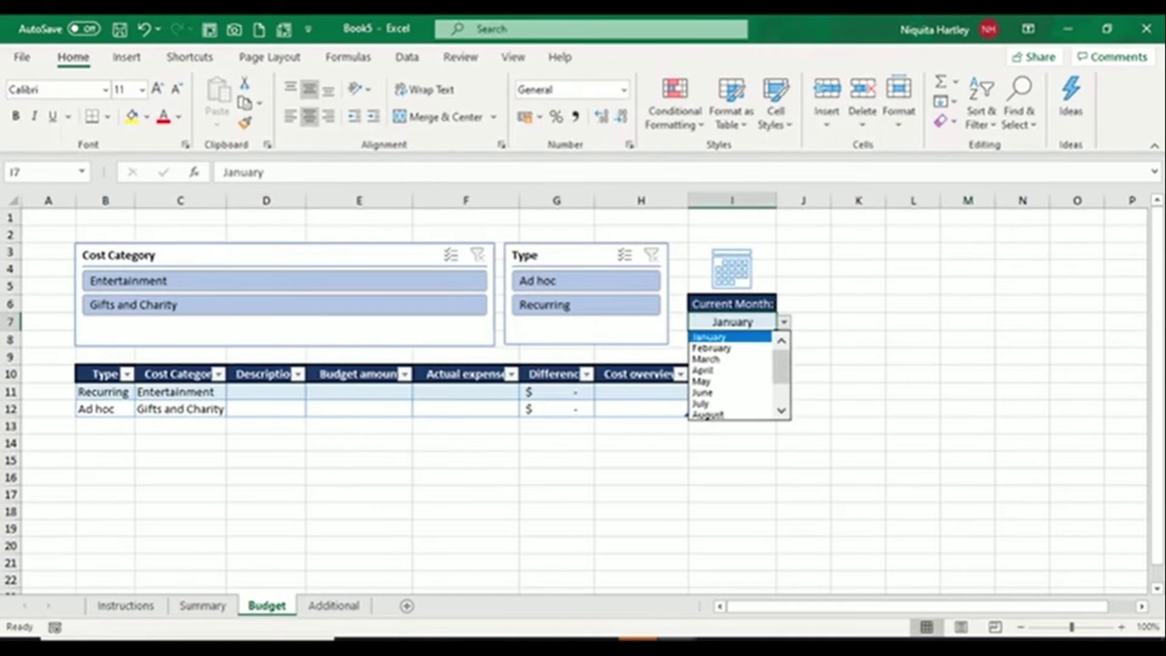
click(784, 322)
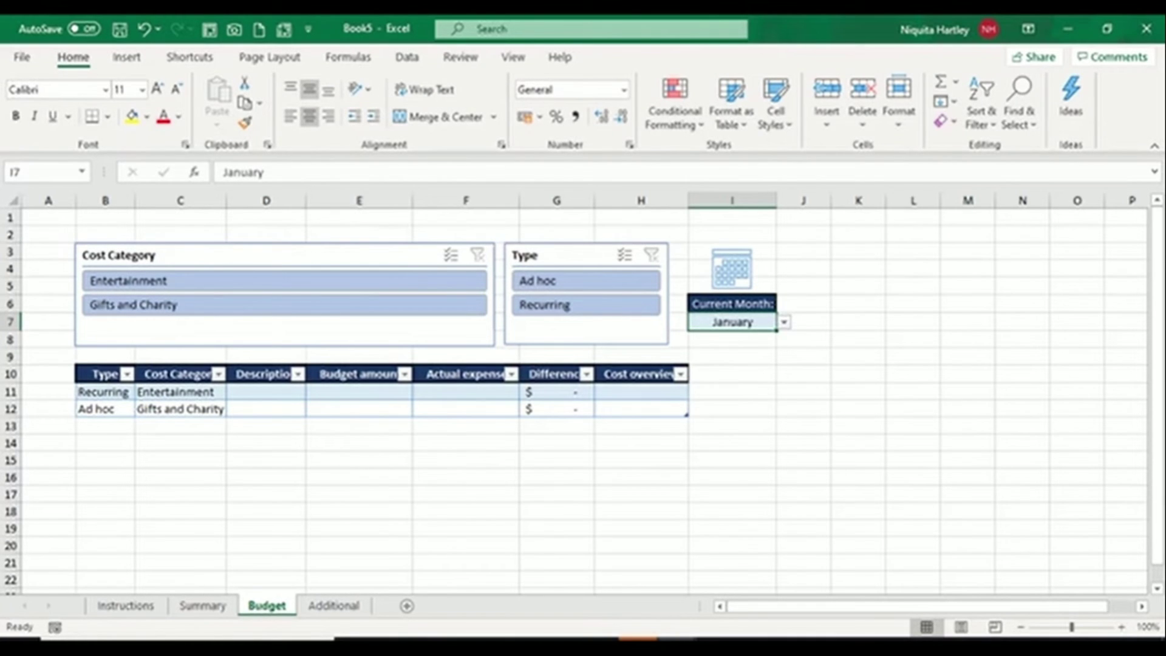
click(803, 322)
click(733, 322)
click(784, 322)
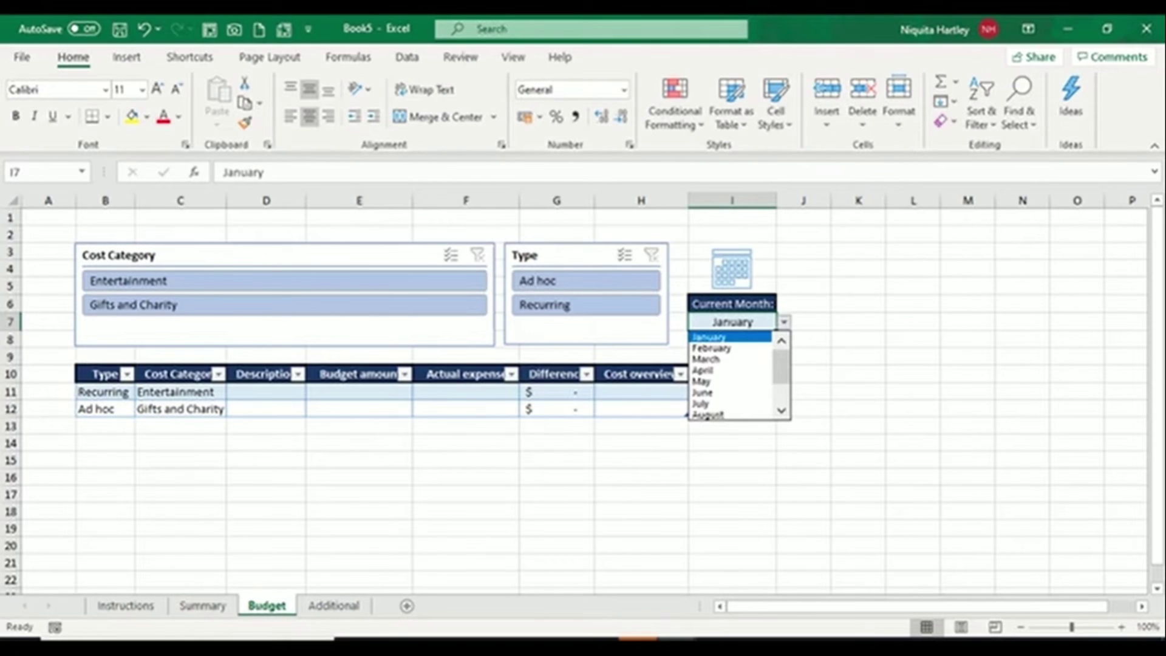
click(704, 393)
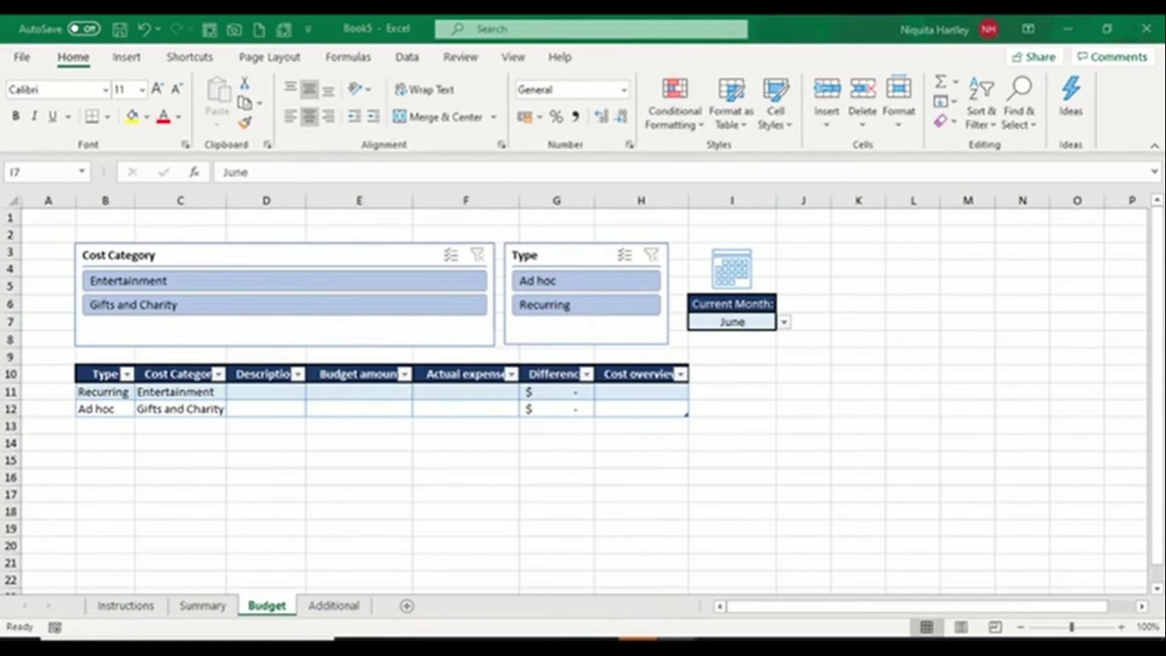
Copy the prepared Balances section from the other workbook and paste it into the Summary sheet at B7.
click(202, 605)
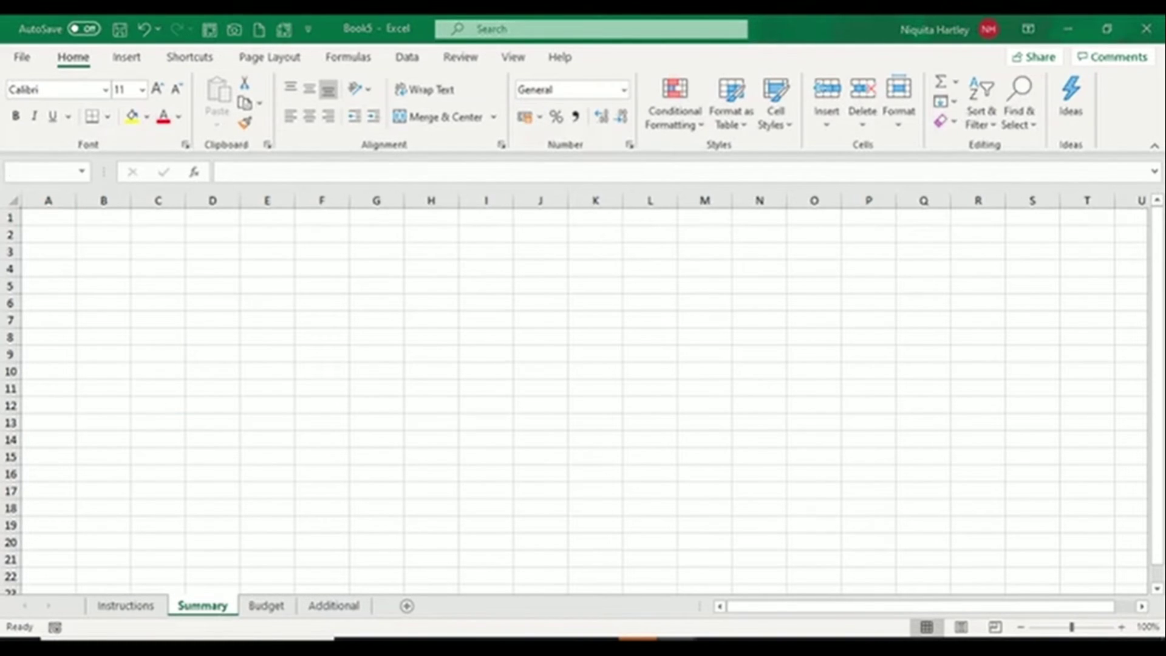
key(ctrl+c)
key(alt+Tab)
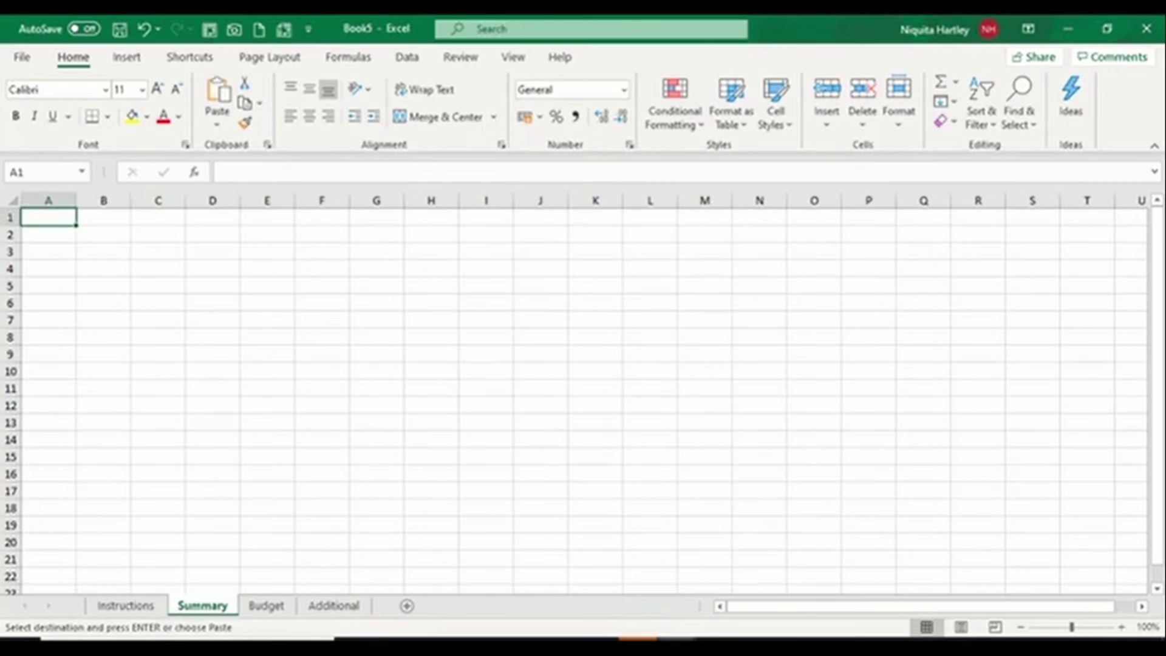
click(103, 320)
key(ctrl+v)
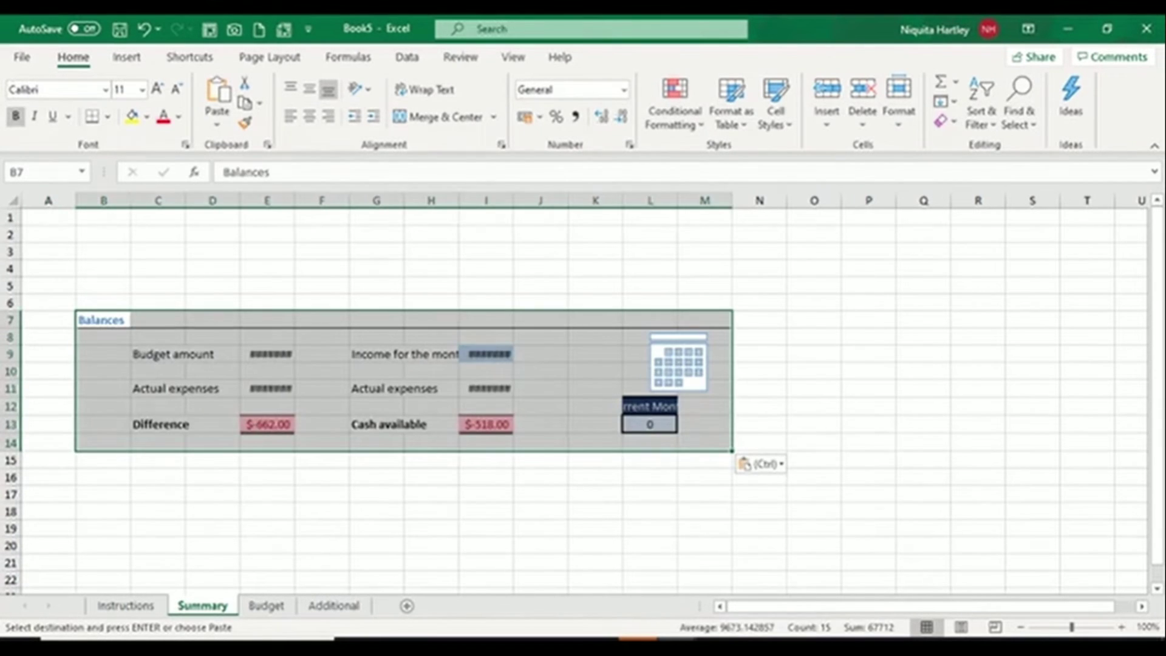
Clear the pasted Budget amount and Actual expenses values in E9 and E11.
click(264, 354)
key(shift+Down)
key(Delete)
key(Right)
key(Down)
key(Left)
key(Down)
key(Delete)
Clear the Income for the month and Actual expenses values in I9 and I11, and widen columns E, G, I and L to fit.
key(Right)
key(Right)
key(Right)
key(Up)
key(Up)
key(Right)
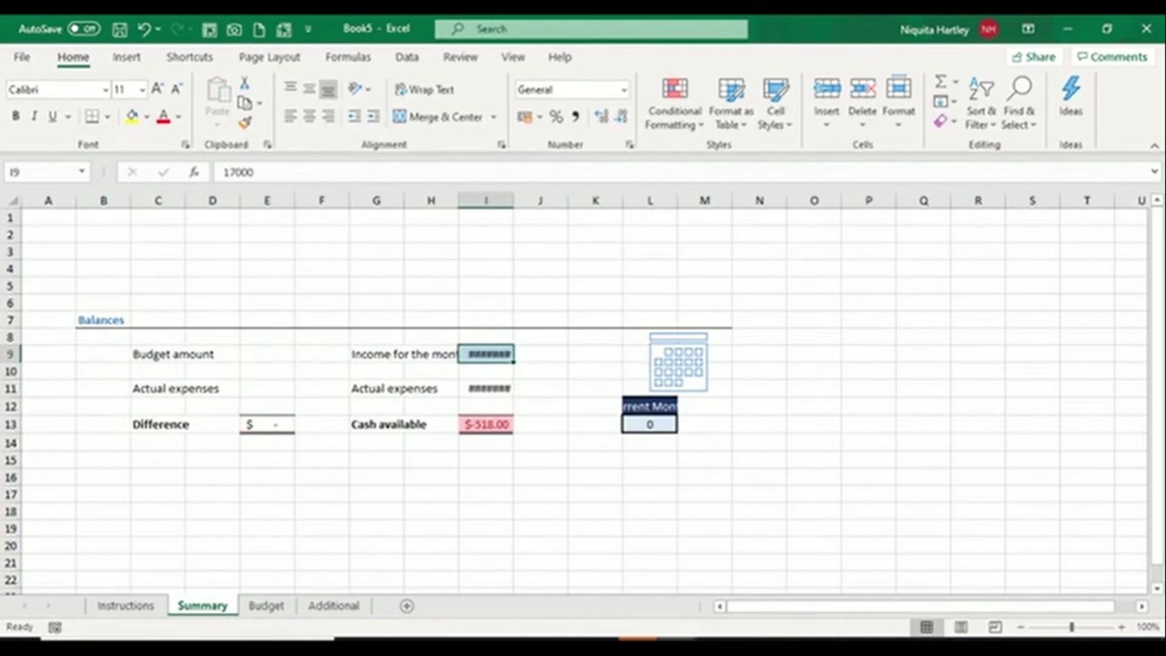
key(Delete)
key(Down)
key(Down)
key(Delete)
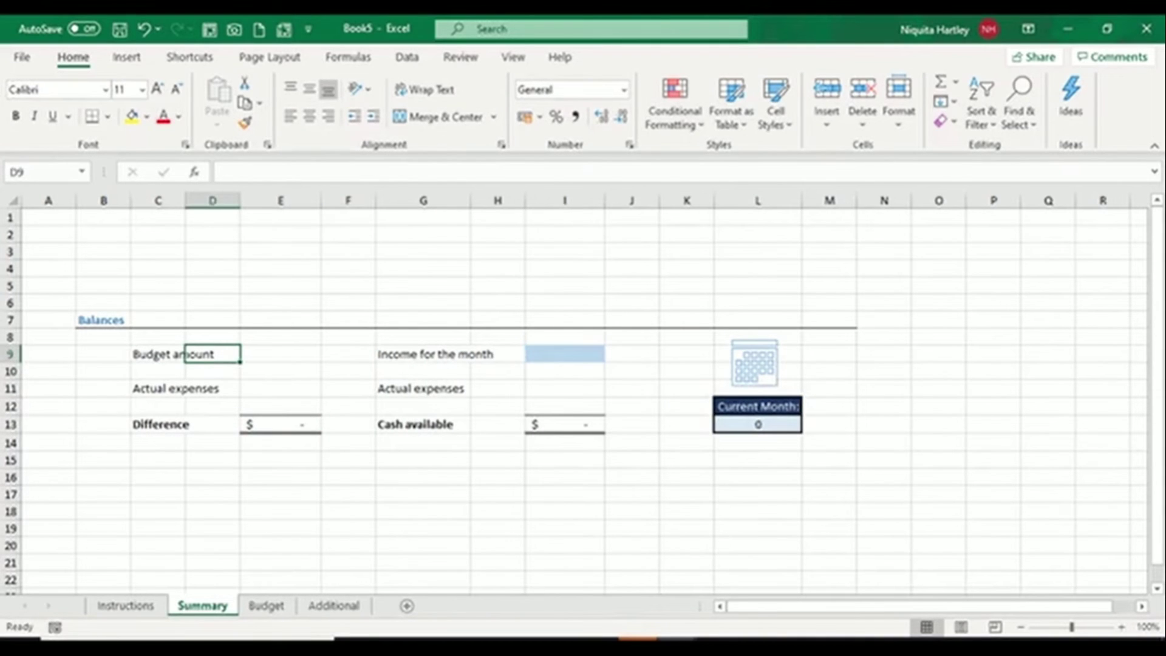
Examine the Difference and Cash available formulas in E13 and I13 and the input cells they refer to.
key(Right)
key(Down)
key(Down)
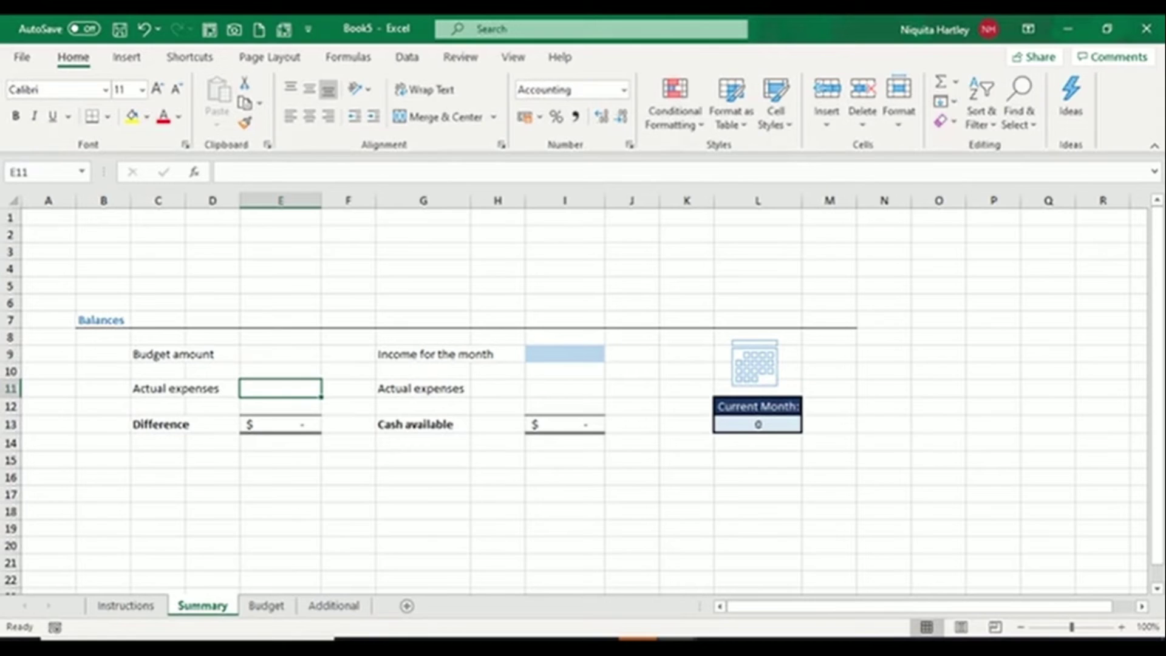
click(280, 424)
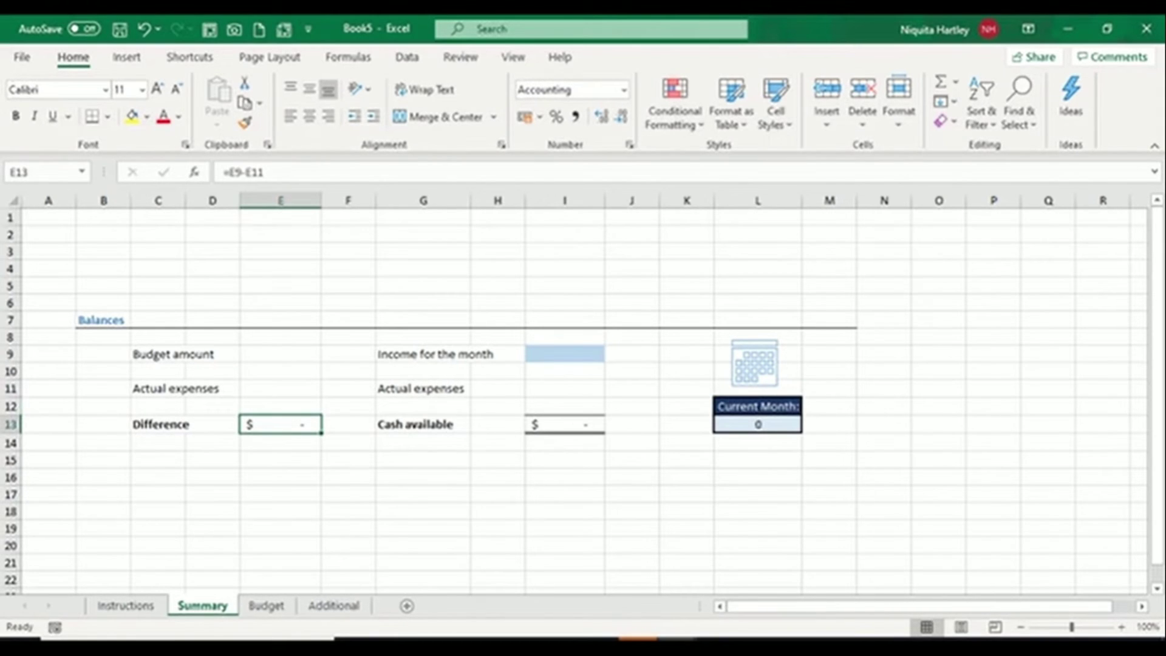
click(564, 424)
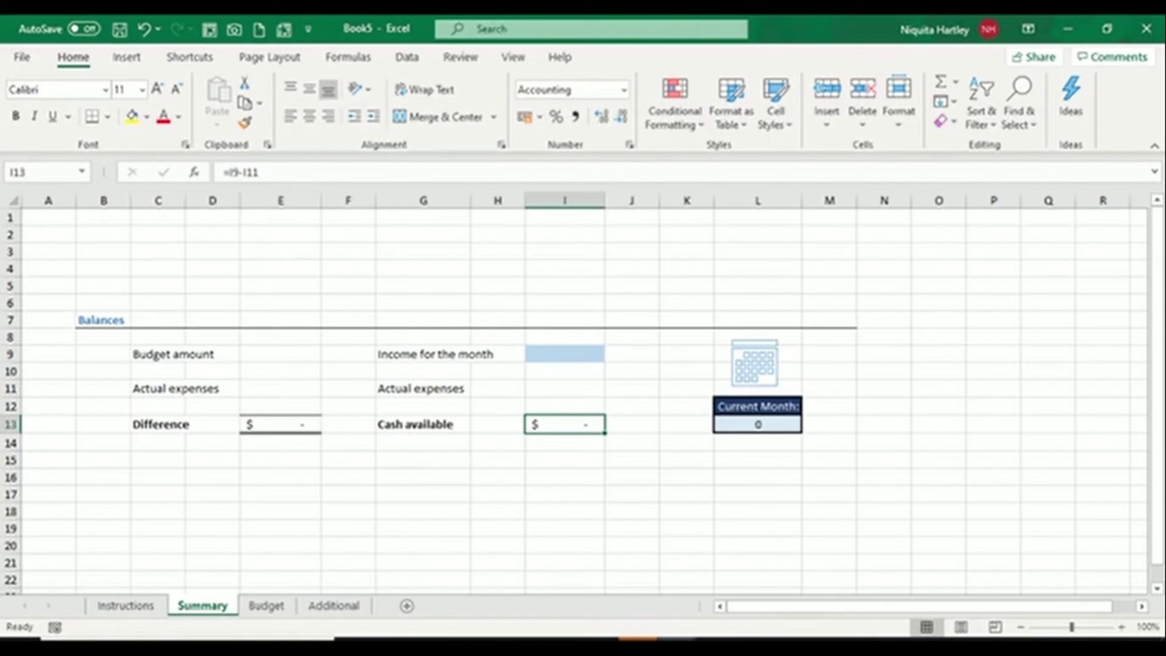
key(Up)
key(Up)
key(Up)
key(Up)
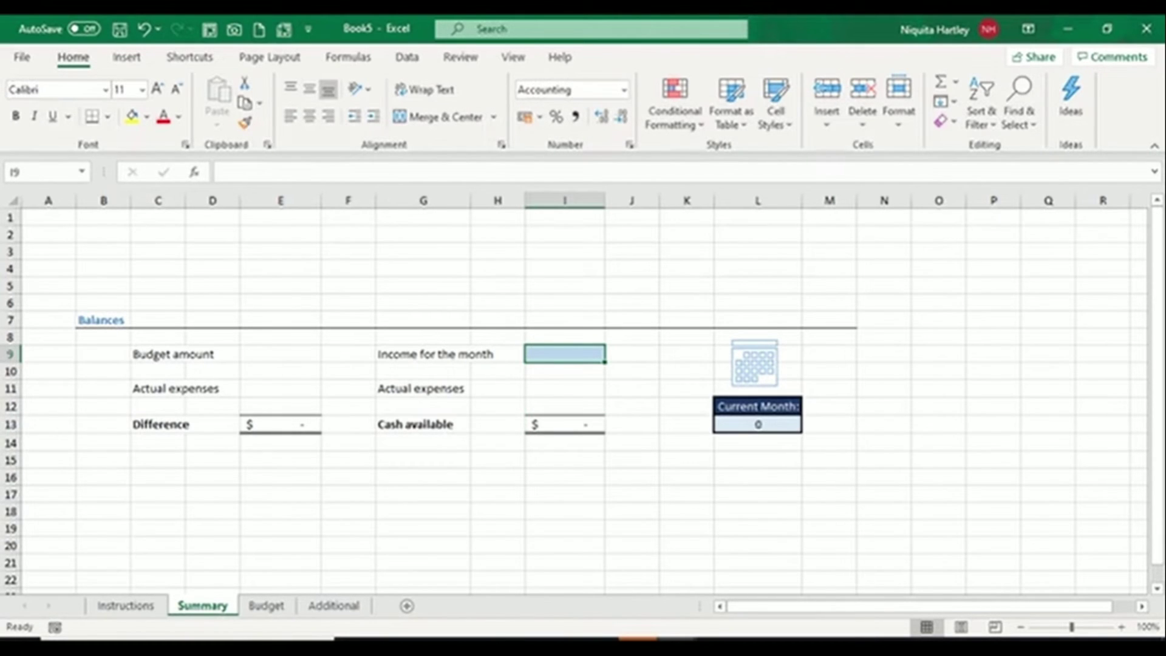
key(Down)
key(Down)
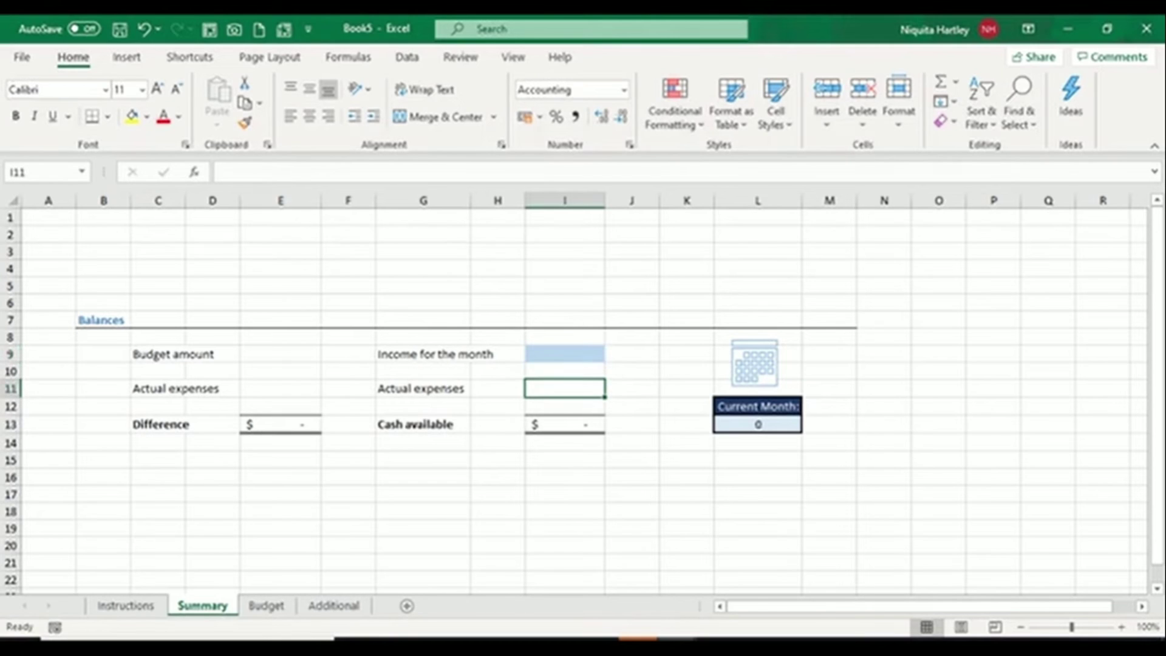
key(Down)
key(Down)
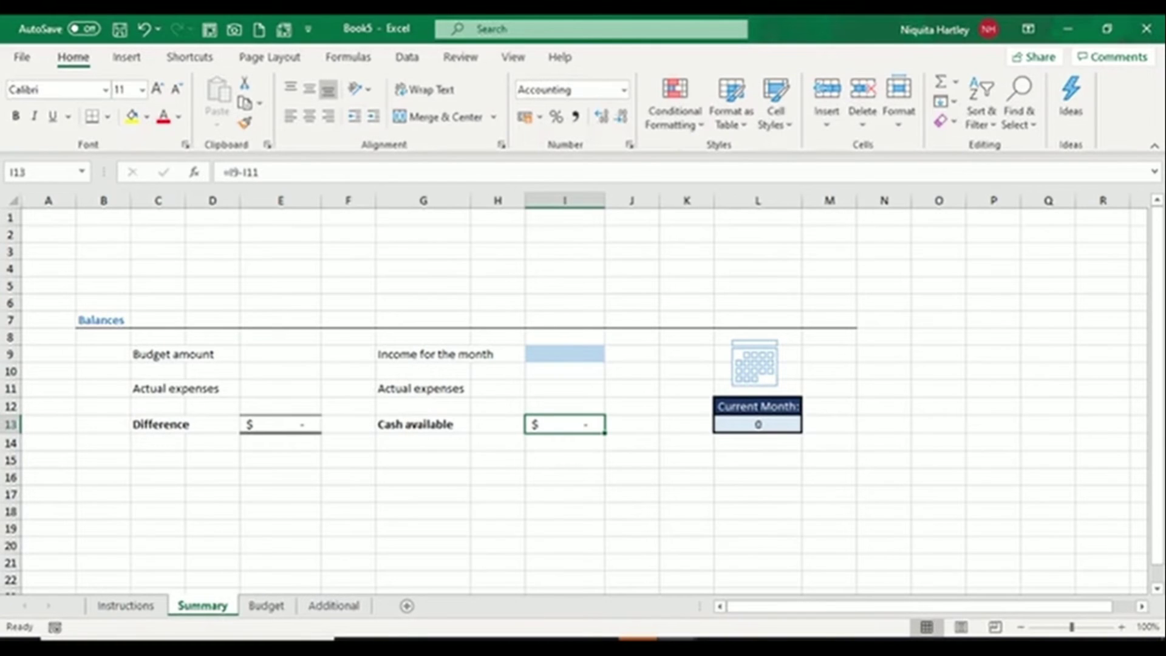
Total the budget amounts in E9 with =SUM(Budget!E:E).
double_click(280, 354)
text(=sum()
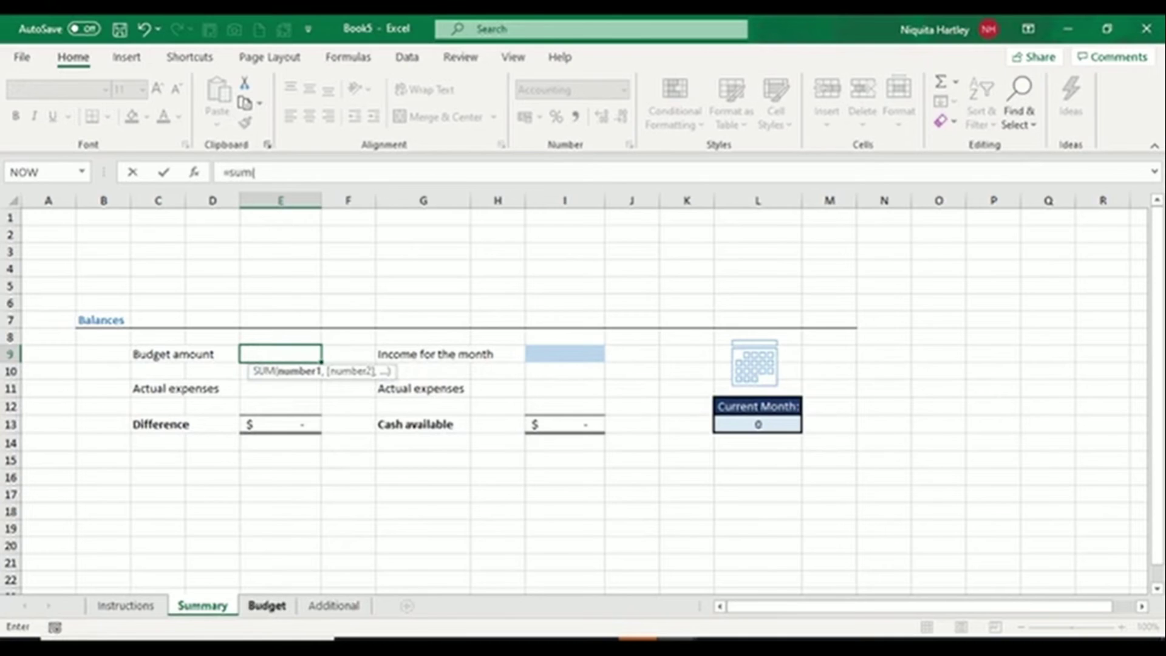
click(267, 605)
click(359, 201)
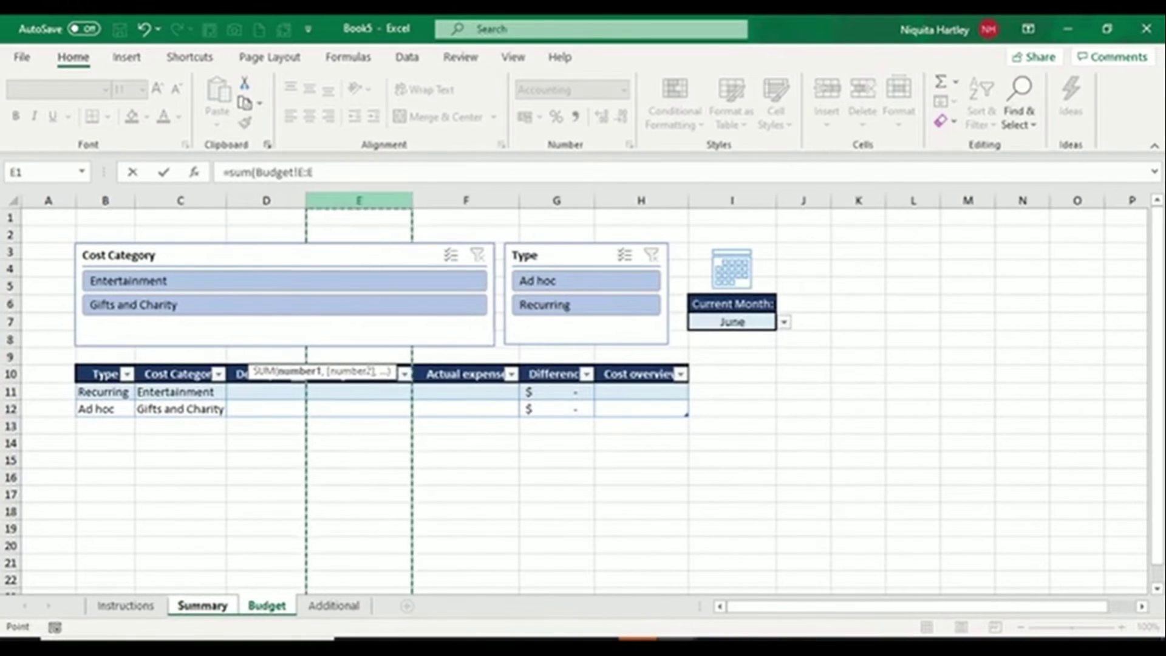
key(Return)
key(Up)
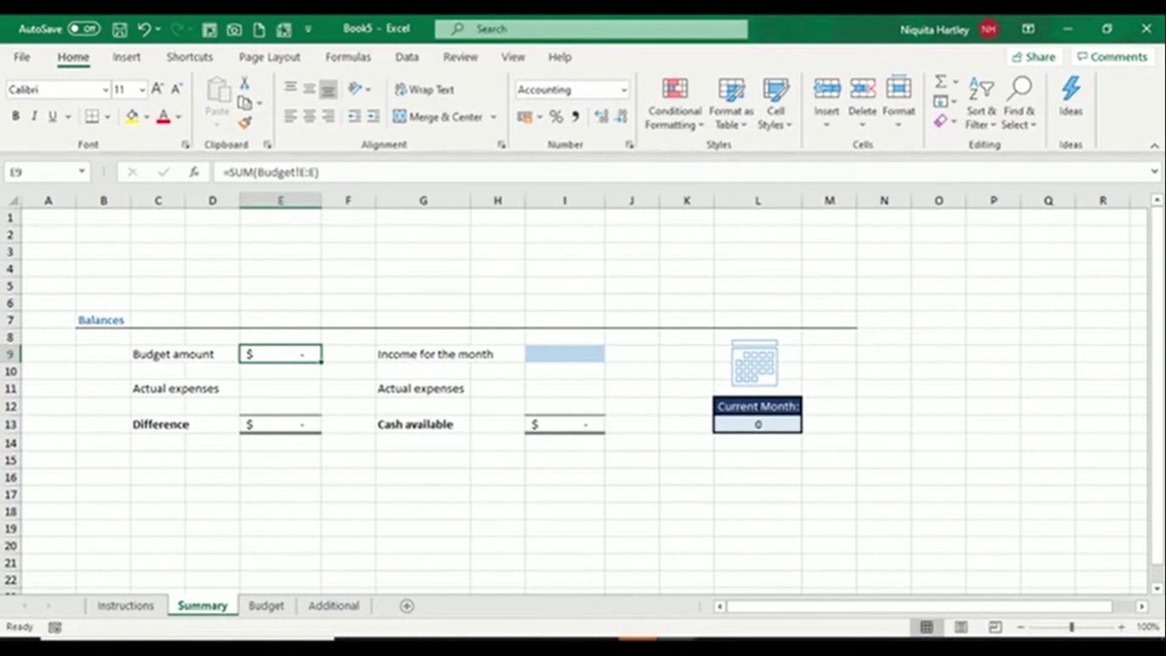
Total the actual expenses in E11 with a SUM of column F on the Budget sheet.
click(281, 389)
text(=sum()
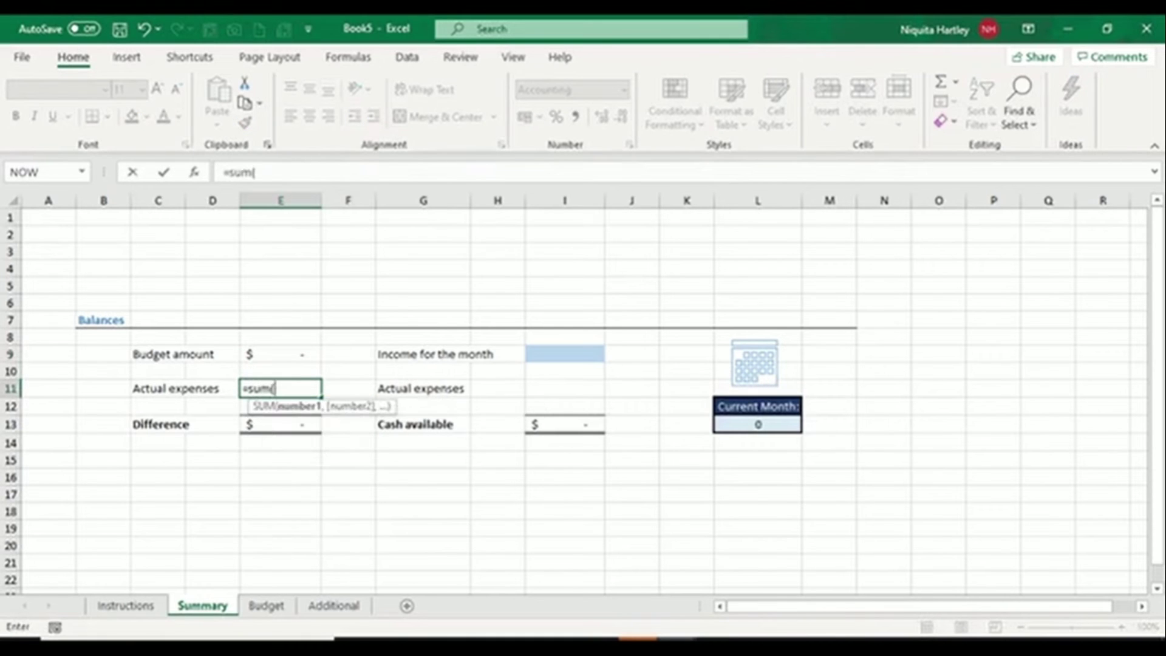
click(266, 605)
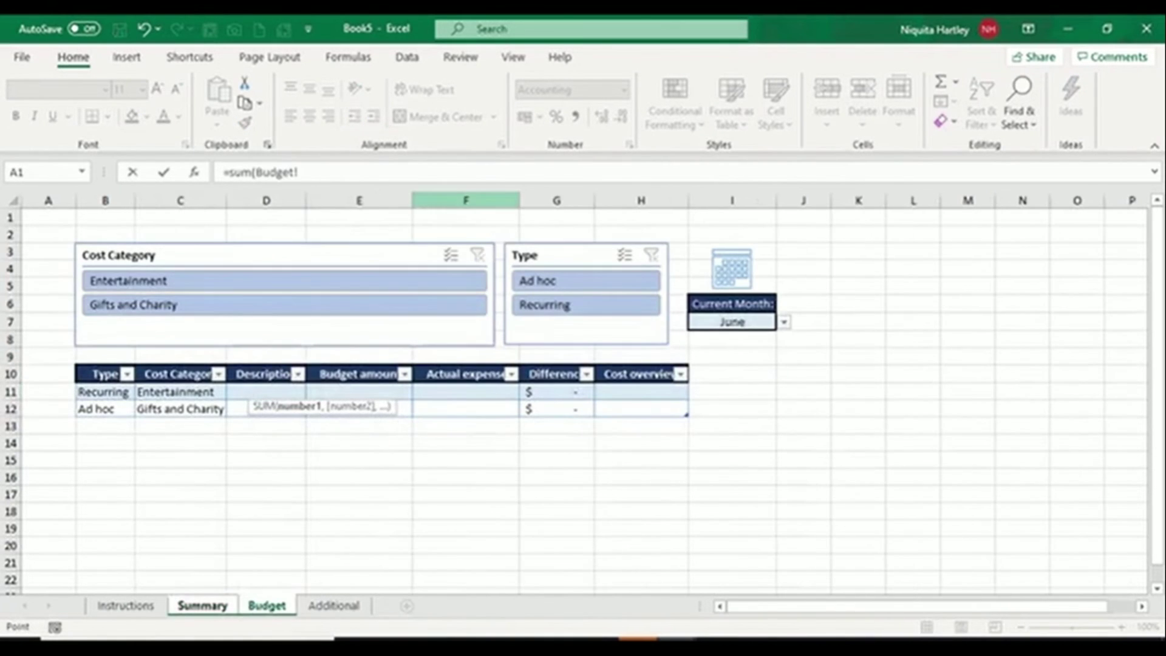
click(466, 201)
key(Return)
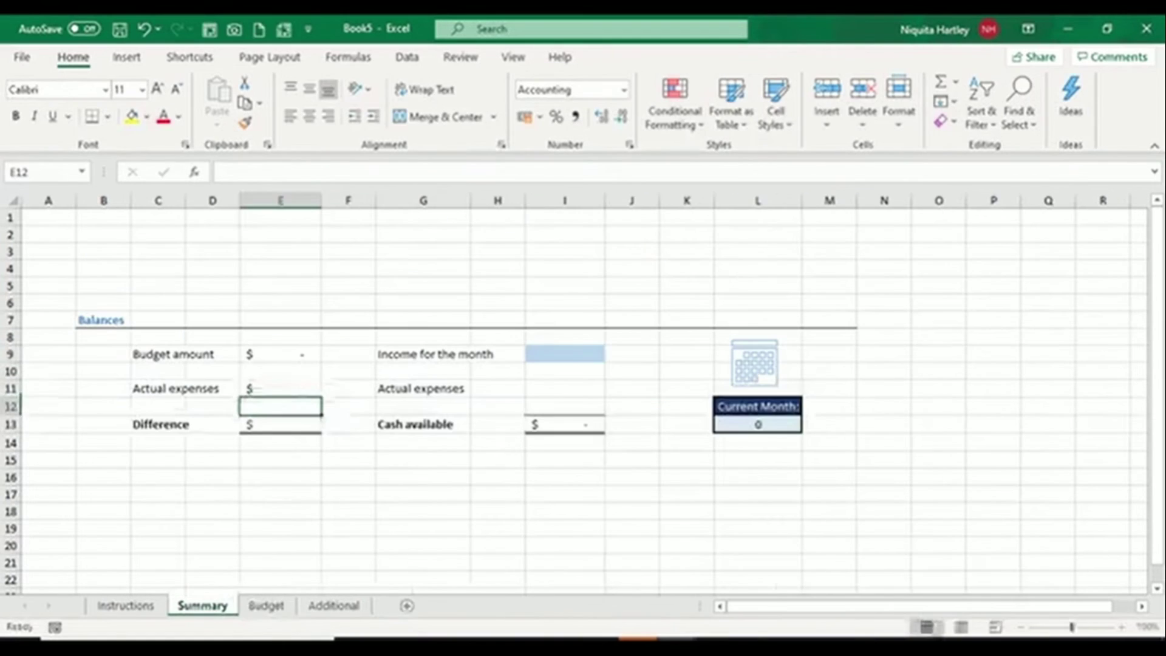
Enter a SUM formula in I11 for the Actual expenses beside Cash available, referencing Budget!F1.
key(Right)
key(Right)
key(Right)
key(Right)
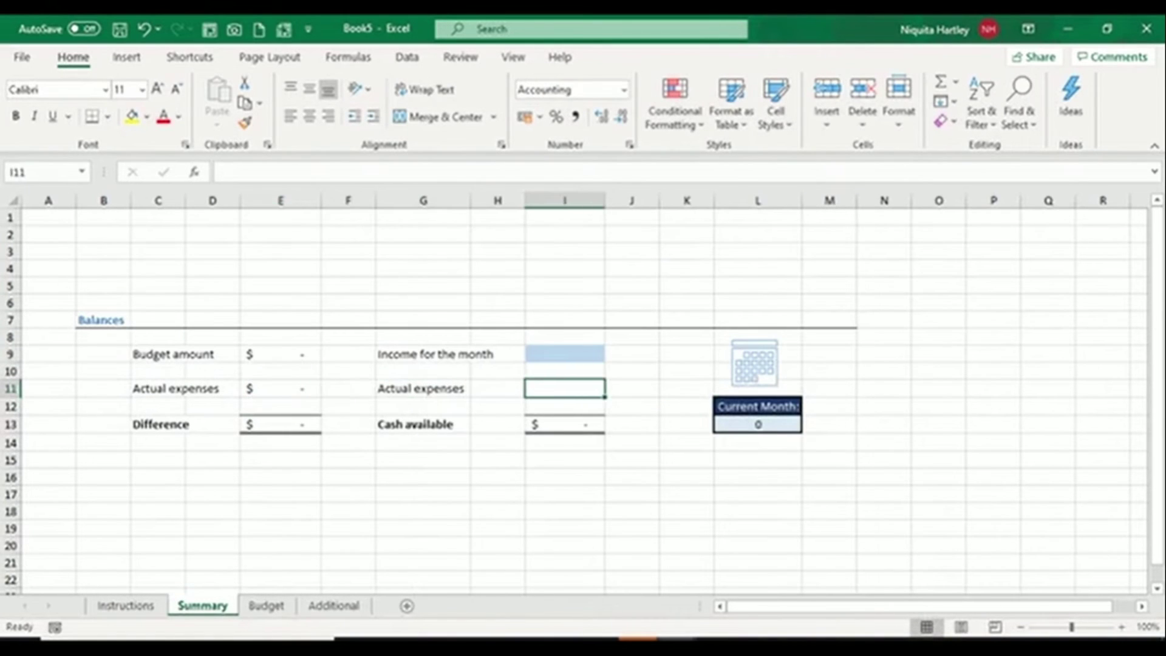
text(=sum()
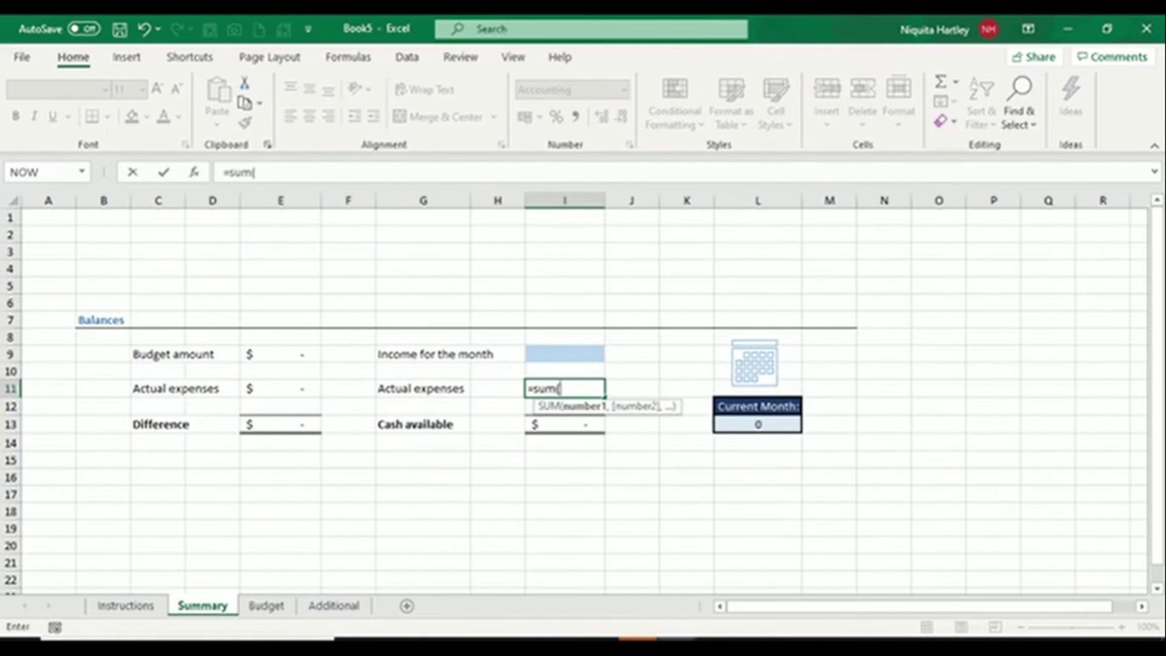
click(266, 606)
click(466, 217)
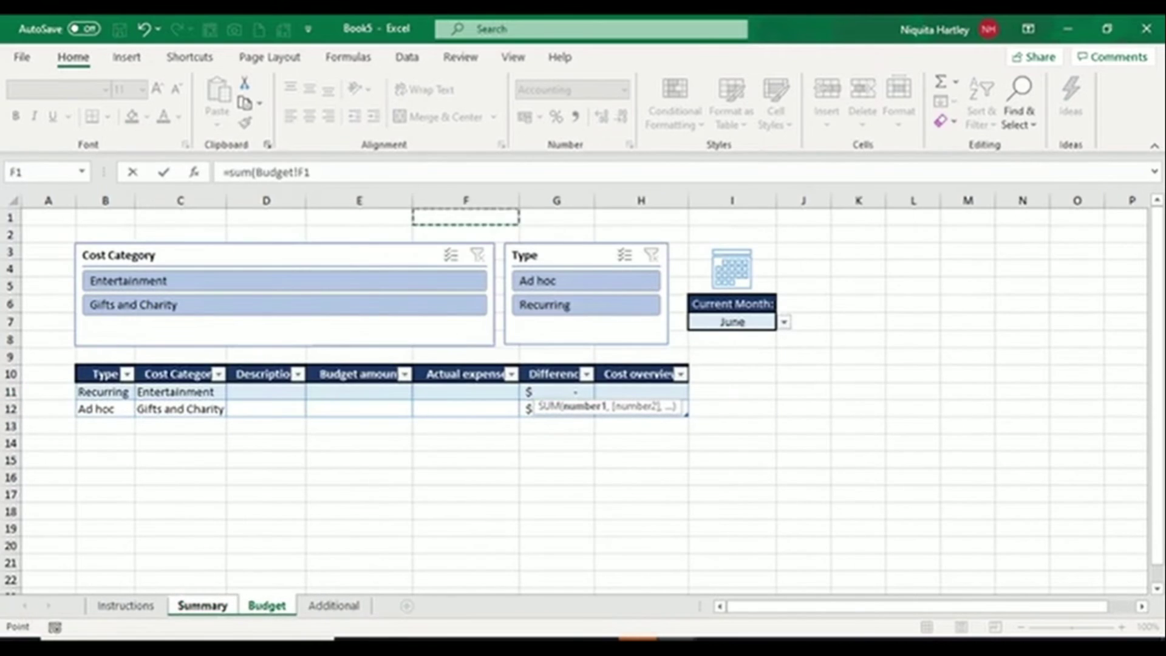
key(Return)
Check the Difference and Cash available formulas in E13 and I13, and clear the Current Month value in L13.
click(280, 424)
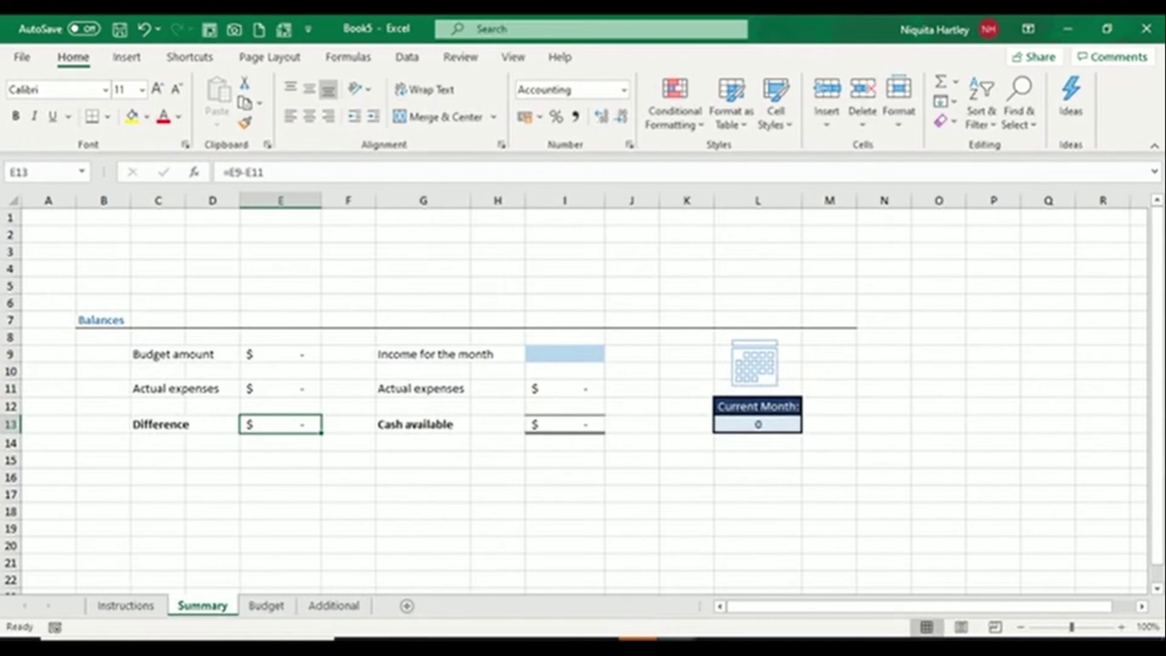
click(565, 424)
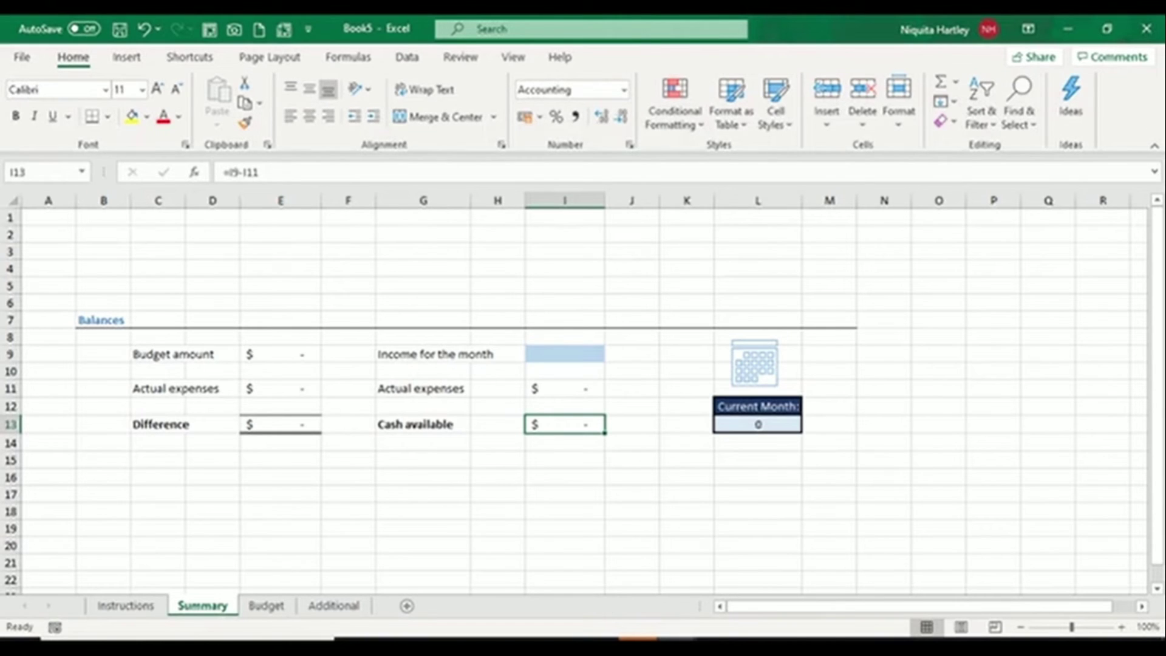
click(758, 425)
key(Delete)
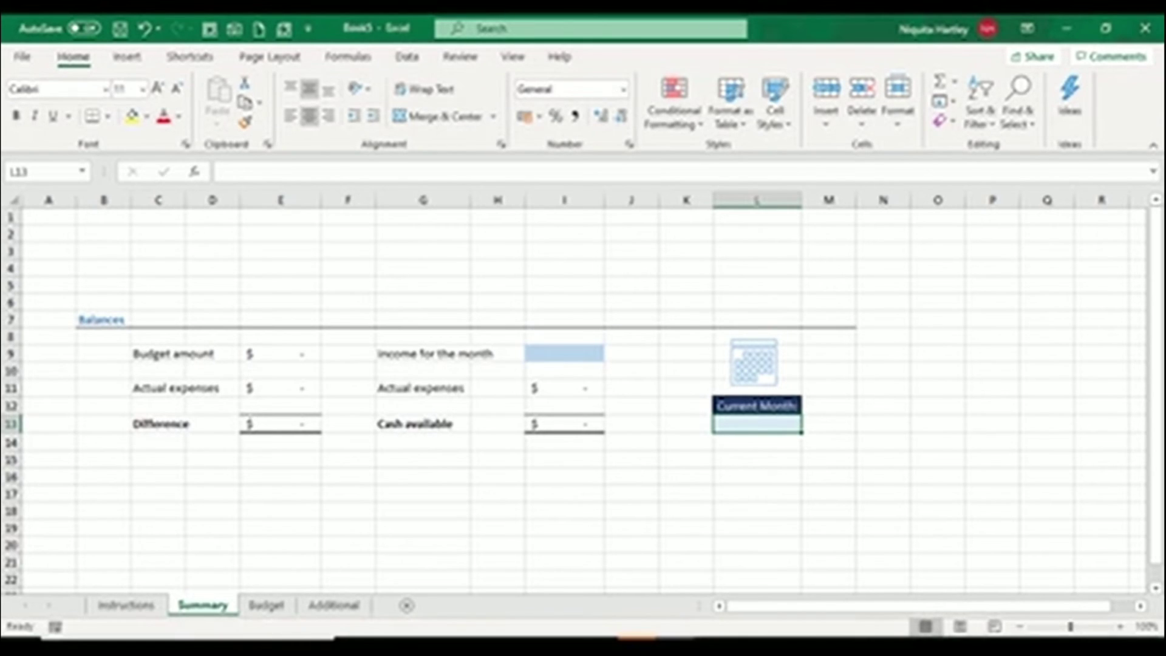
Link the Current Month cell L13 on the Summary sheet to the month selected in I7 on the Budget sheet.
text(=)
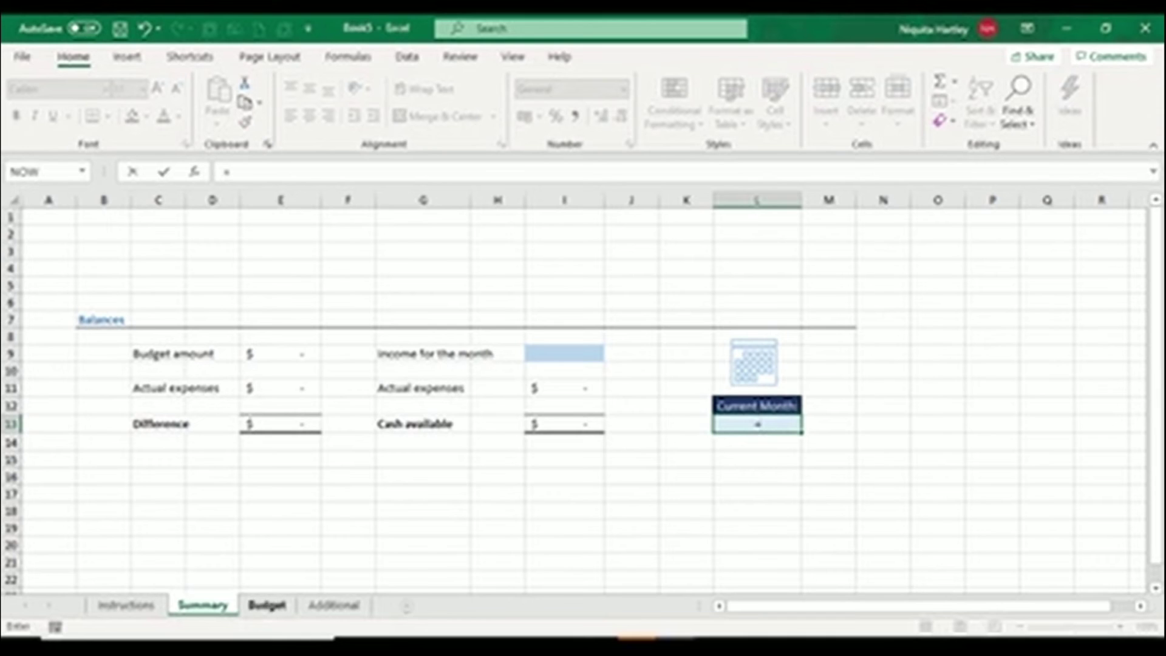
click(266, 606)
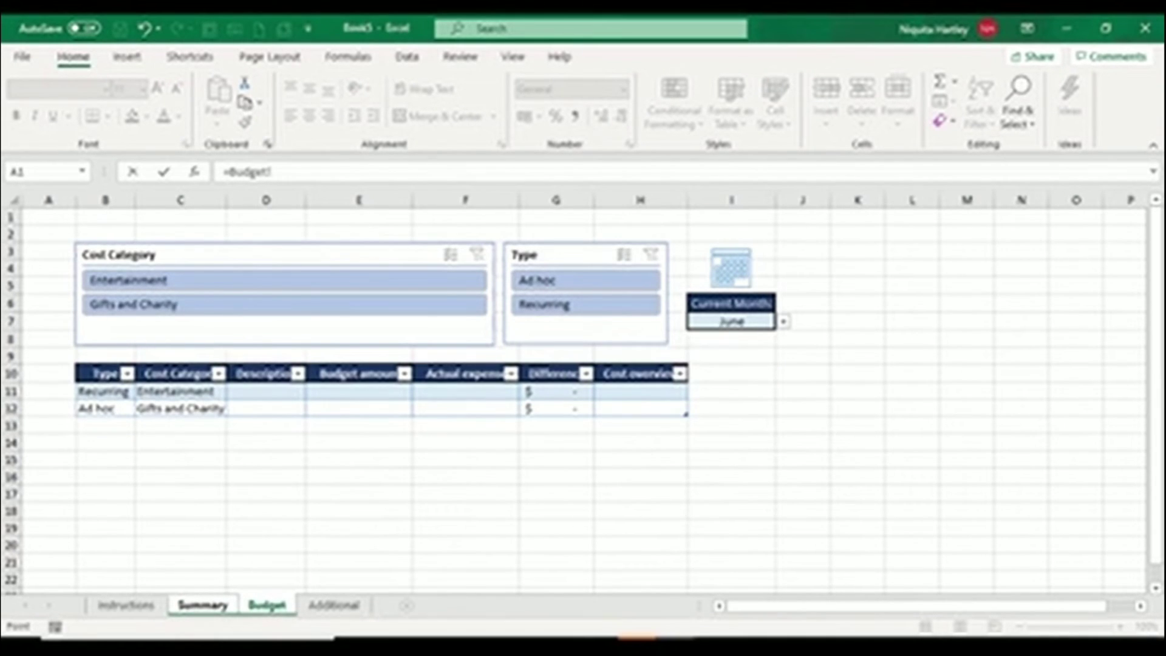
click(731, 322)
key(Return)
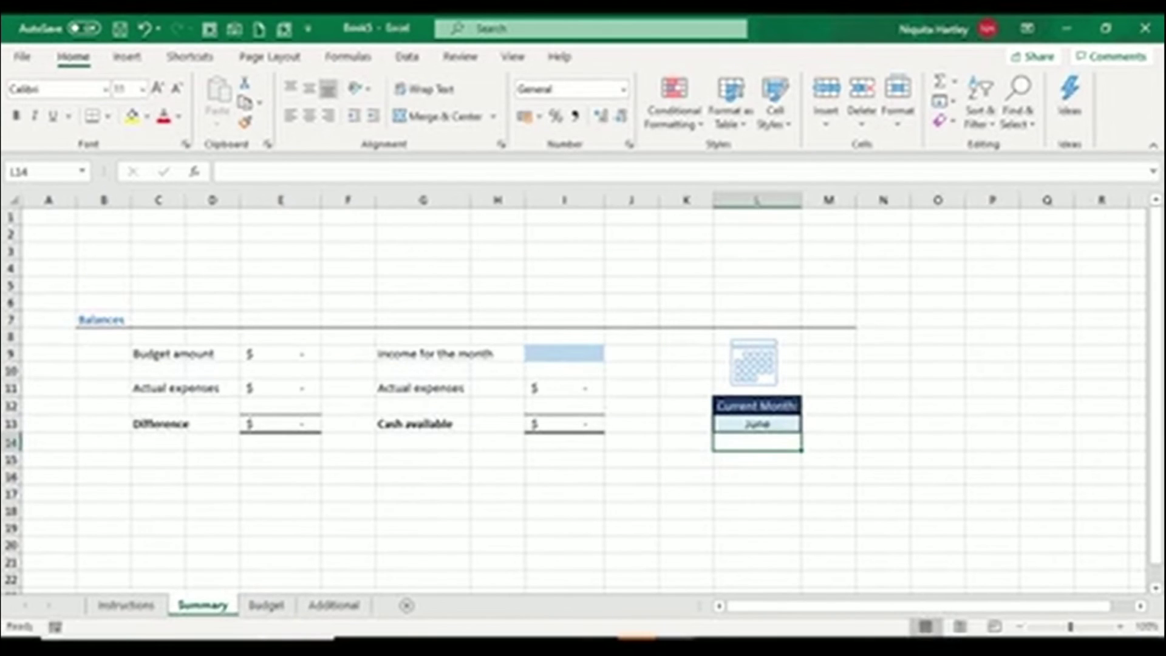
Set the Budget sheet's Current Month to August and check the linked month in L13 on the Summary sheet.
click(267, 605)
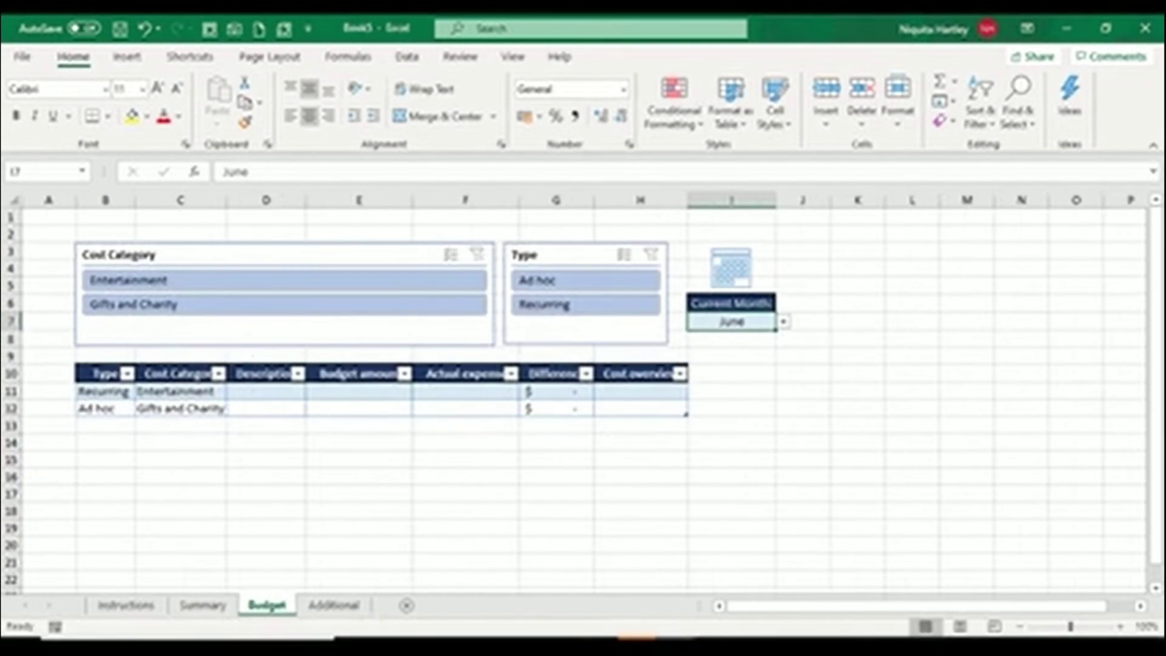
click(783, 322)
click(723, 370)
click(203, 605)
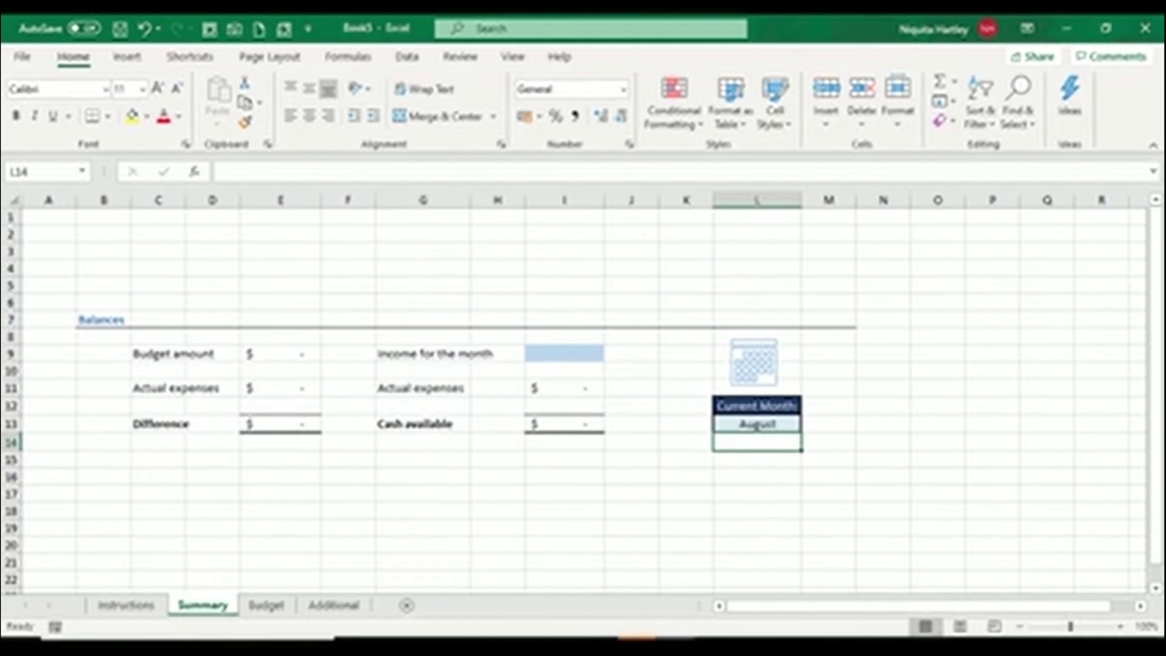
click(756, 425)
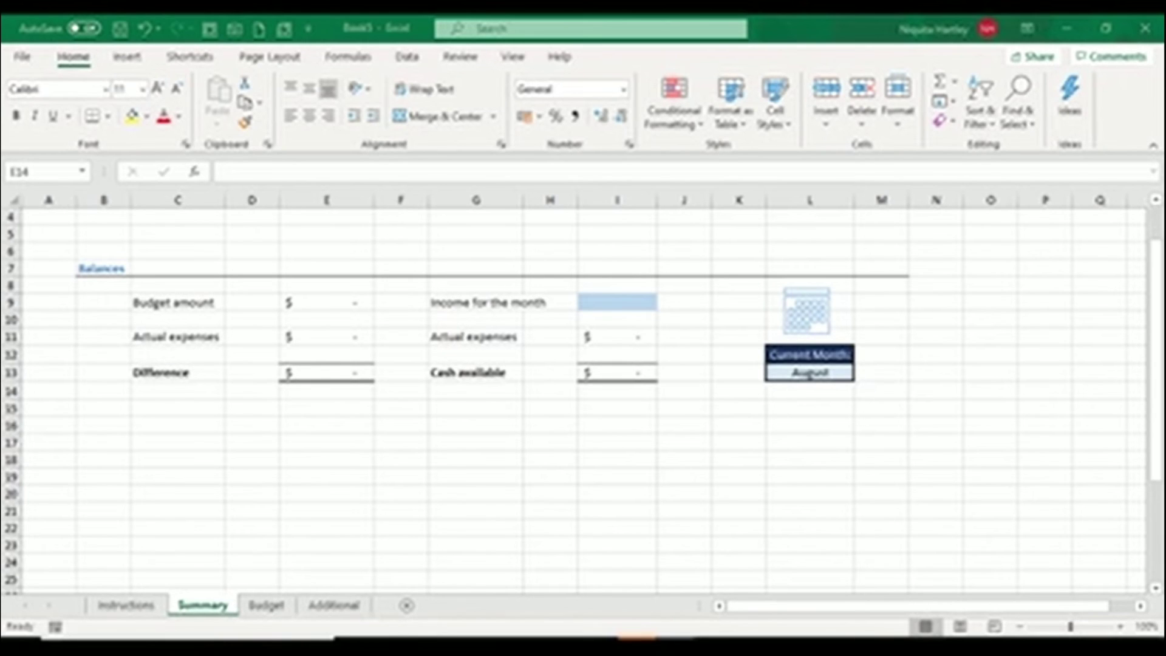
Copy the prepared Actual expenses breakdown section, with its Category list and TOTAL row, into the Summary sheet starting at B15.
key(ctrl+c)
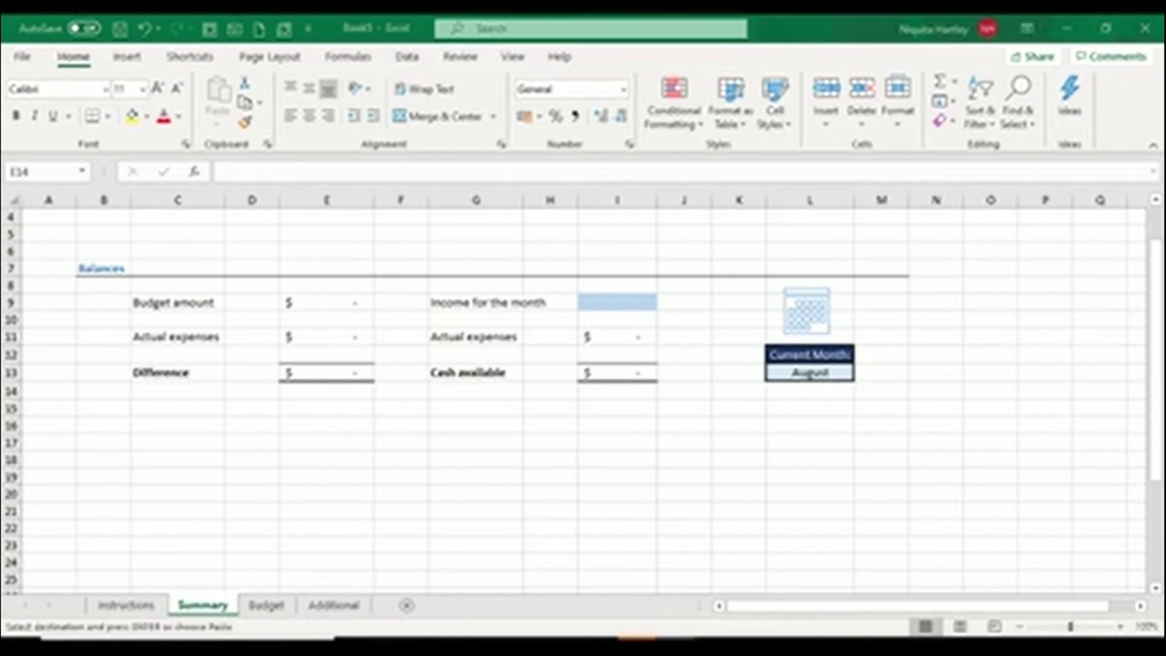
key(Down)
key(Left)
key(Left)
key(Left)
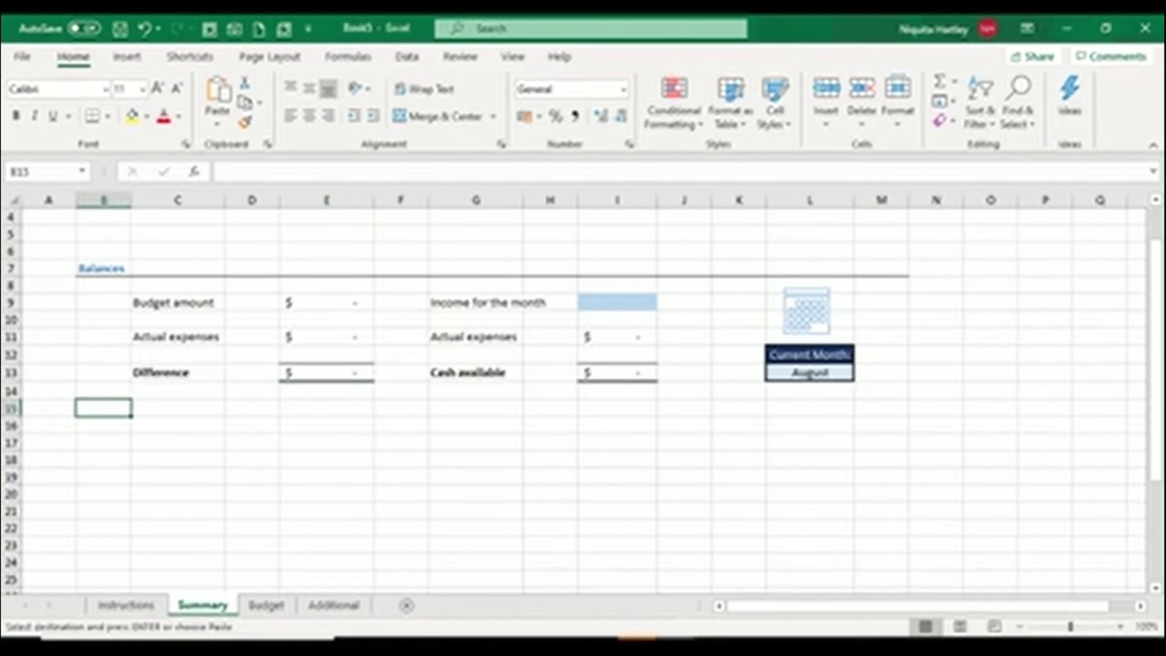
key(ctrl+v)
scroll(492, 394, down, 3)
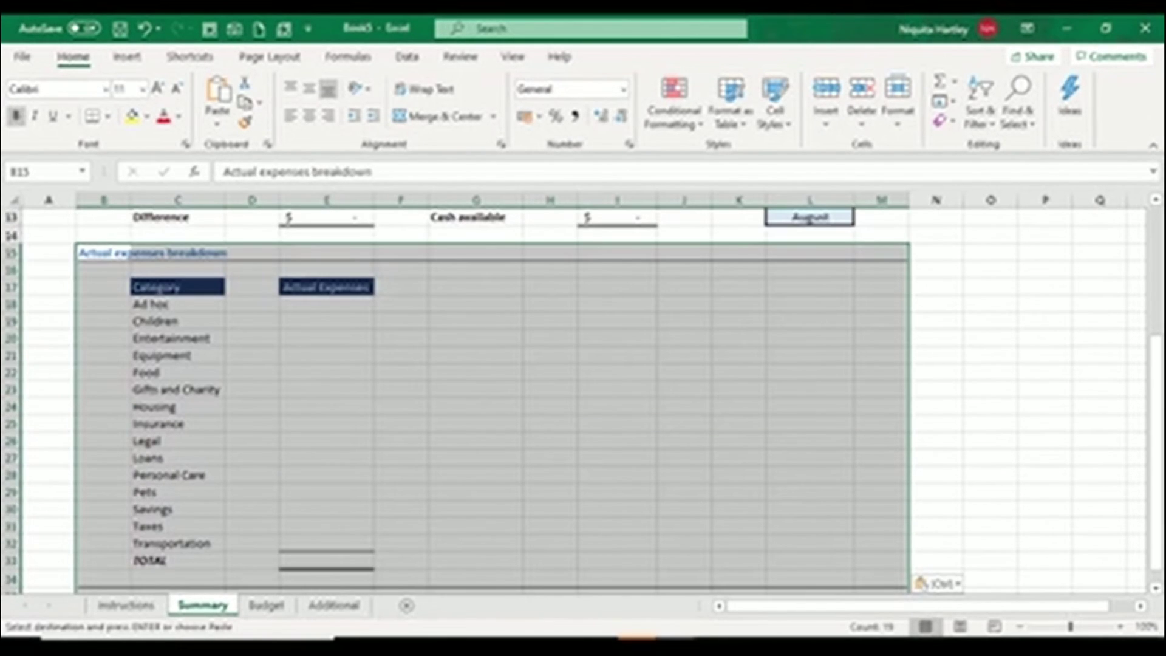
Start a SUMIF formula in E18 for the Ad hoc category's actual expenses.
click(167, 304)
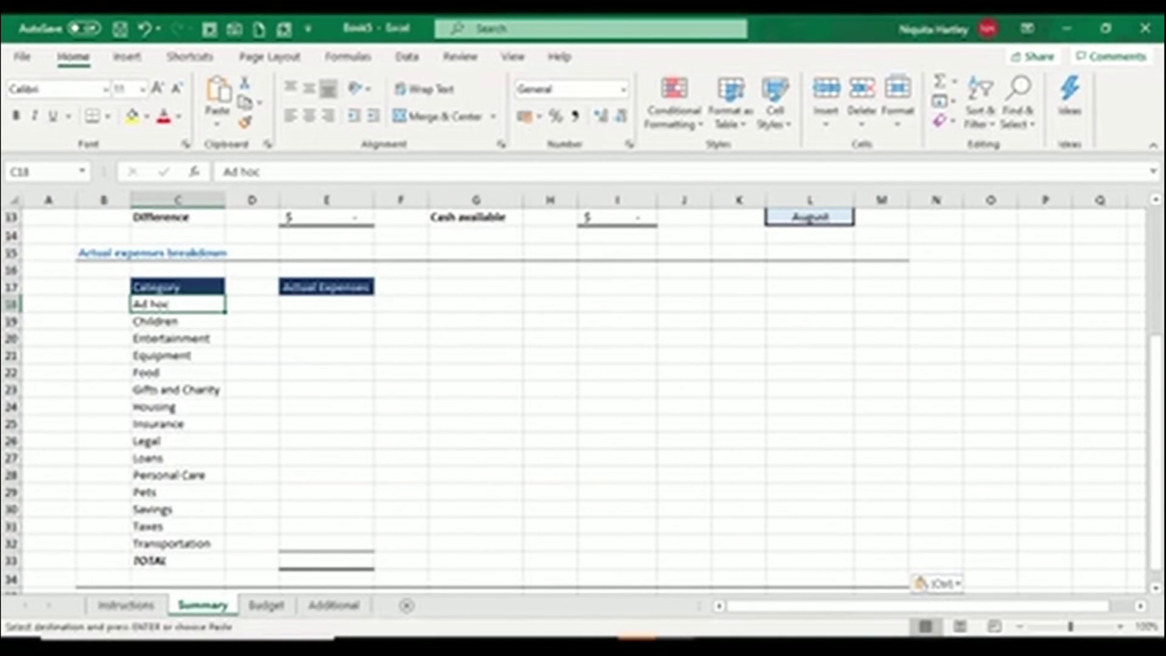
click(327, 304)
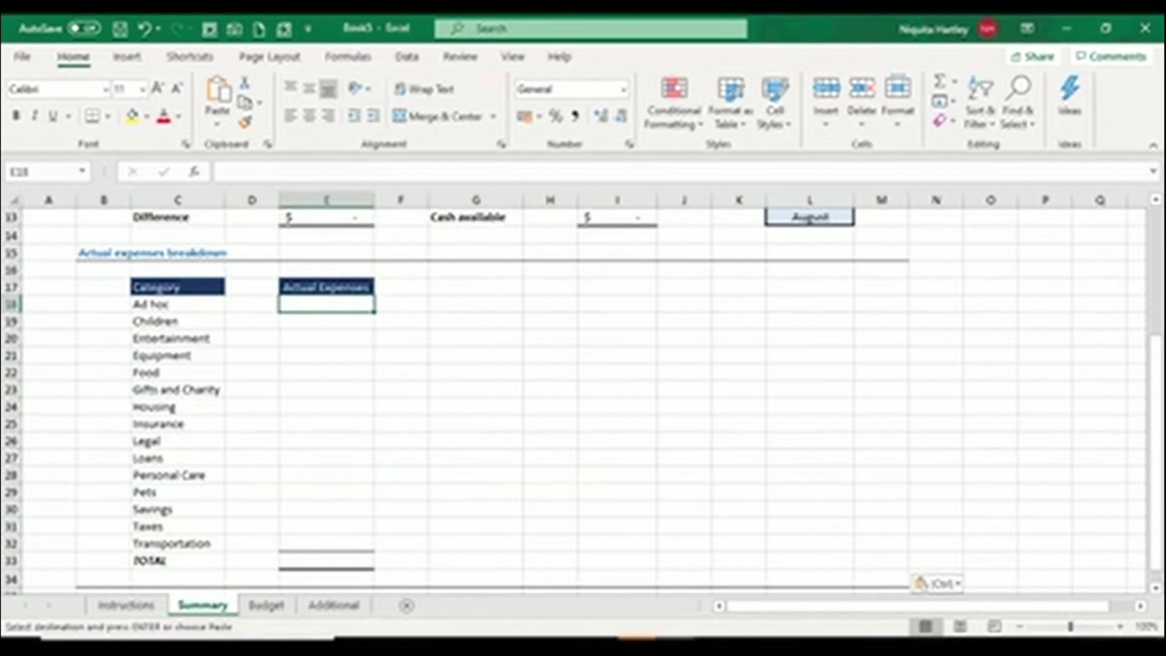
text(=sumif()
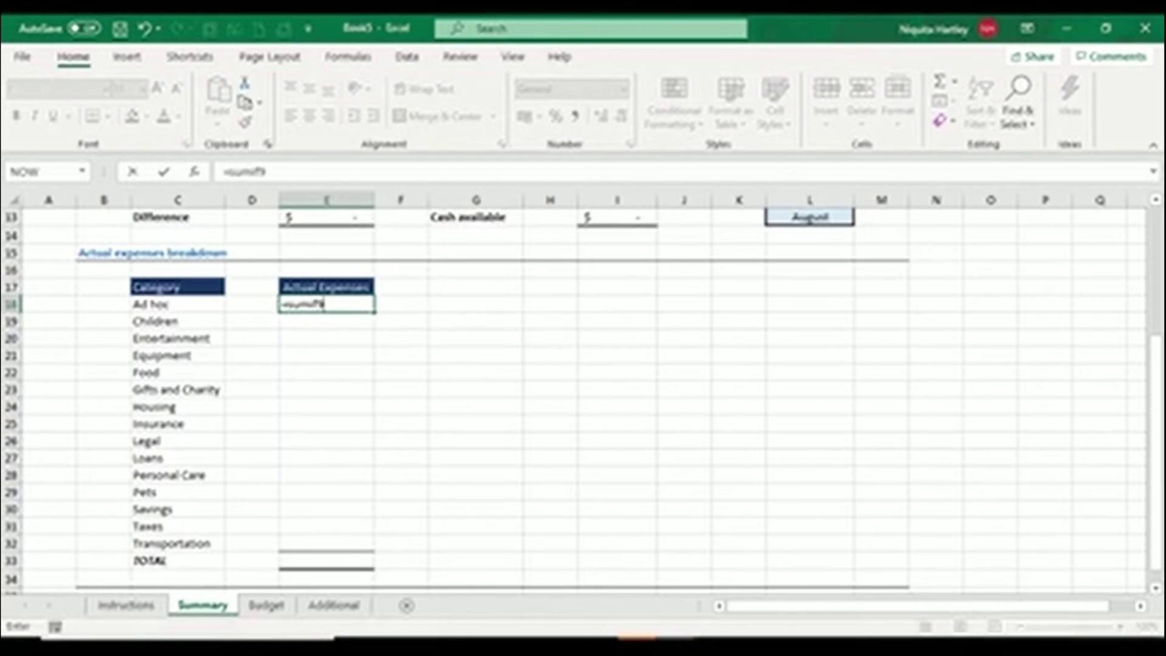
key(BackSpace)
text(()
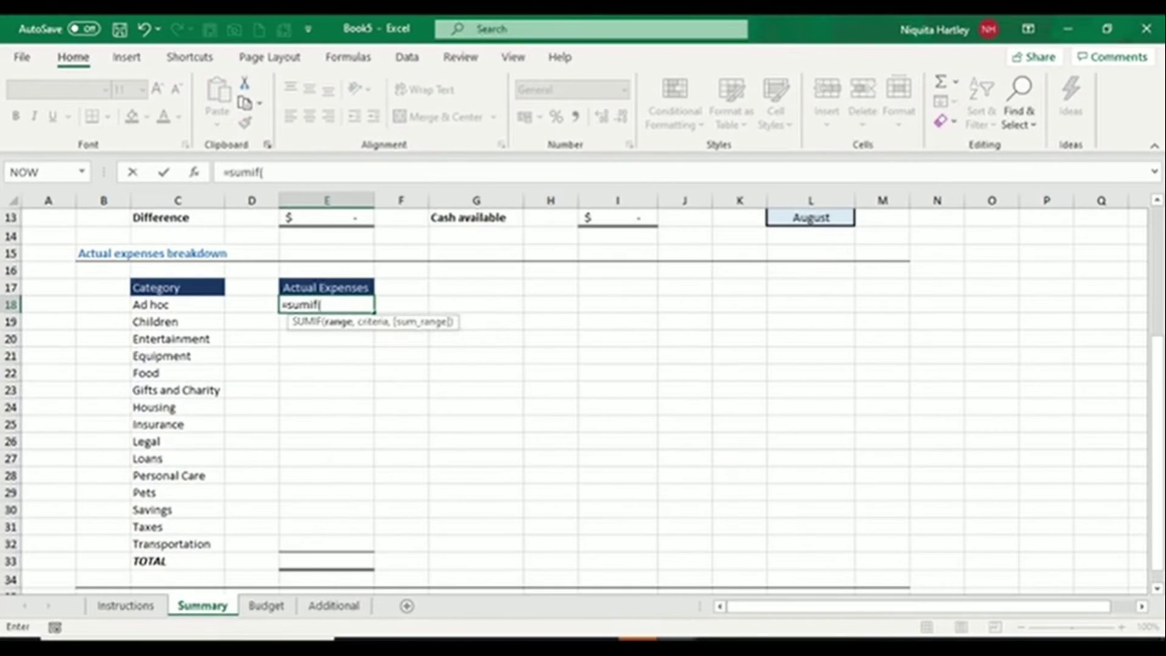
click(177, 304)
text(,)
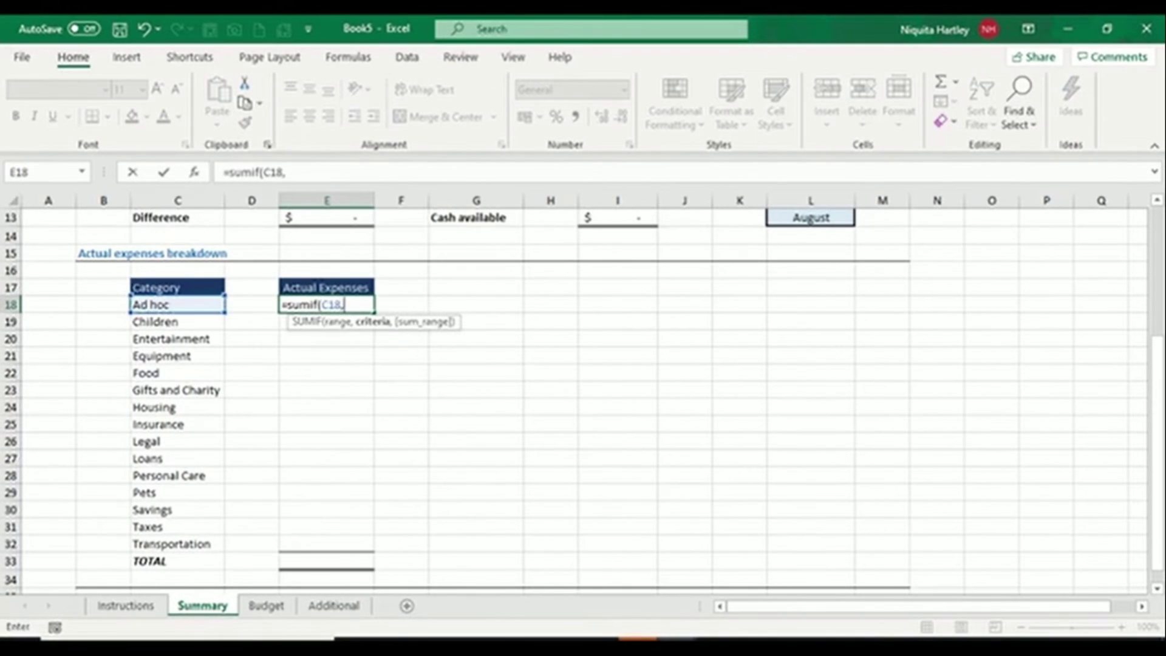
key(BackSpace)
key(BackSpace)
key(BackSpace)
key(BackSpace)
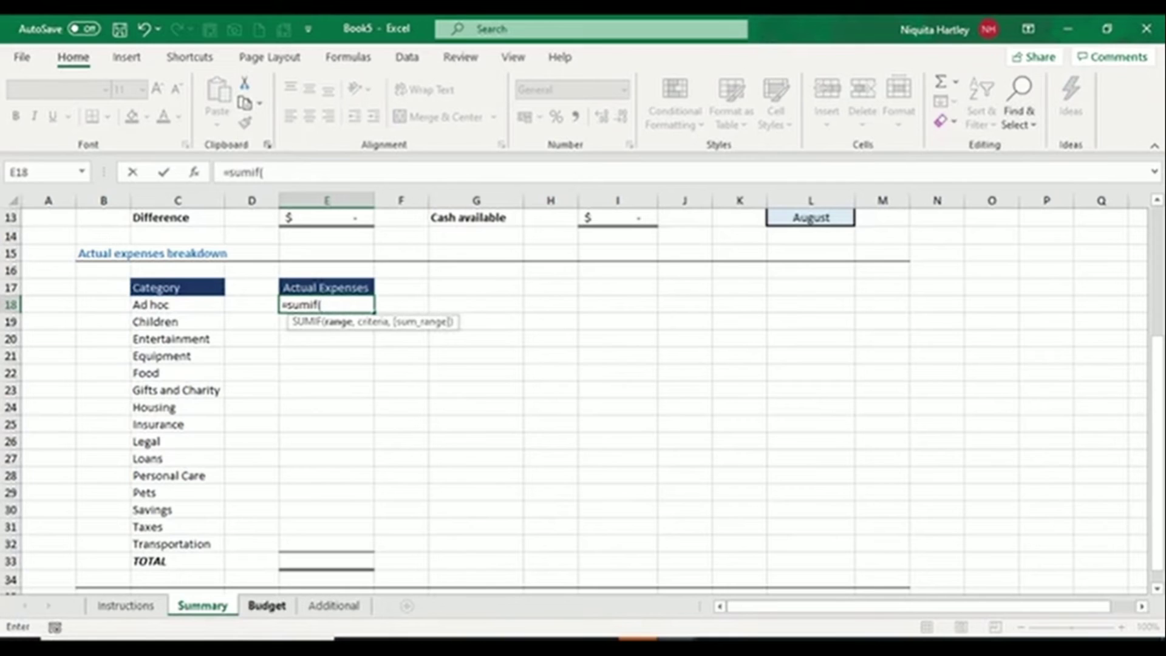
Complete the SUMIF in E18 with Budget column C as range, Summary!C18 as criteria and Budget column F as sum range.
click(268, 606)
click(180, 201)
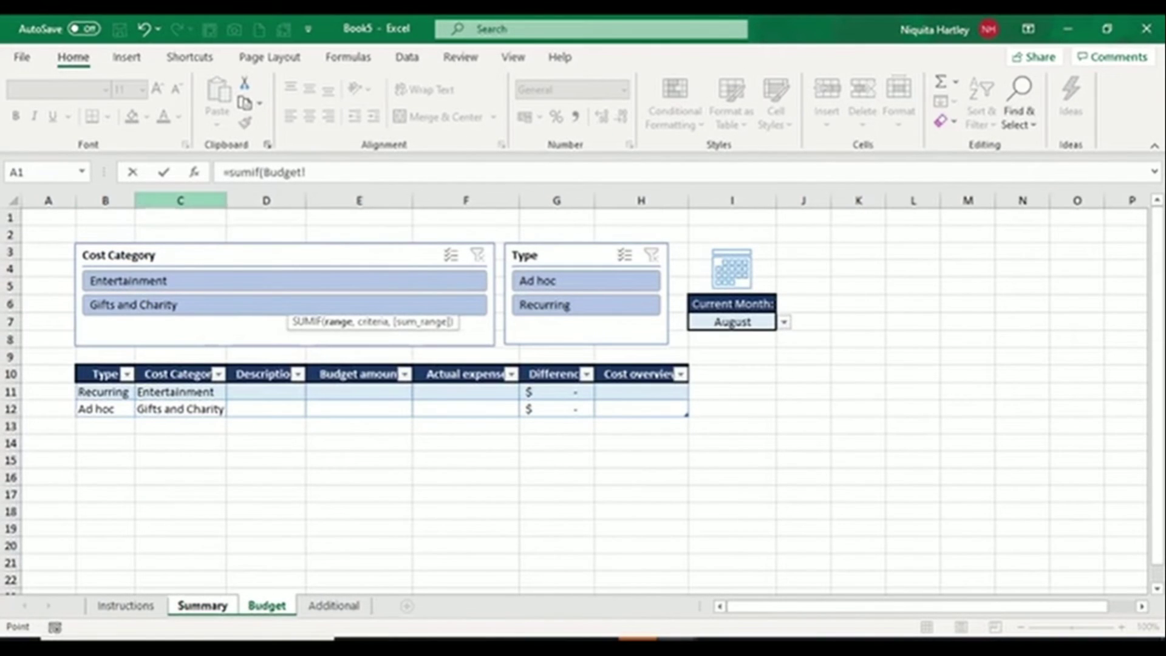
text(,)
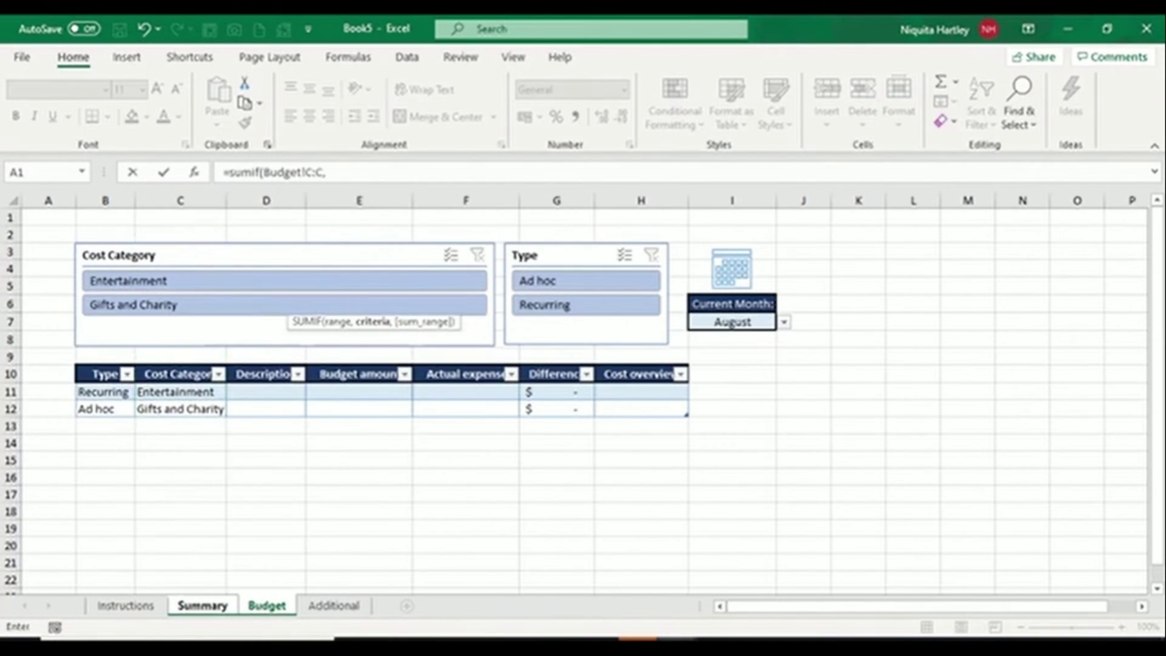
click(202, 606)
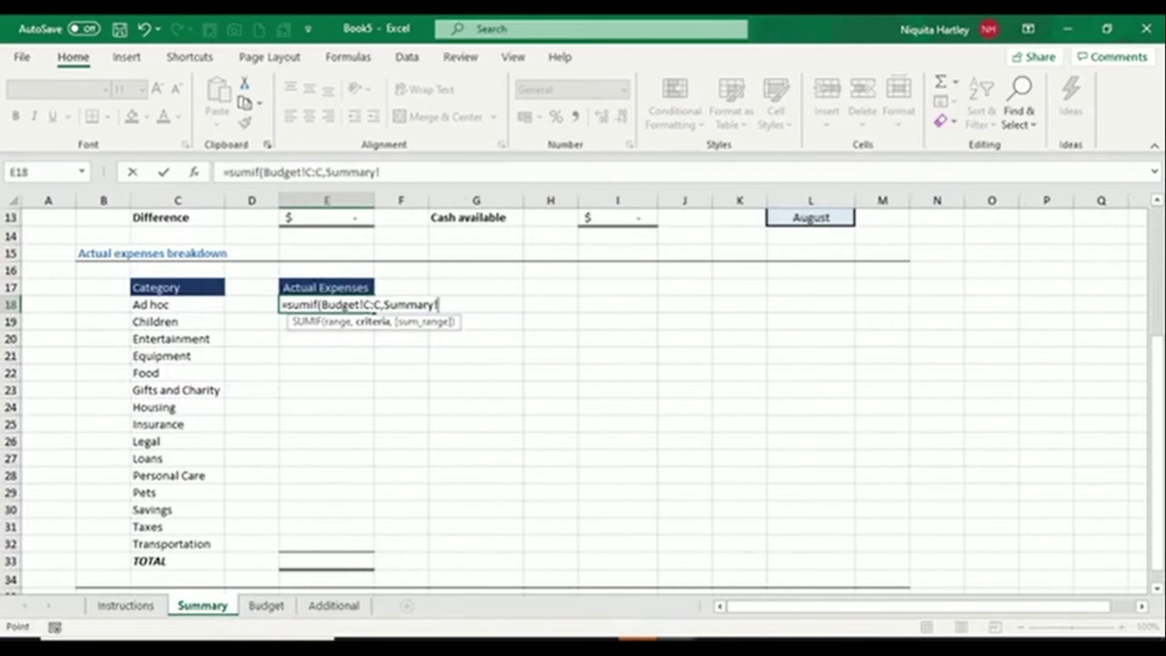
click(177, 305)
text(,)
click(266, 606)
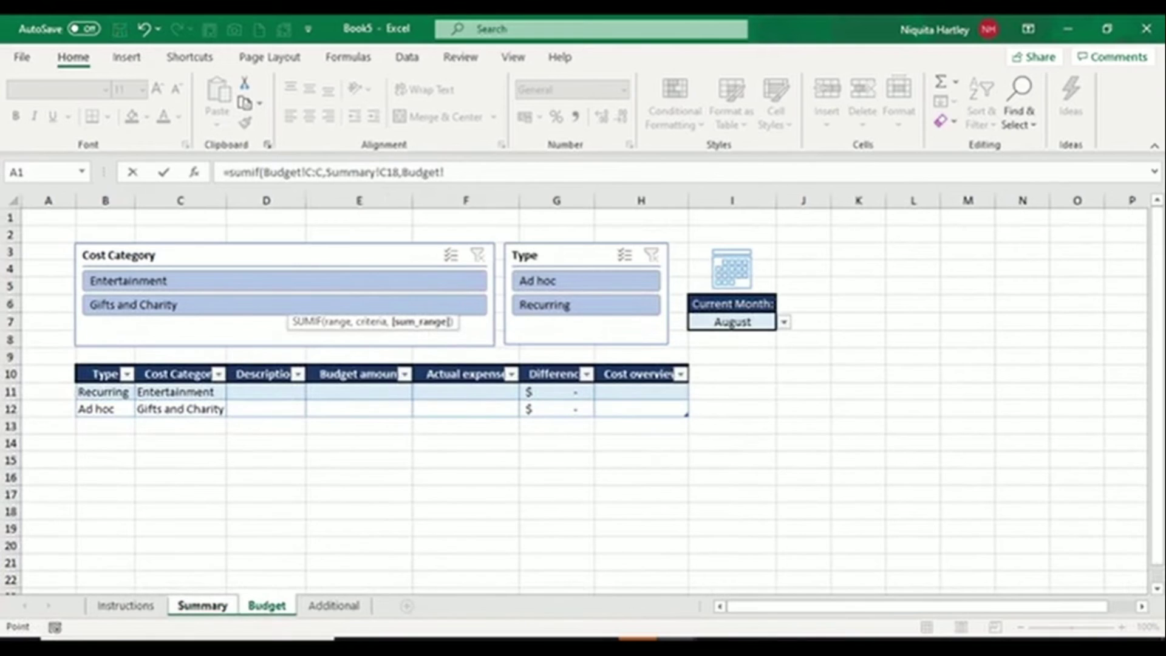
click(466, 201)
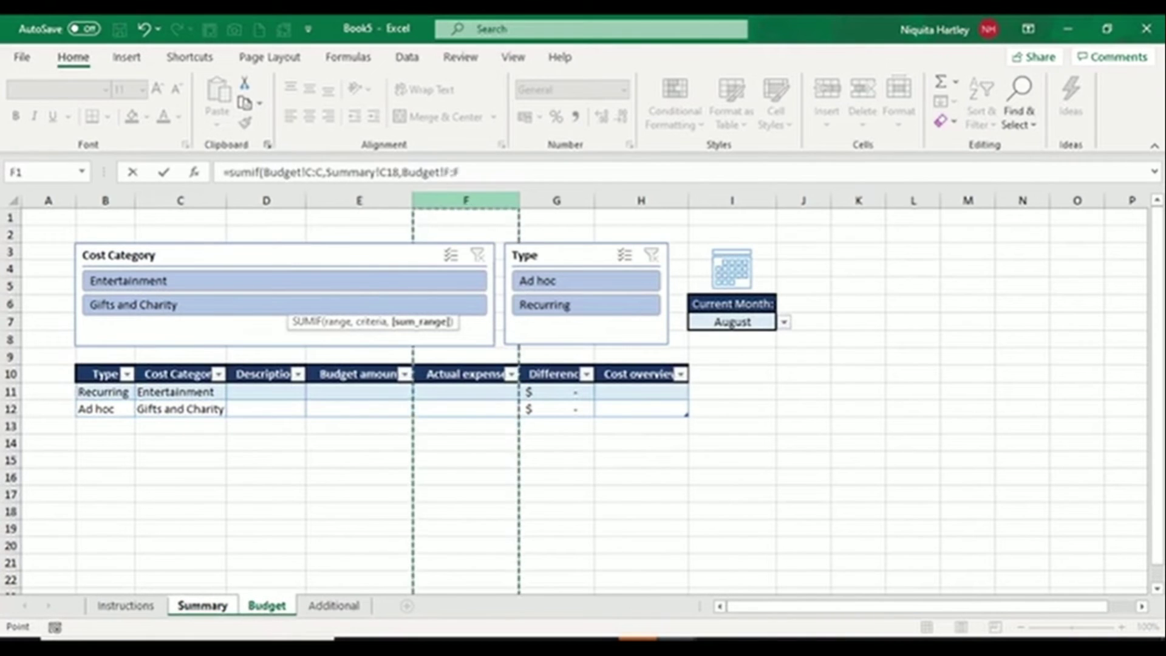
text())
key(Return)
Copy the SUMIF formula from E18 to every category row down to Transportation in E32.
click(369, 304)
key(ctrl+c)
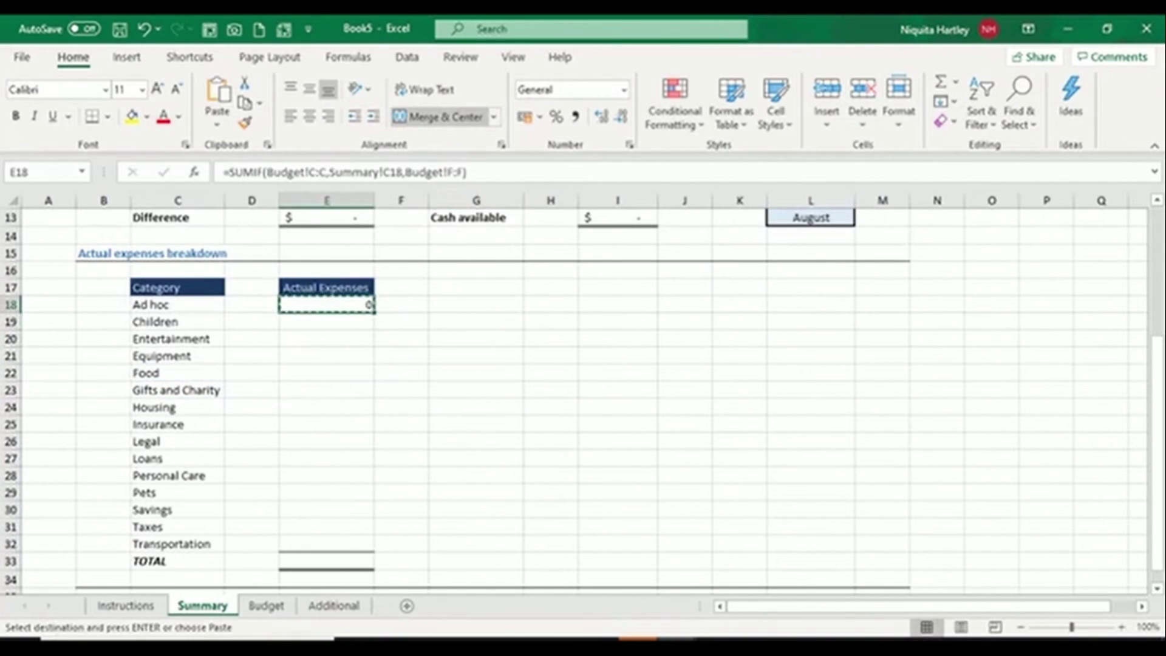
key(ctrl+shift+Down)
key(Up)
key(Left)
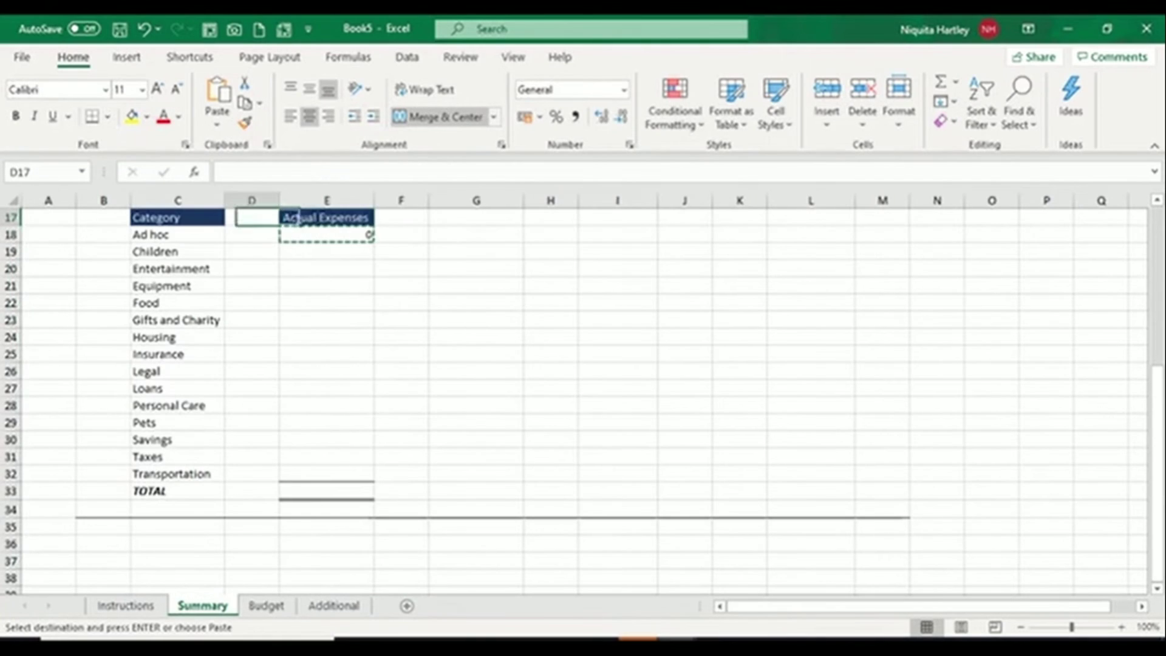
key(Down)
key(Left)
key(ctrl+Down)
key(Right)
key(Right)
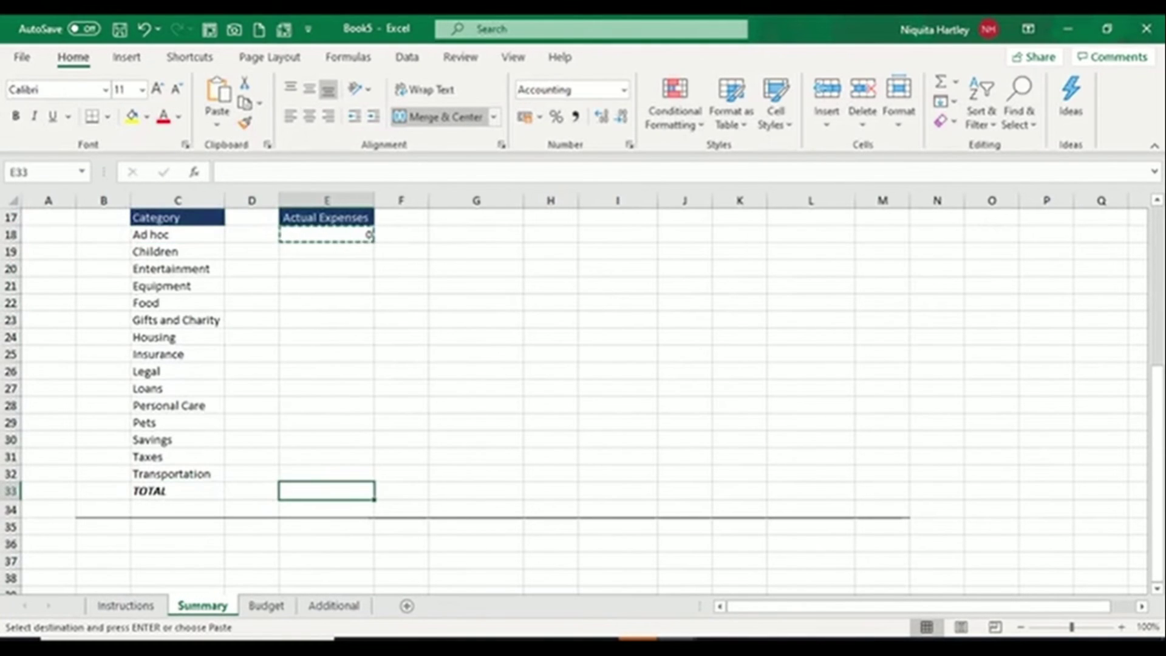
key(Up)
key(ctrl+shift+Up)
key(Return)
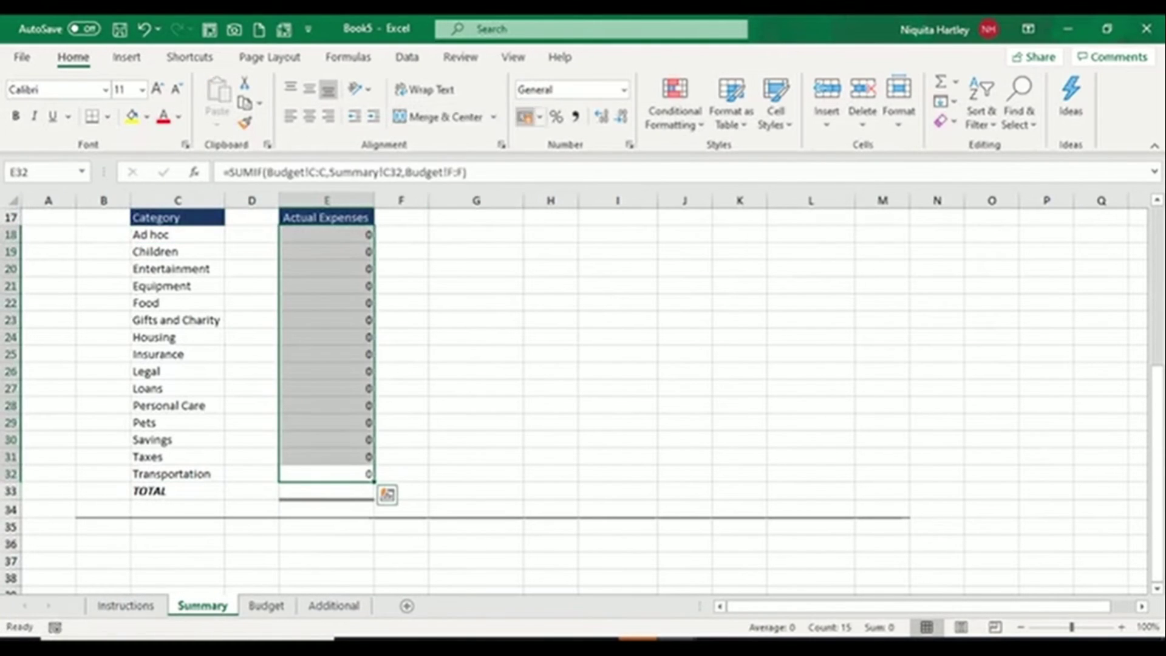
Apply the dollar Accounting format to E18:E32 and total the category expenses in E33 with AutoSum.
click(540, 117)
click(602, 164)
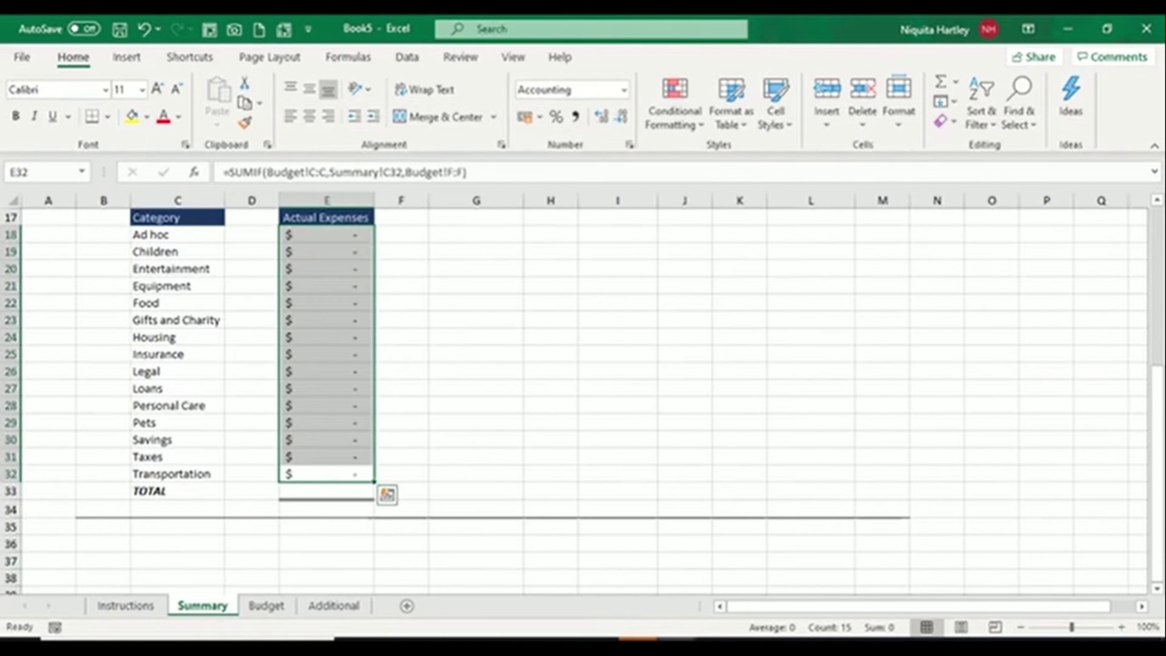
key(Down)
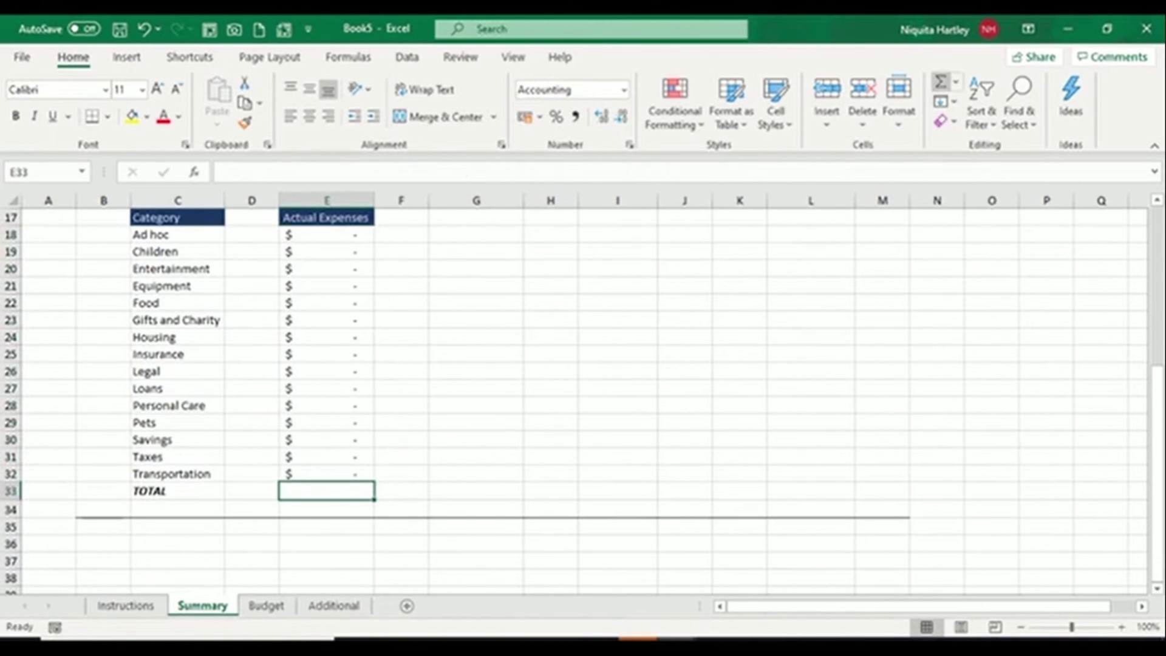
key(alt+equal)
key(Return)
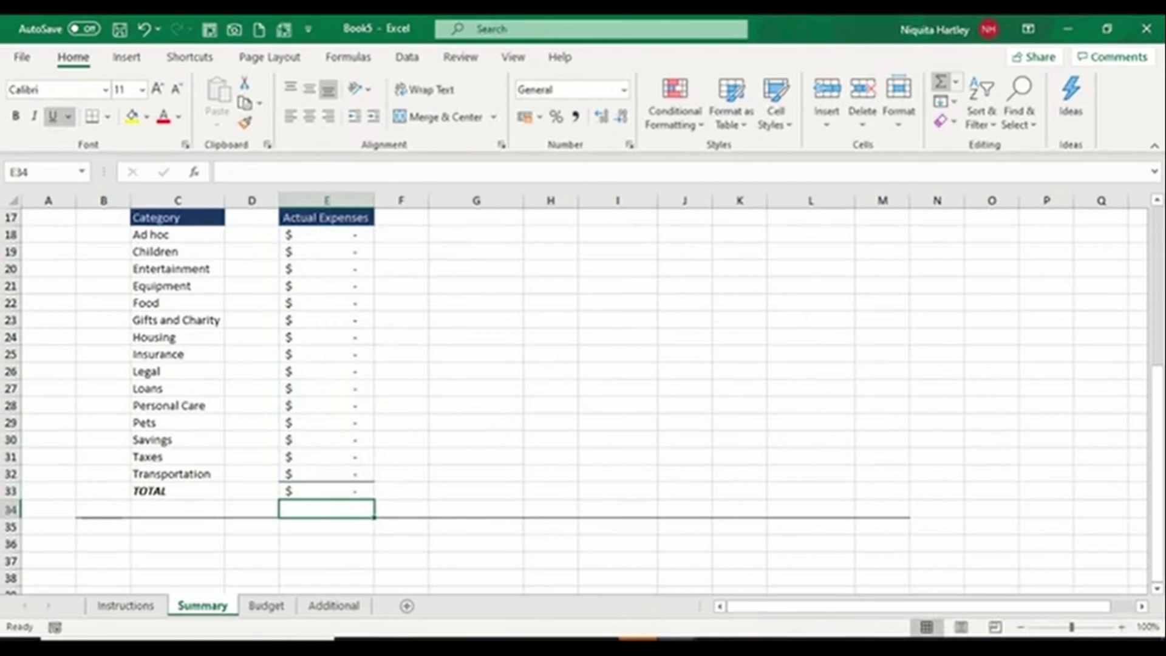
key(Right)
key(Right)
scroll(810, 410, up, 5)
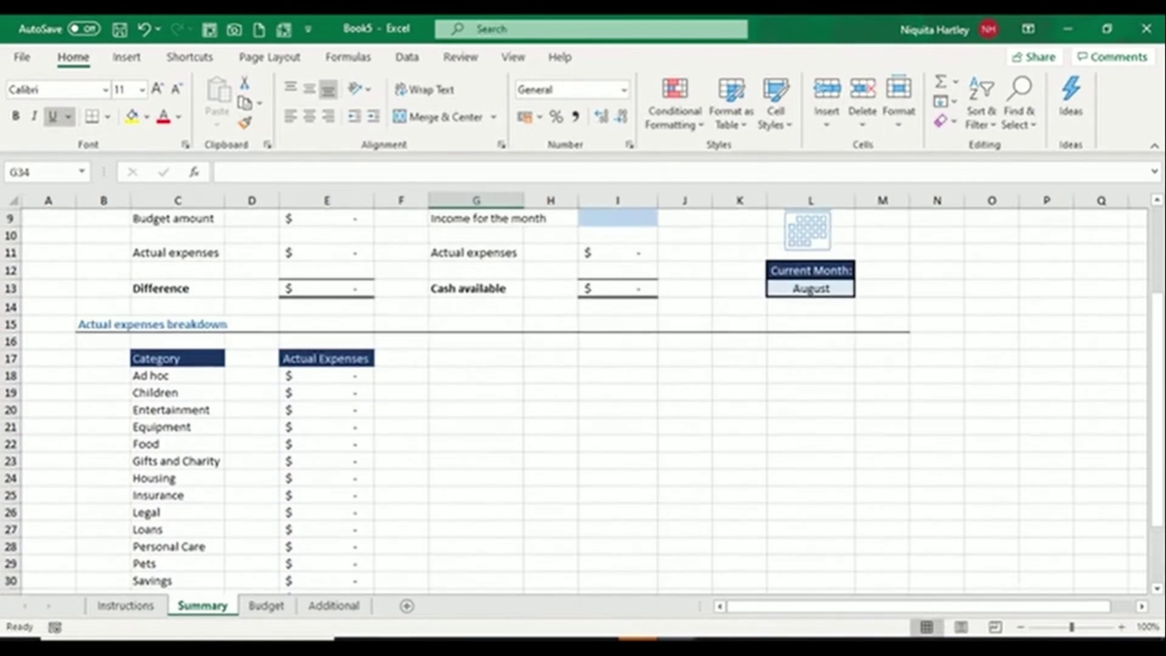
scroll(811, 410, up, 1)
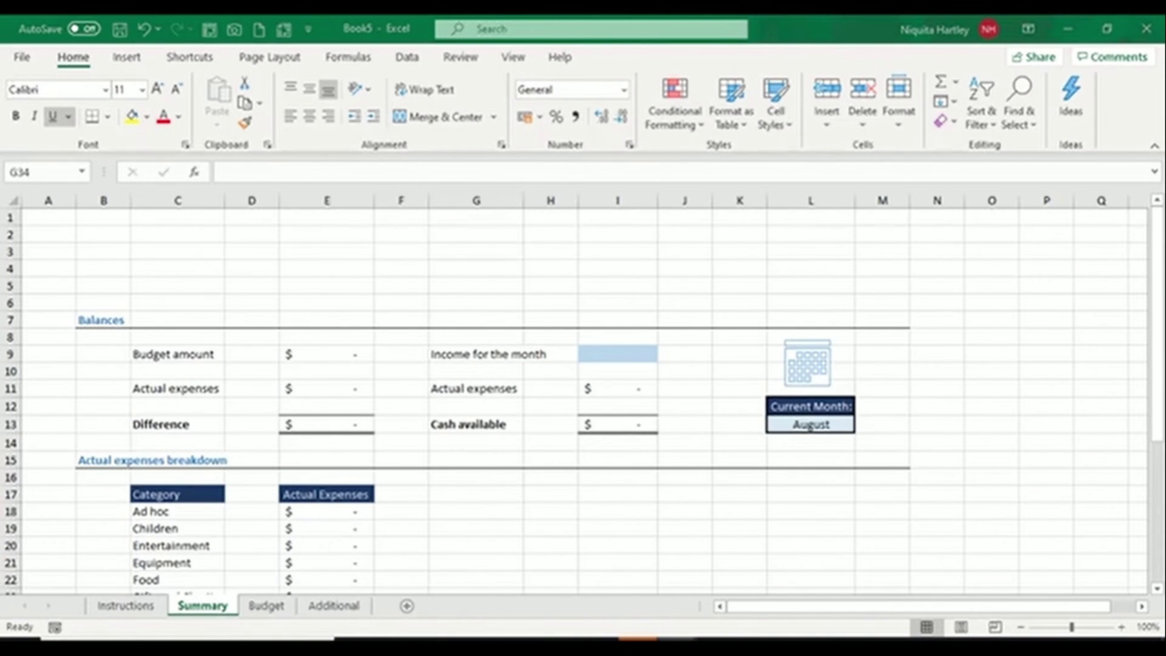
scroll(811, 426, down, 5)
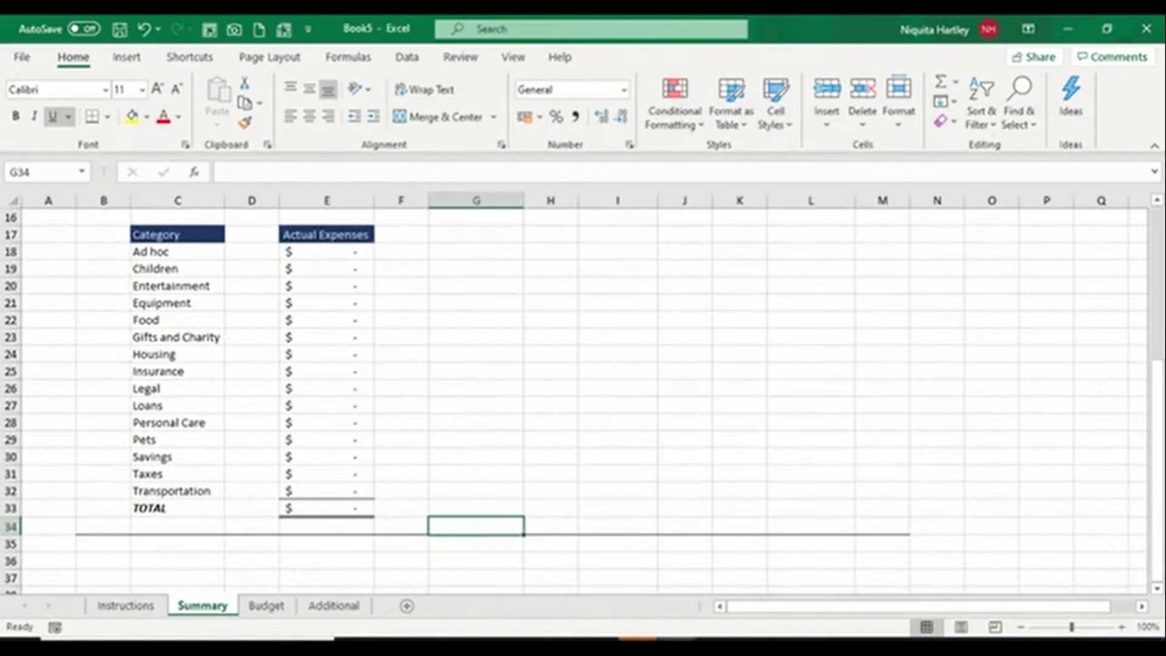
Insert a 2-D clustered bar chart from C17:C32 and E17:E32, and fit it beside the table across columns F to M.
scroll(811, 425, up, 1)
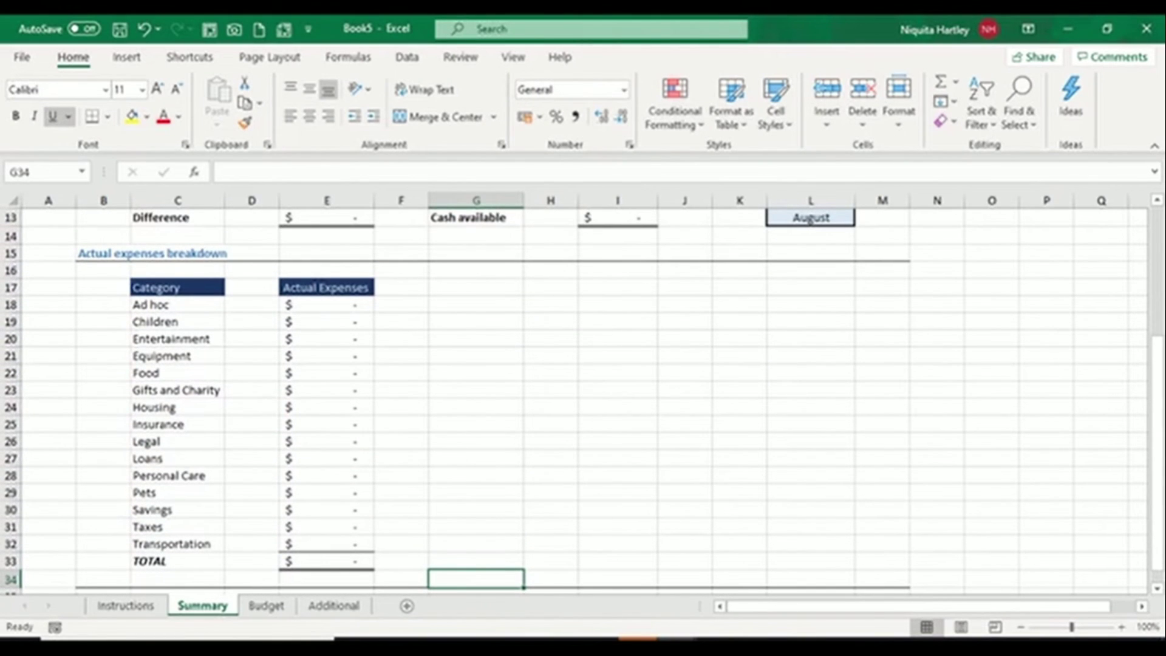
drag(155, 287, 173, 543)
drag(326, 544, 326, 287)
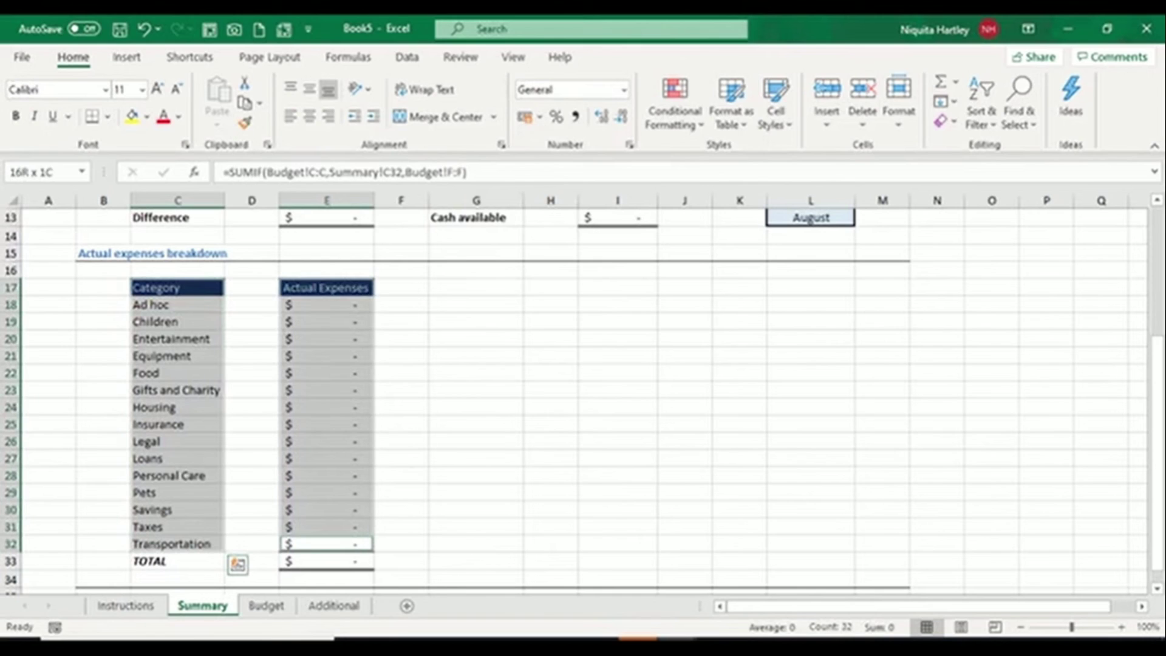
click(126, 56)
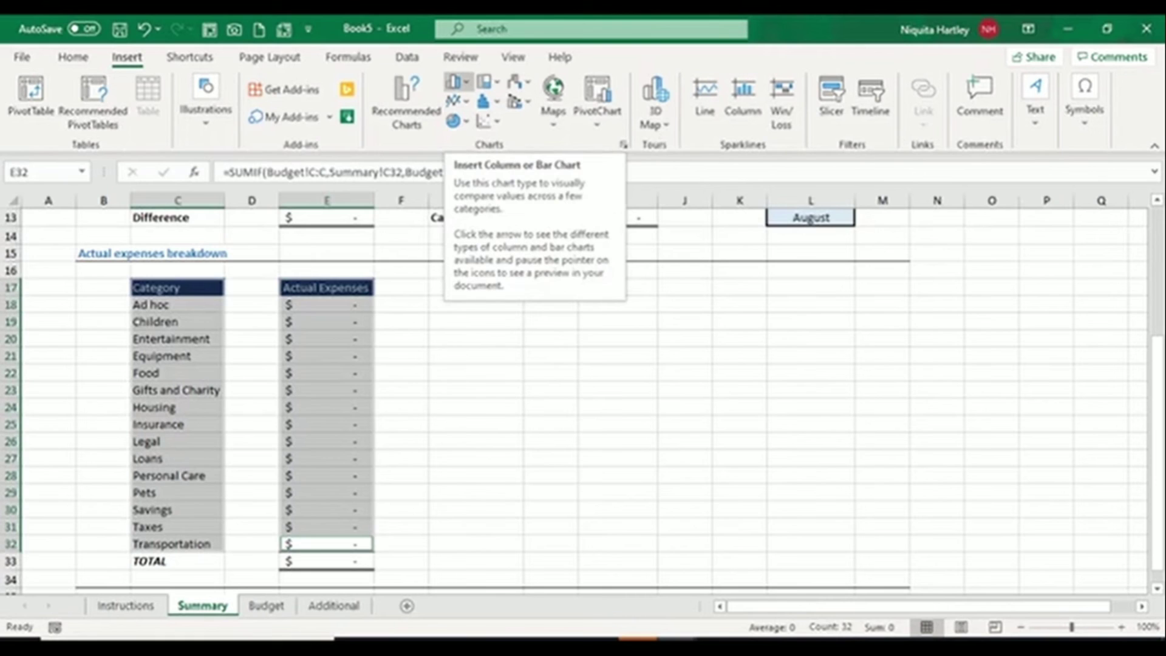
click(457, 82)
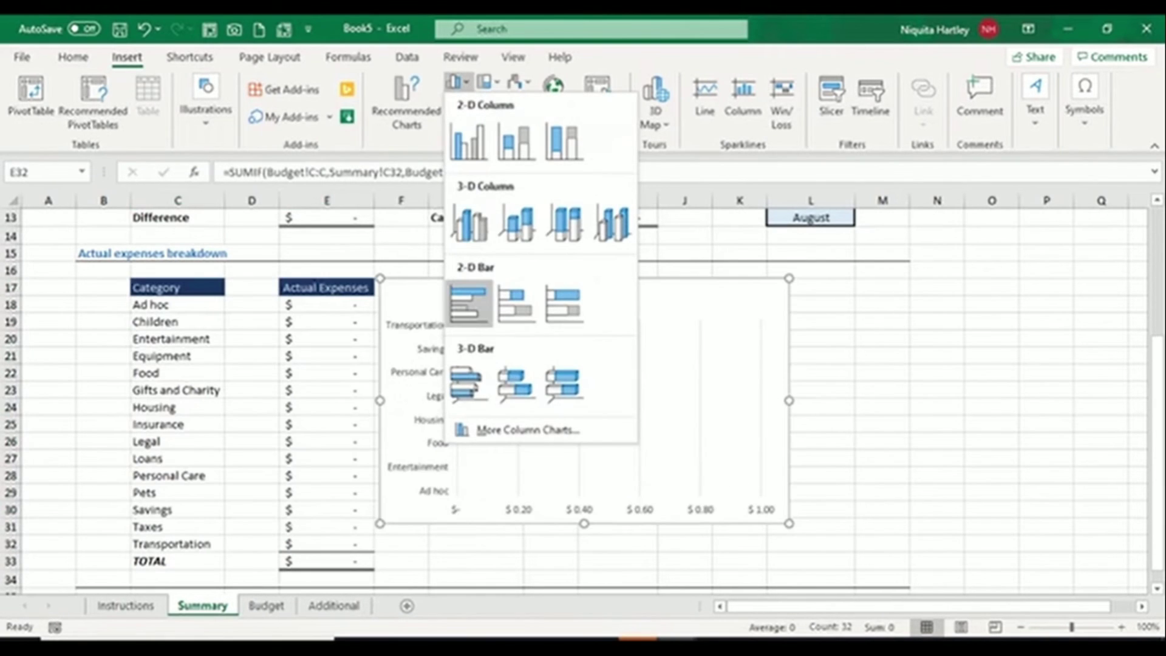
click(468, 304)
drag(584, 298, 620, 312)
drag(527, 297, 583, 314)
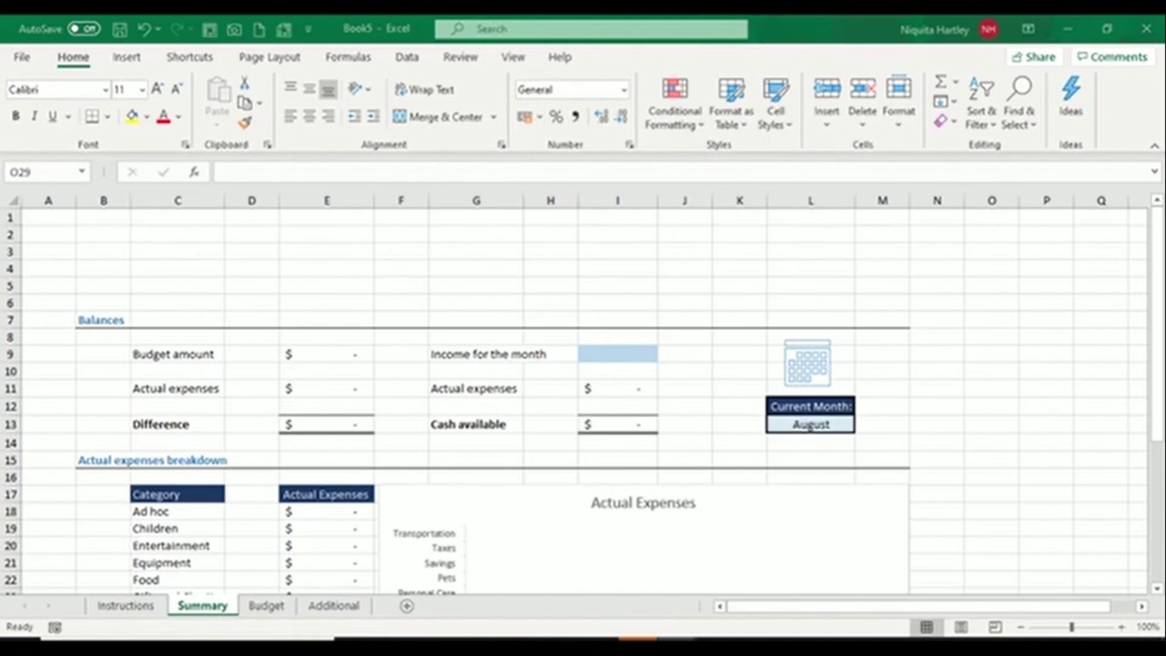
Hide the gridlines and the row and column headings on the Instructions sheet.
click(126, 605)
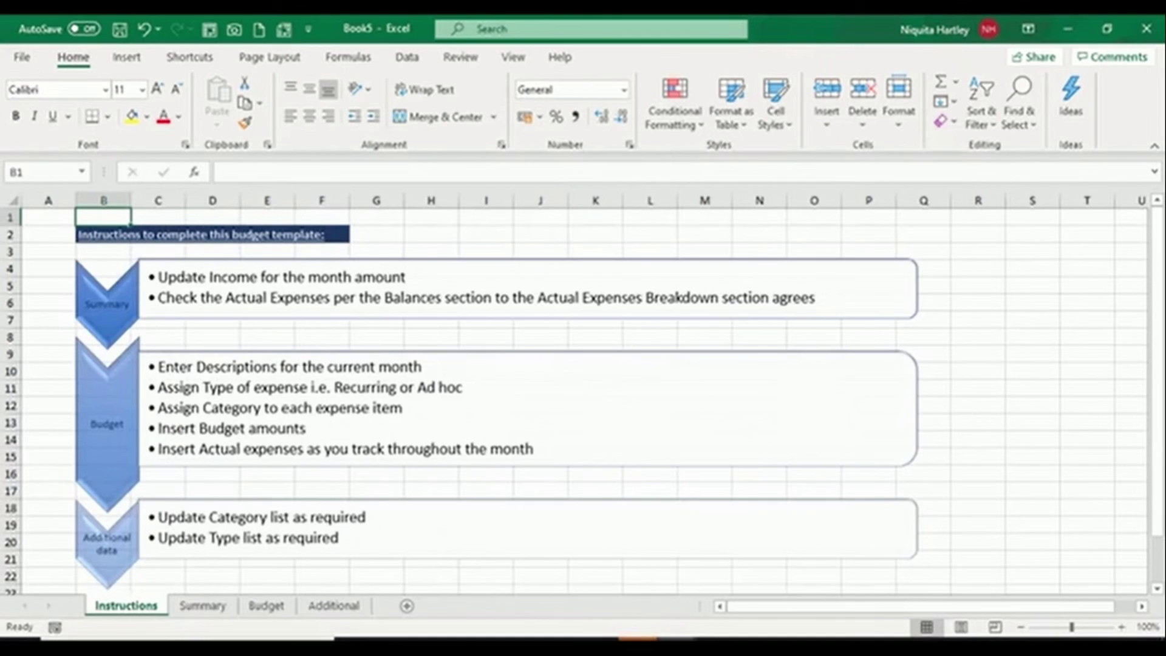
click(270, 56)
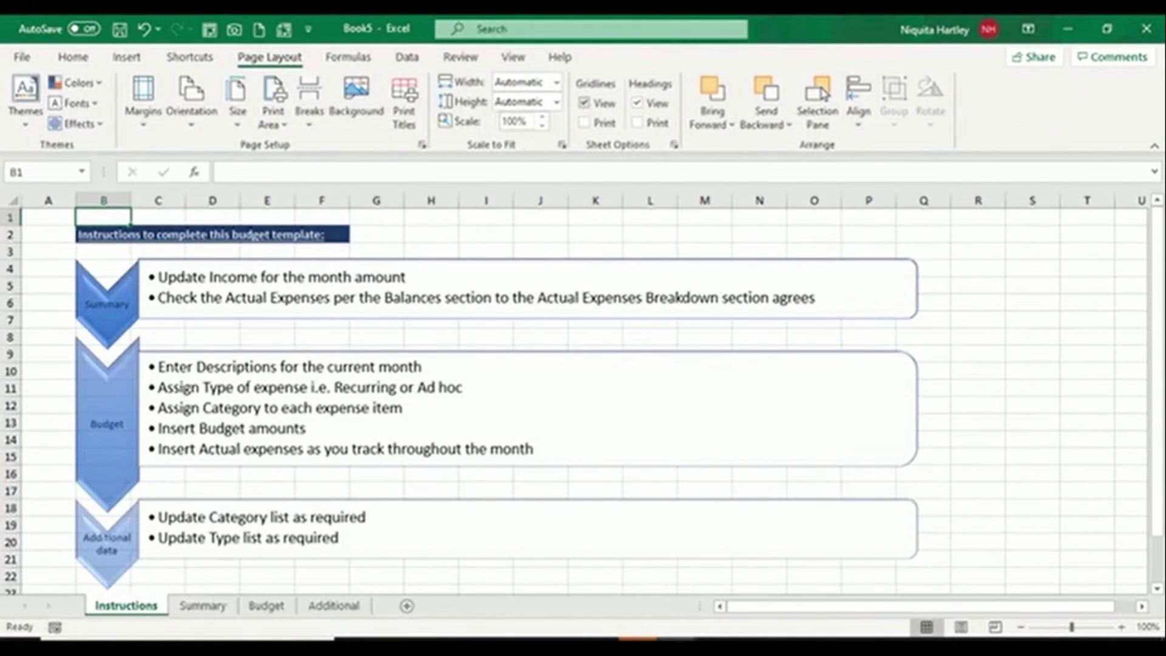
click(584, 102)
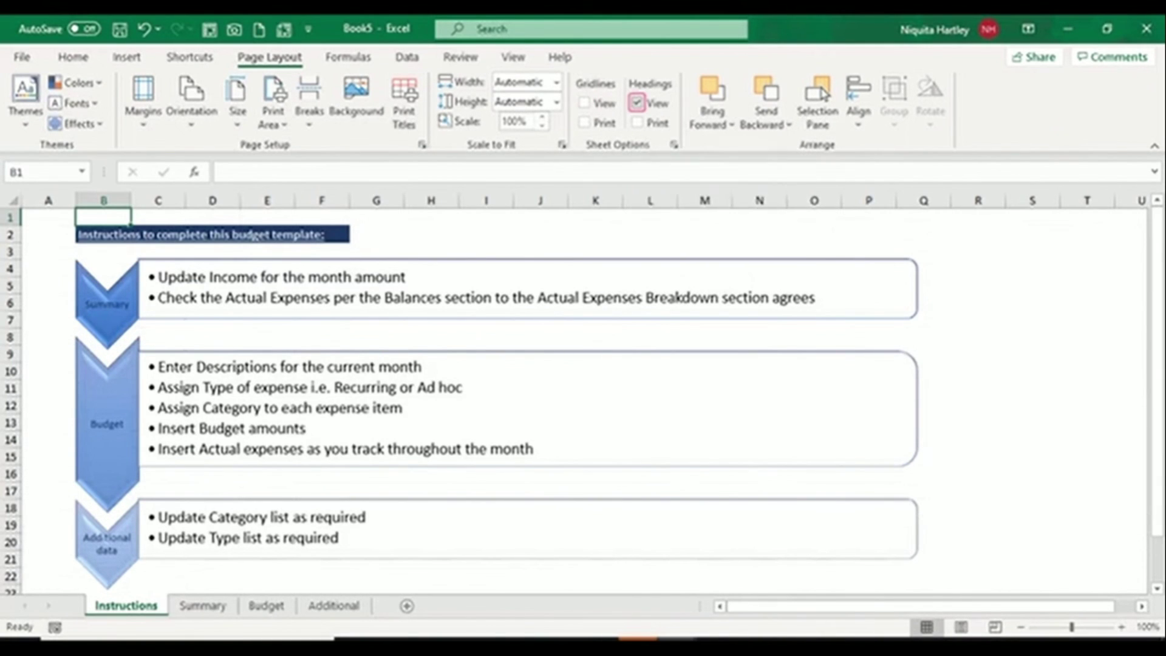
click(636, 103)
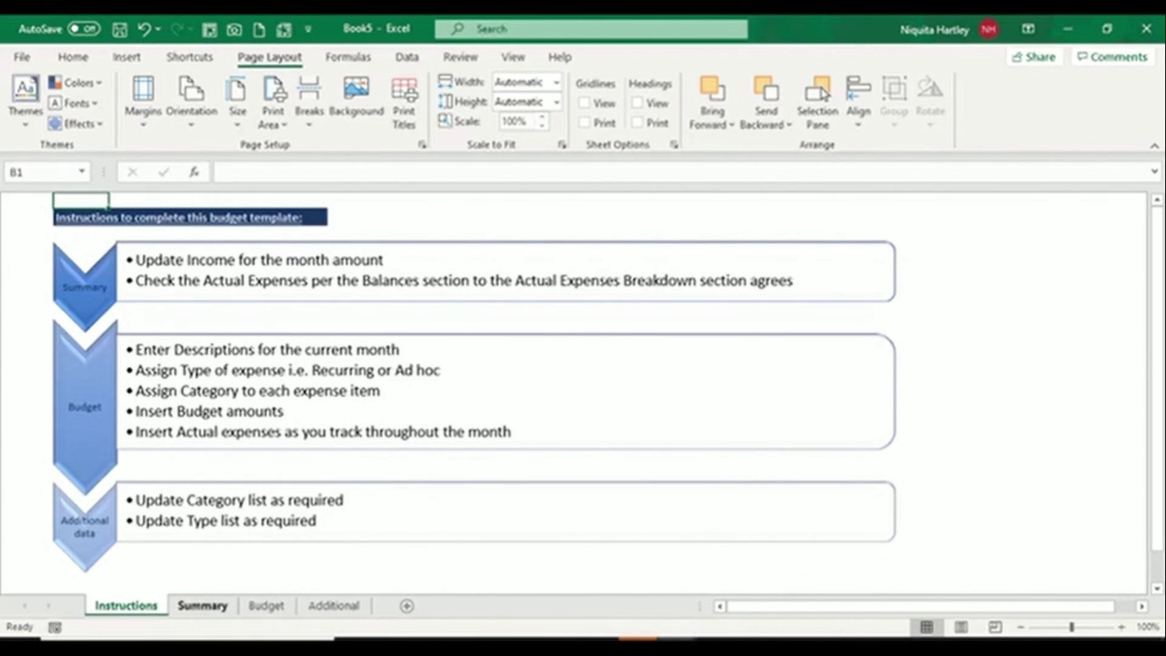
Hide the gridlines on the Summary sheet and the row and column headings on the Additional sheet.
click(202, 606)
click(584, 103)
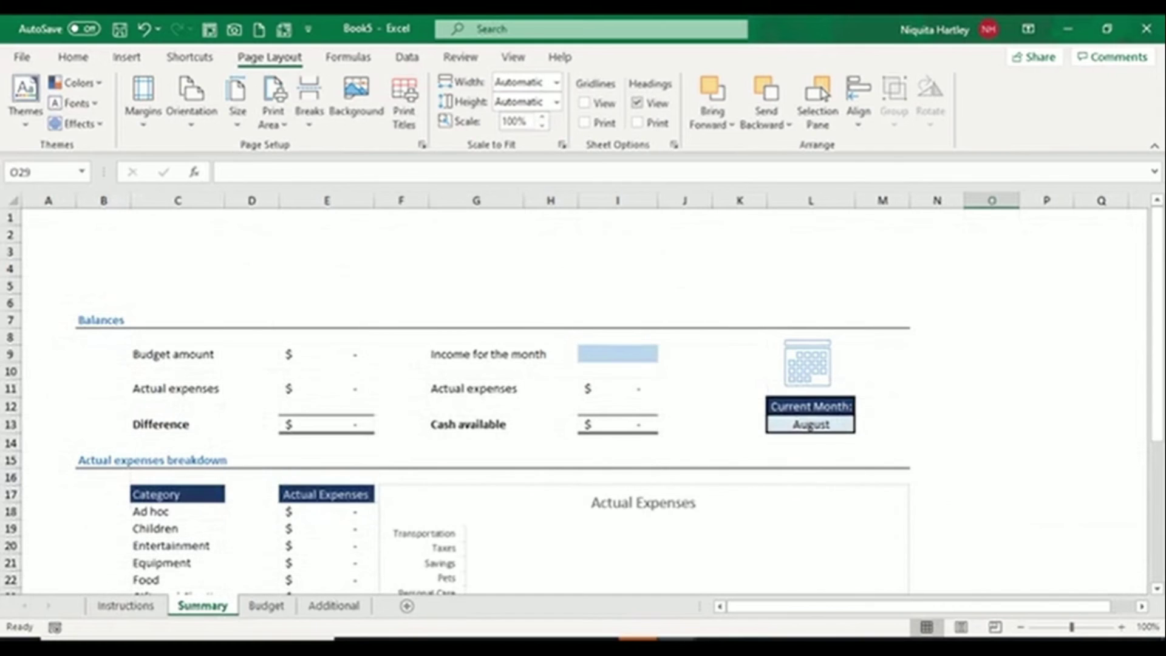
click(333, 605)
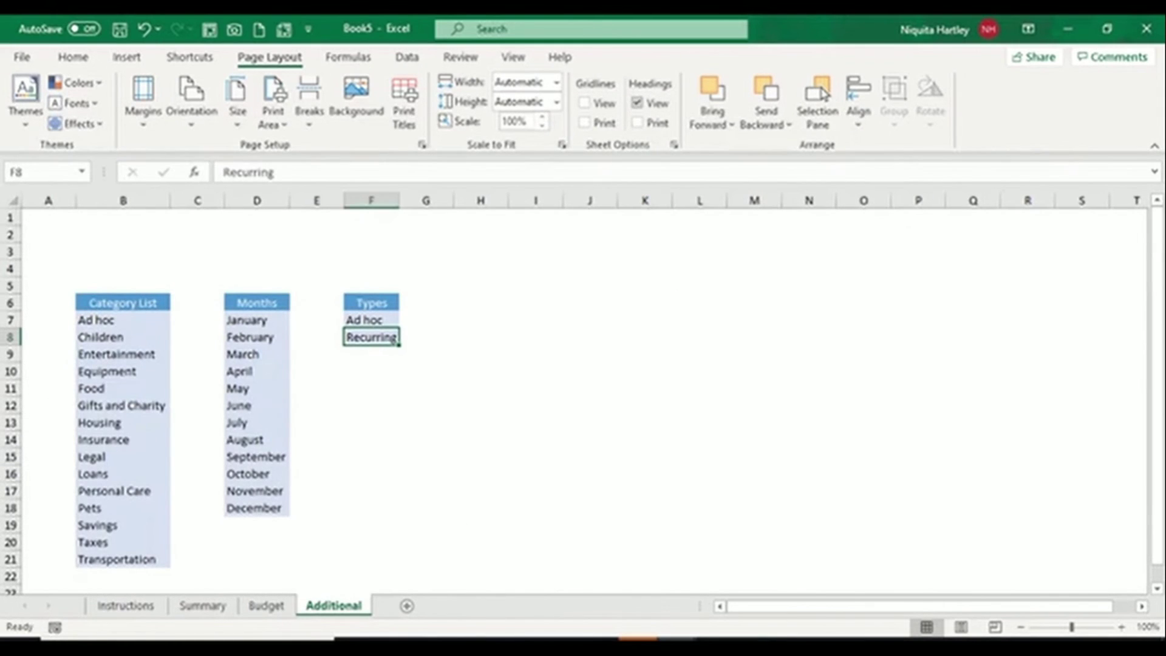
click(637, 102)
Paste the Additional Data banner picture with its title above the lists and shrink it to clear the list headers.
key(ctrl+Home)
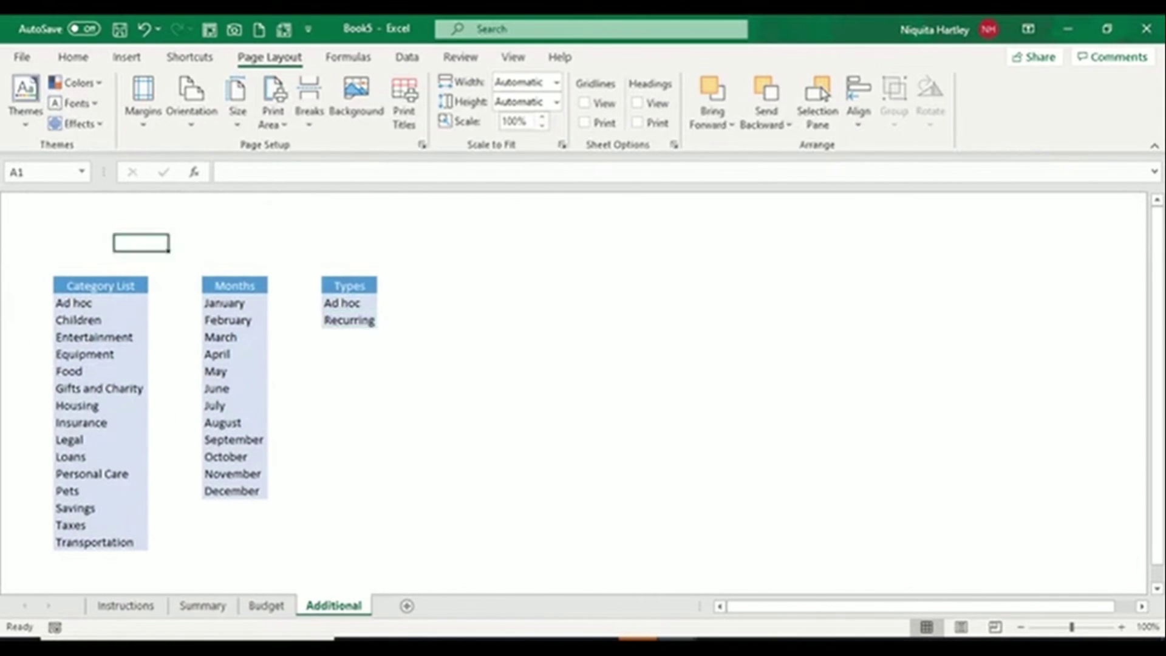
key(shift+Right)
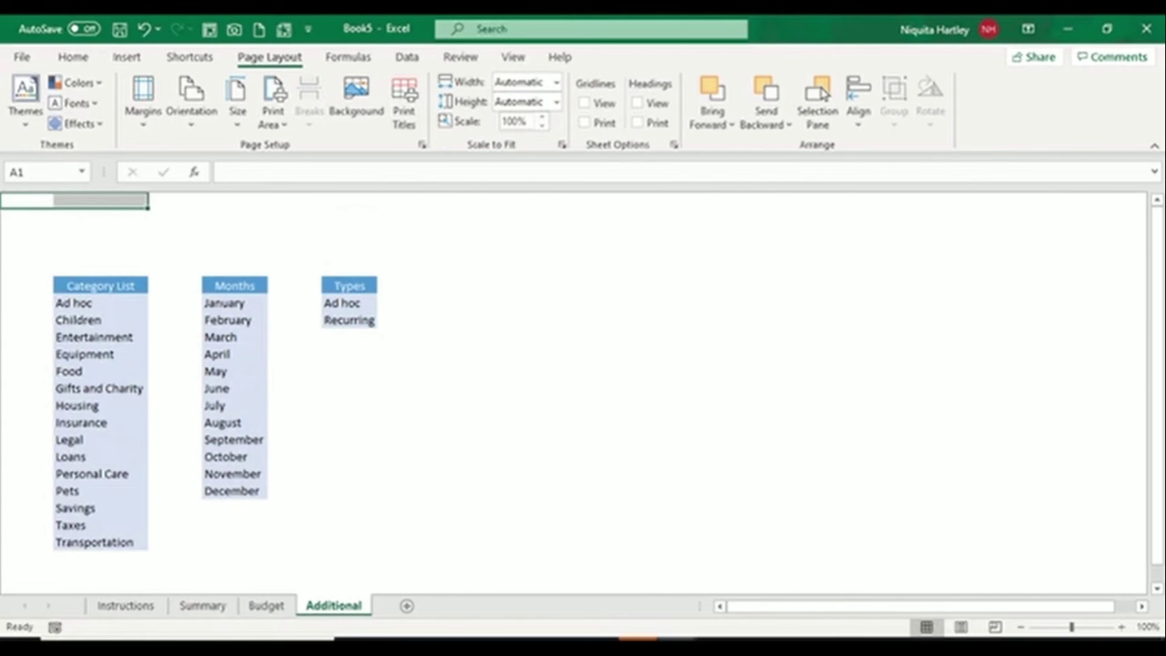
key(alt+Tab)
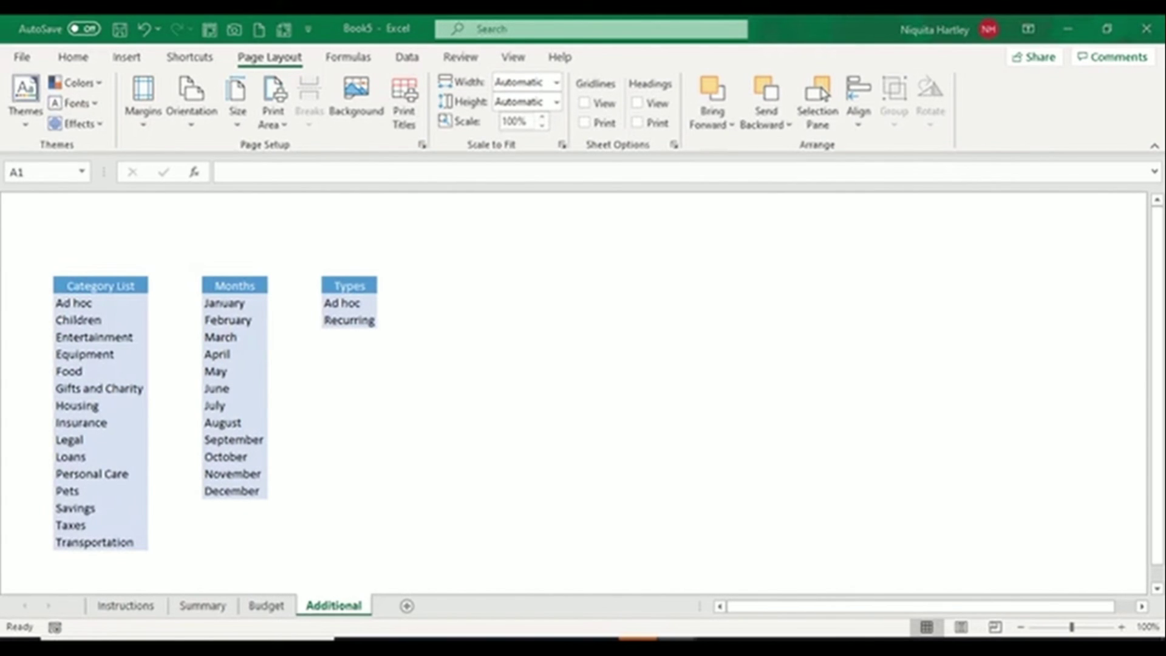
key(ctrl+v)
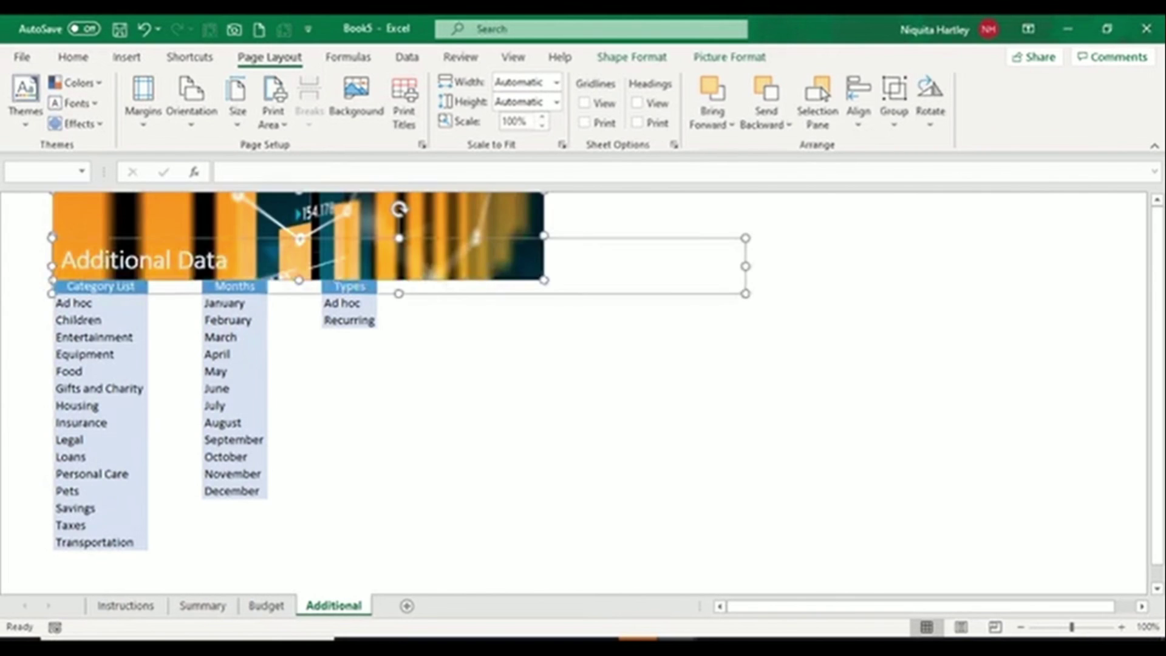
drag(746, 293, 690, 279)
click(513, 387)
click(152, 259)
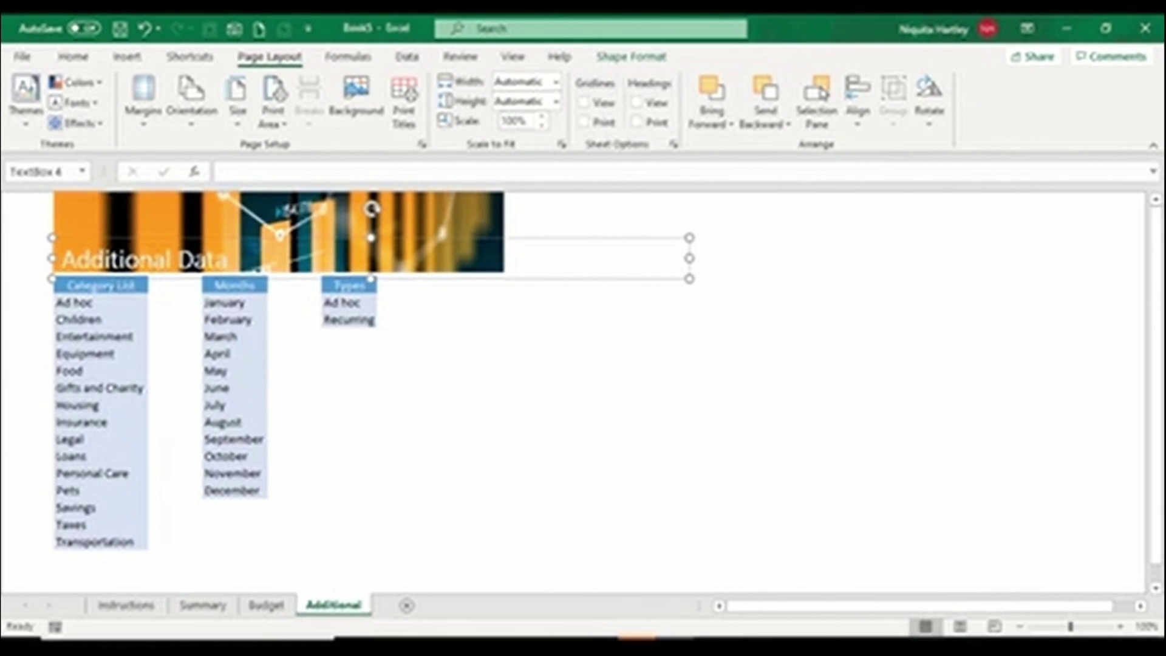
Look up the Text Box command among the text objects that can be inserted.
click(127, 57)
click(1035, 100)
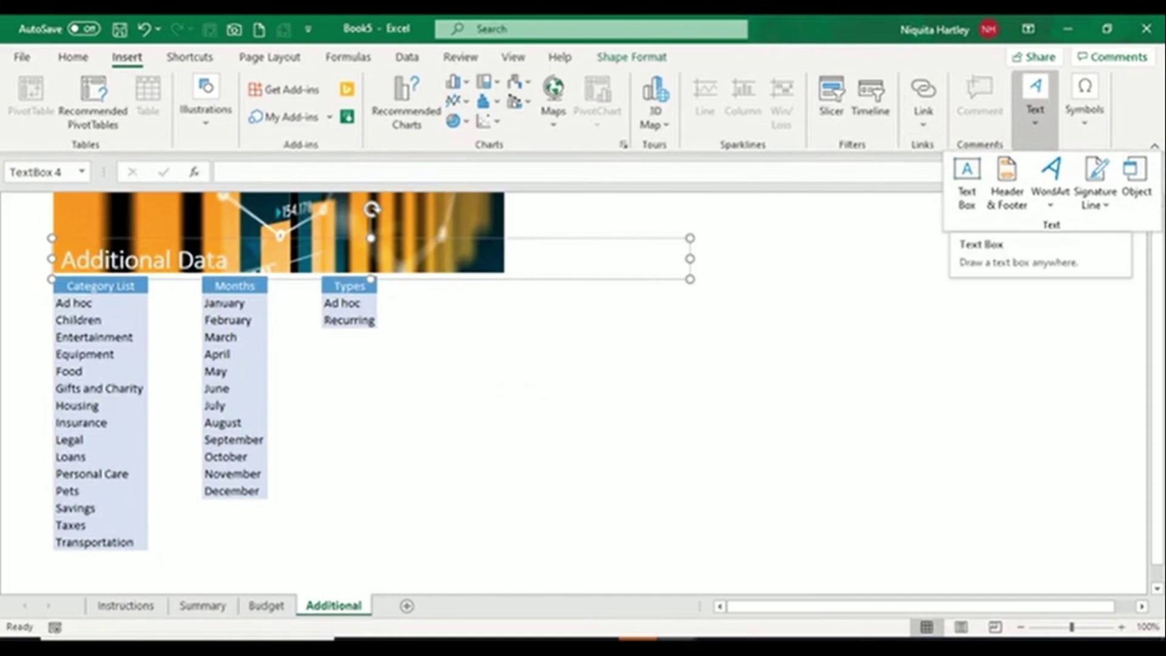
click(967, 182)
Paste the Monthly Expenses banner at B1 on the Budget sheet and shrink it to sit above the slicers.
click(255, 219)
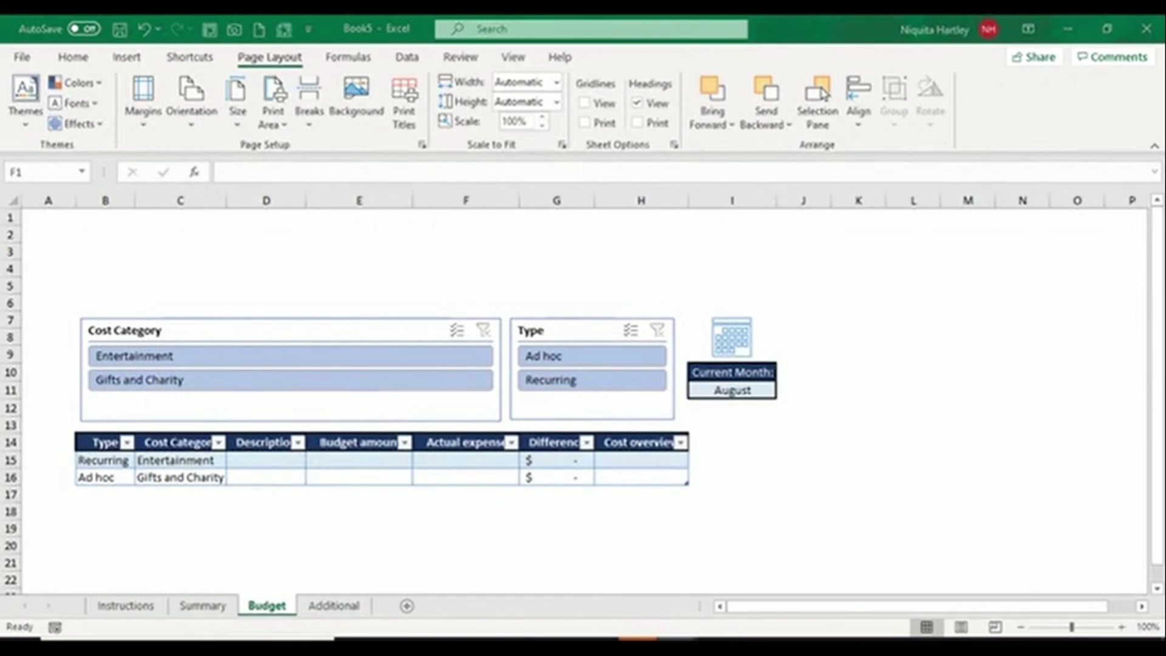
key(Left)
key(Left)
key(Left)
key(Left)
key(ctrl+v)
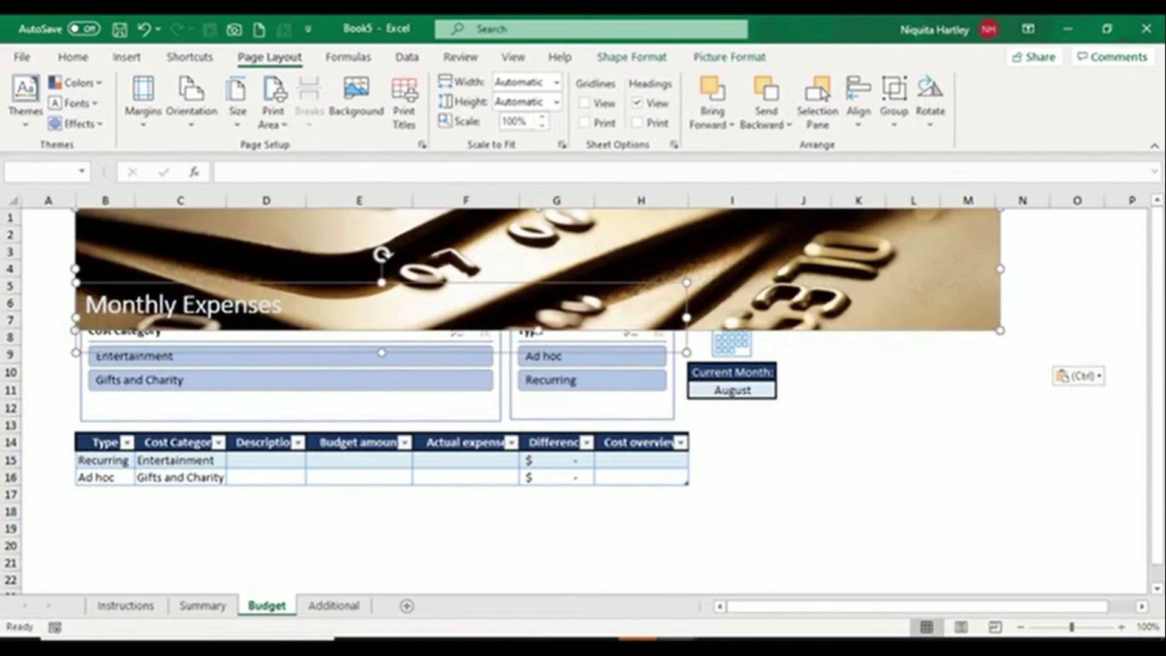
drag(1001, 330, 830, 307)
click(913, 320)
Move the Monthly Expenses title slightly up so it sits within the banner picture.
click(182, 304)
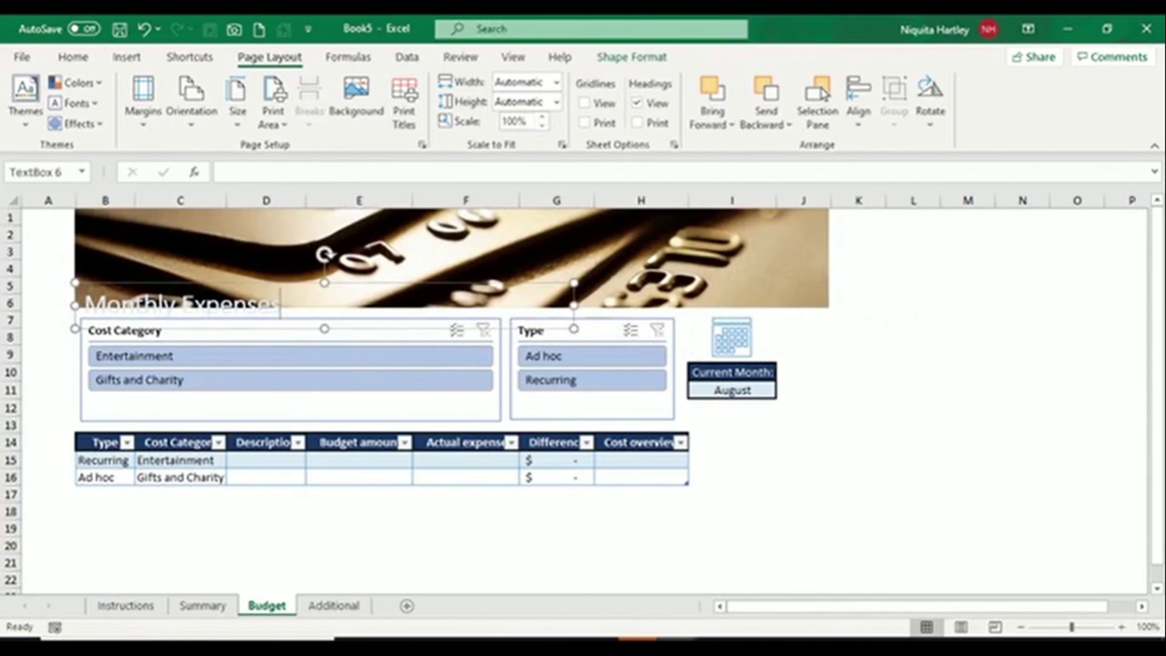
drag(243, 282, 242, 269)
click(968, 459)
Paste the Budget Overview banner on the Summary sheet, shrink it above the Balances section and move its title onto the picture.
key(ctrl+Page_Up)
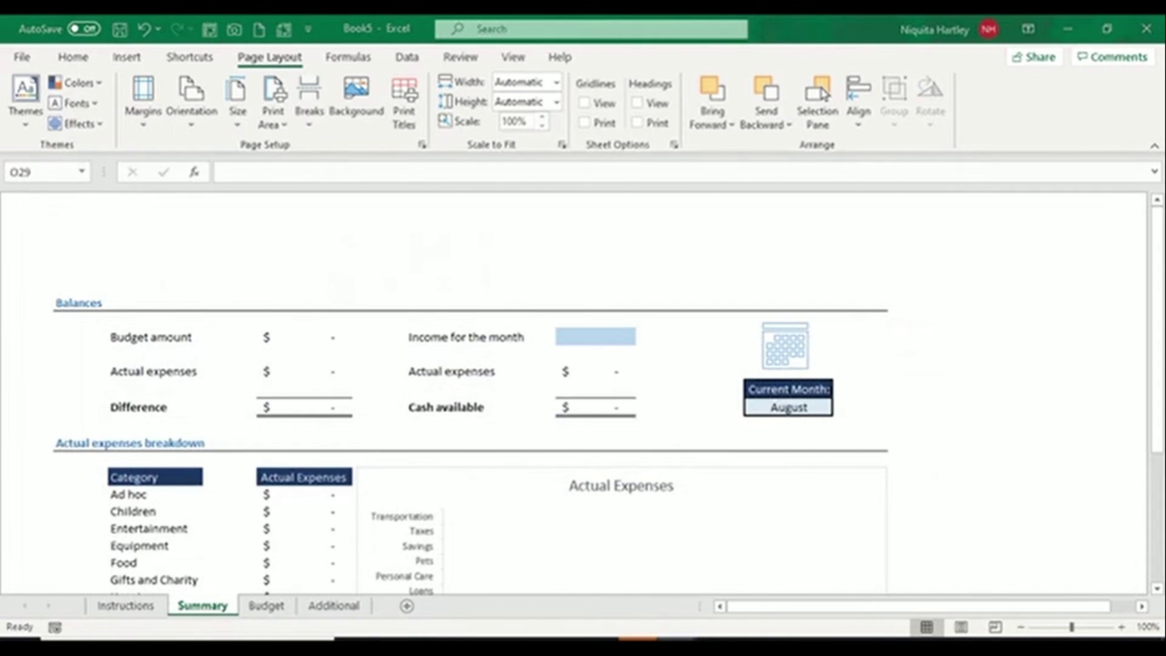
key(ctrl+v)
drag(426, 268, 478, 267)
drag(907, 338, 642, 292)
click(140, 308)
drag(182, 311, 182, 262)
Paste the green and yellow arrow picture on the Instructions sheet and place it vertically beside the instruction boxes.
click(125, 606)
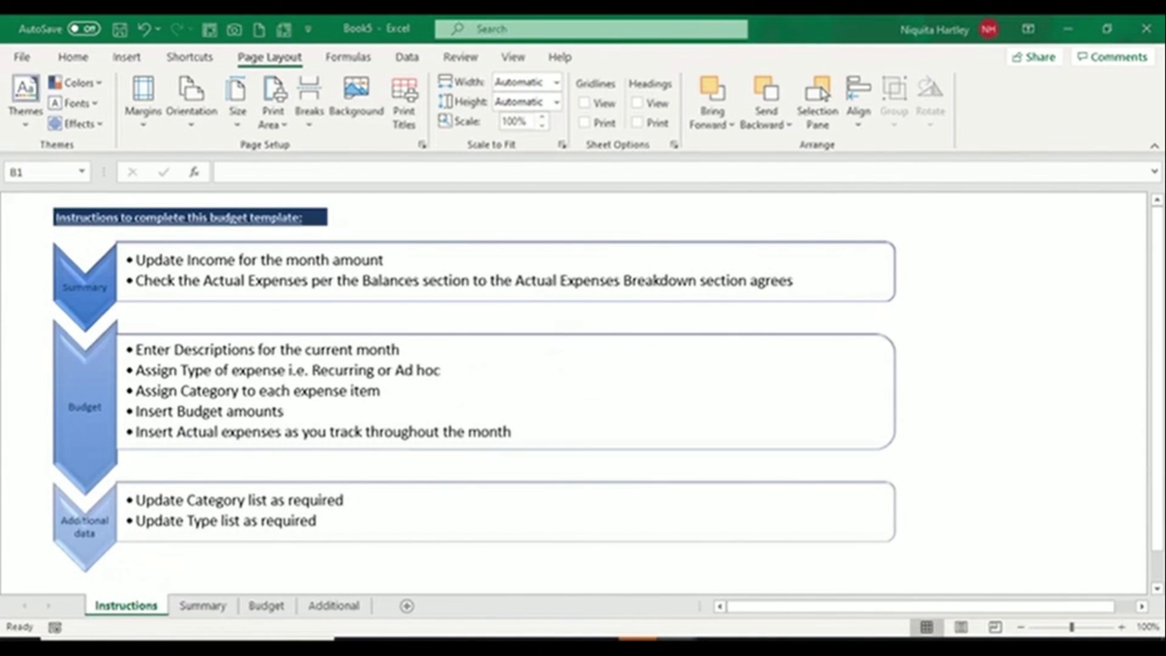
click(956, 303)
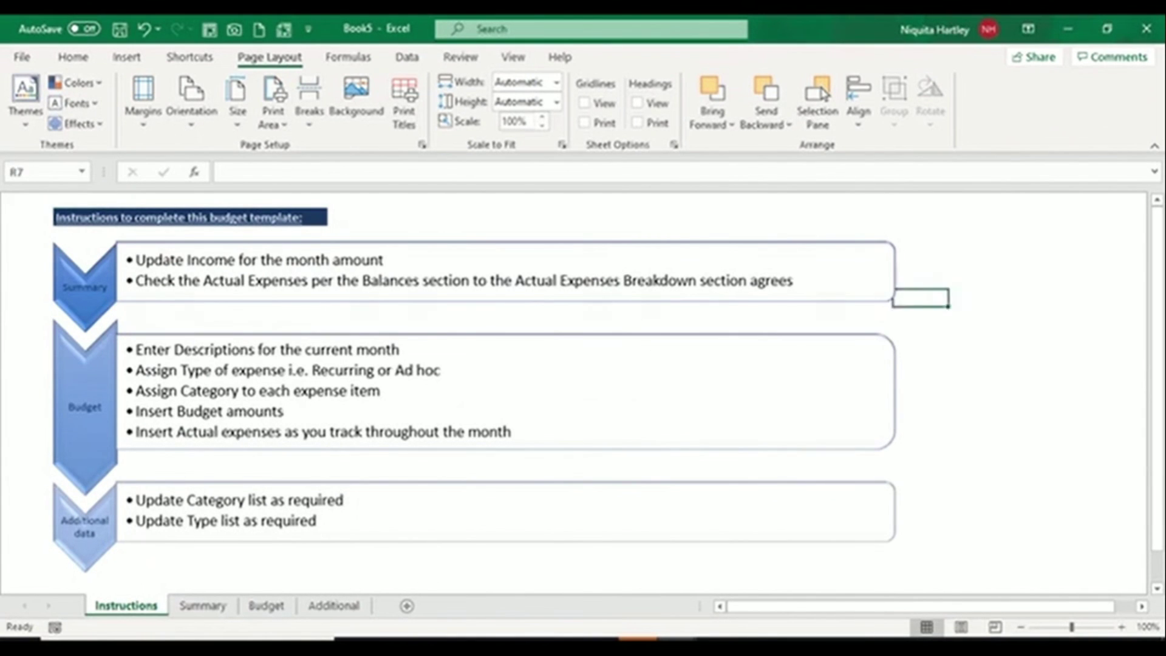
key(ctrl+v)
drag(996, 395, 990, 296)
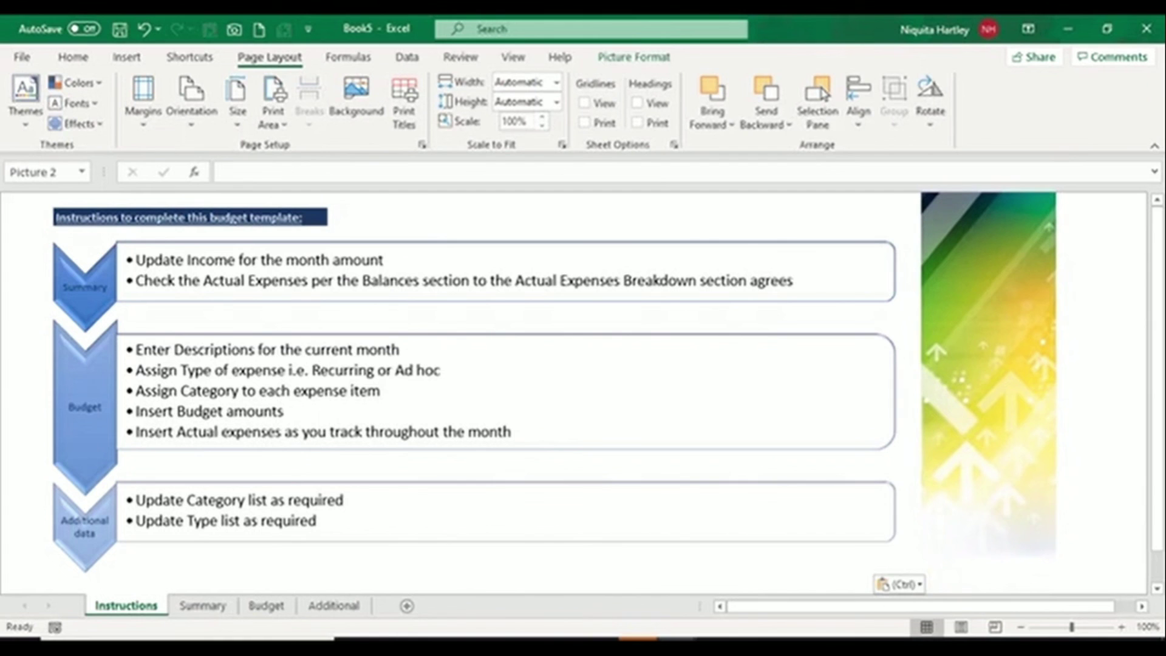
click(1119, 285)
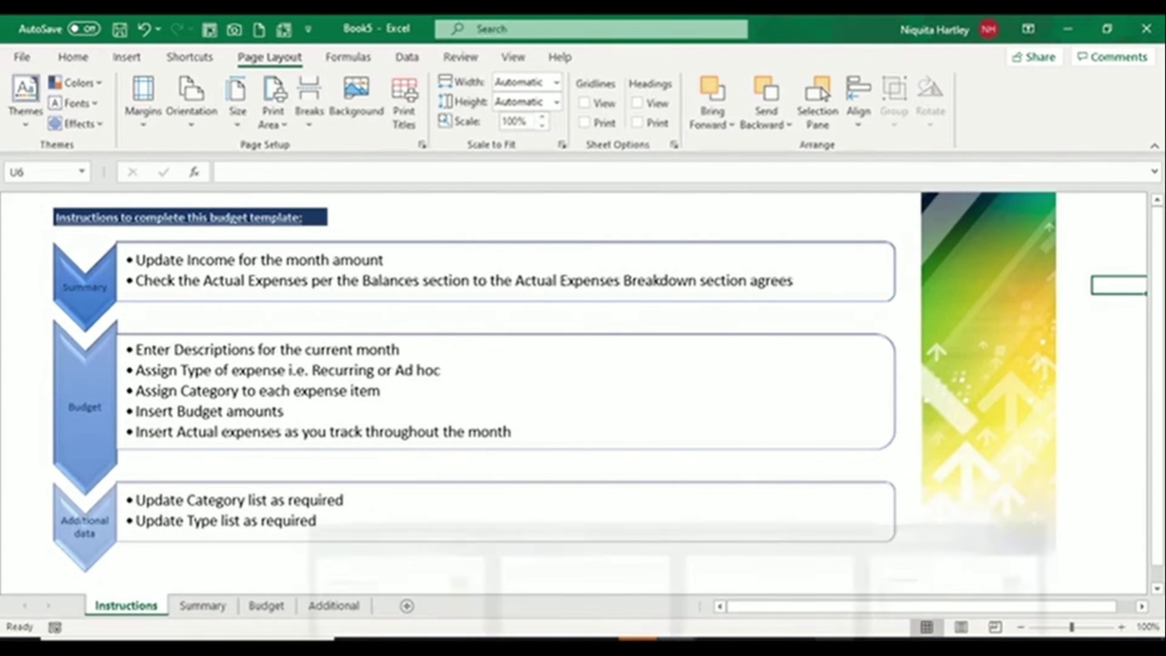
Review the banners and layout on the Instructions, Summary, Budget and Additional sheets.
click(202, 606)
click(155, 591)
click(126, 606)
click(203, 605)
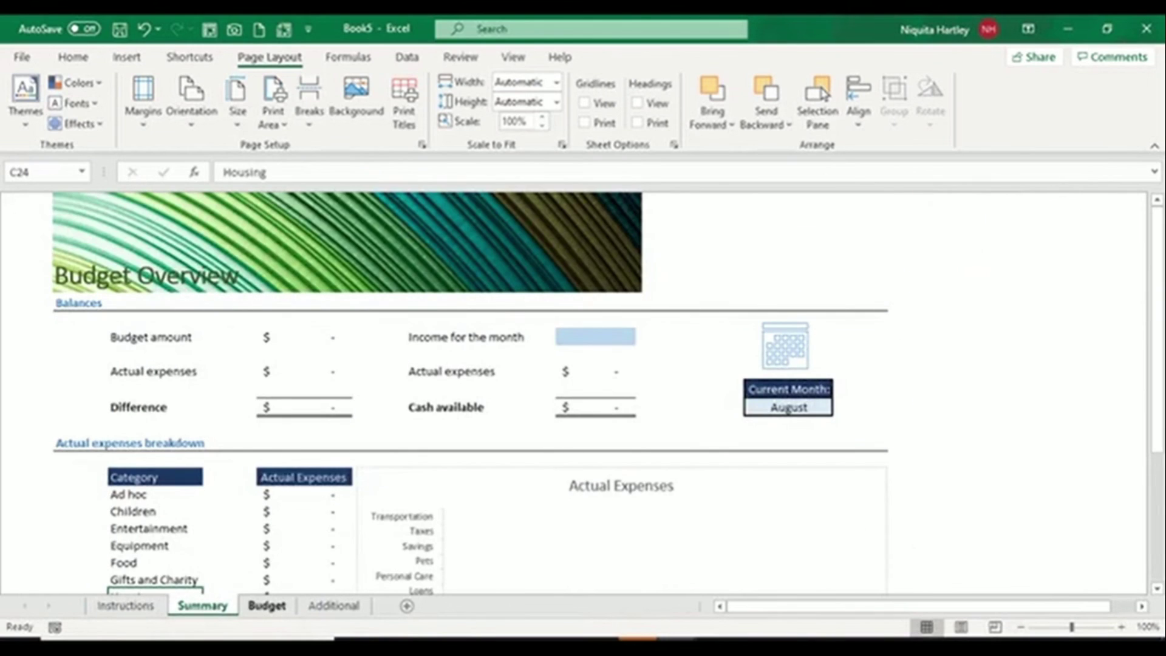
scroll(583, 392, down, 6)
scroll(583, 391, up, 6)
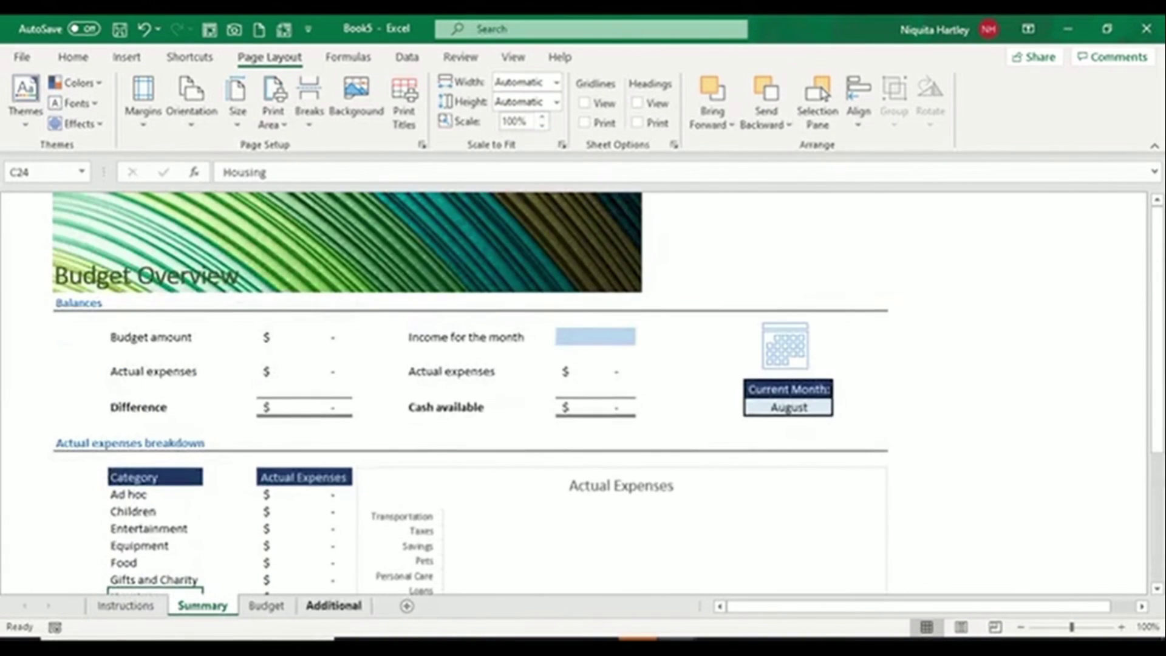
click(333, 605)
click(266, 606)
key(ctrl+Page_Down)
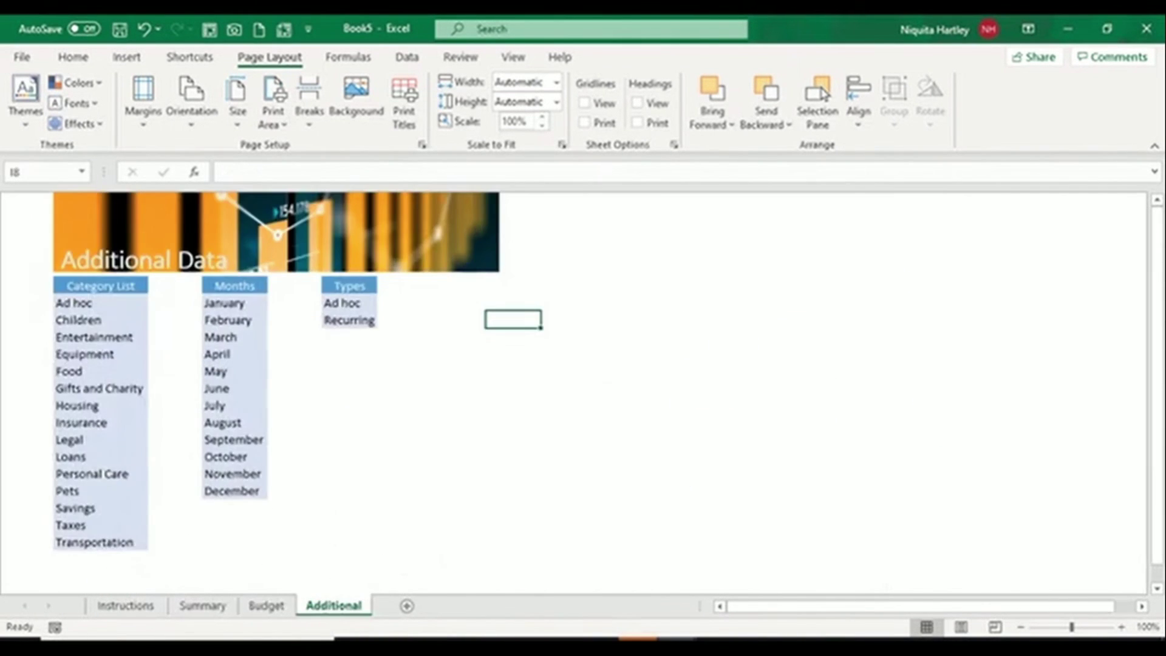
key(ctrl+Page_Up)
key(ctrl+Page_Up)
key(ctrl+Page_Up)
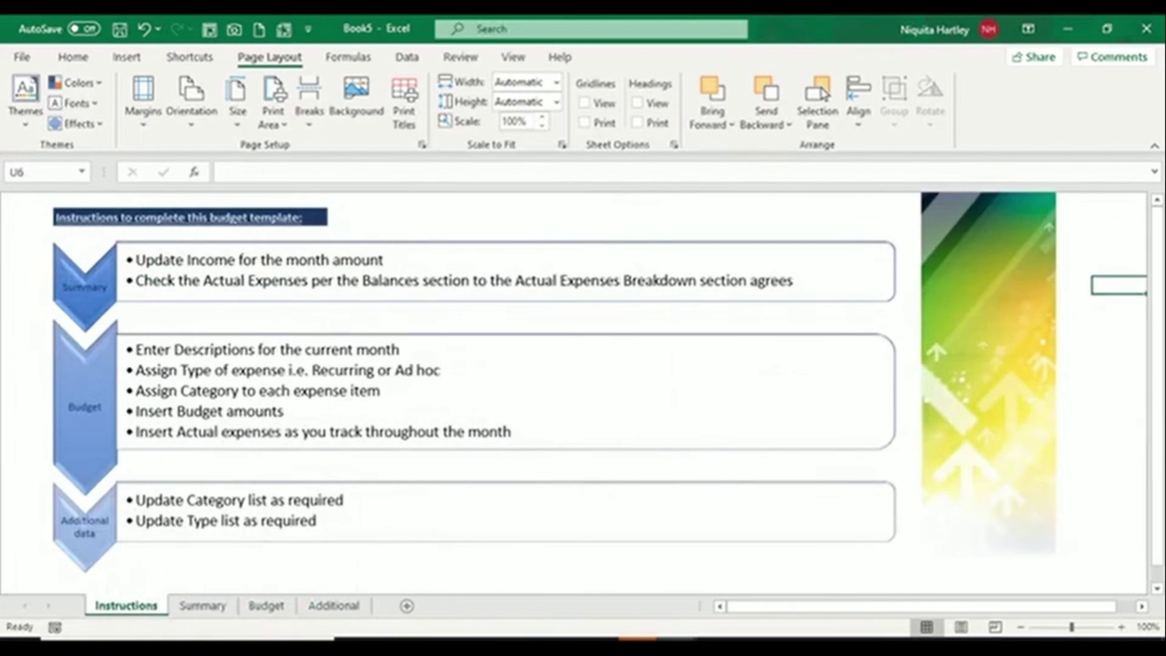
Apply the Badge theme to the workbook.
click(27, 216)
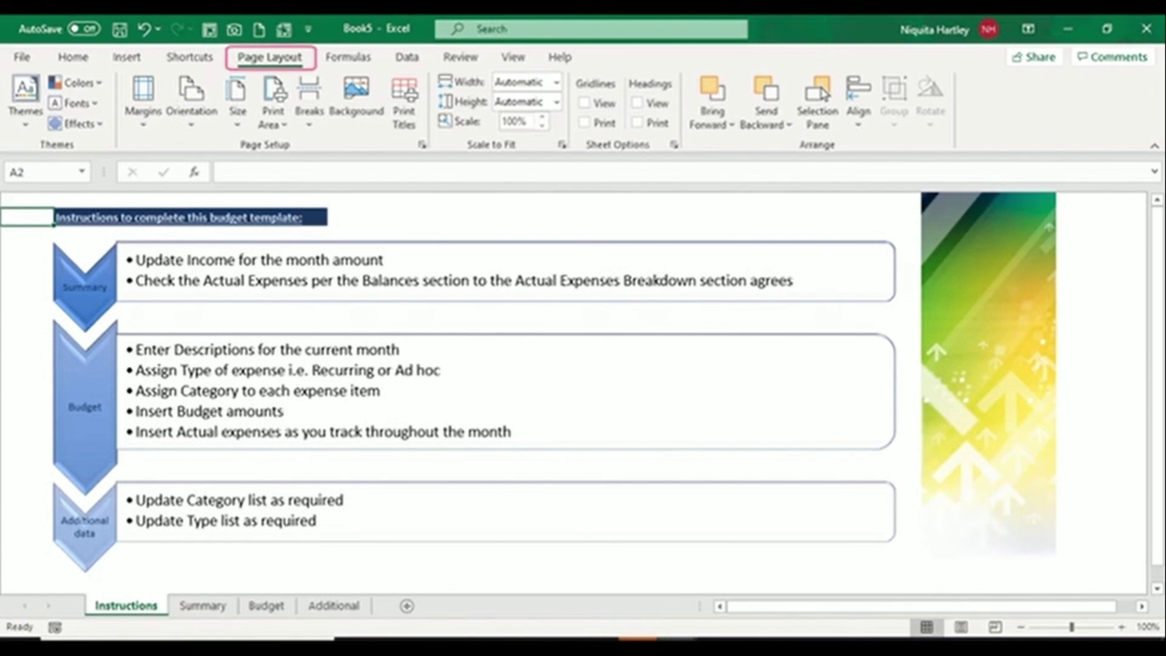
click(25, 101)
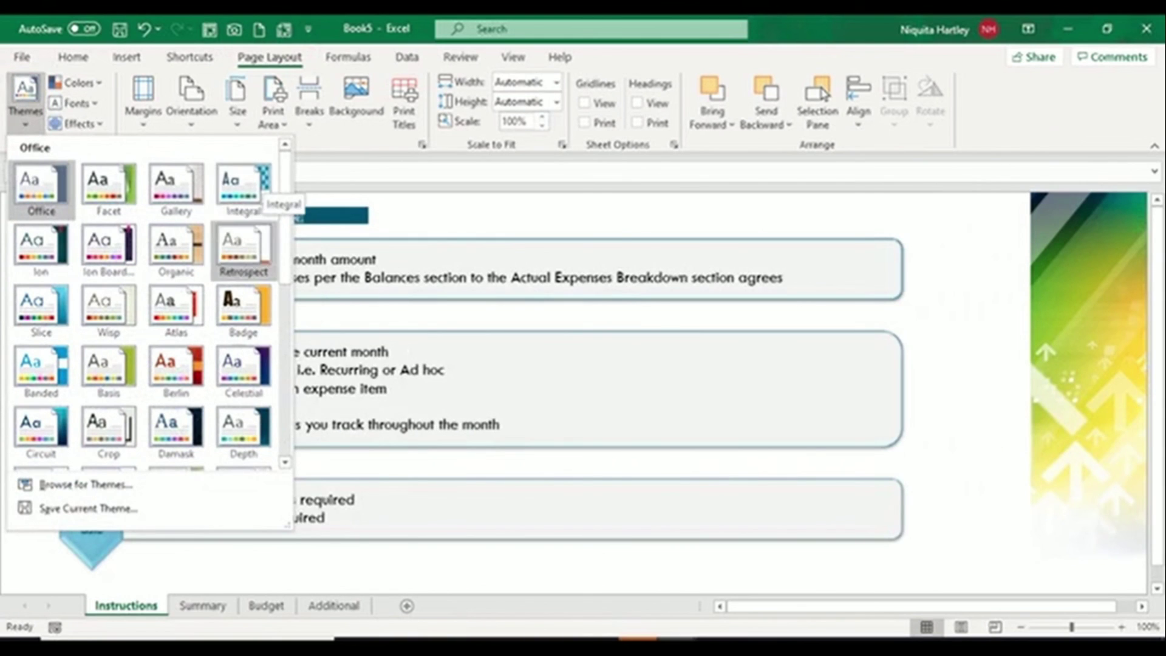
click(243, 246)
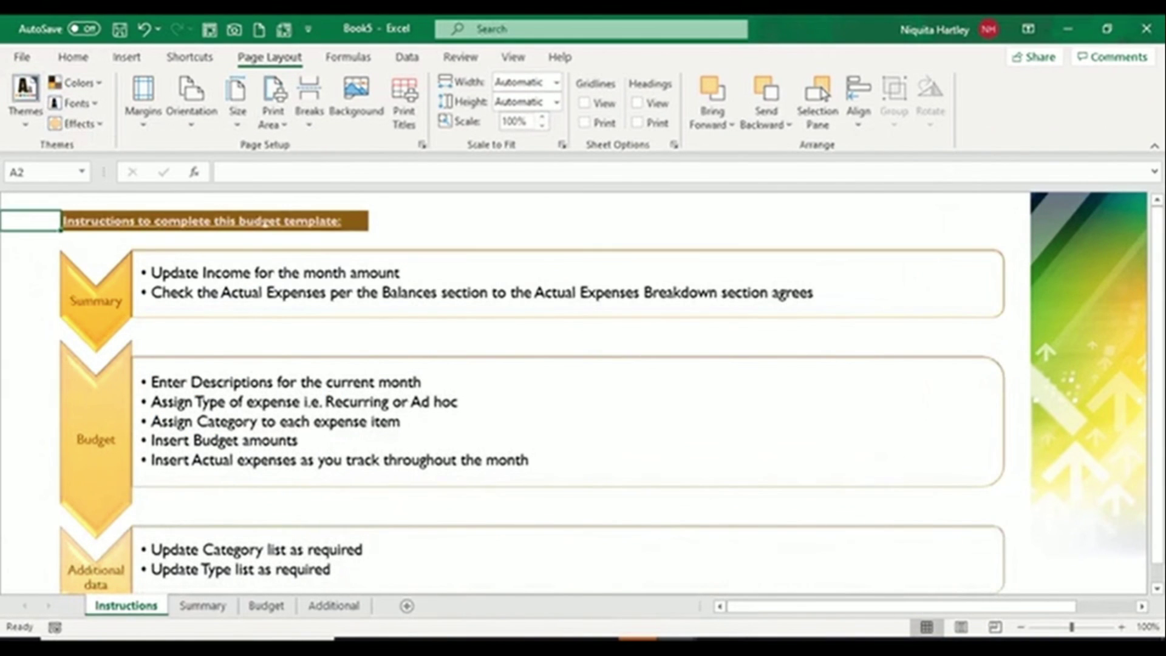
Examine the theme's fill colours, font colours and cell styles without applying any.
click(73, 57)
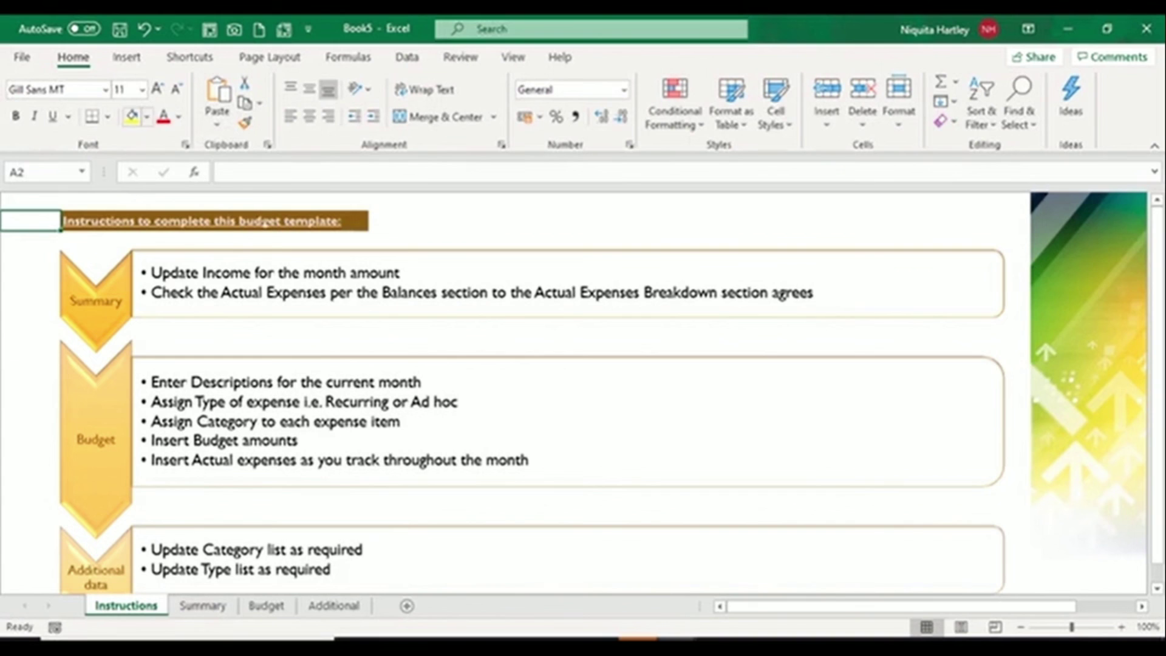
click(147, 116)
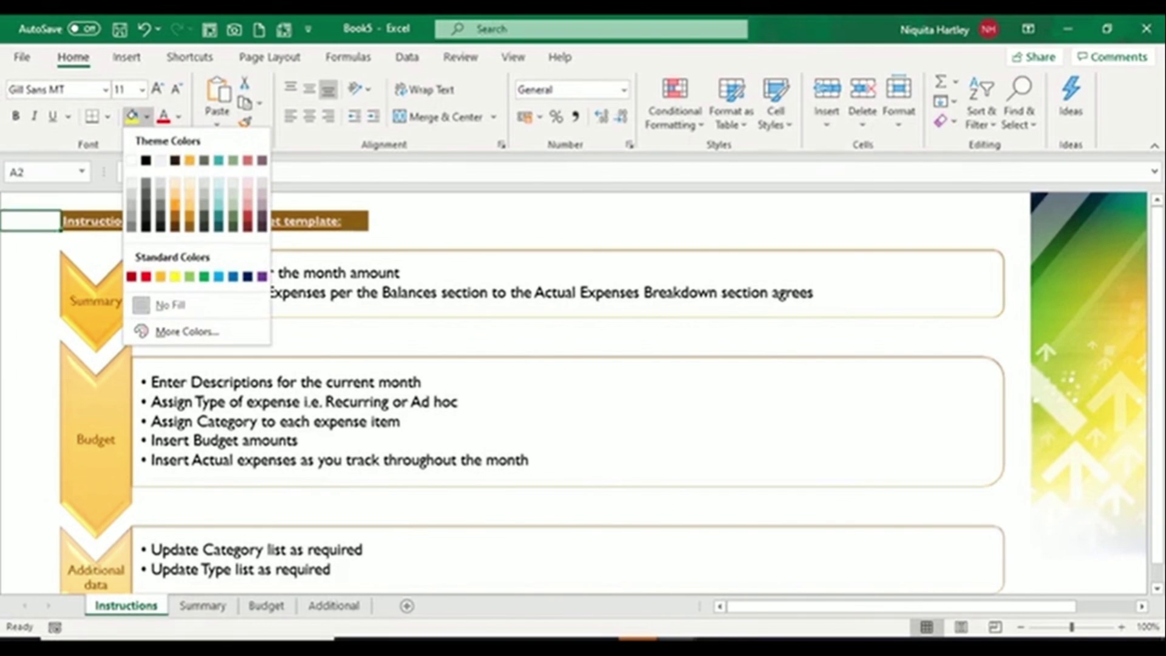
click(178, 116)
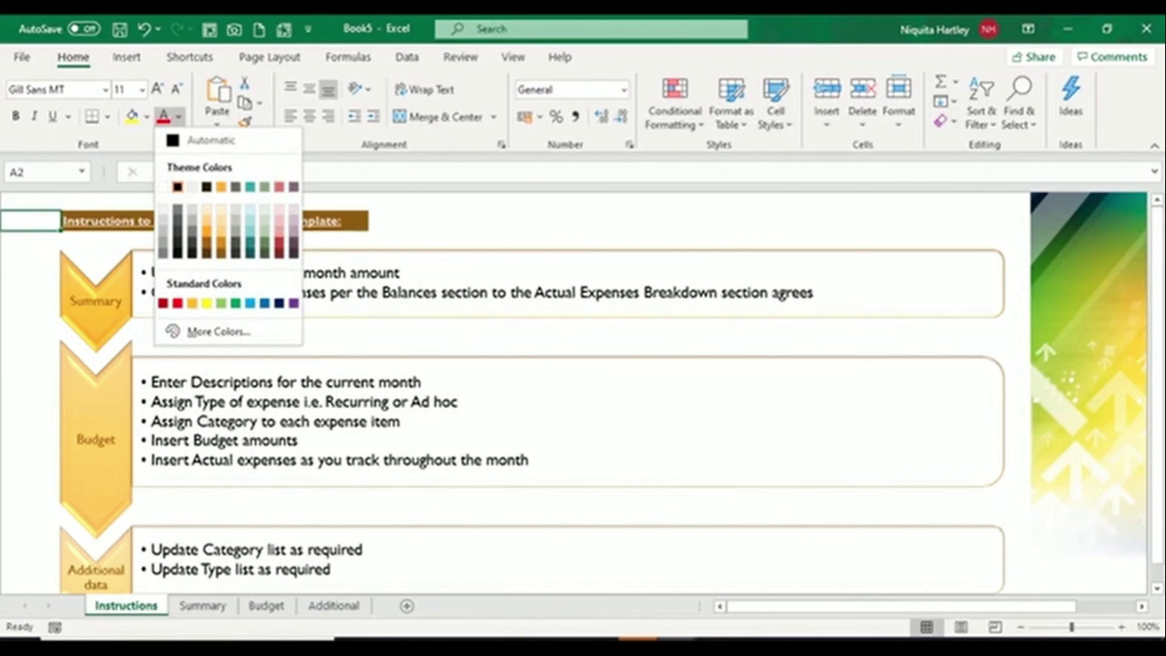
click(776, 112)
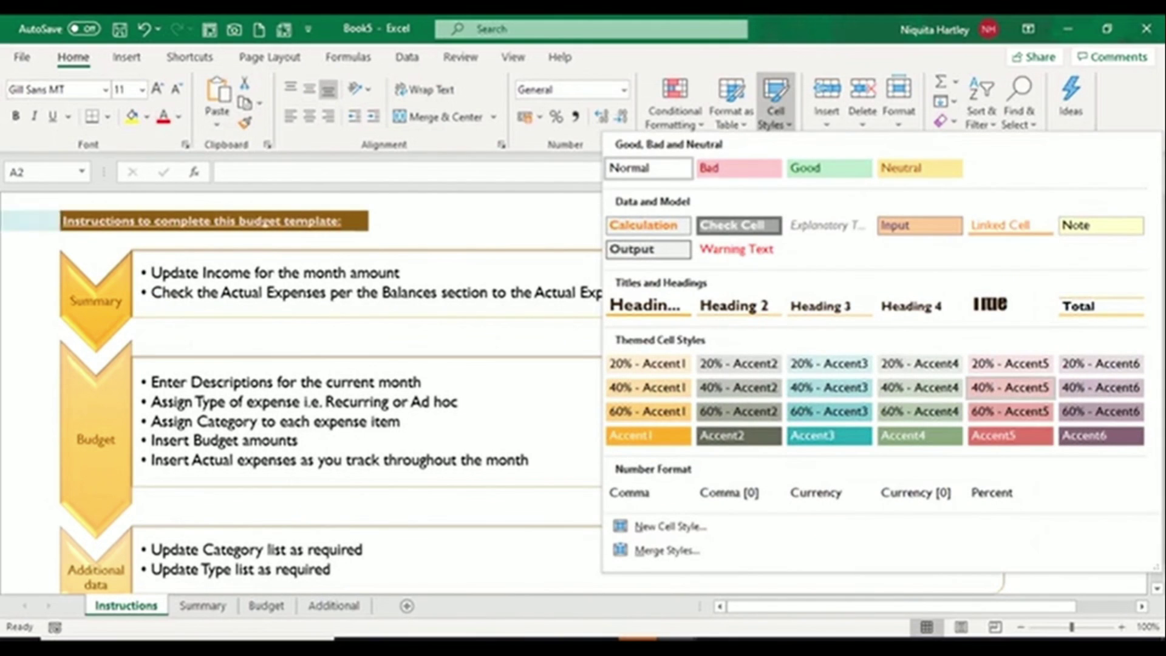
click(30, 203)
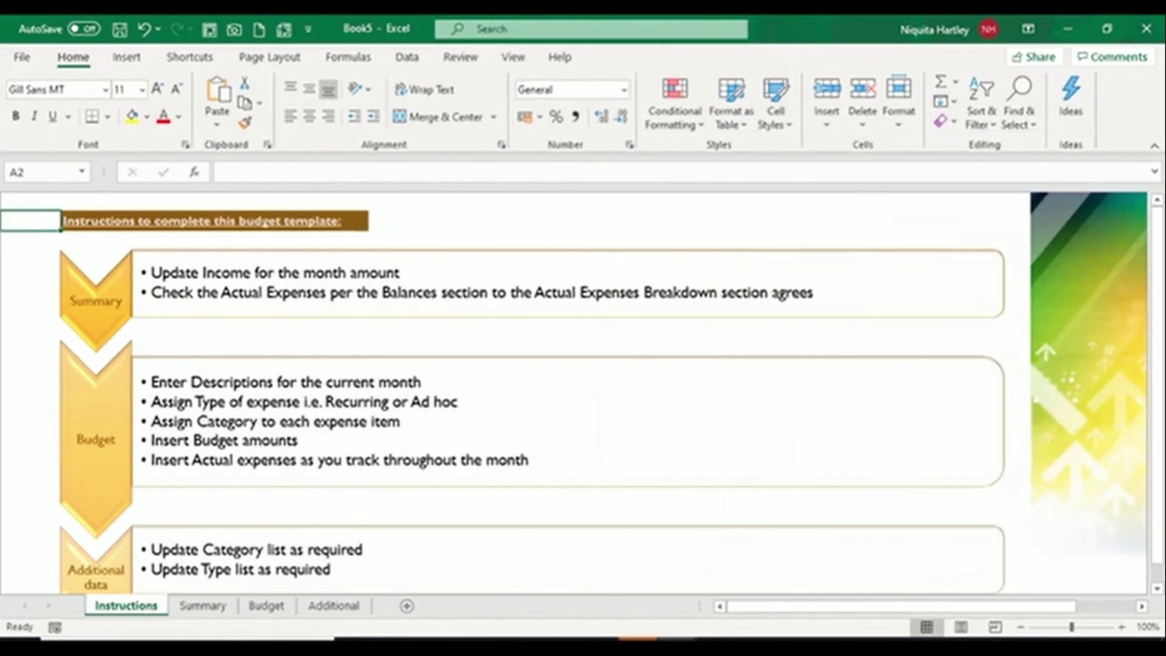
Check how the theme looks on the Summary and Budget sheets and return to the Instructions sheet.
click(202, 606)
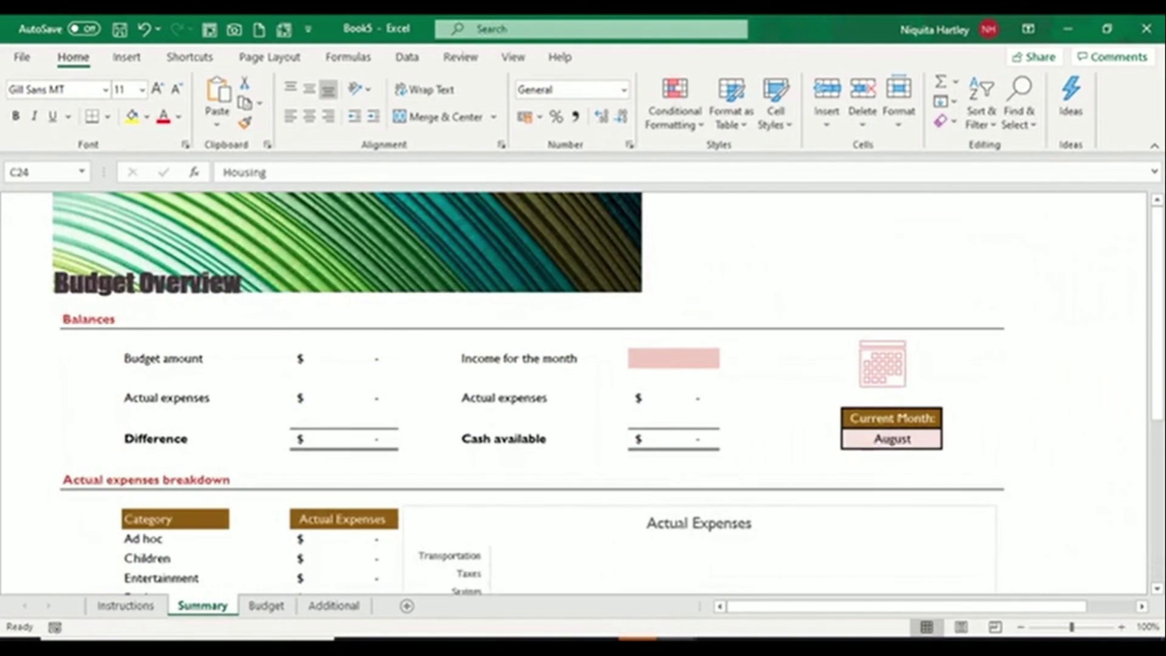
scroll(583, 394, down, 6)
scroll(583, 395, up, 6)
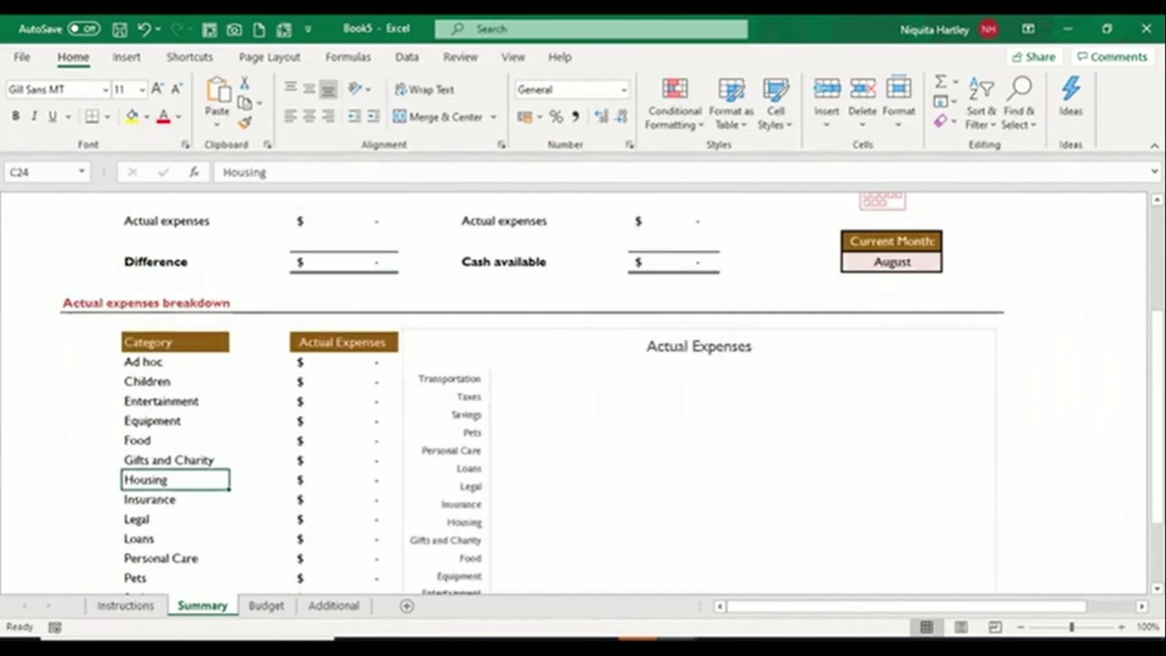
click(266, 605)
scroll(583, 395, down, 1)
click(126, 605)
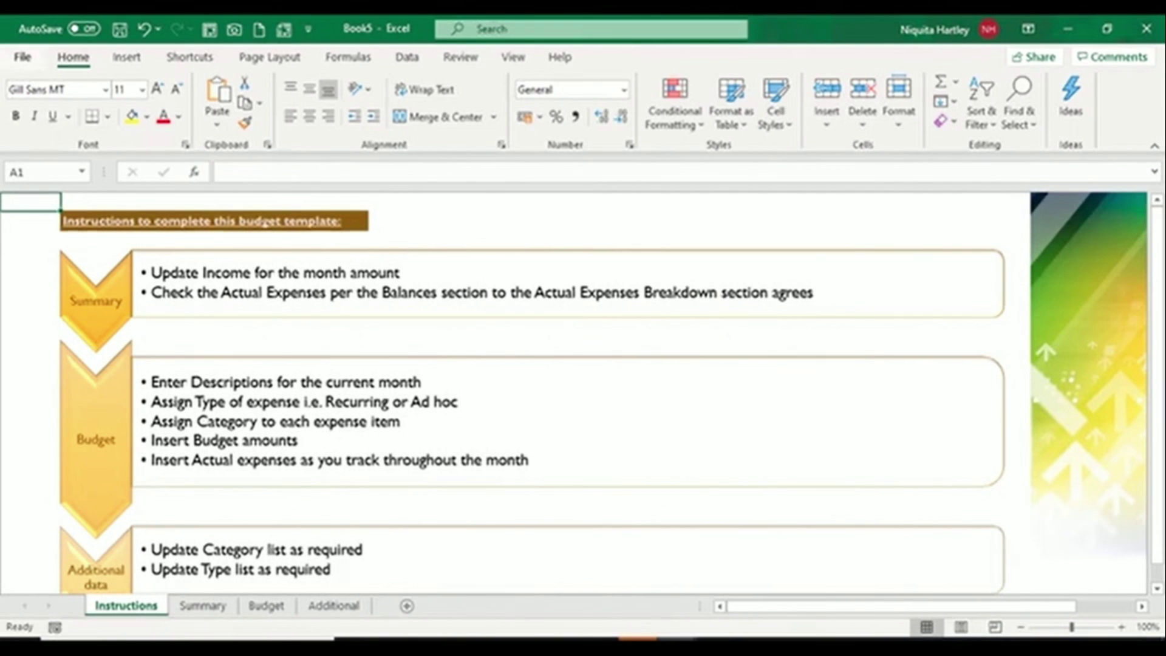
Save the workbook as an Excel Template (*.xltx) named Monthly personal budget in the Custom Office Templates folder and close it.
click(22, 56)
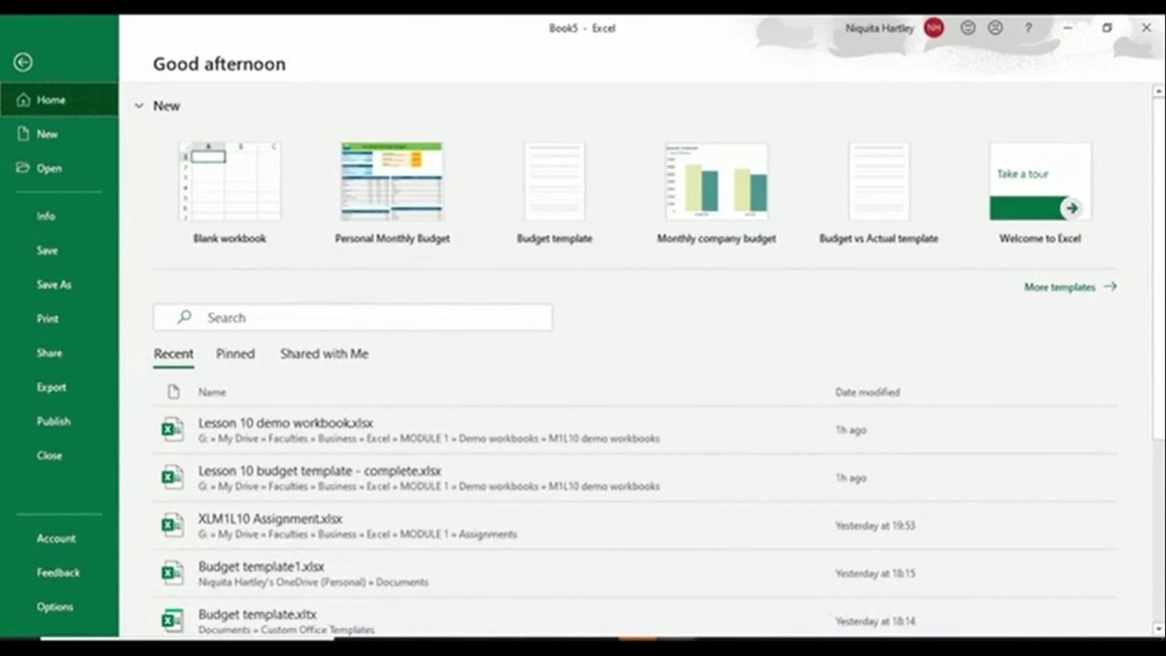
click(54, 284)
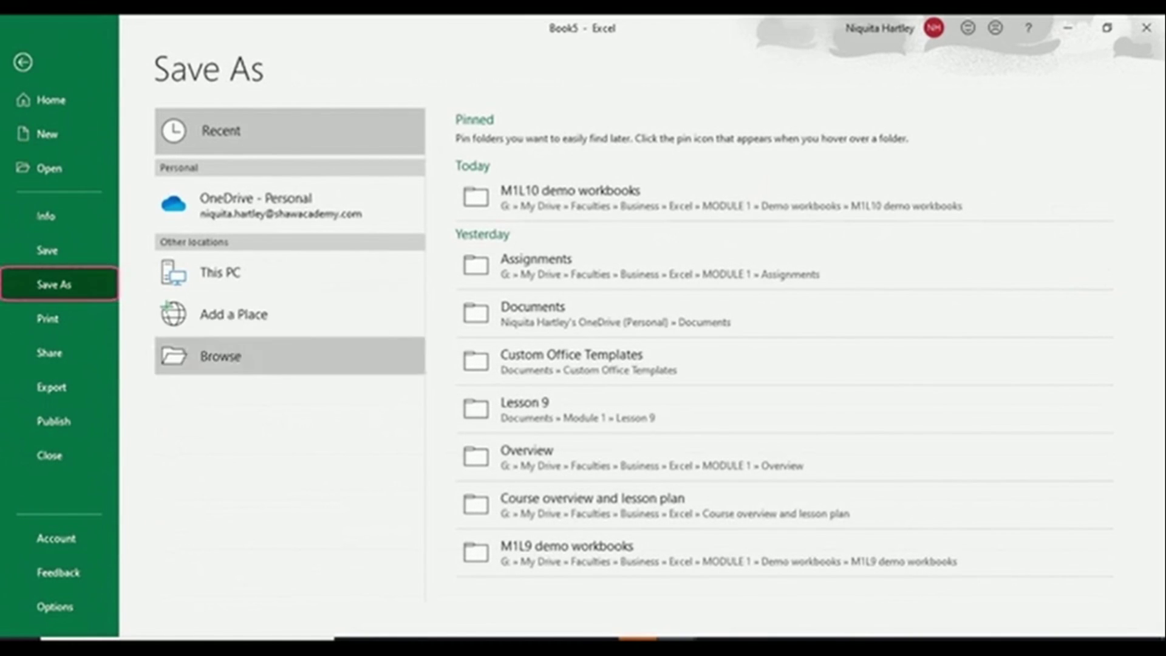
click(221, 356)
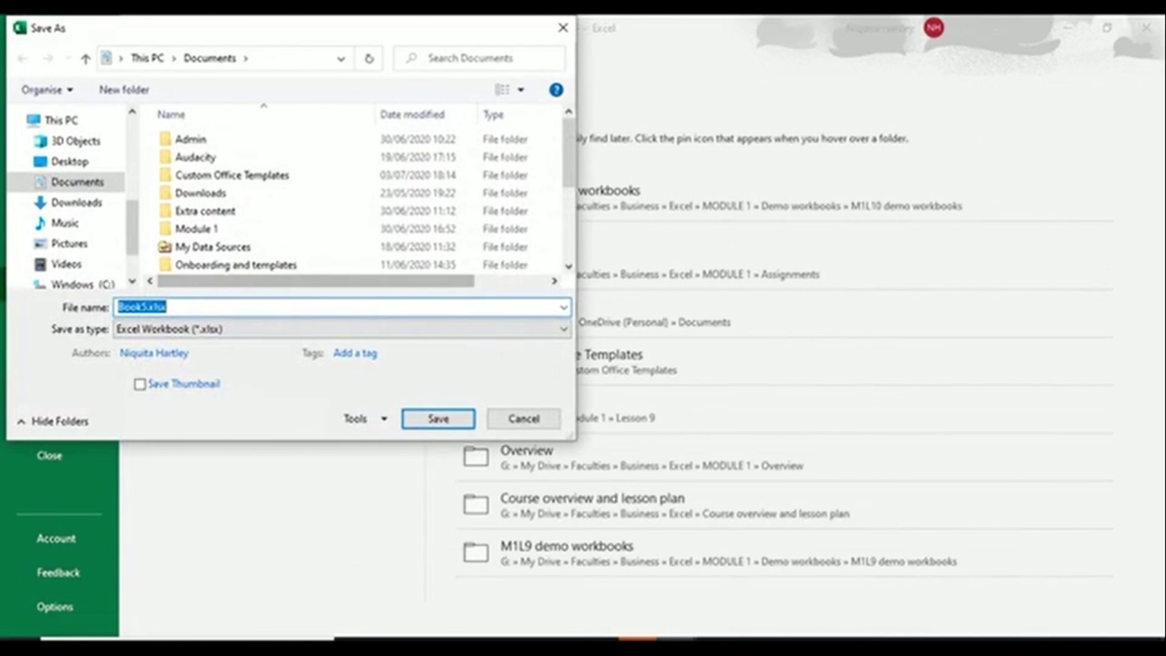
click(340, 329)
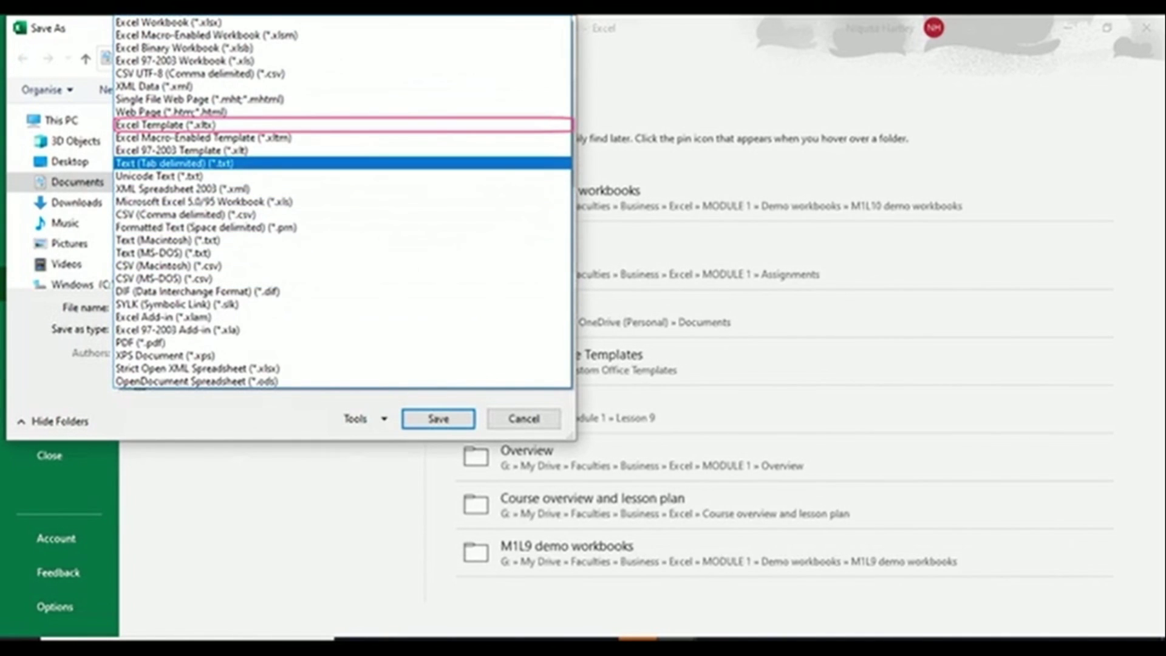
click(165, 124)
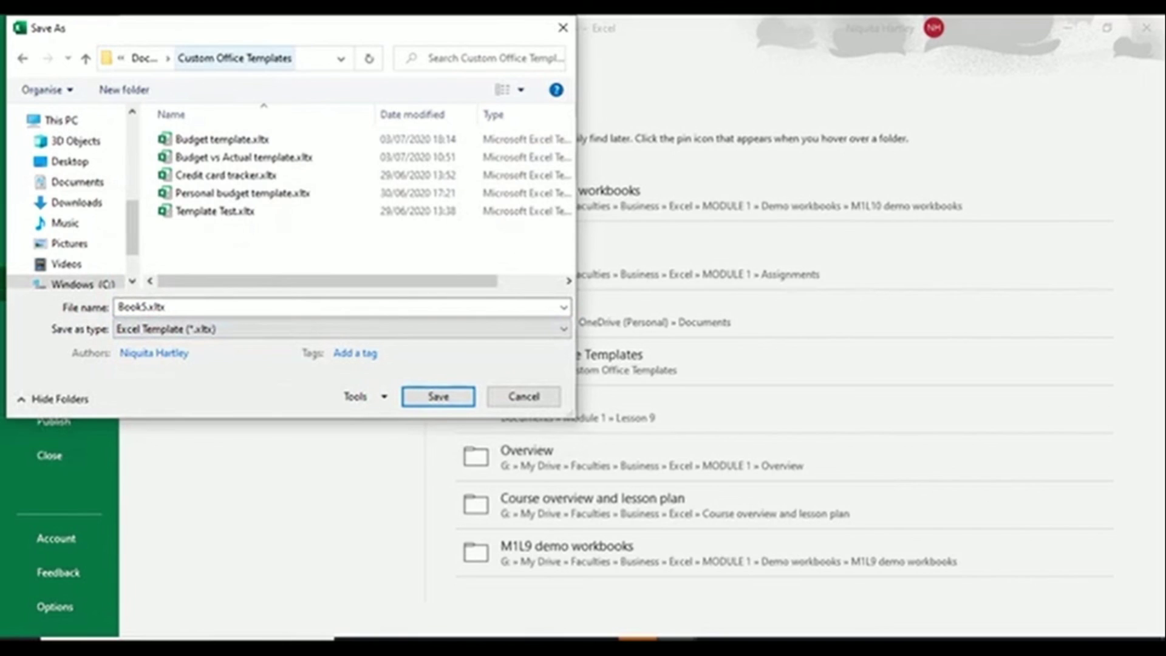
click(231, 307)
text(Monthly )
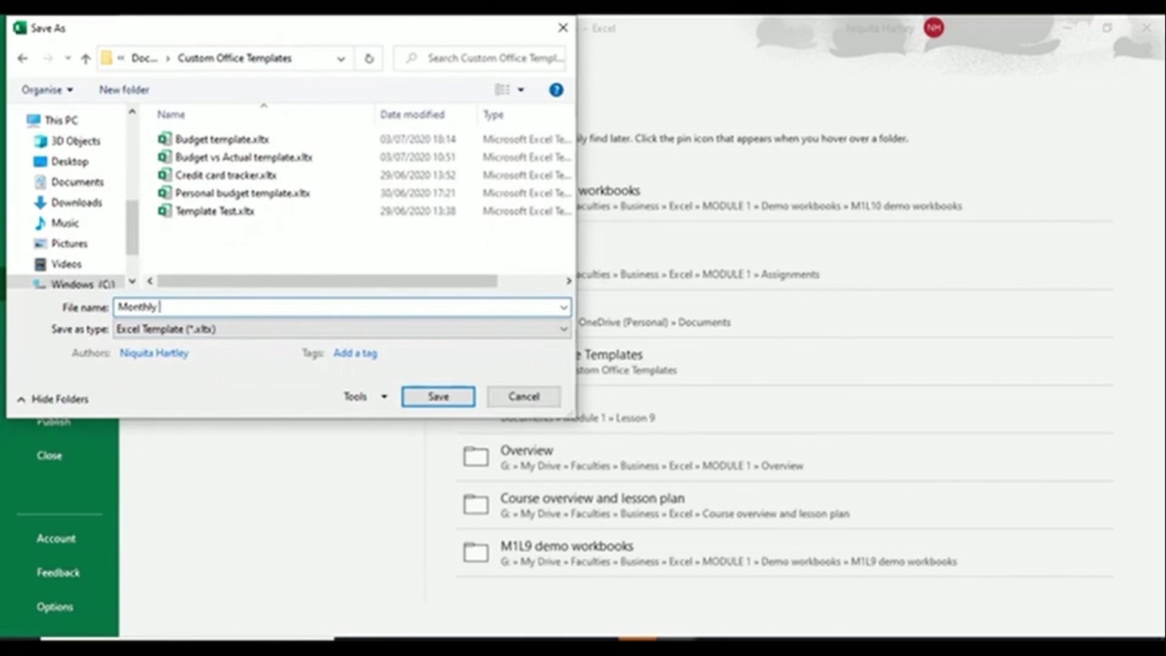
text(personal budget)
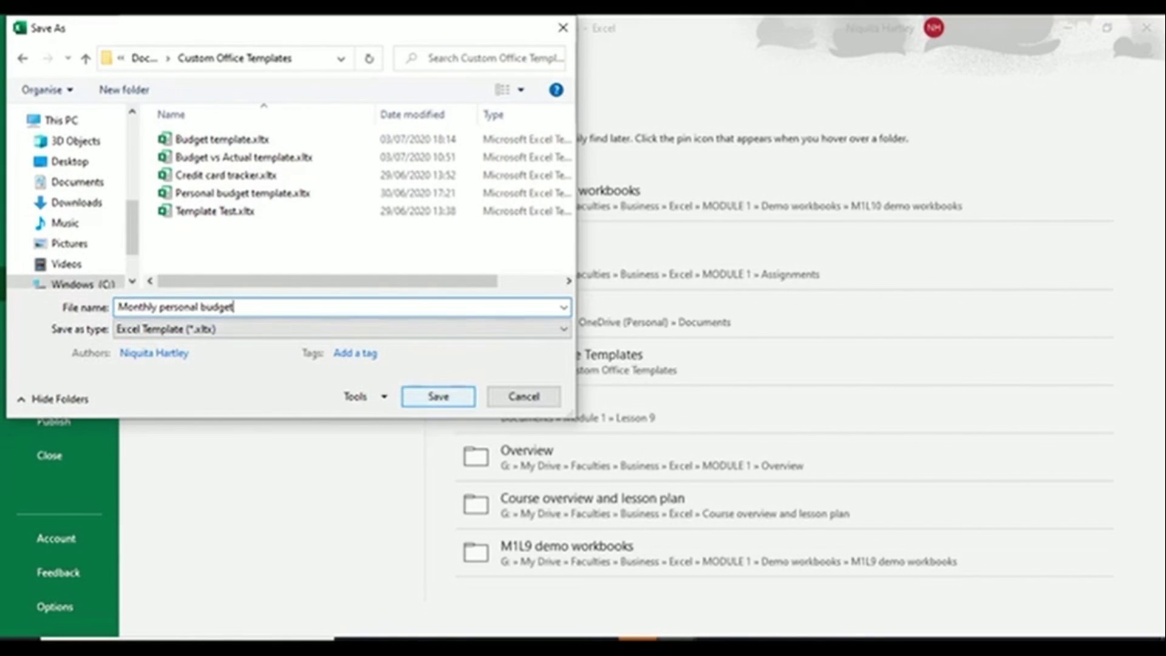
click(438, 397)
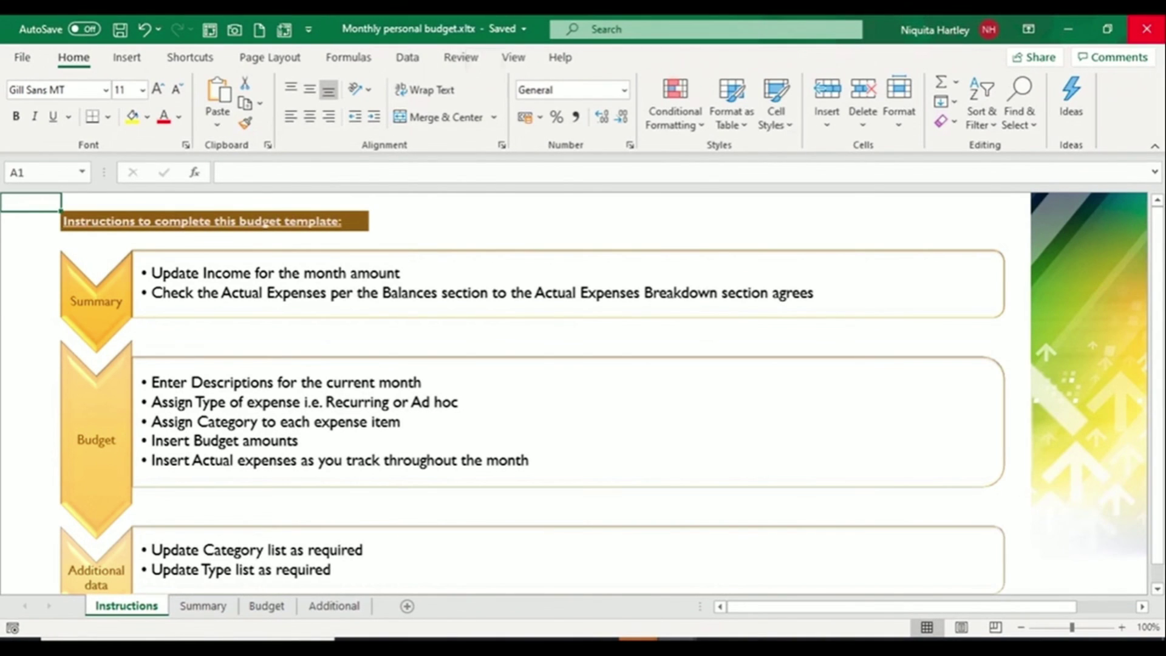
click(1147, 28)
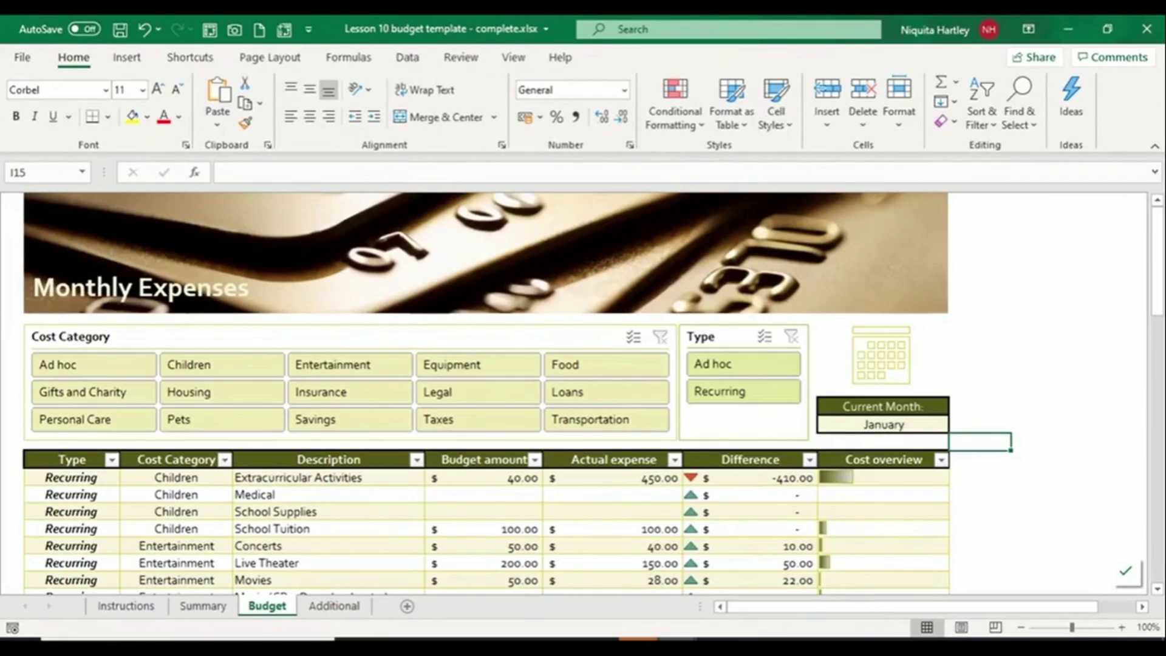
Examine the completed Budget sheet's expense rows, Total row and the icons in the Difference column.
scroll(519, 395, down, 3)
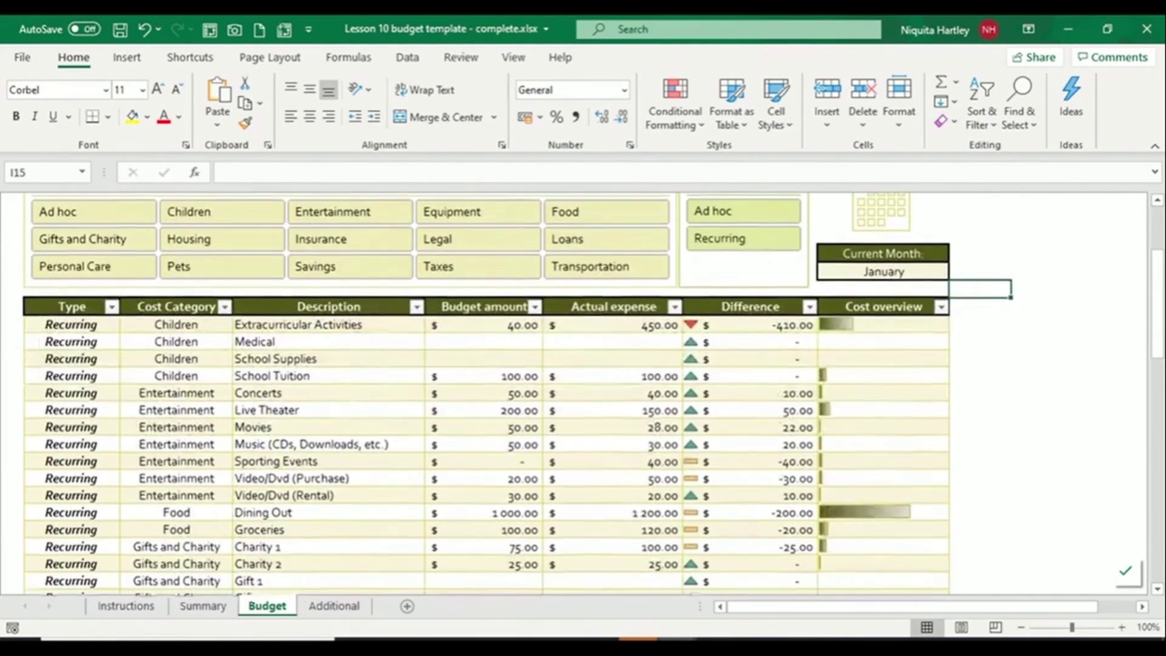
scroll(519, 395, up, 3)
scroll(583, 394, down, 8)
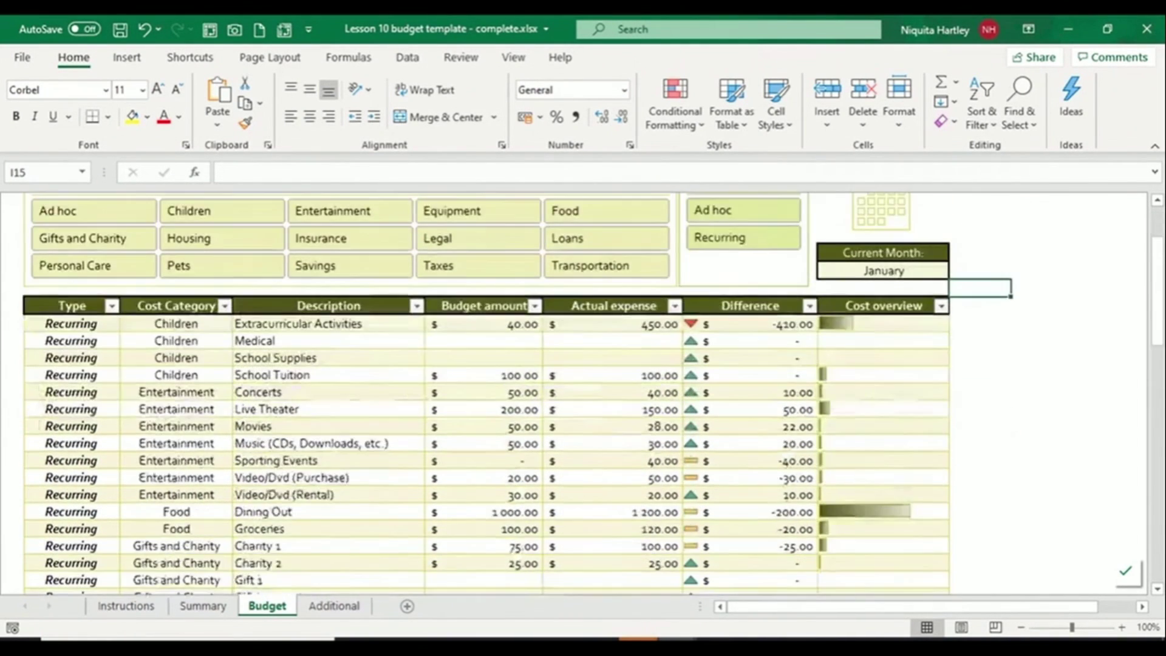
scroll(583, 395, down, 10)
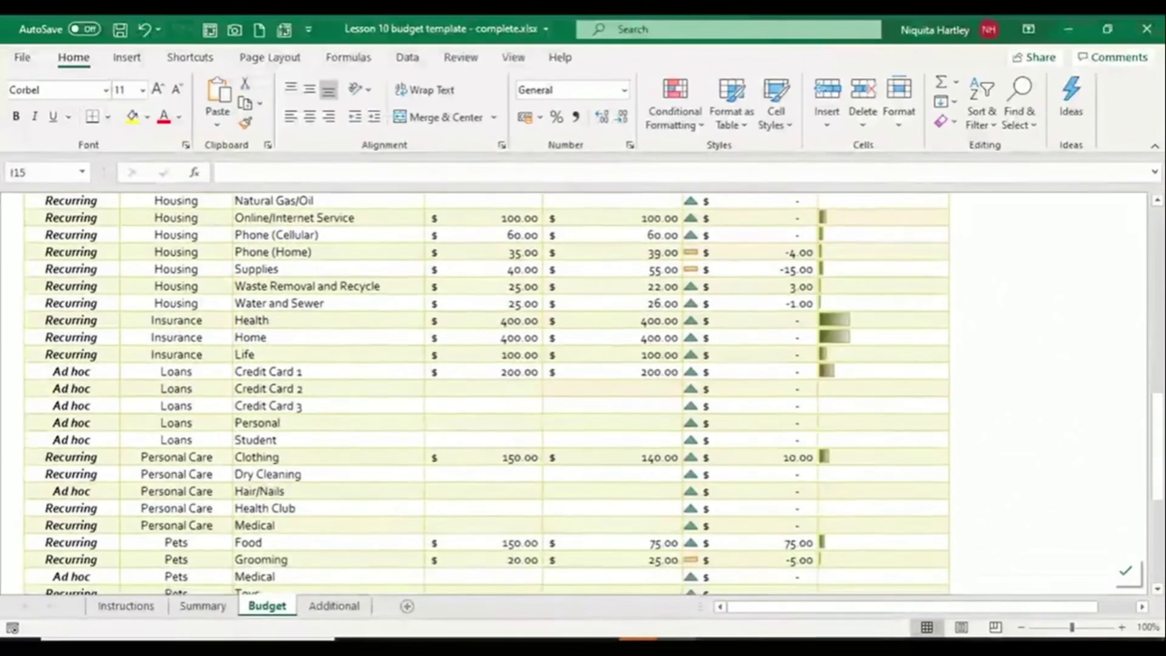
scroll(583, 395, down, 3)
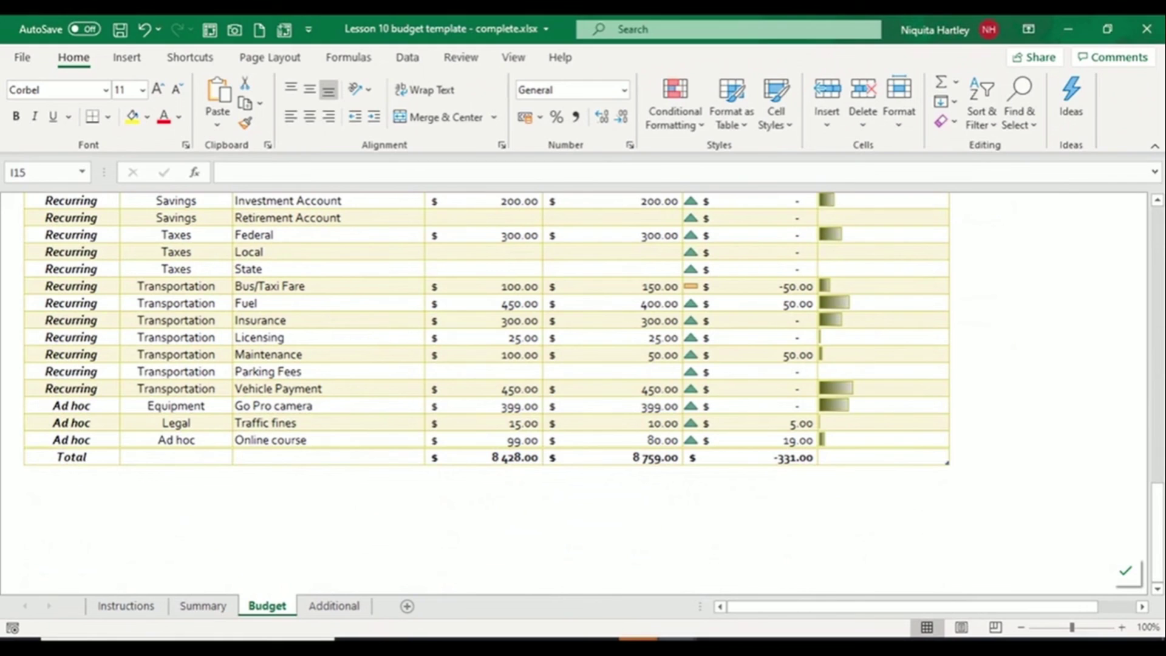
click(751, 457)
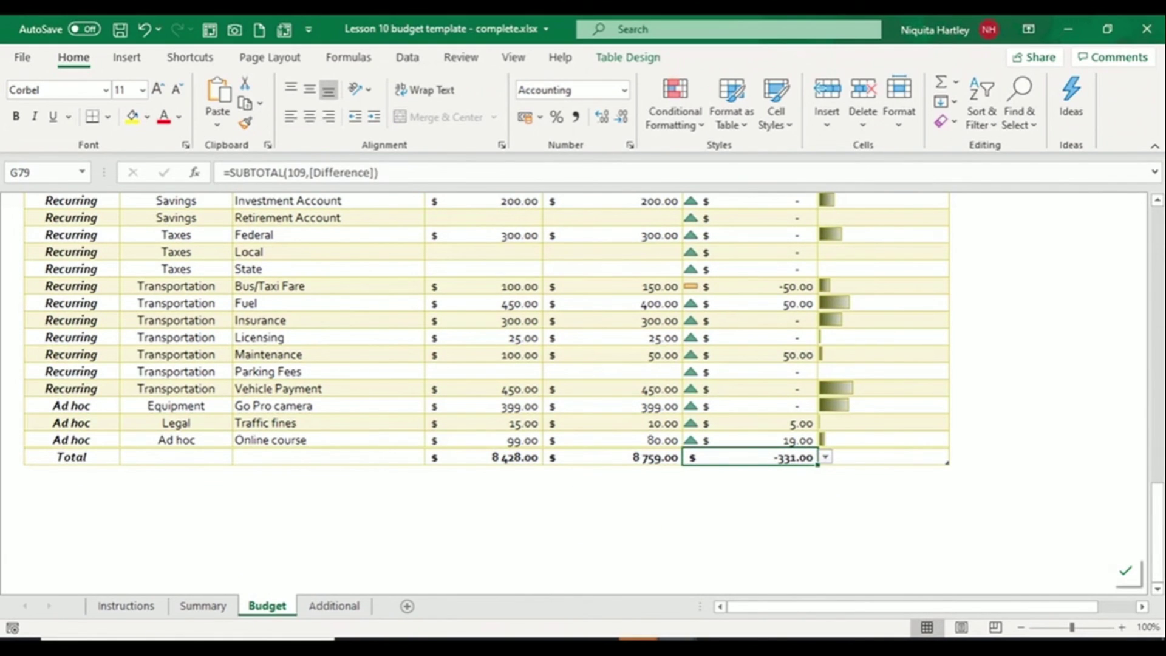
scroll(486, 356, up, 1)
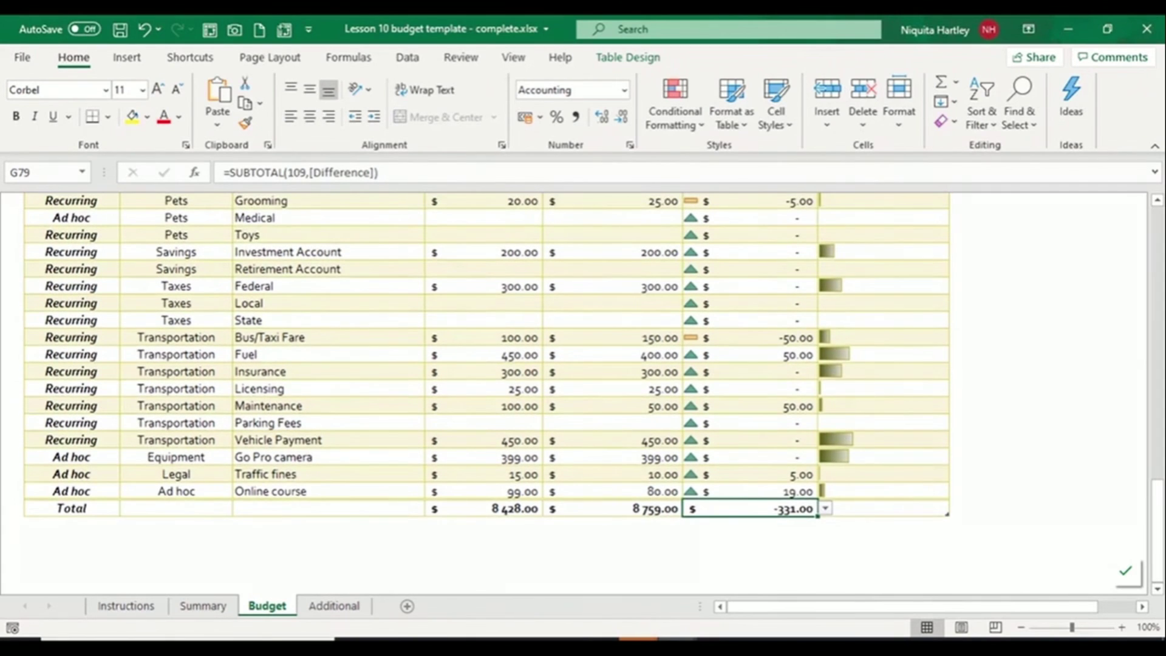
scroll(486, 389, up, 5)
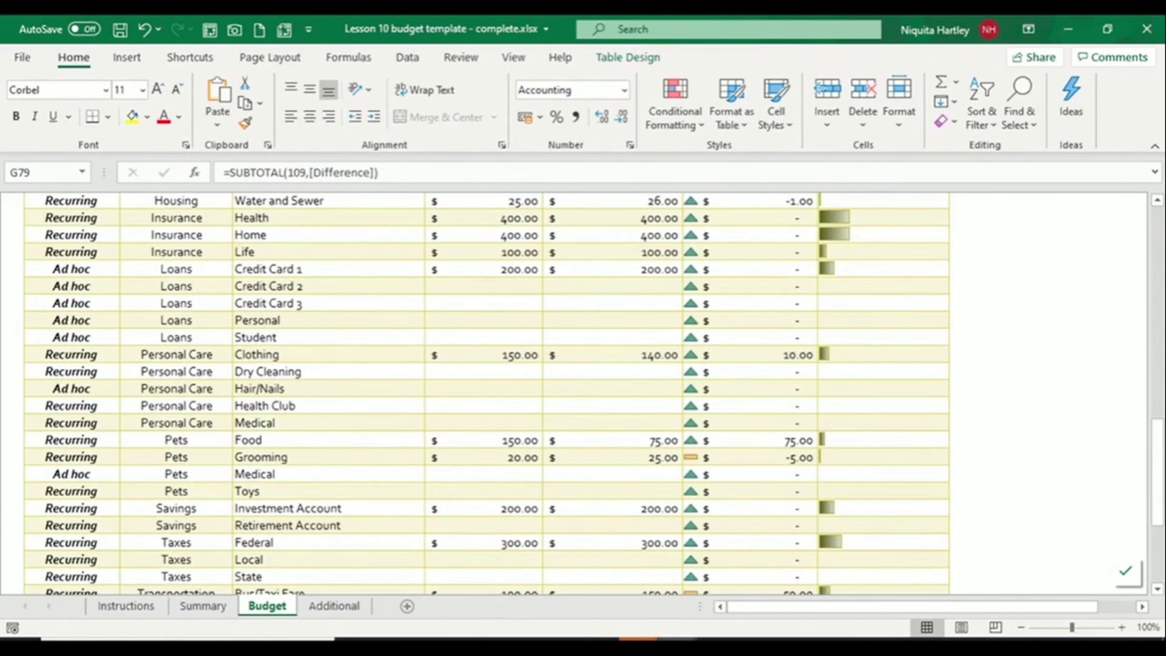
scroll(486, 394, up, 15)
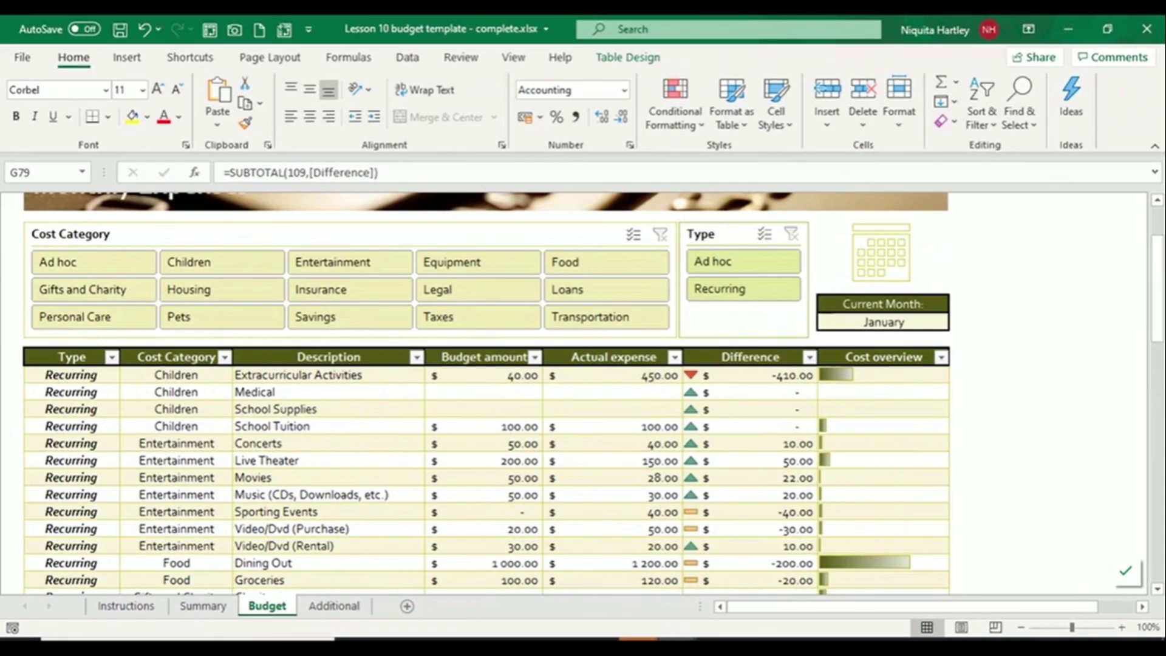
click(751, 375)
click(751, 512)
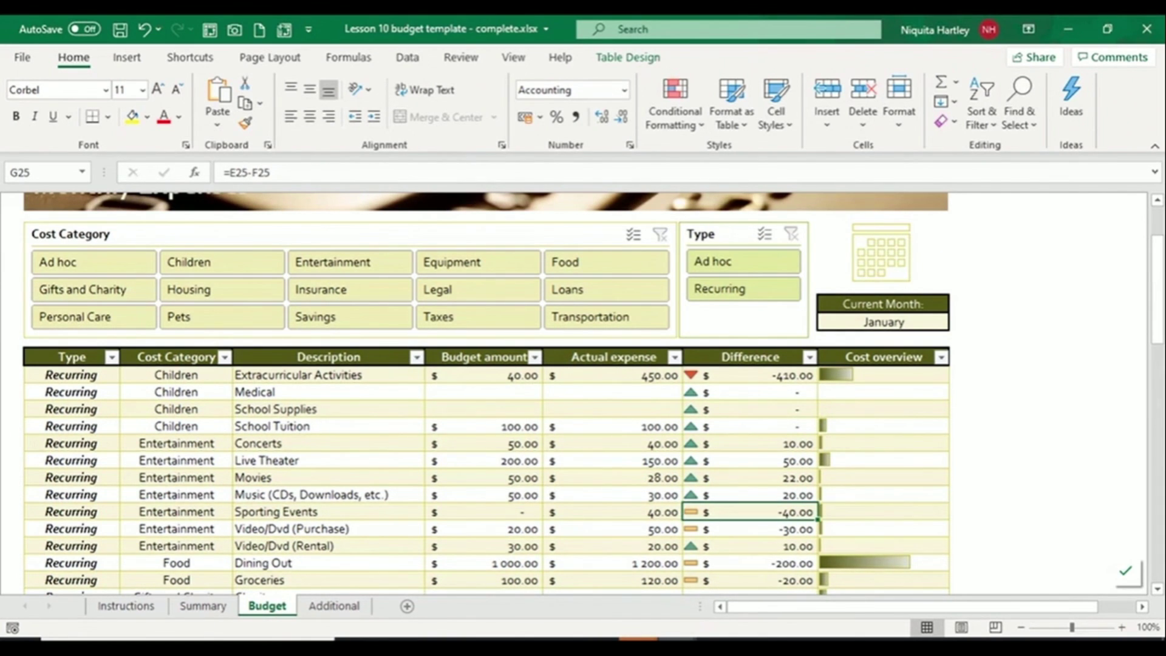
Set the actual expense for Dining Out to 1500 in the budget table.
scroll(750, 425, down, 3)
click(751, 407)
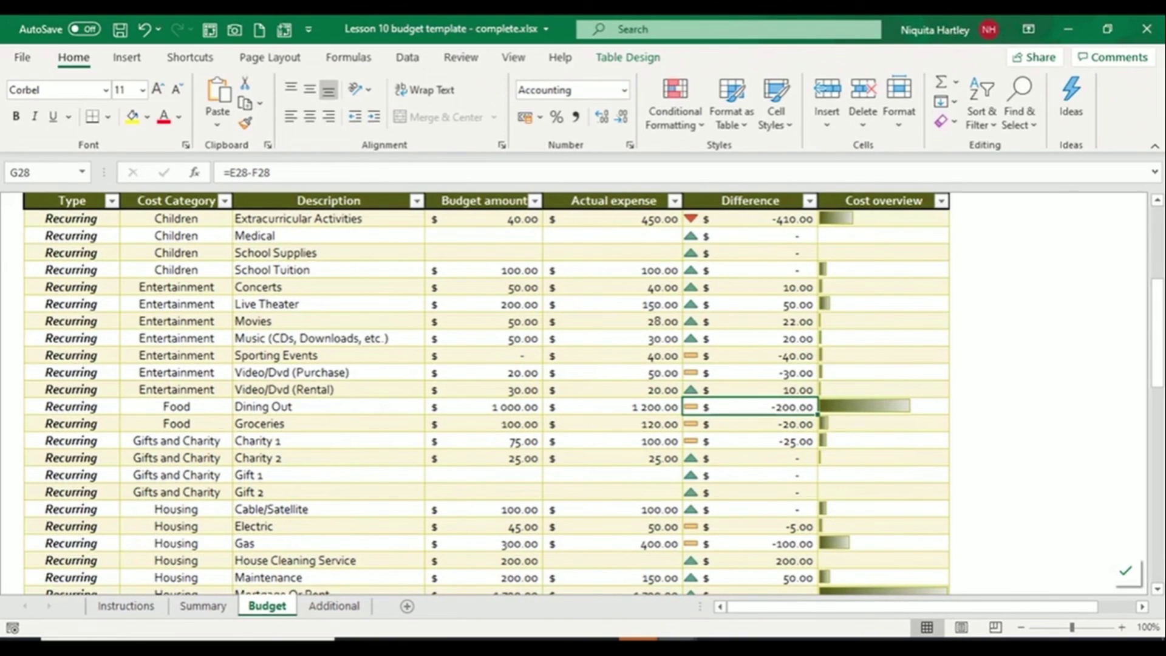
click(612, 407)
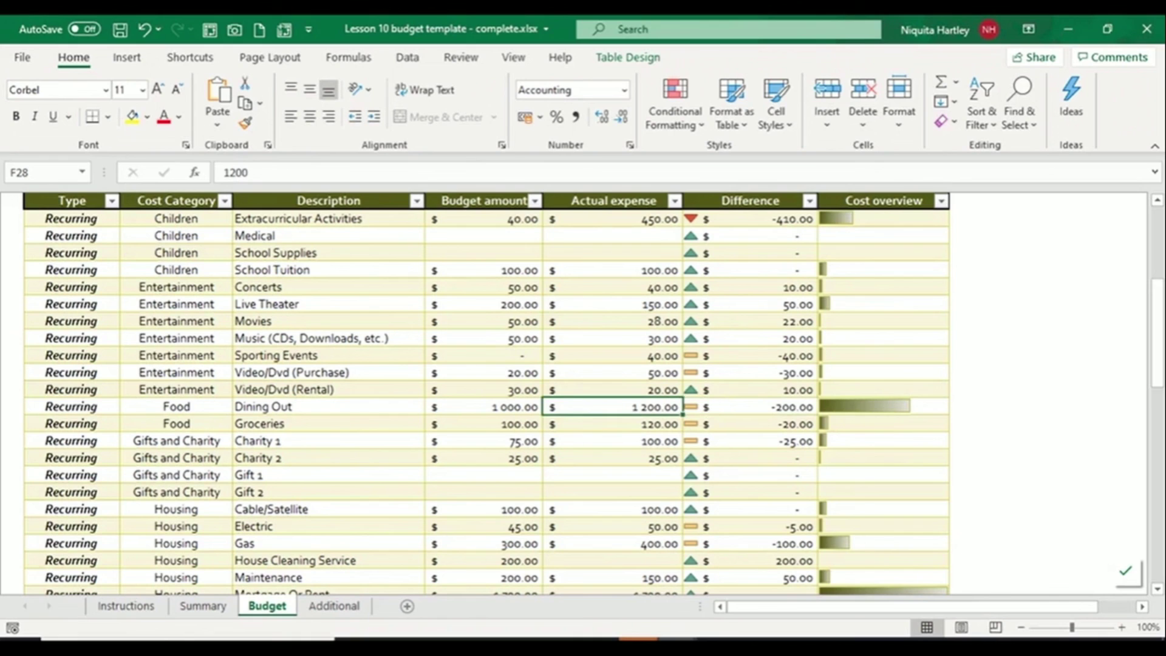
text(1500)
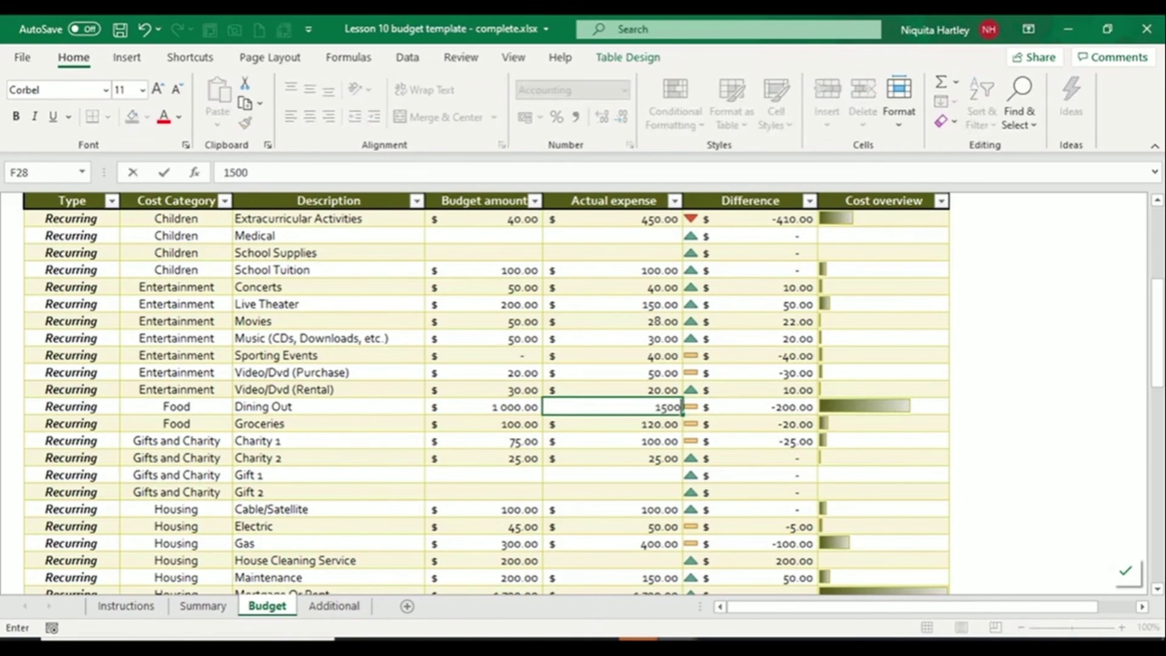
key(Return)
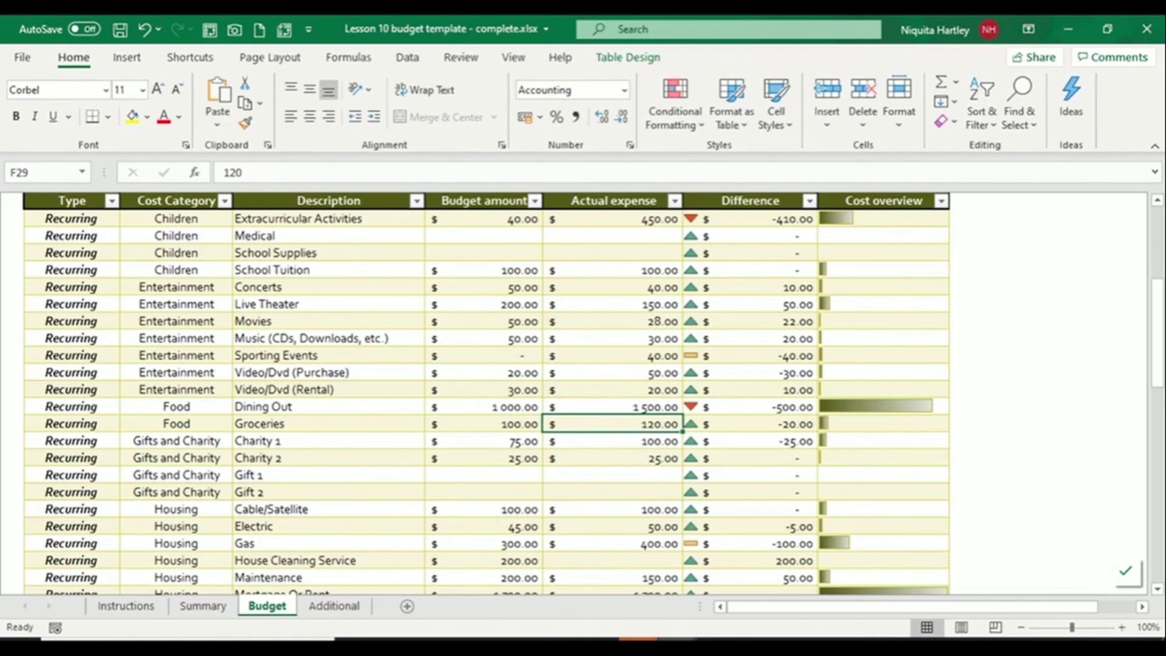
Filter the budget table by the Ad hoc, Housing and Insurance cost categories in turn, finishing with type Ad hoc and category Loans.
scroll(583, 395, up, 5)
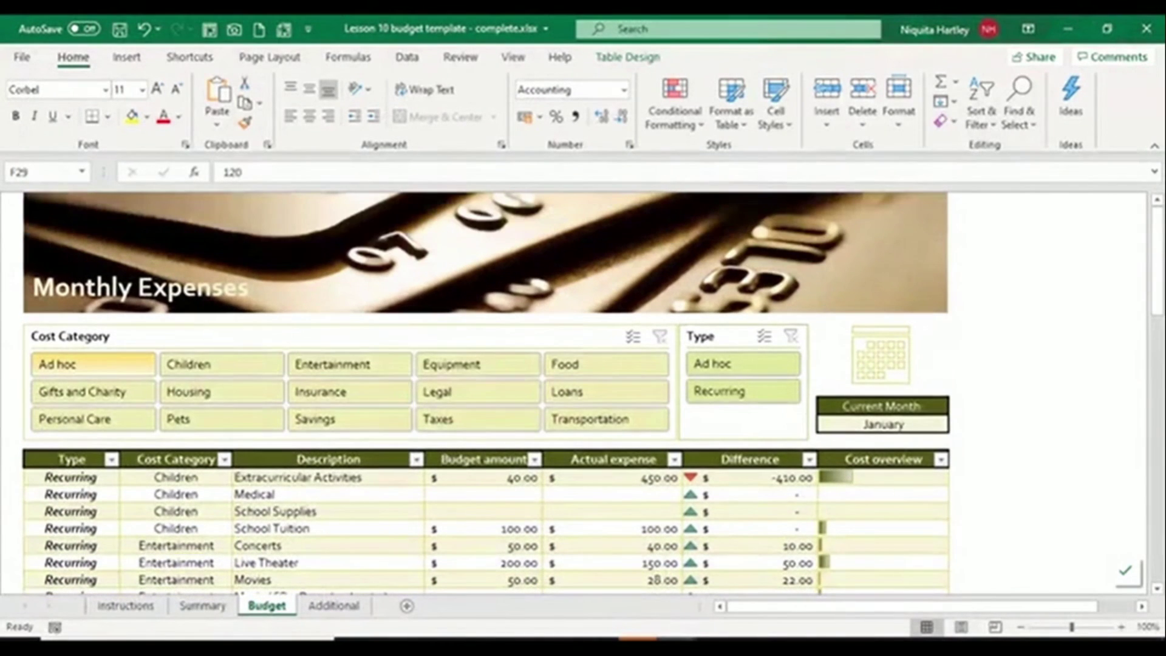
click(93, 365)
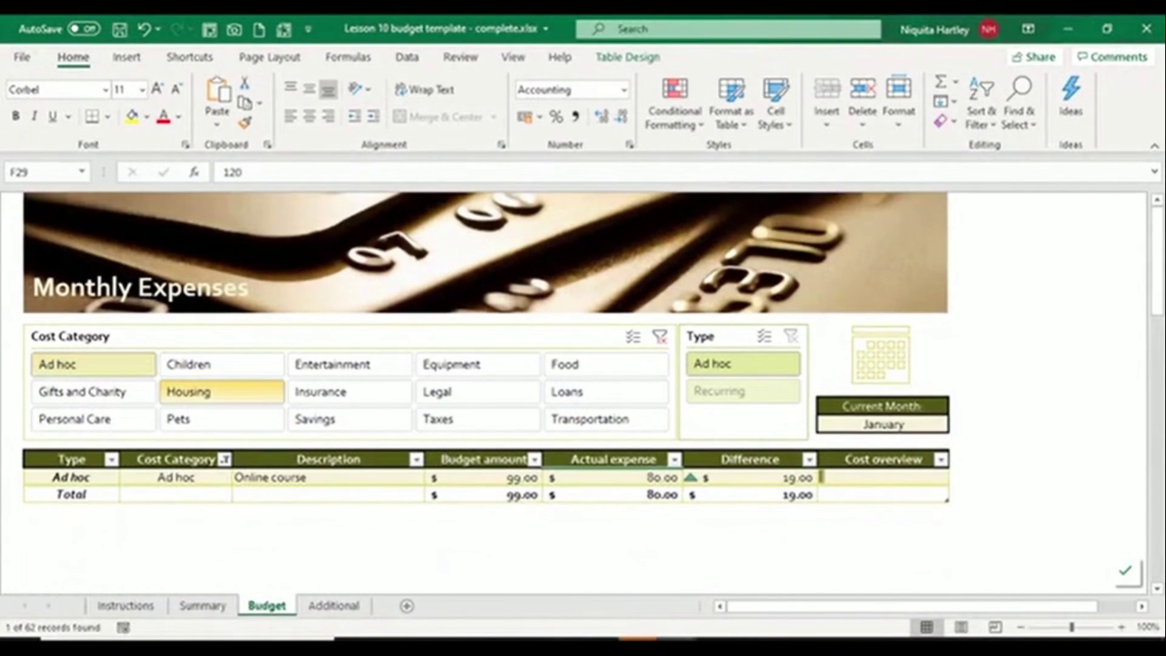
click(222, 393)
click(349, 392)
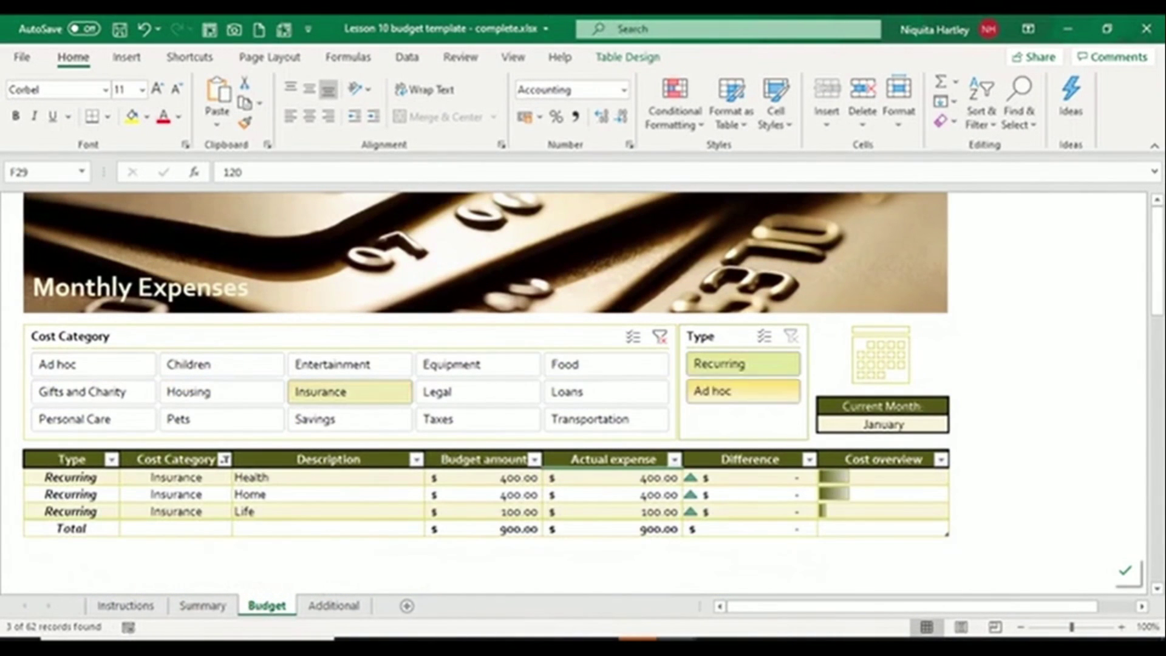
click(742, 391)
click(478, 365)
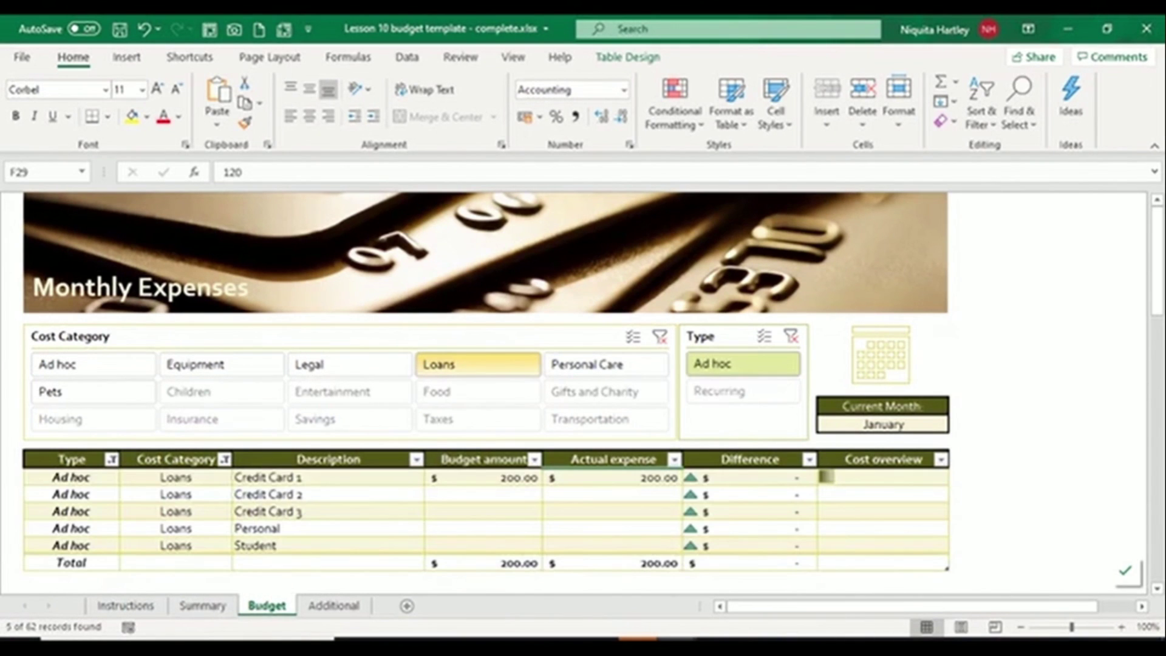
Enable multi-select on the Cost Category and Type slicers and add Equipment to the Loans selection.
click(634, 336)
click(764, 336)
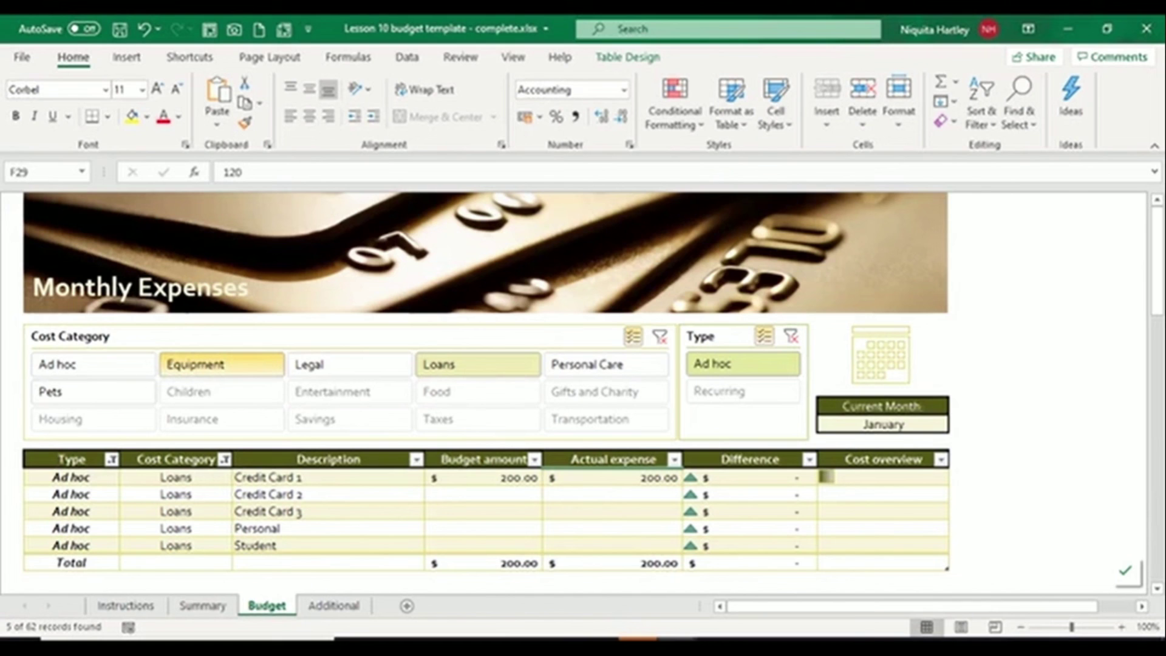
click(222, 364)
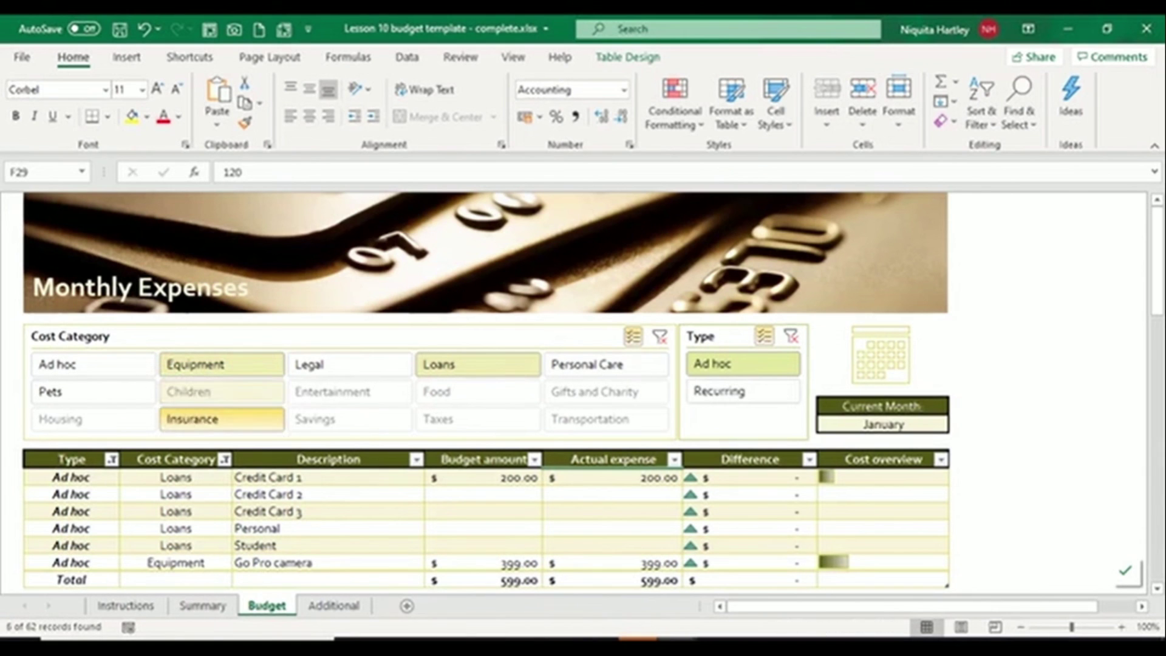
scroll(256, 486, down, 3)
scroll(255, 486, up, 2)
scroll(243, 492, up, 1)
Review the Summary sheet's actual expenses, difference and cash available balances, and its expenses breakdown chart.
click(202, 605)
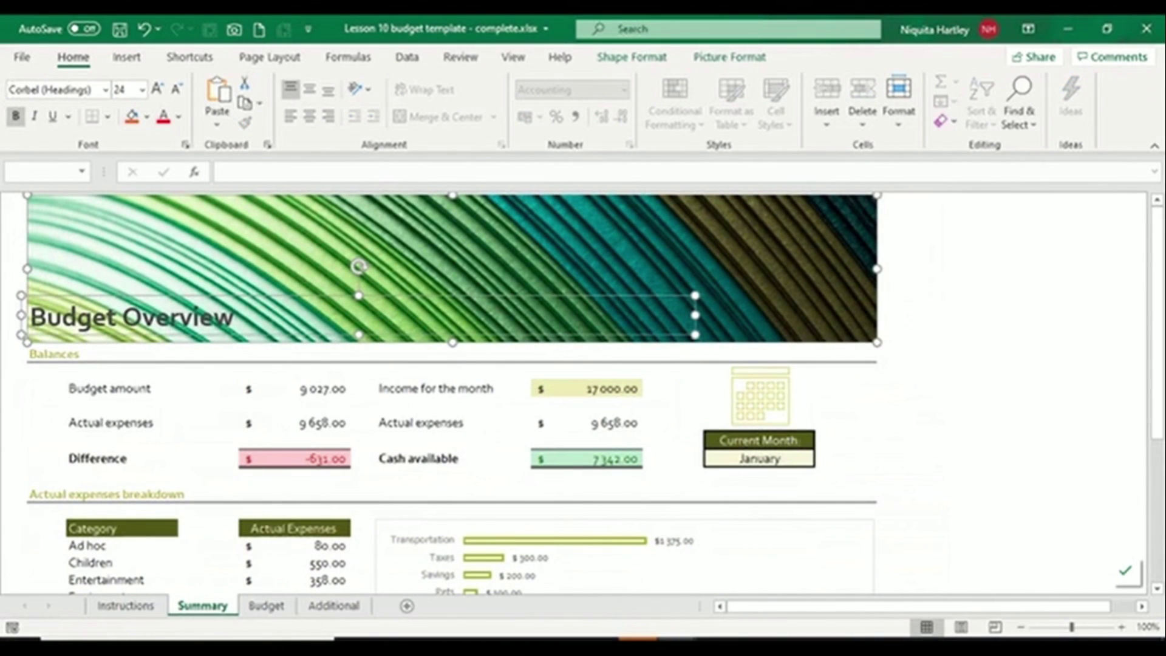
click(294, 422)
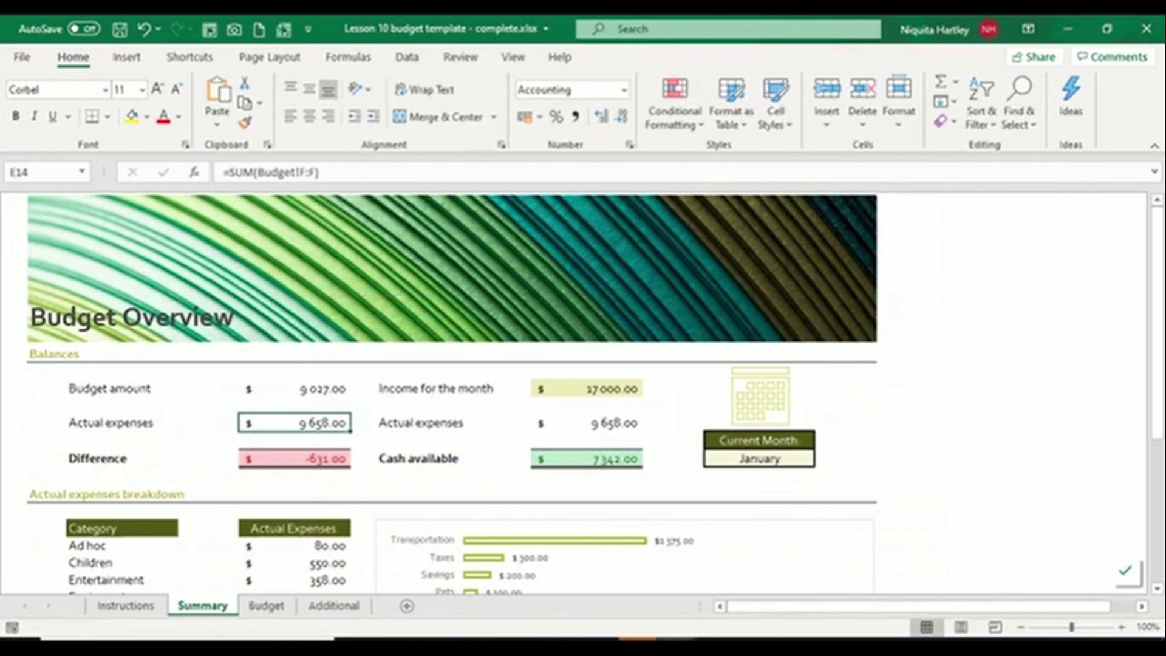
drag(294, 459, 437, 459)
drag(295, 459, 501, 458)
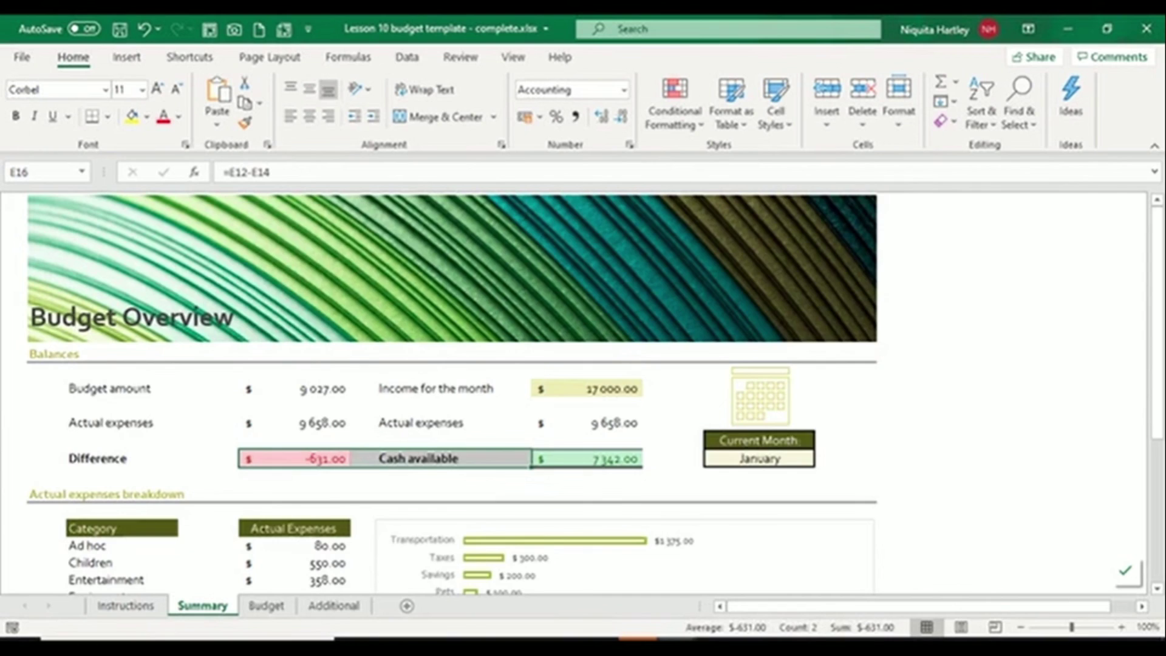
scroll(544, 222, down, 4)
click(545, 271)
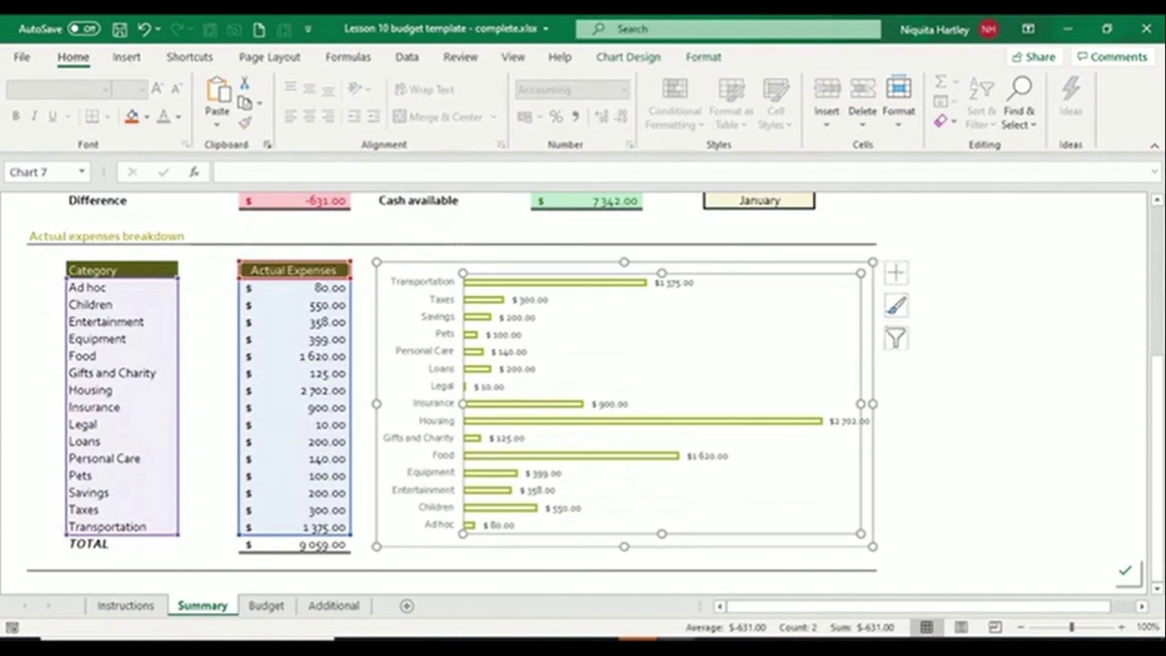